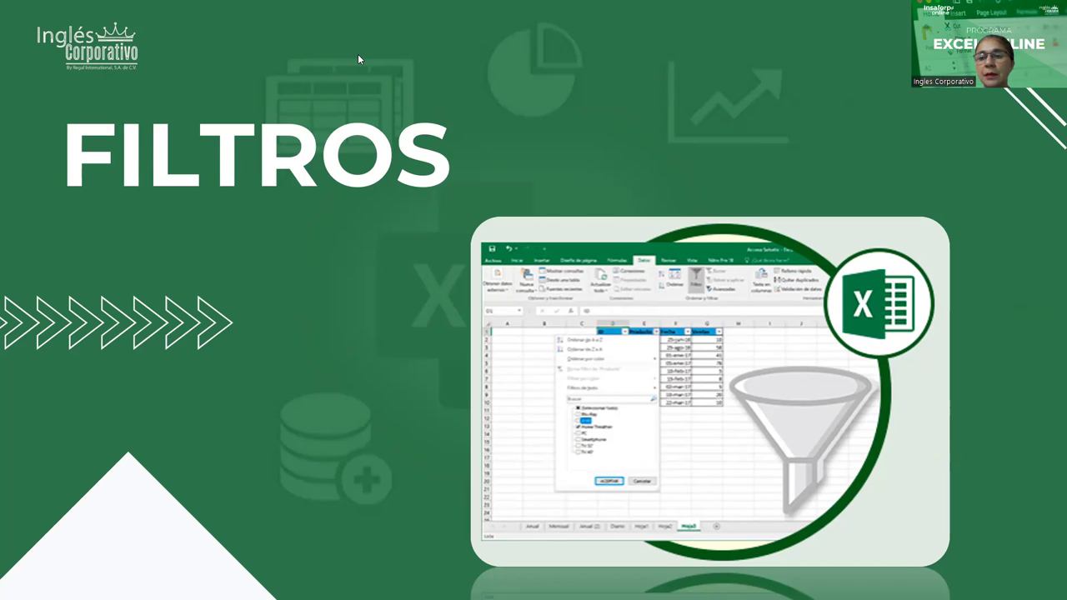
Step: Advance from the FILTROS title slide to 'Filtrar los datos de una tabla o un rango'
{"action": "left_click", "coordinate": [569, 334]}
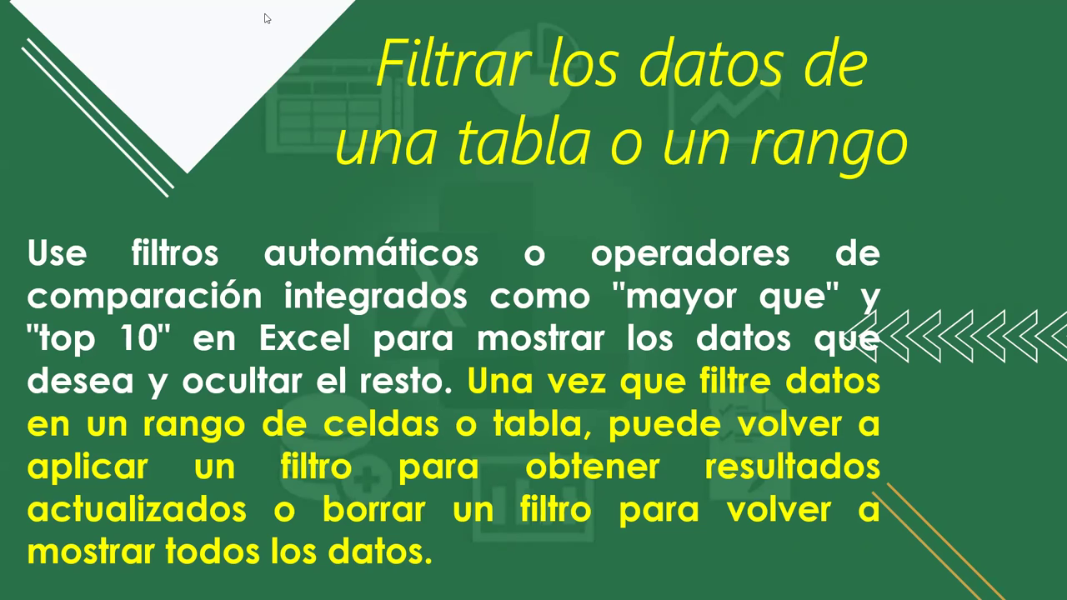
Step: Advance to the slide explaining that filters temporarily hide table data
{"action": "left_click", "coordinate": [584, 208]}
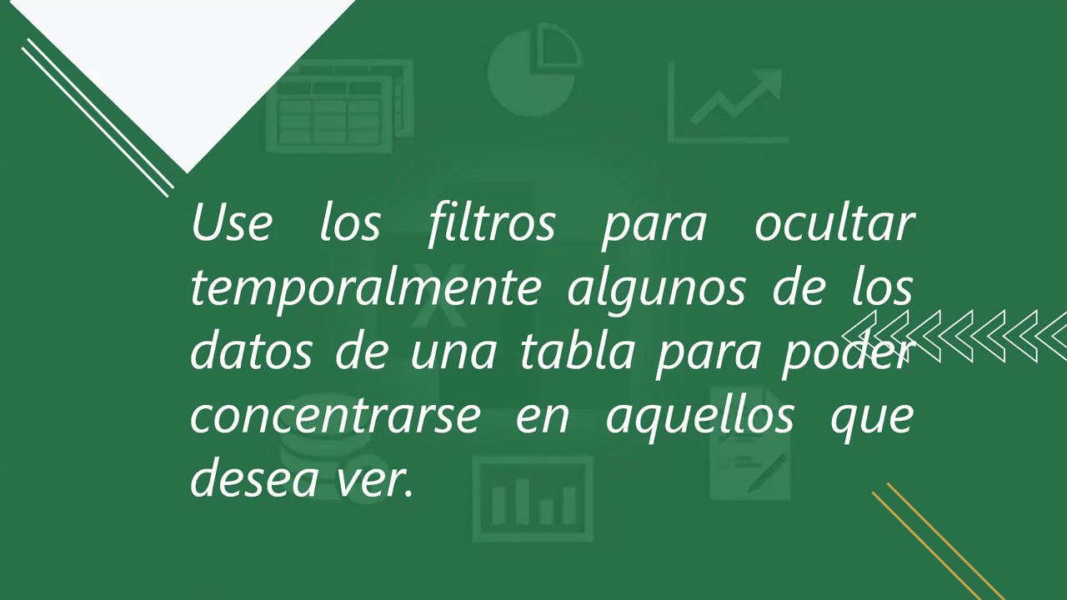
Step: Advance to the 'Filtrar un rango de datos' slide listing the first three steps
{"action": "left_click", "coordinate": [611, 468]}
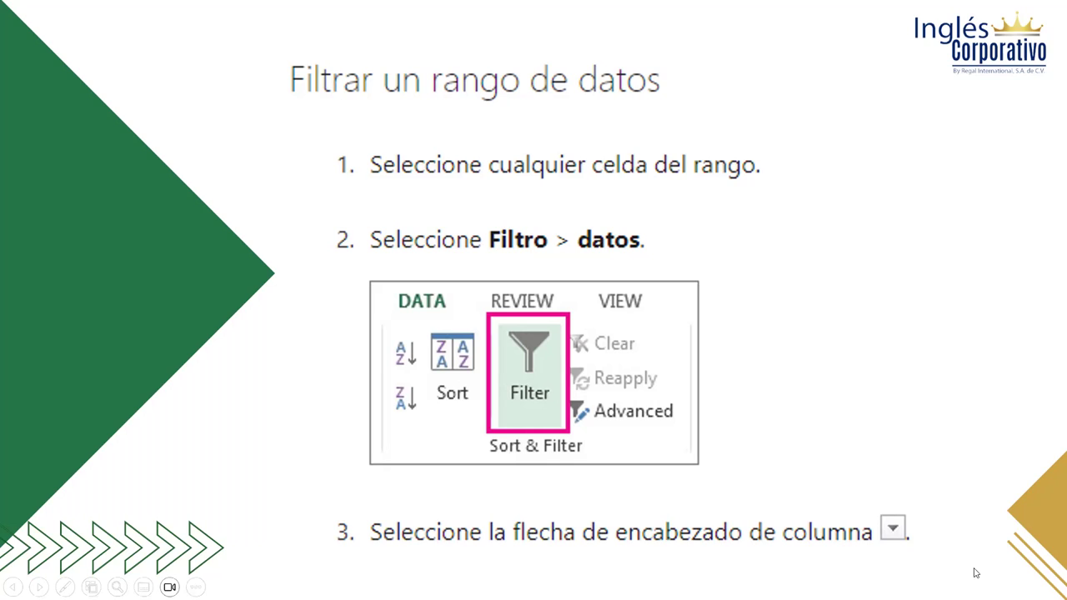
Step: Advance to the step 4 slide on Filtros de número and the Entre comparison
{"action": "left_click", "coordinate": [766, 414]}
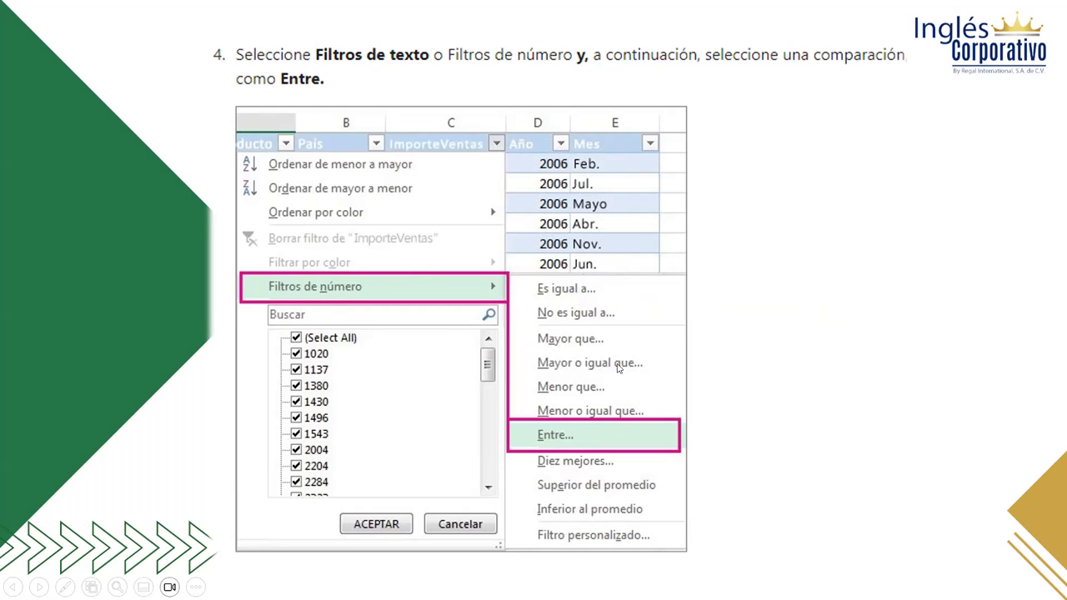
Step: Show step 5, briefly revisit step 4, then move on to 'Filtrar datos en una tabla'
{"action": "left_click", "coordinate": [750, 312]}
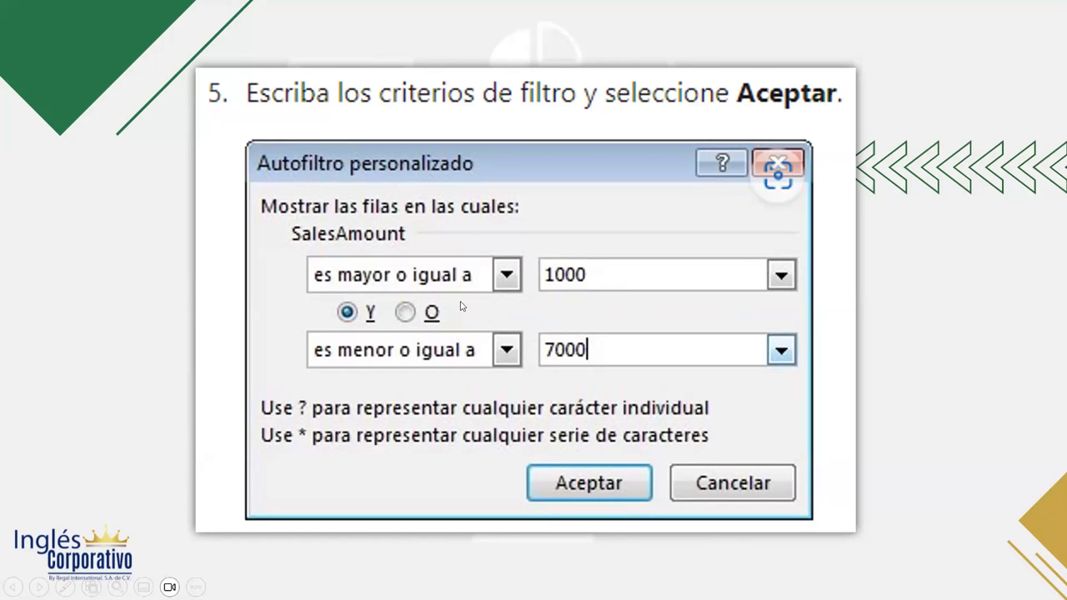
{"action": "key", "text": "Left"}
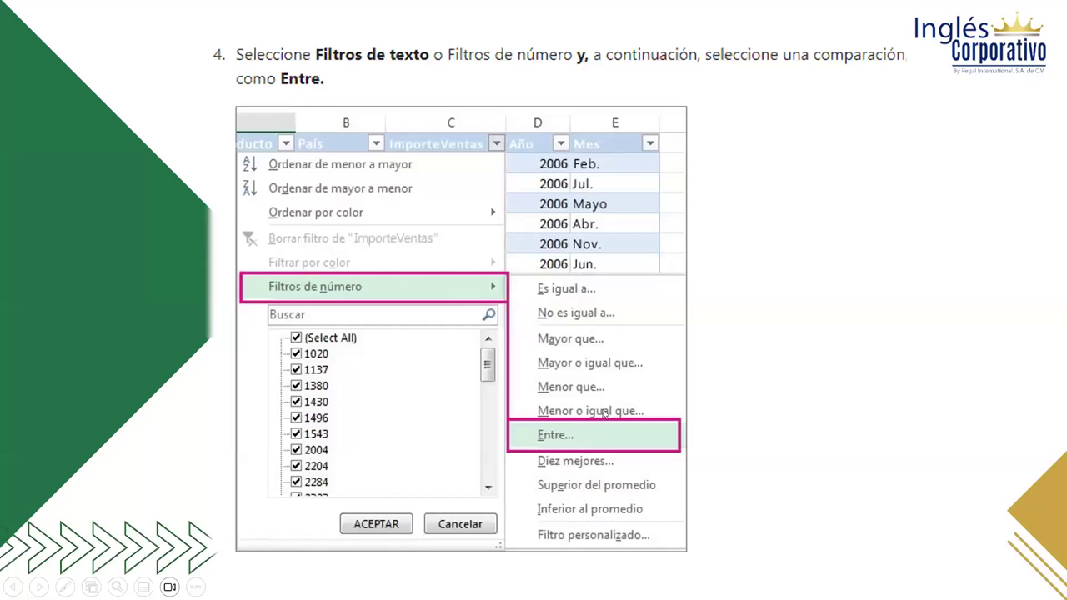
{"action": "key", "text": "Right"}
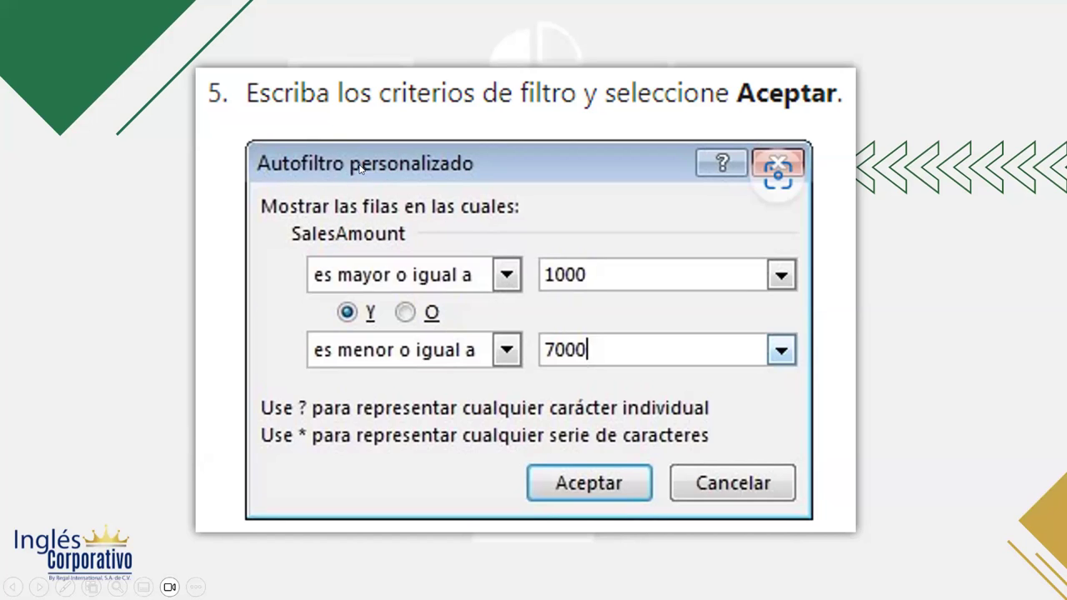
{"action": "left_click", "coordinate": [632, 372]}
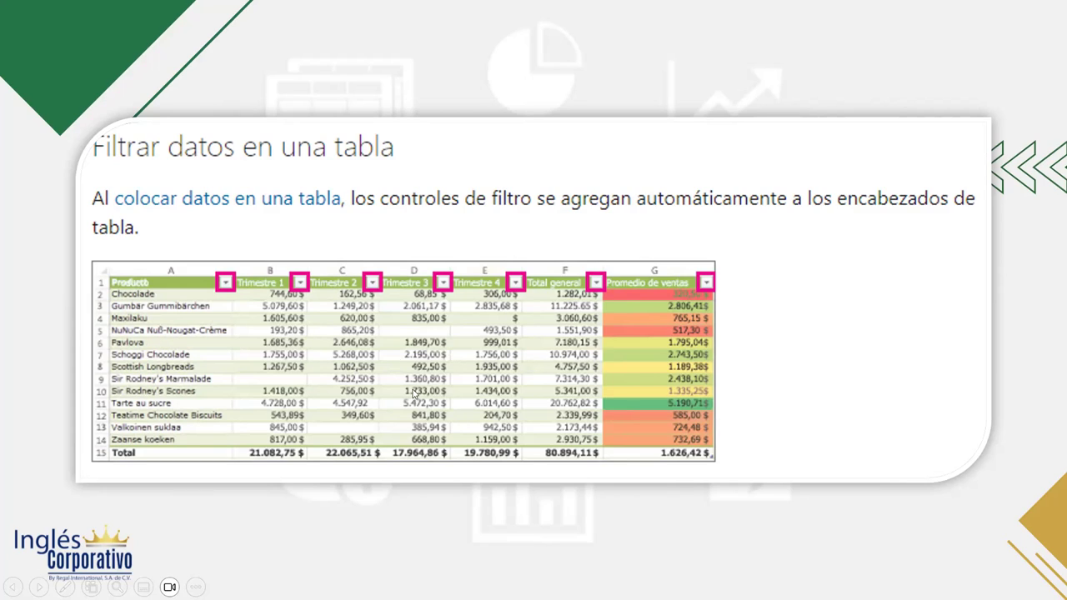
Step: Advance to the slide on unchecking (Seleccionar todo), picking values and clicking Aceptar
{"action": "left_click", "coordinate": [747, 341]}
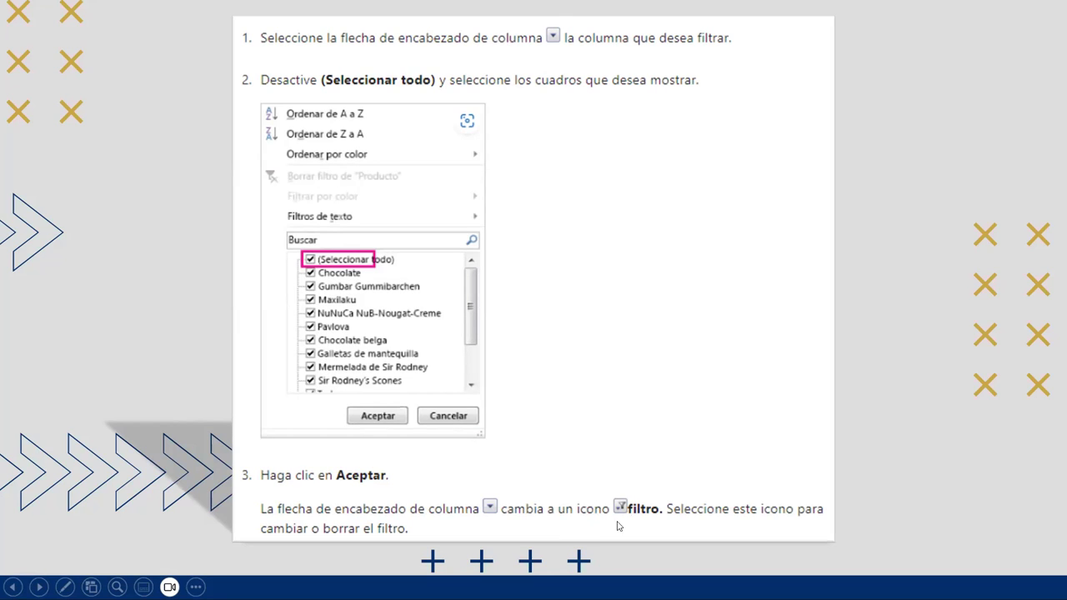
Step: Advance the slideshow to the EJEMPLOS title slide
{"action": "left_click", "coordinate": [620, 307]}
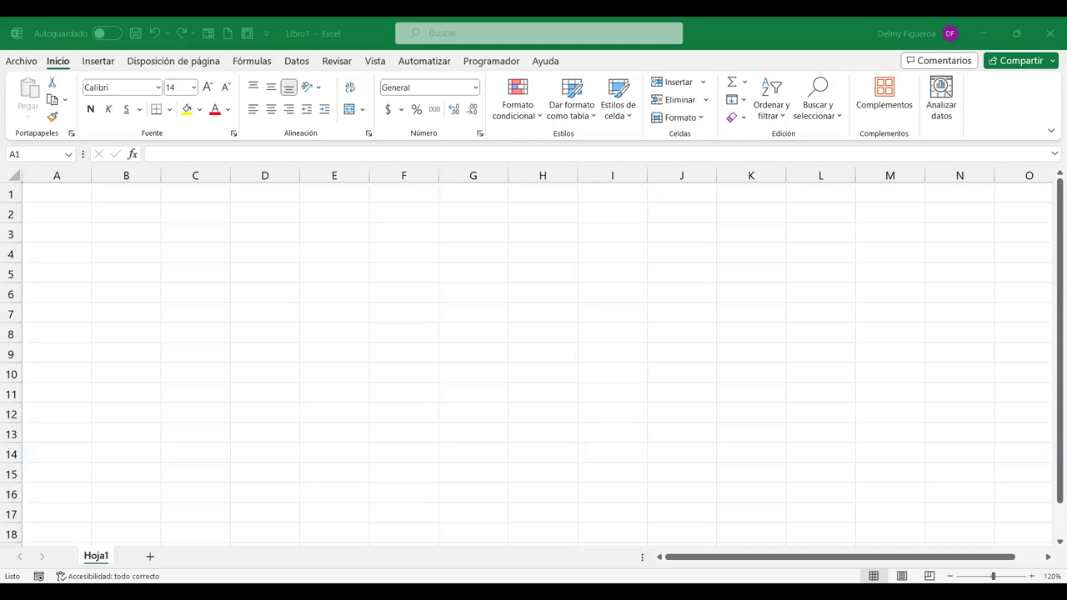
{"action": "type", "text": "FECHA"}
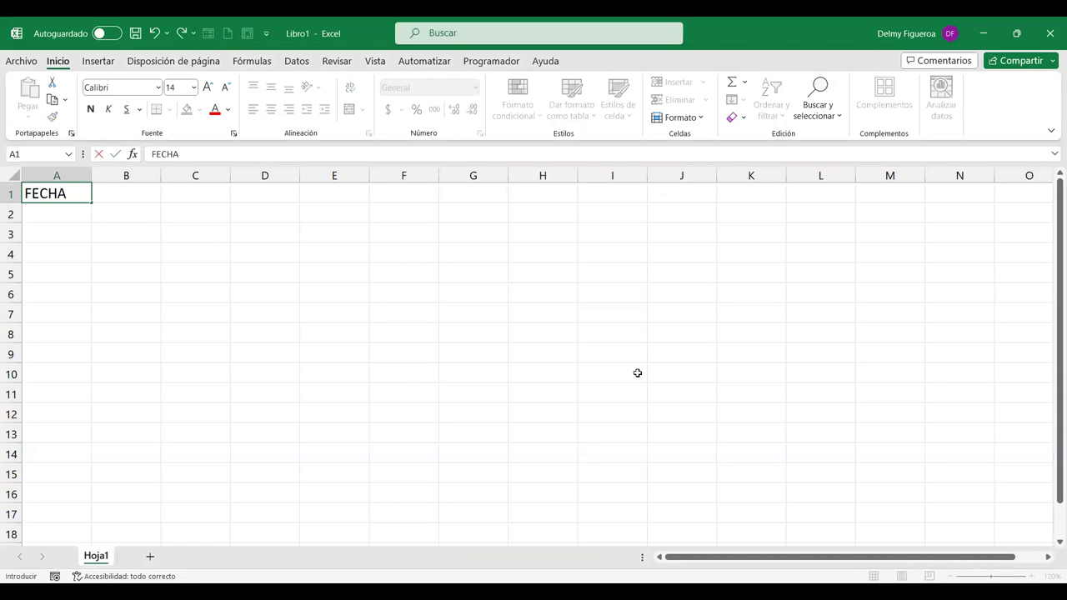
{"action": "key", "text": "Tab"}
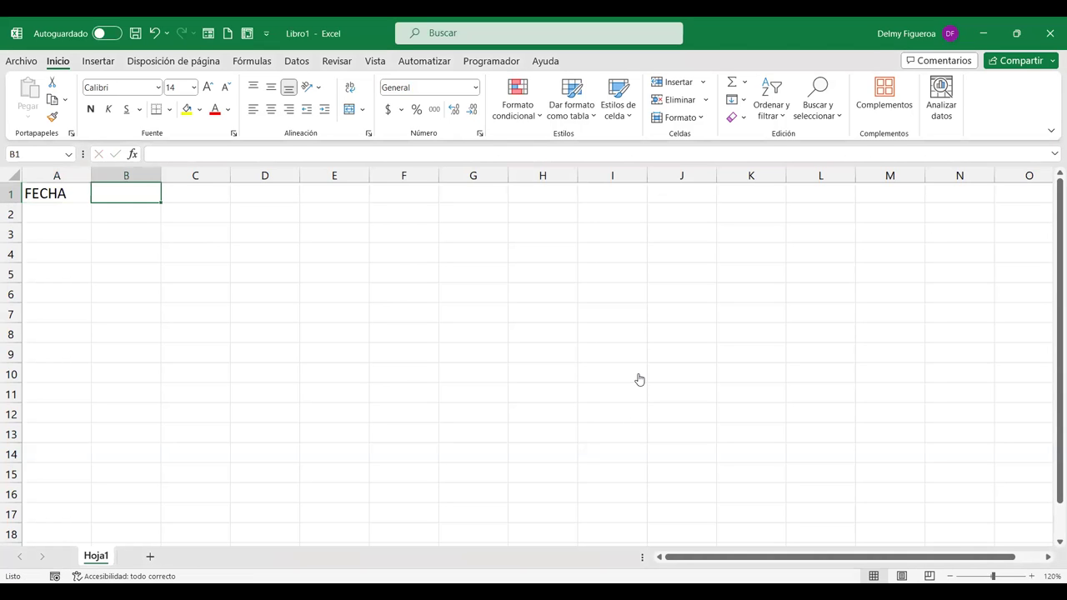
{"action": "type", "text": "VENDEDOR"}
{"action": "key", "text": "Tab"}
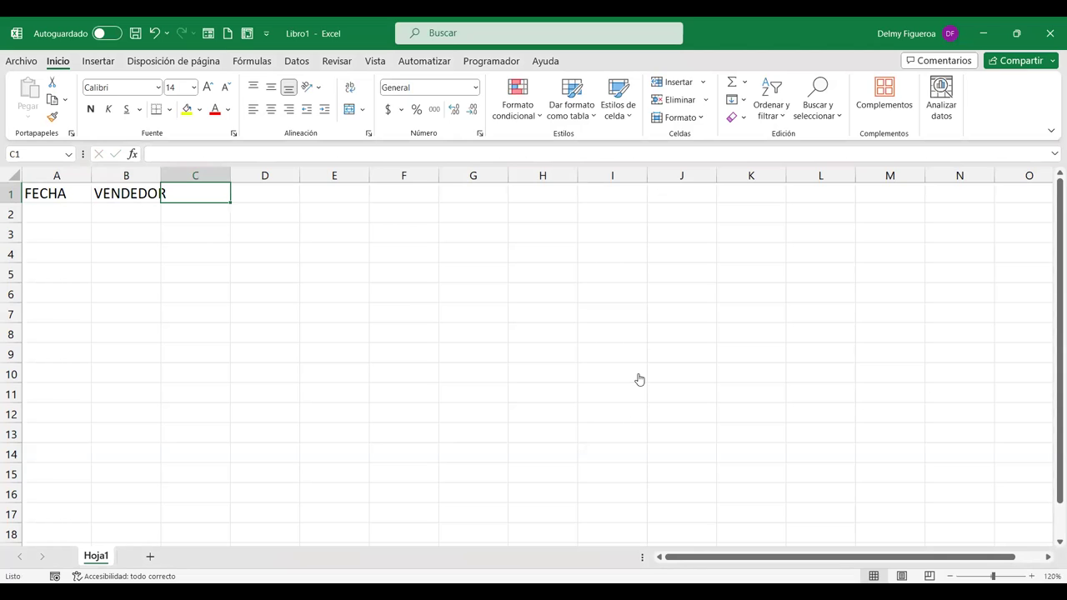
{"action": "type", "text": "ZONA"}
{"action": "key", "text": "Tab"}
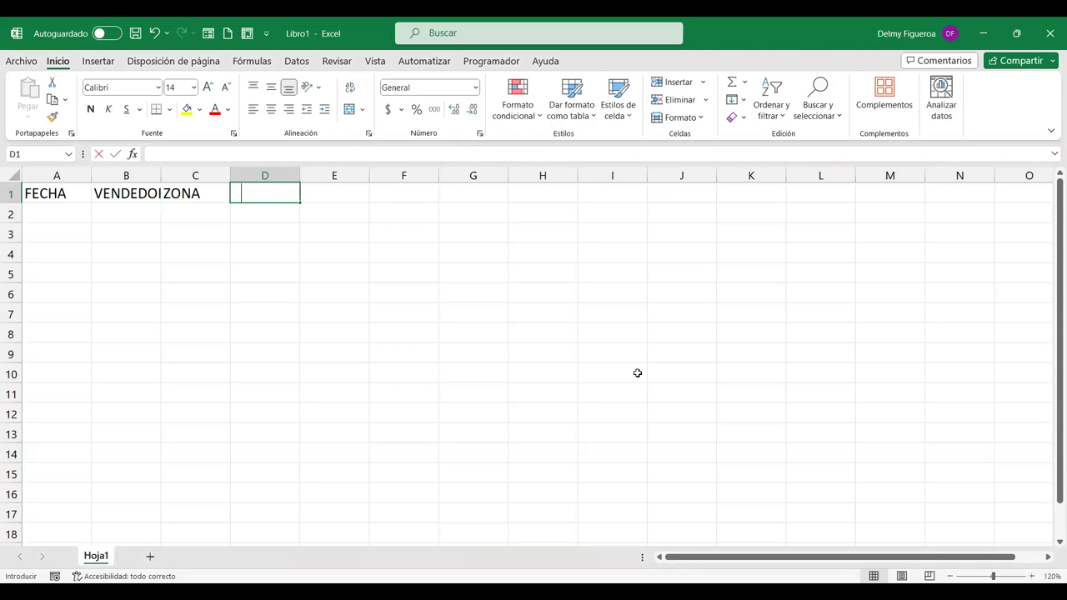
{"action": "type", "text": "CANTIDAD"}
{"action": "key", "text": "Tab"}
{"action": "type", "text": "TOTAL"}
{"action": "key", "text": "Tab"}
{"action": "key", "text": "Left"}
{"action": "key", "text": "Left"}
{"action": "key", "text": "Left"}
{"action": "key", "text": "Left"}
{"action": "key", "text": "Left"}
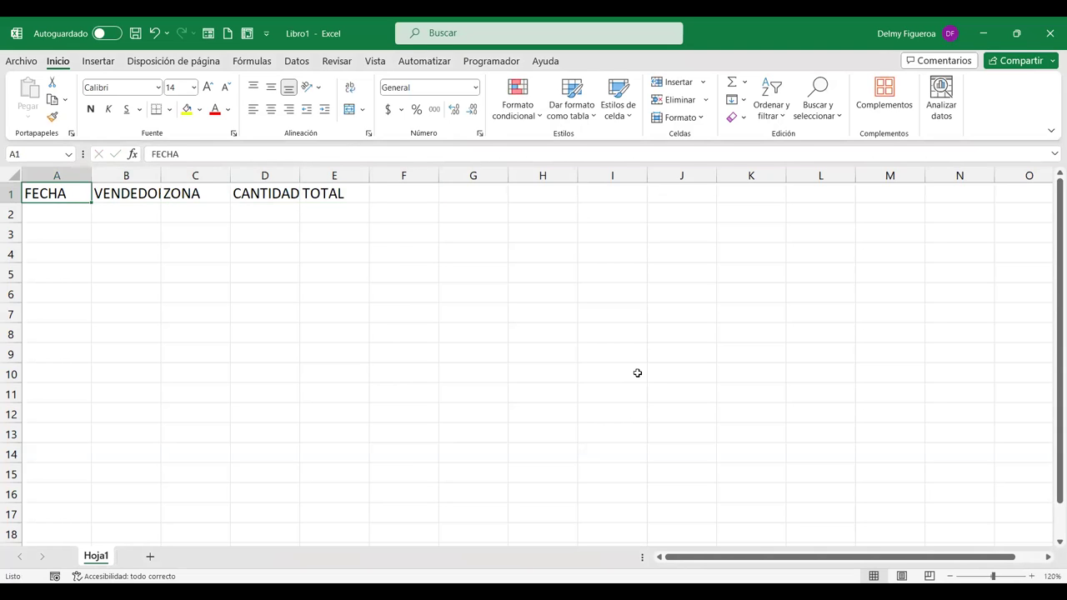
{"action": "key", "text": "Down"}
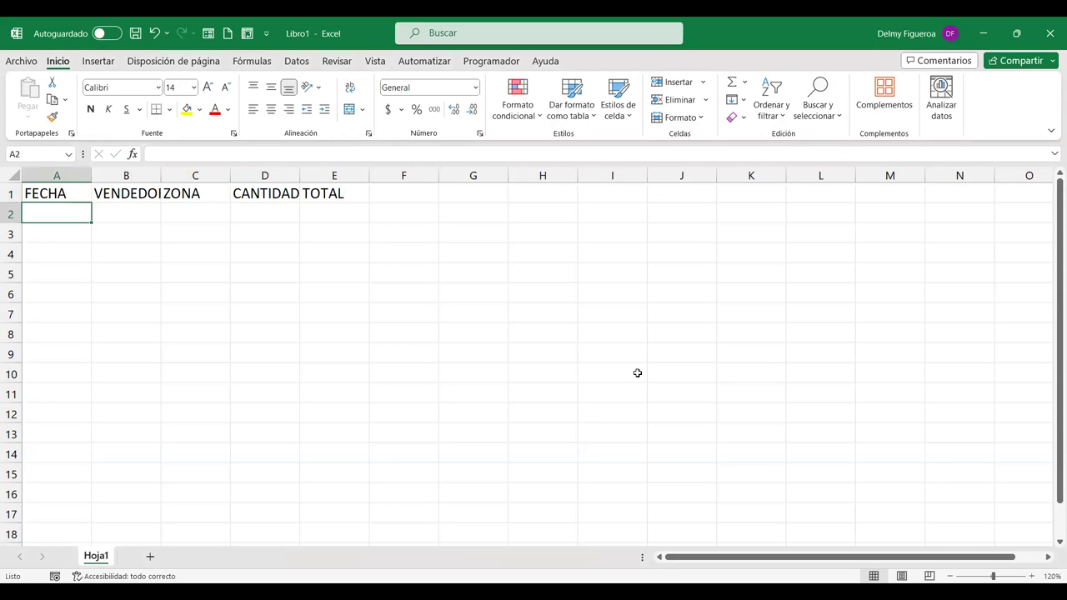
{"action": "key", "text": "Right"}
{"action": "key", "text": "Right"}
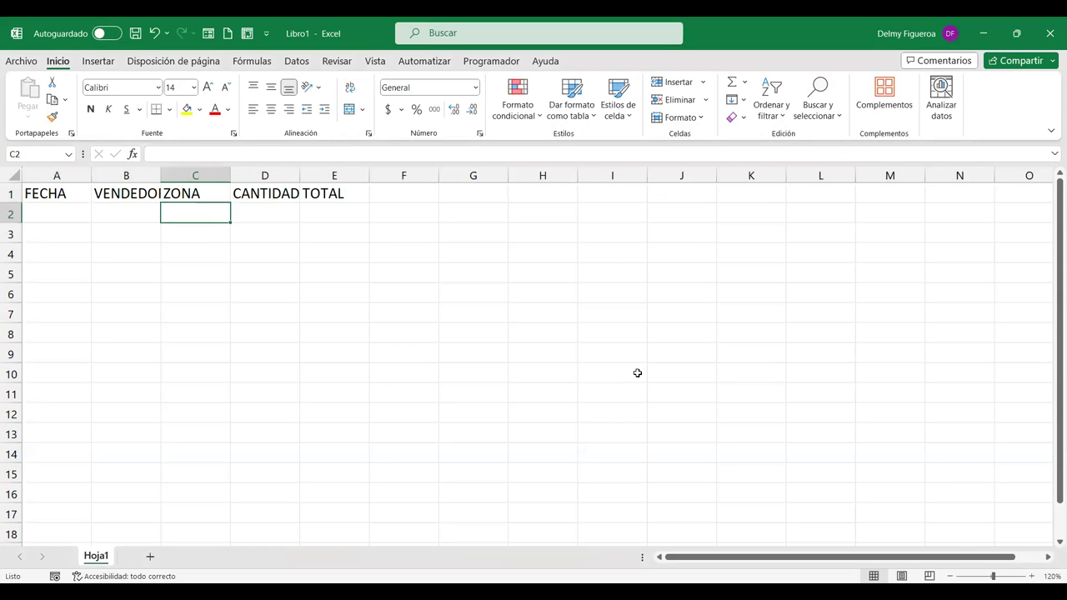
{"action": "key", "text": "Right"}
{"action": "key", "text": "Right"}
{"action": "key", "text": "Right"}
{"action": "key", "text": "Left"}
{"action": "key", "text": "Left"}
{"action": "key", "text": "Left"}
{"action": "key", "text": "Left"}
{"action": "key", "text": "Left"}
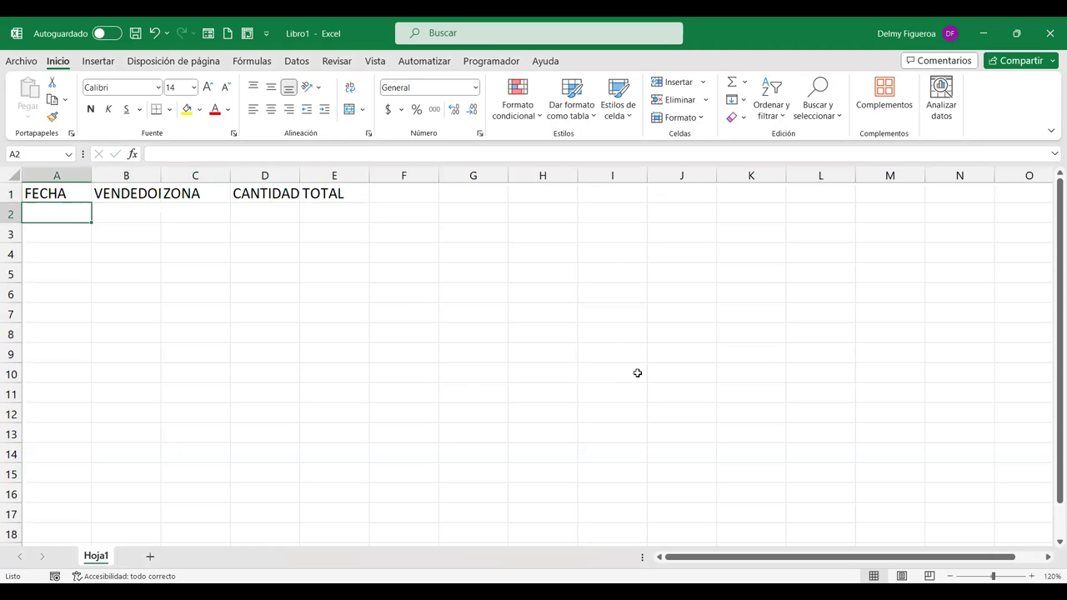
{"action": "key", "text": "Right"}
{"action": "key", "text": "Right"}
{"action": "key", "text": "Right"}
{"action": "key", "text": "Right"}
{"action": "key", "text": "Left"}
{"action": "key", "text": "Left"}
{"action": "key", "text": "Left"}
{"action": "key", "text": "Left"}
{"action": "key", "text": "Right"}
{"action": "key", "text": "Right"}
{"action": "key", "text": "Right"}
{"action": "key", "text": "Right"}
{"action": "key", "text": "Right"}
{"action": "key", "text": "Right"}
{"action": "key", "text": "Left"}
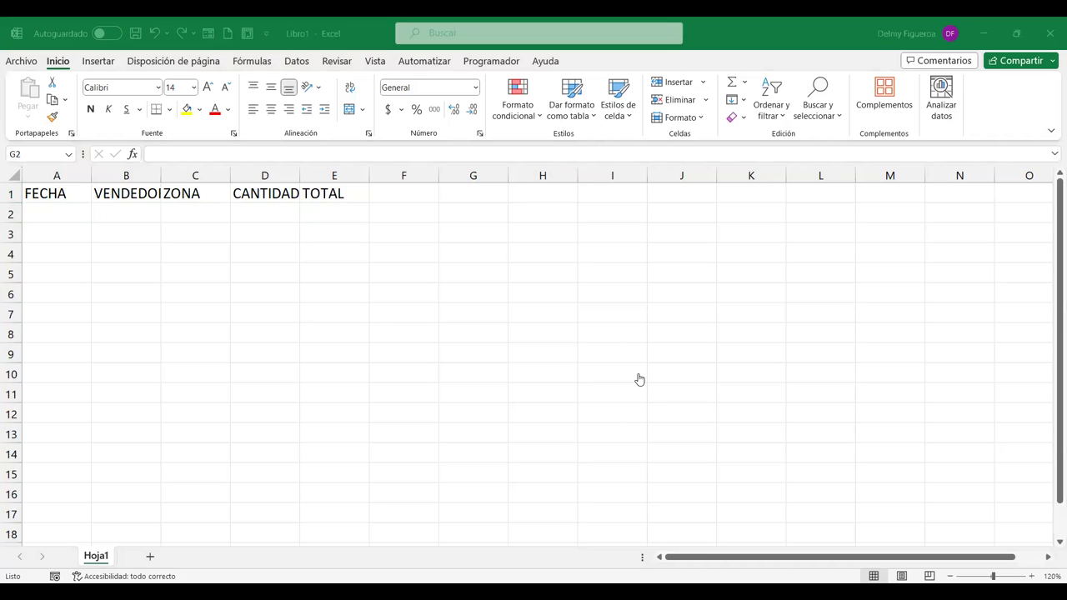
Step: Enter 1/1/2019 in G2 and 15/10/2023 in G3, then select both dates for formatting
{"action": "type", "text": "1/1/2019"}
{"action": "key", "text": "Return"}
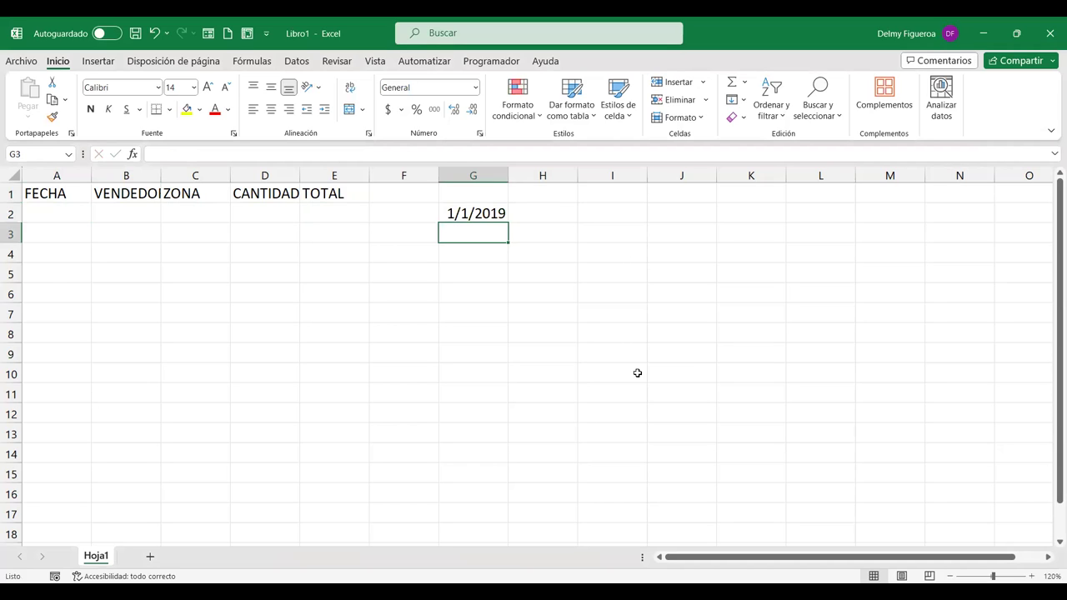
{"action": "type", "text": "15/10/2023"}
{"action": "key", "text": "Return"}
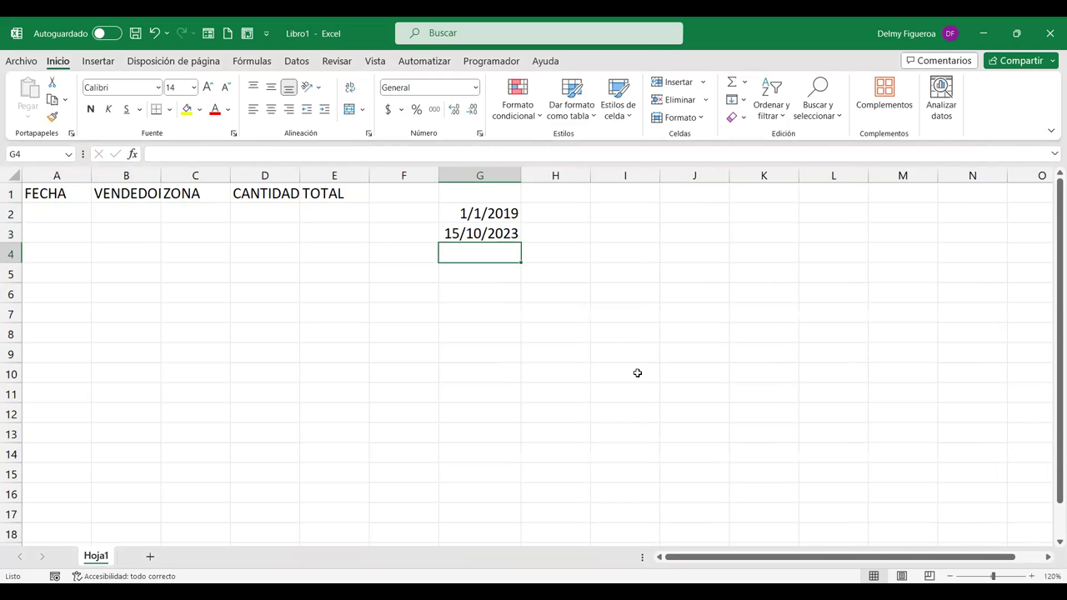
{"action": "key", "text": "Up"}
{"action": "key", "text": "Up"}
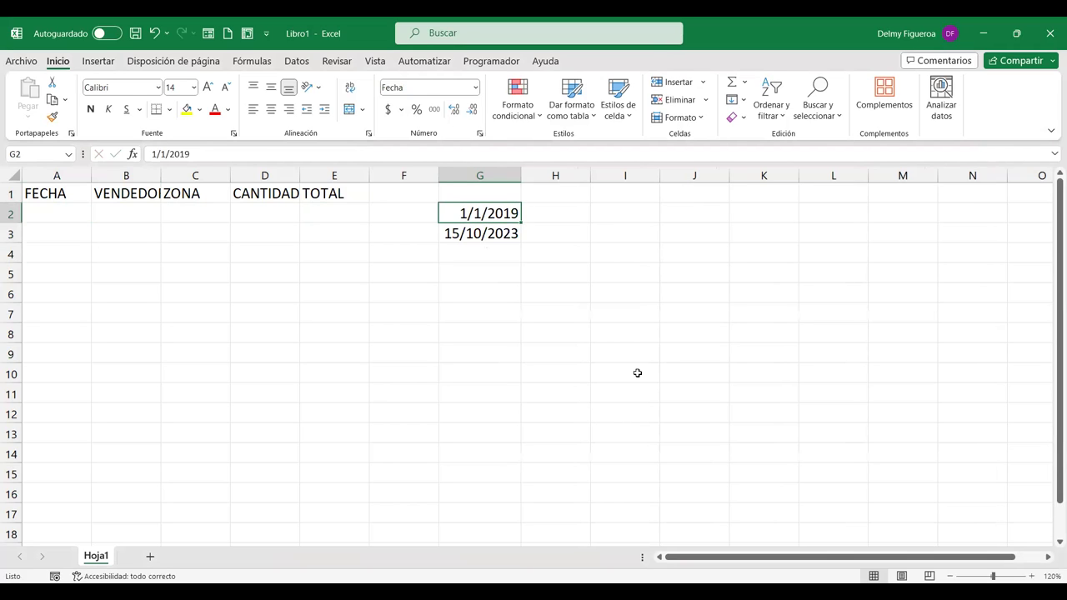
{"action": "key", "text": "shift+Down"}
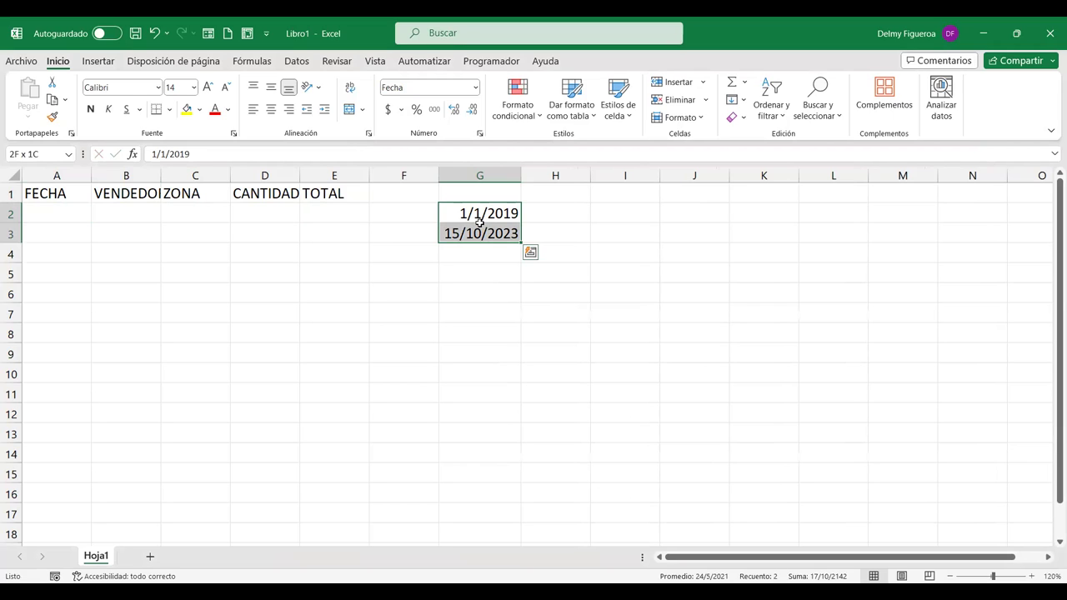
{"action": "left_click", "coordinate": [476, 88]}
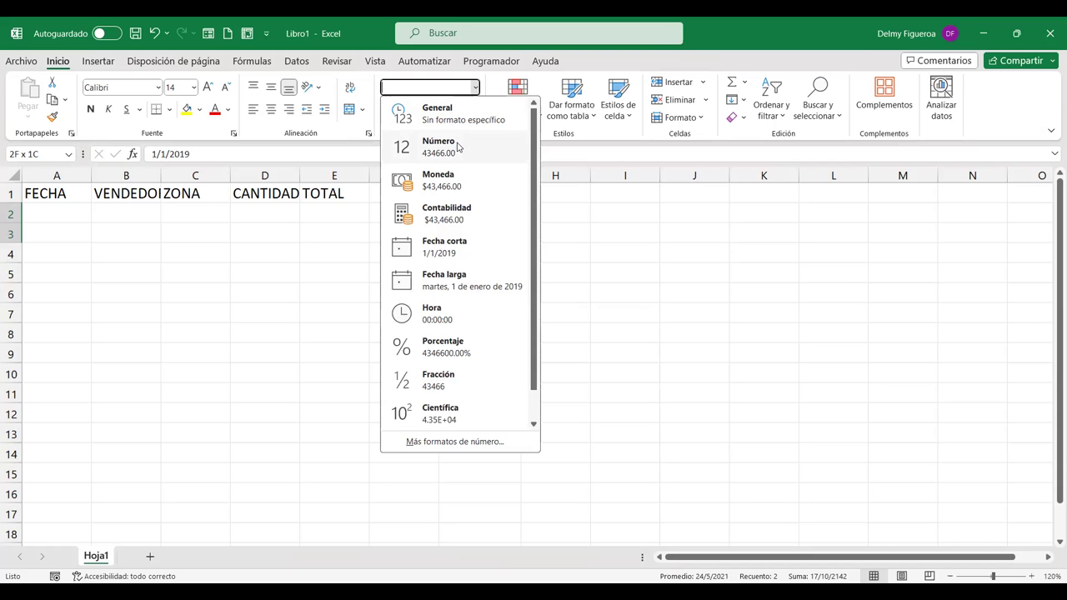
Step: Format G2:G3 as Número with no decimals, showing 43466 and 45214
{"action": "left_click", "coordinate": [457, 147]}
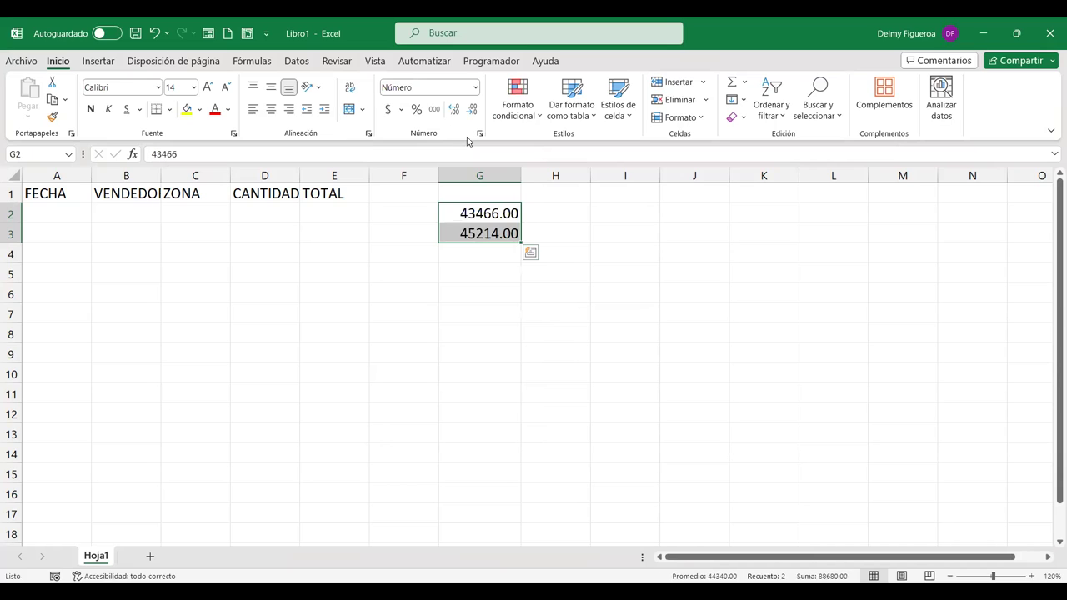
{"action": "left_click", "coordinate": [473, 115]}
{"action": "left_click", "coordinate": [472, 114]}
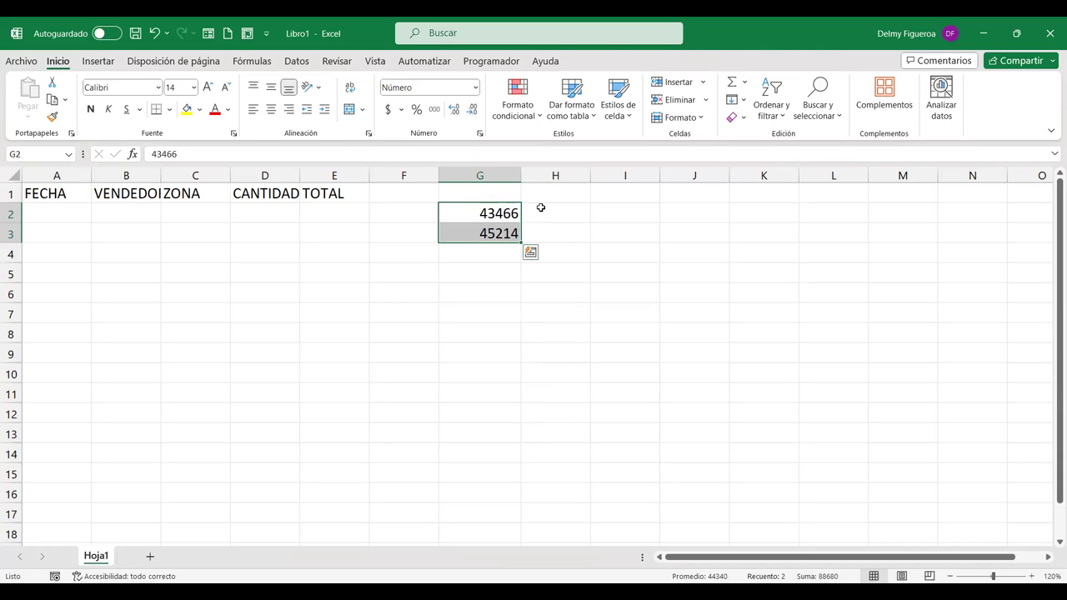
{"action": "left_click", "coordinate": [541, 211]}
{"action": "left_click", "coordinate": [475, 214]}
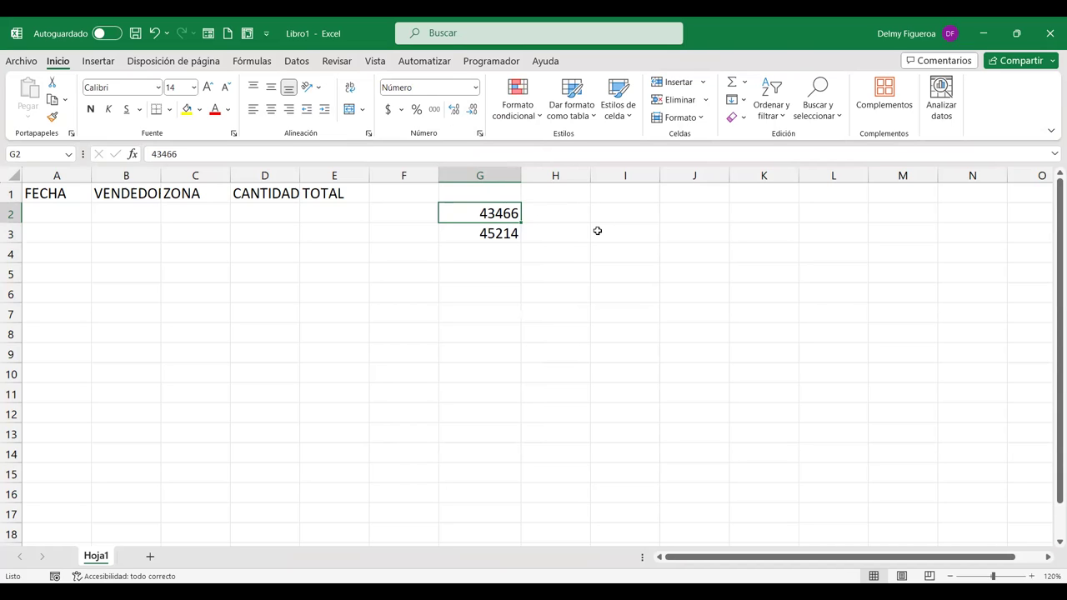
{"action": "left_click", "coordinate": [485, 231]}
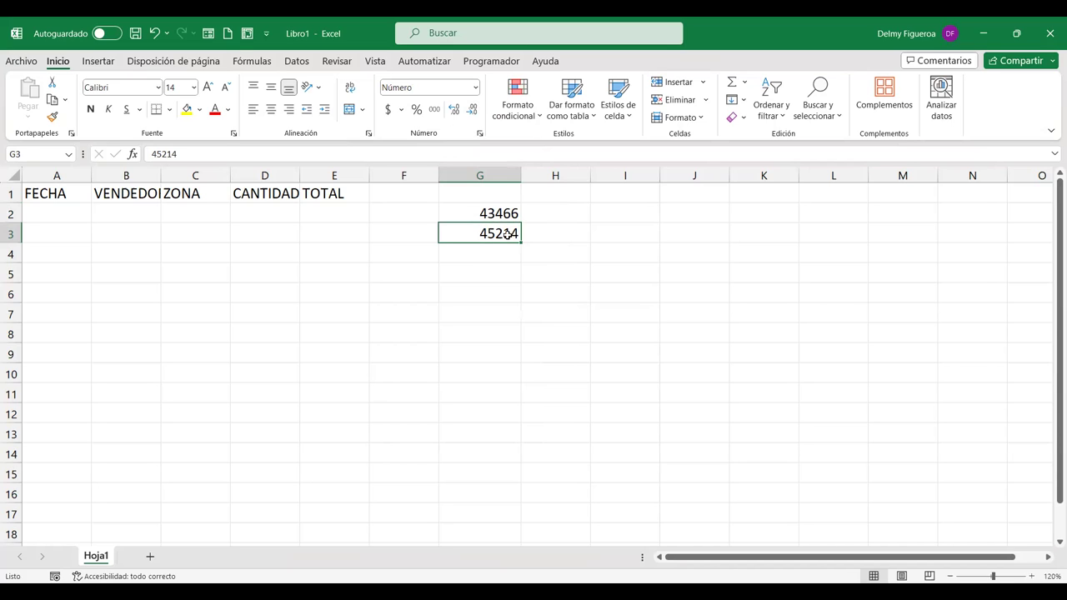
Step: In A2, type +ALEA and insert the ALEATORIO.ENTRE function into the formula
{"action": "left_click", "coordinate": [60, 210]}
{"action": "type", "text": "+ALERA"}
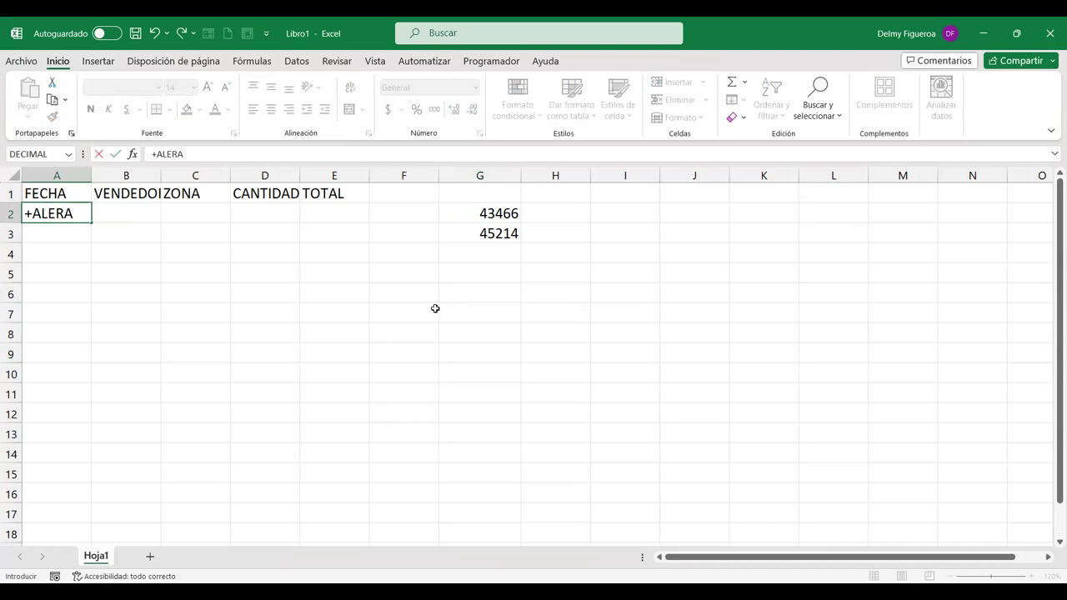
{"action": "key", "text": "BackSpace"}
{"action": "key", "text": "BackSpace"}
{"action": "type", "text": "A"}
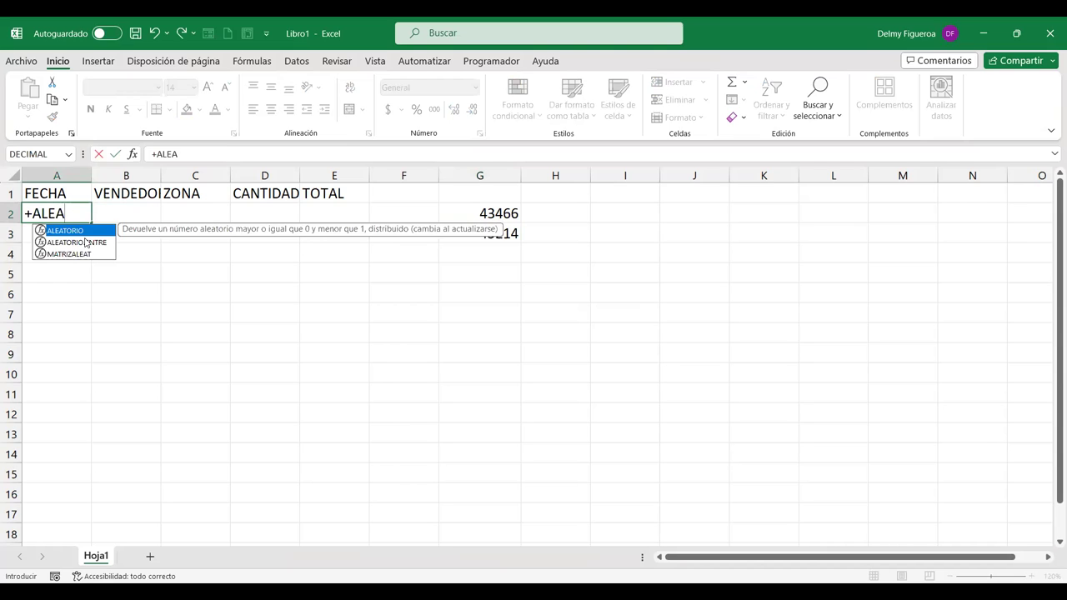
{"action": "double_click", "coordinate": [88, 242]}
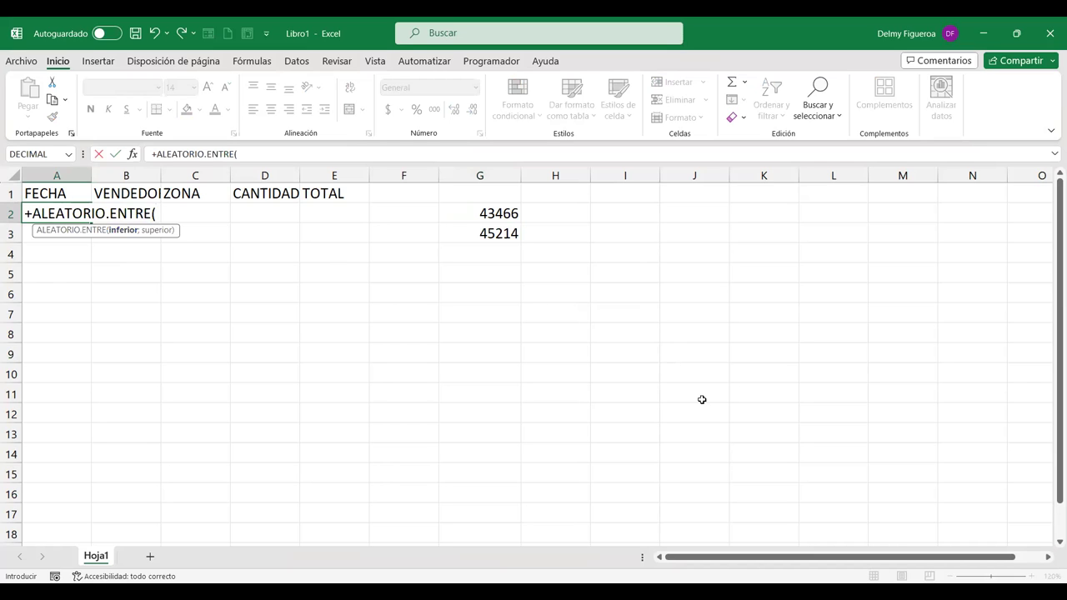
Step: Finish =+ALEATORIO.ENTRE(43466;45214) in A2 and fill it down to A50
{"action": "type", "text": "43466;"}
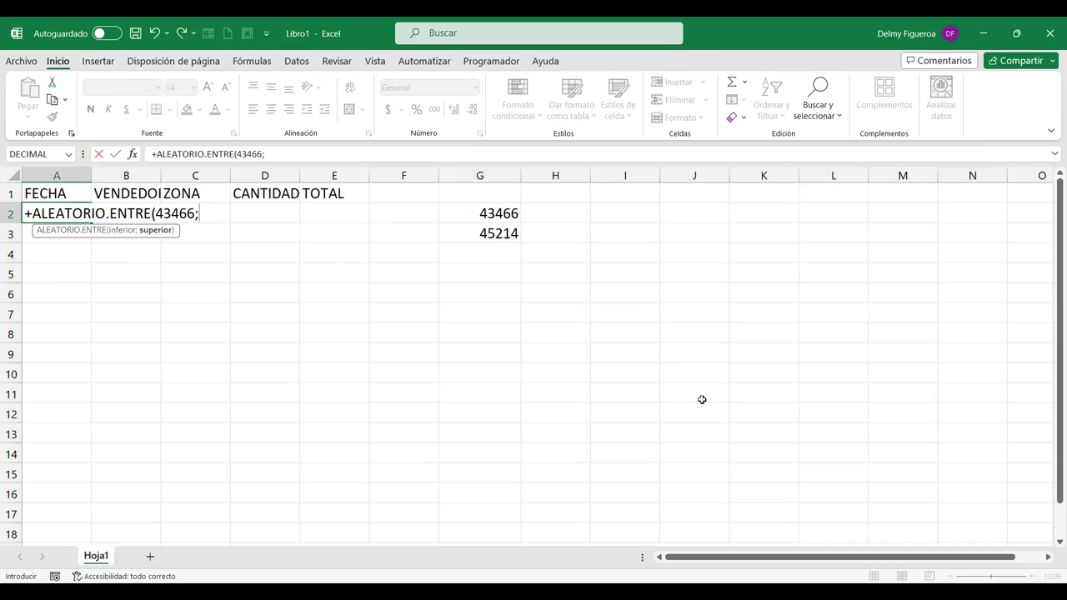
{"action": "type", "text": "451"}
{"action": "key", "text": "BackSpace"}
{"action": "type", "text": "14)"}
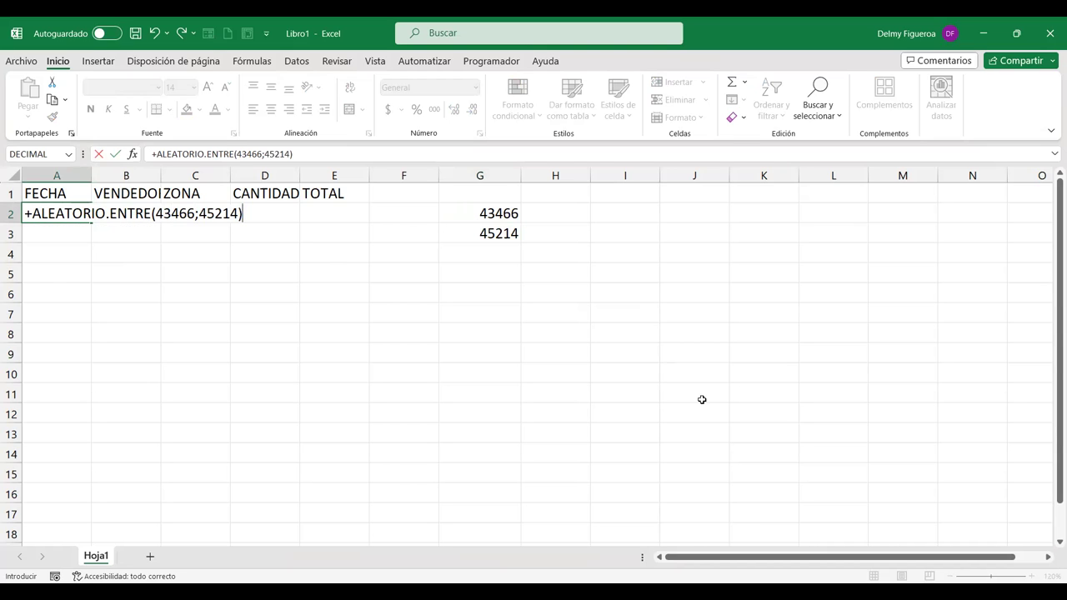
{"action": "key", "text": "Return"}
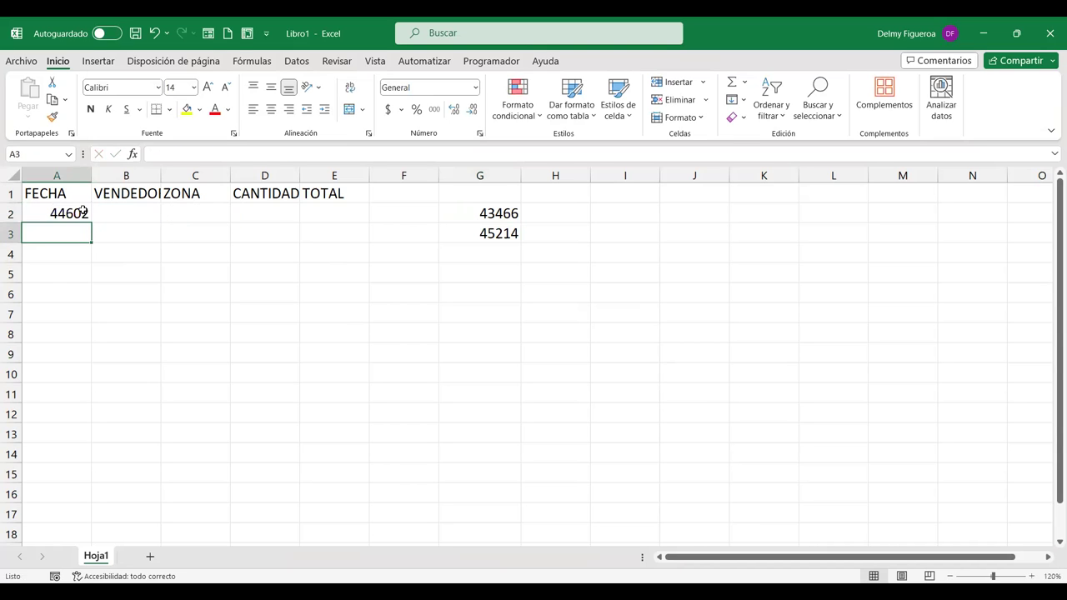
{"action": "left_click", "coordinate": [84, 211]}
{"action": "left_click_drag", "start_coordinate": [93, 221], "coordinate": [64, 343]}
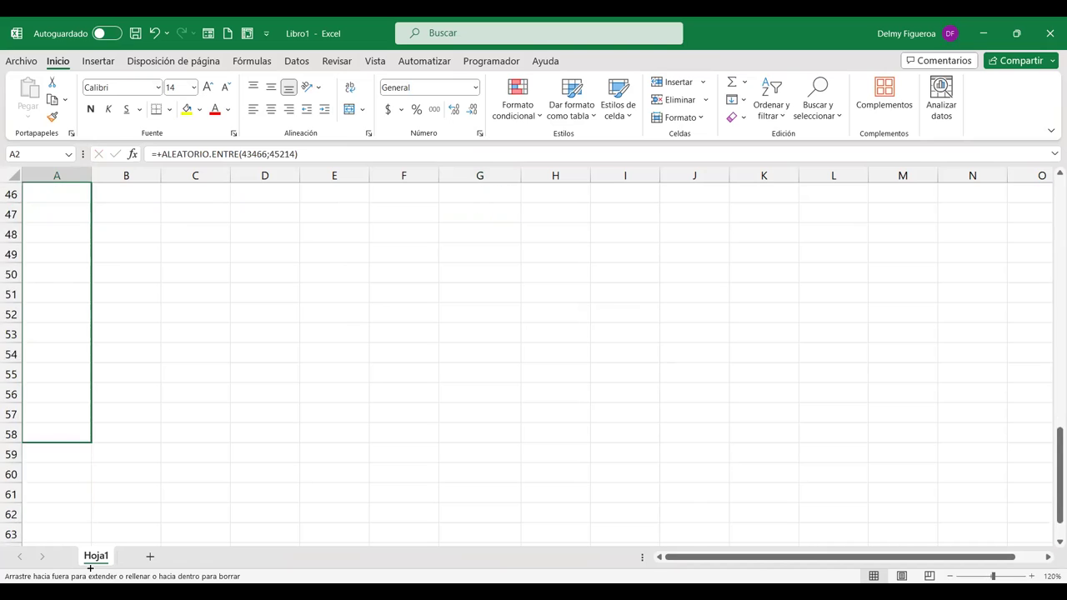
{"action": "left_click_drag", "start_coordinate": [65, 344], "coordinate": [59, 222]}
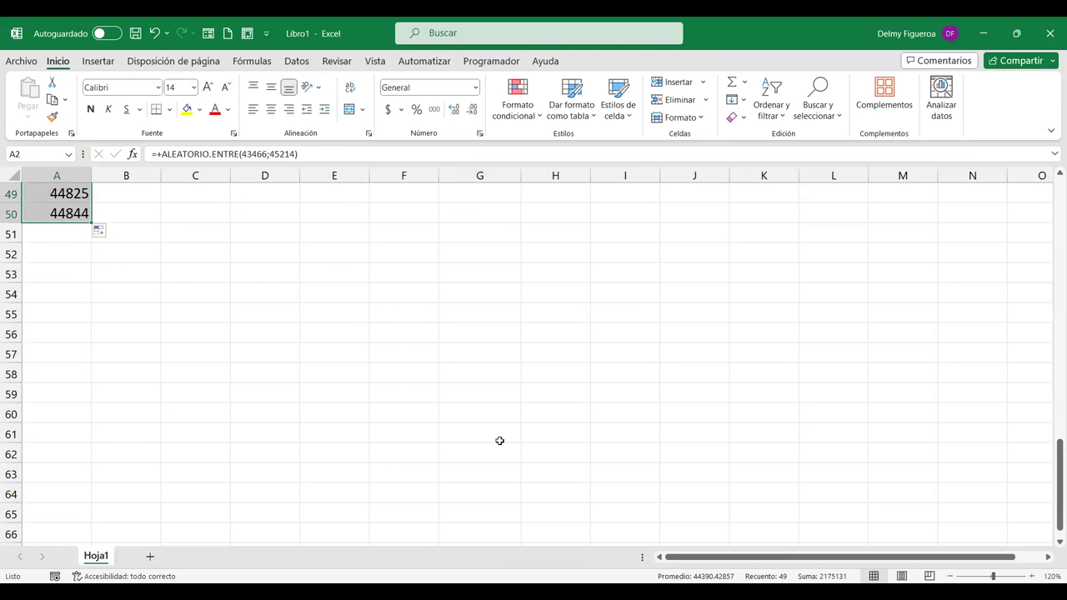
{"action": "scroll", "coordinate": [555, 352], "scroll_direction": "up", "scroll_amount": 3}
{"action": "scroll", "coordinate": [555, 352], "scroll_direction": "up", "scroll_amount": 10}
{"action": "scroll", "coordinate": [555, 352], "scroll_direction": "up", "scroll_amount": 3}
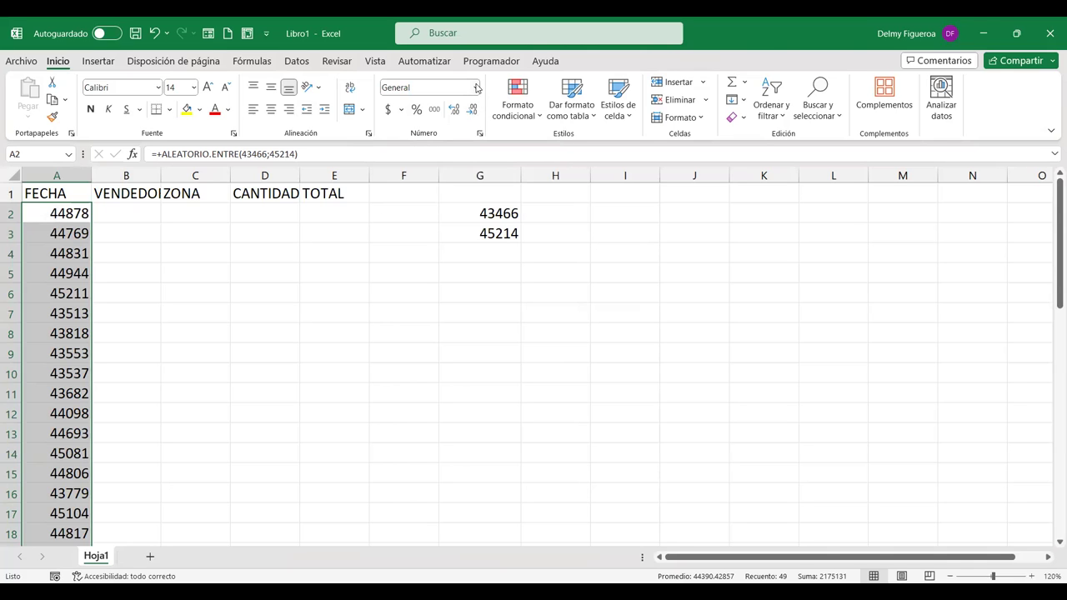
Step: Format column A as Fecha corta and paste the dates back over themselves as values
{"action": "left_click", "coordinate": [476, 89]}
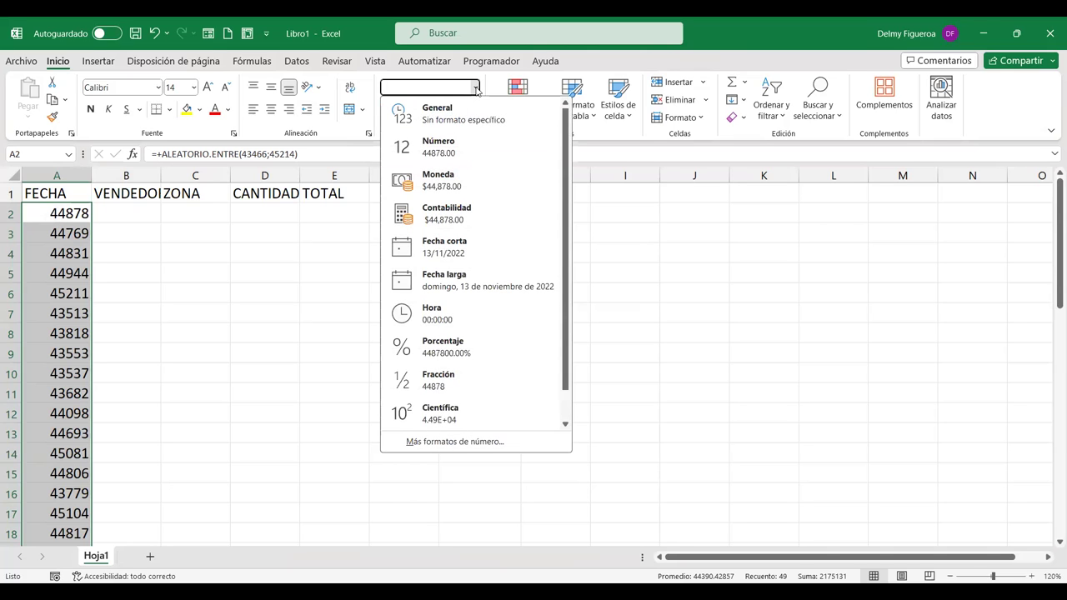
{"action": "left_click", "coordinate": [468, 256]}
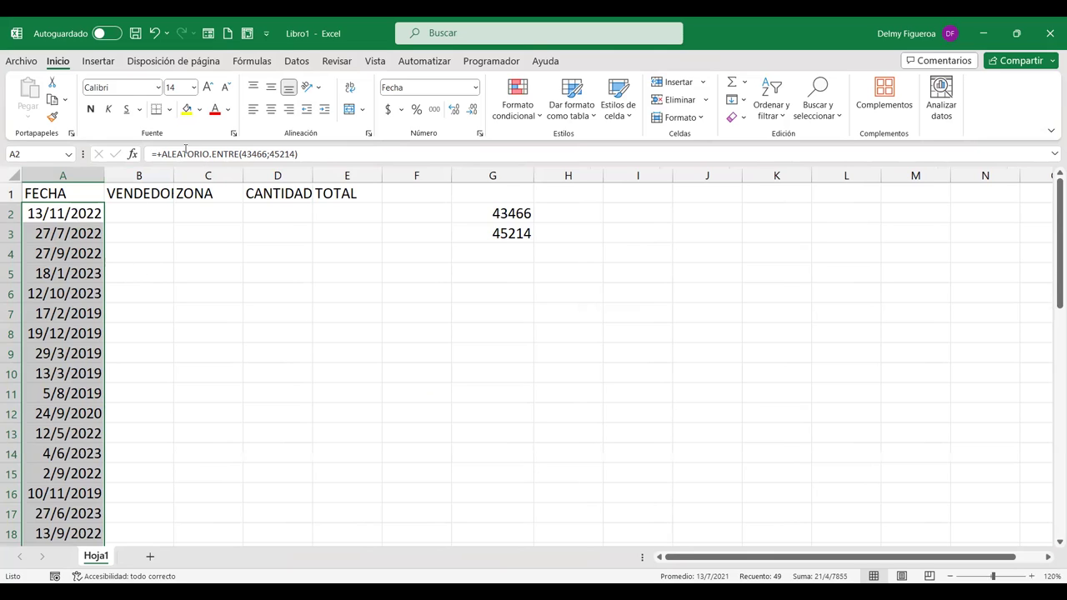
{"action": "right_click", "coordinate": [73, 254]}
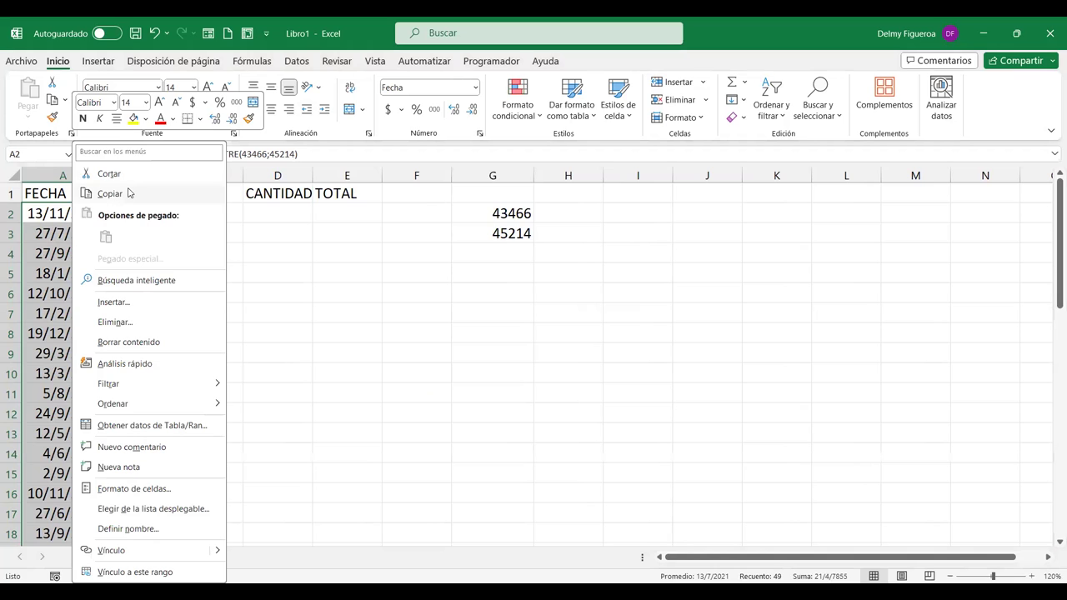
{"action": "left_click", "coordinate": [100, 195]}
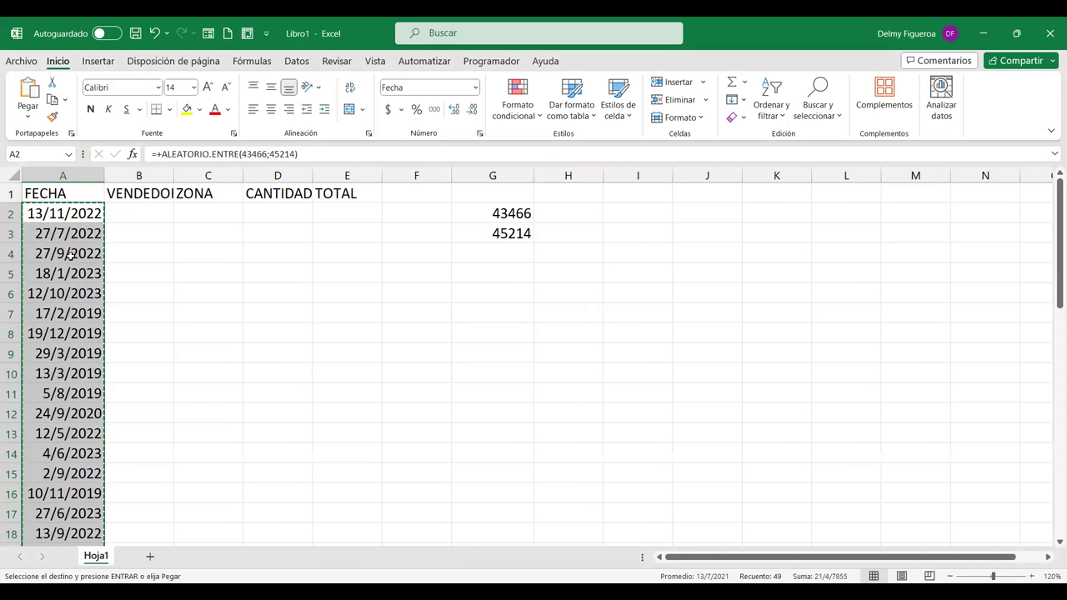
{"action": "right_click", "coordinate": [74, 255]}
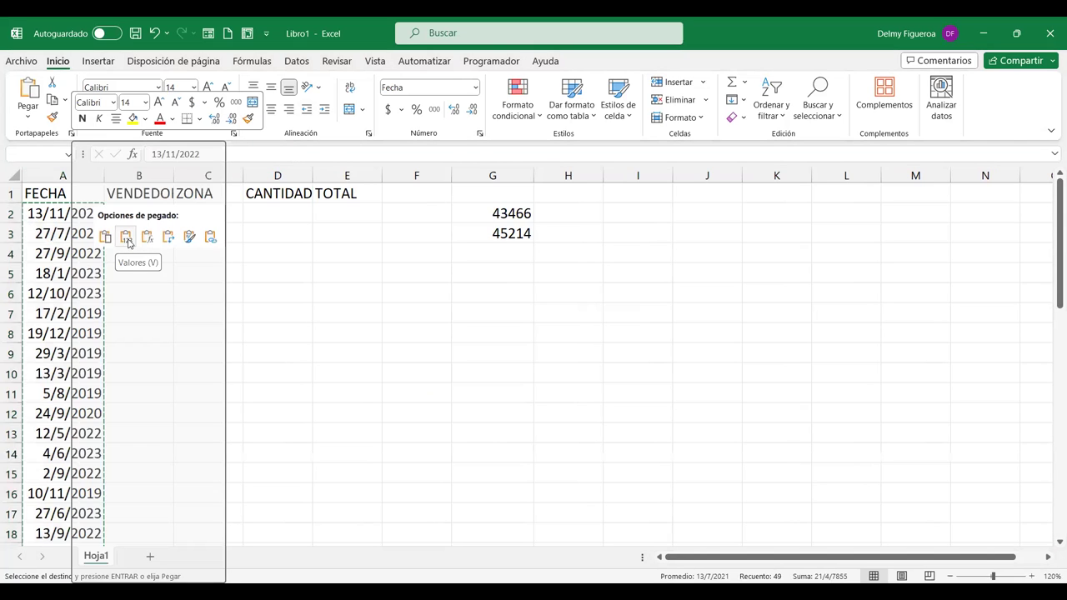
{"action": "left_click", "coordinate": [127, 239]}
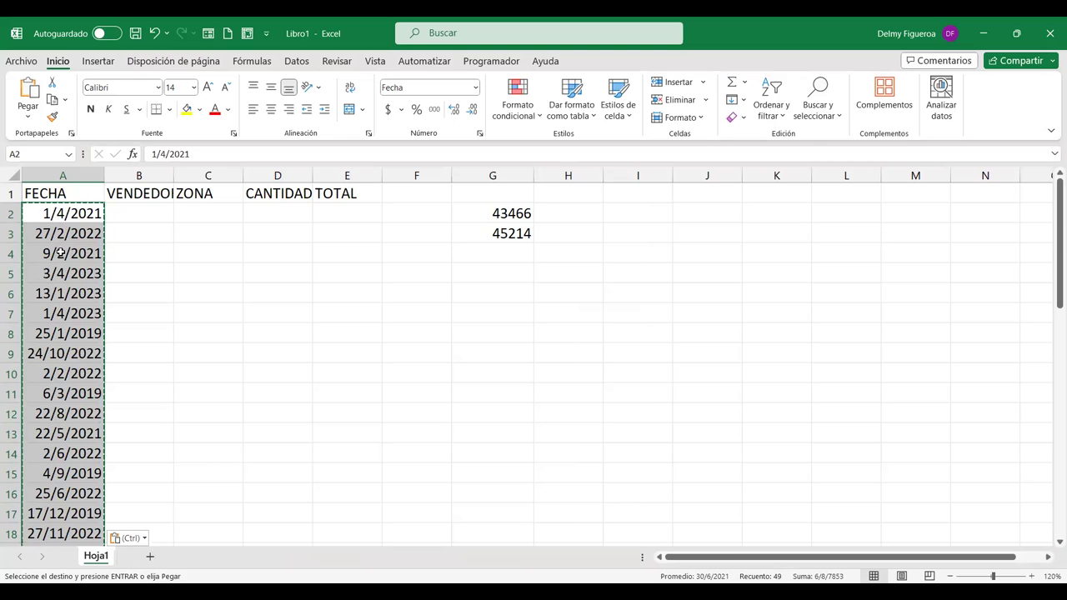
Step: Enter VENDEDOR 1 in B2, fill down to VENDEDOR 9 and autofit column B
{"action": "left_click", "coordinate": [144, 212]}
{"action": "type", "text": "ND"}
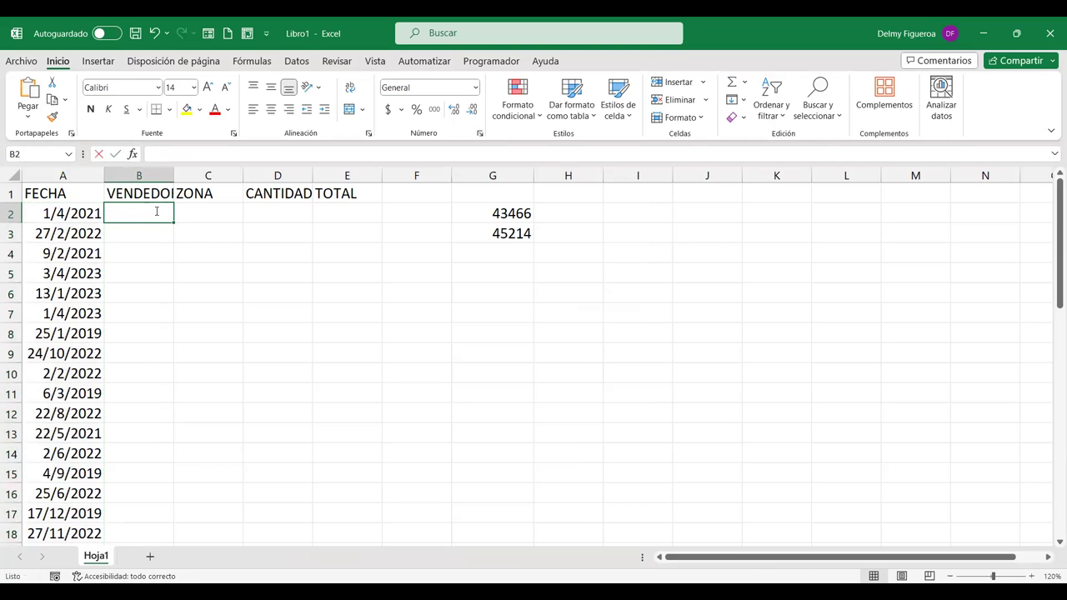
{"action": "key", "text": "BackSpace"}
{"action": "key", "text": "BackSpace"}
{"action": "type", "text": "VENDEDOR 1"}
{"action": "key", "text": "Return"}
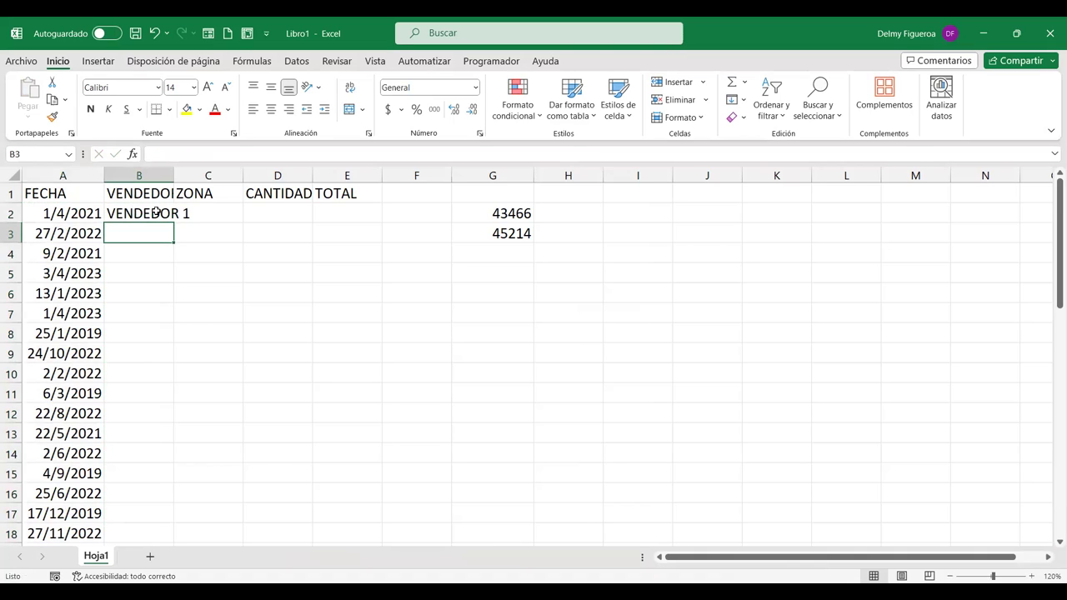
{"action": "left_click", "coordinate": [151, 215]}
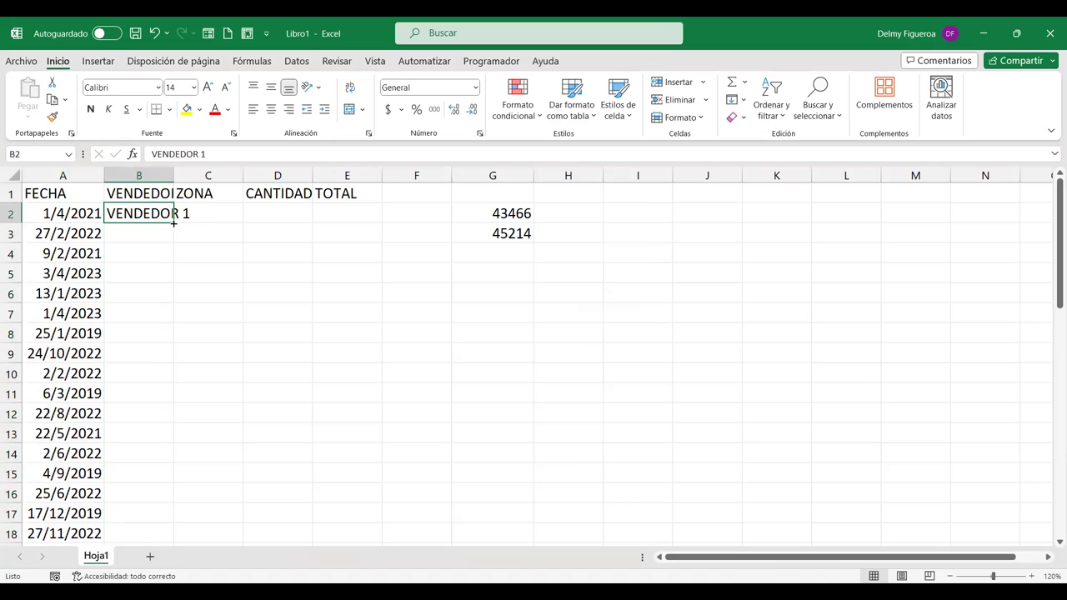
{"action": "left_click_drag", "start_coordinate": [173, 223], "coordinate": [179, 297]}
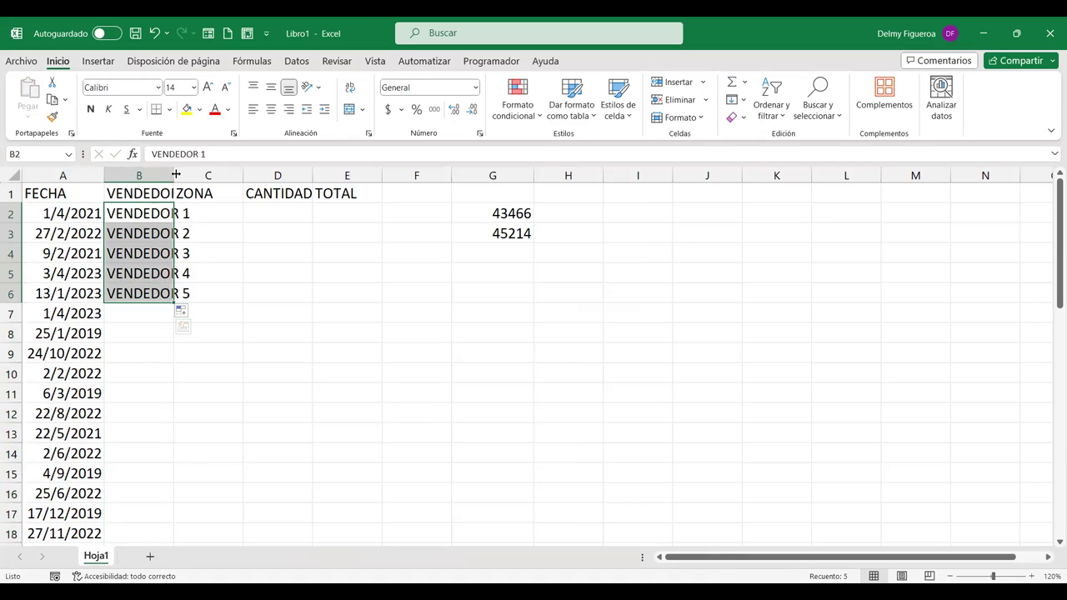
{"action": "left_click_drag", "start_coordinate": [176, 174], "coordinate": [176, 173]}
{"action": "double_click", "coordinate": [175, 173]}
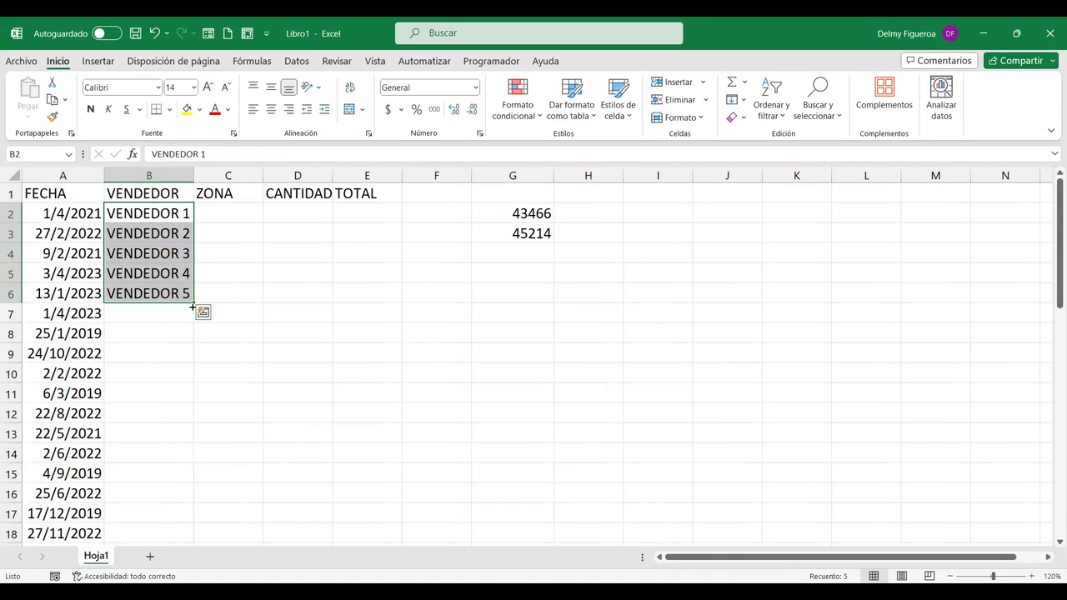
{"action": "left_click_drag", "start_coordinate": [193, 301], "coordinate": [194, 377]}
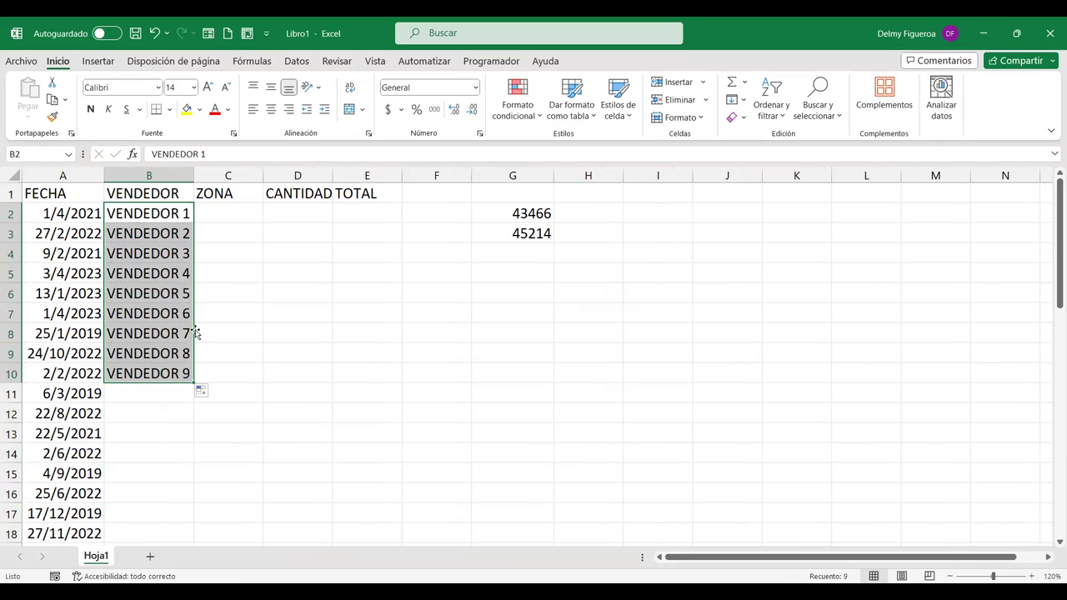
Step: Copy VENDEDOR 1–9 into B11, then extend the B2:B19 pattern down to row 50
{"action": "key", "text": "ctrl+c"}
{"action": "left_click", "coordinate": [158, 394]}
{"action": "key", "text": "ctrl+v"}
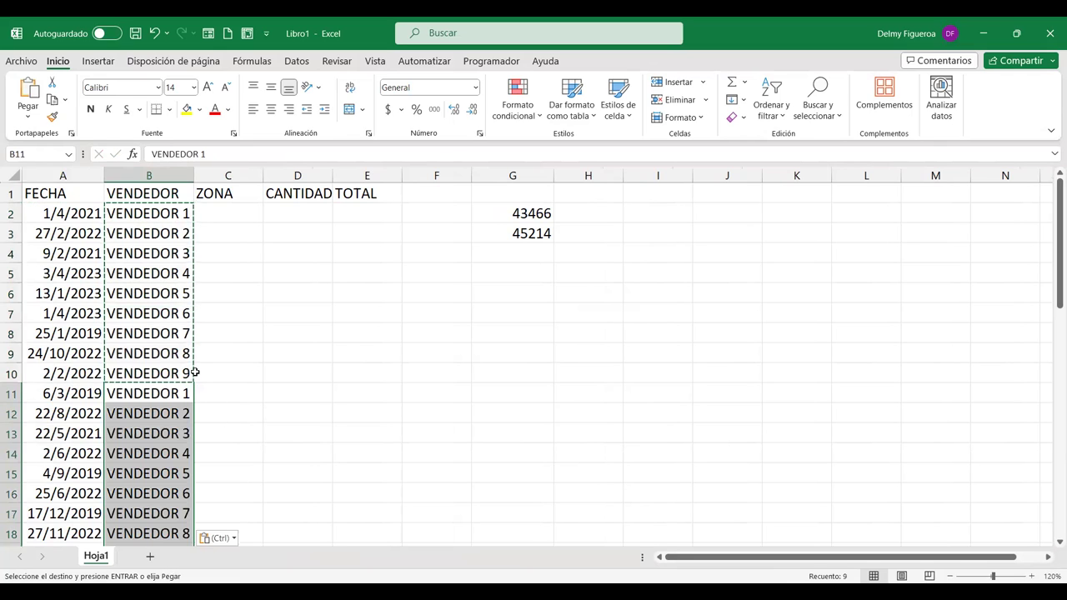
{"action": "scroll", "coordinate": [196, 375], "scroll_direction": "down", "scroll_amount": 1}
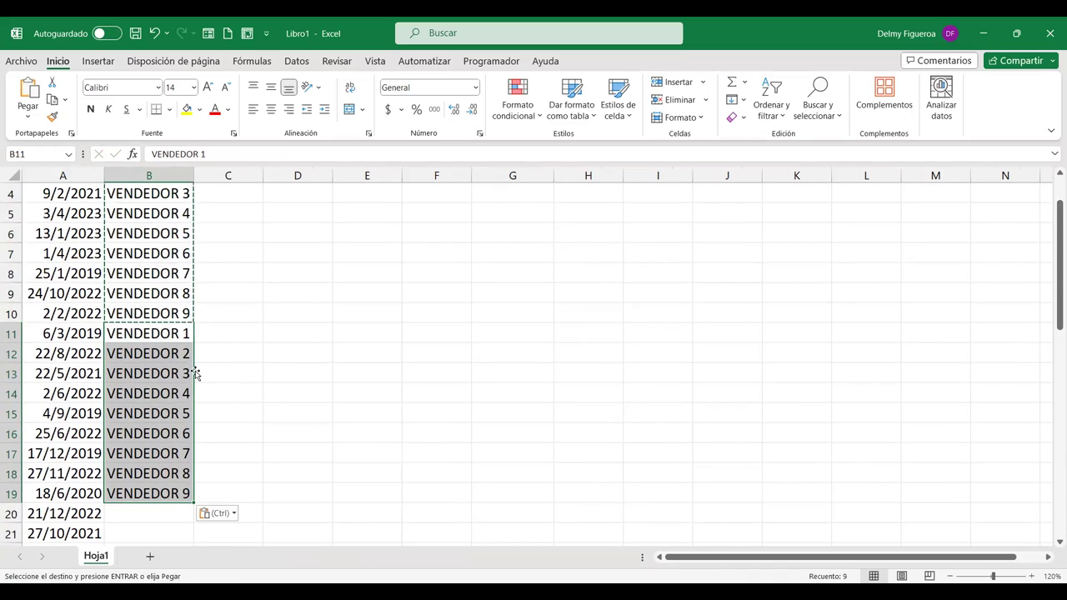
{"action": "scroll", "coordinate": [195, 375], "scroll_direction": "up", "scroll_amount": 1}
{"action": "left_click_drag", "start_coordinate": [166, 213], "coordinate": [174, 372]}
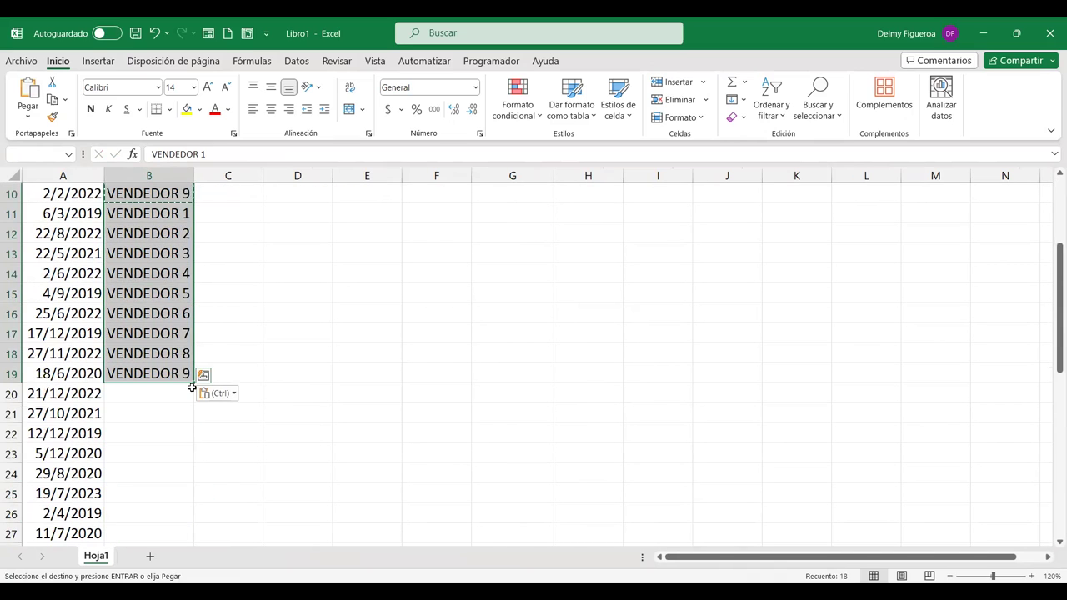
{"action": "mouse_move", "coordinate": [194, 382]}
{"action": "left_mouse_down"}
{"action": "mouse_move", "coordinate": [184, 537]}
{"action": "mouse_move", "coordinate": [182, 514]}
{"action": "left_mouse_up"}
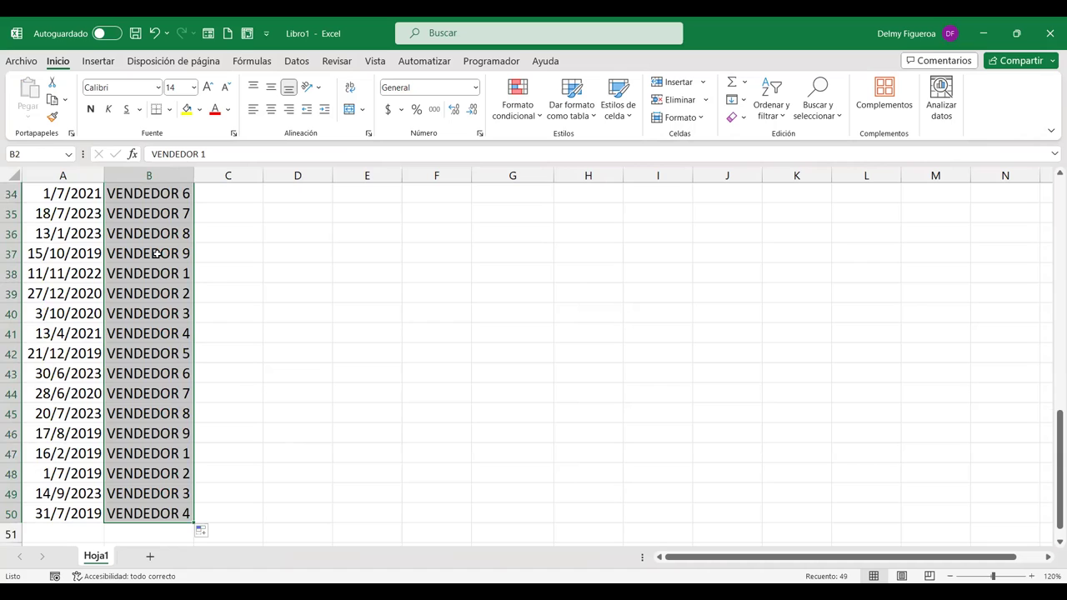
{"action": "scroll", "coordinate": [164, 317], "scroll_direction": "up", "scroll_amount": 2}
{"action": "scroll", "coordinate": [164, 292], "scroll_direction": "up", "scroll_amount": 4}
{"action": "scroll", "coordinate": [162, 258], "scroll_direction": "up", "scroll_amount": 5}
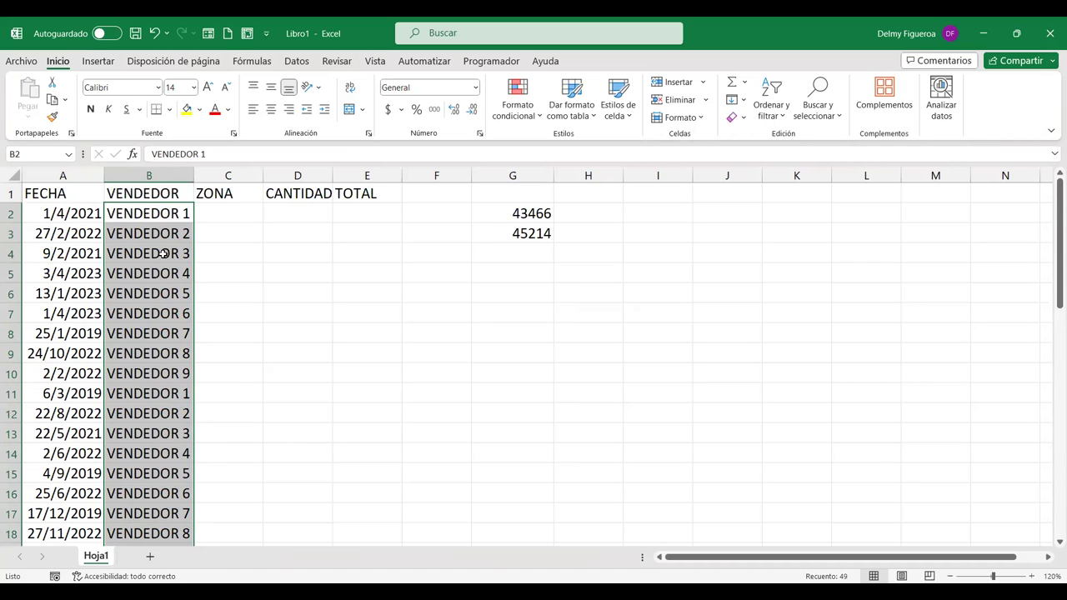
Step: Enter ORIENTE, OCCIDENTE, CENTRO in C2:C4, autofit column C, and repeat them to row 50
{"action": "left_click", "coordinate": [252, 210]}
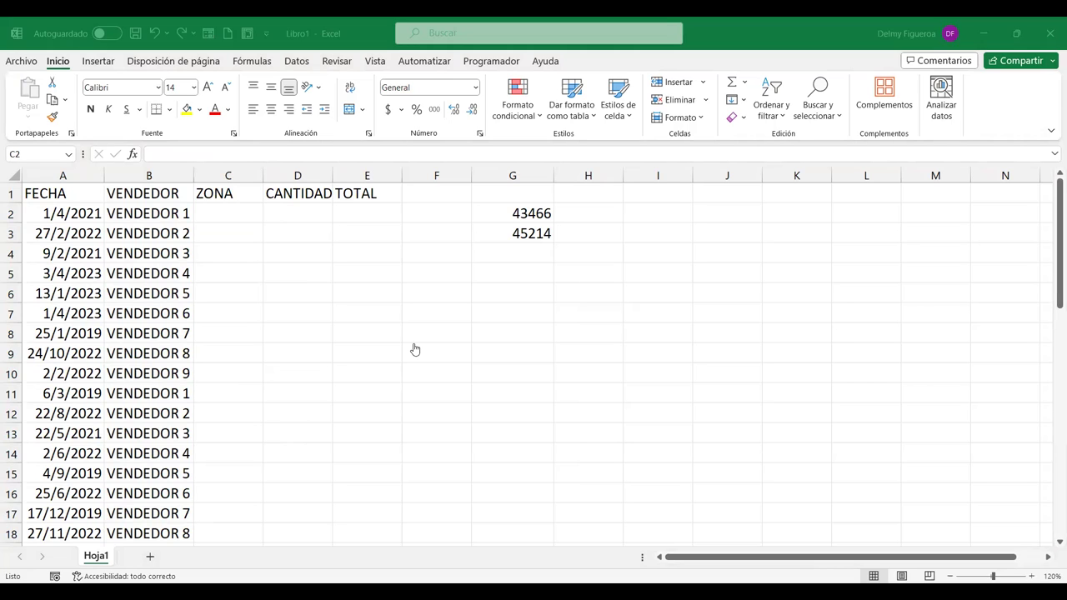
{"action": "type", "text": "ORIENTE"}
{"action": "key", "text": "Return"}
{"action": "type", "text": "OCCIDENTE"}
{"action": "key", "text": "Return"}
{"action": "type", "text": "CENTRO"}
{"action": "key", "text": "Return"}
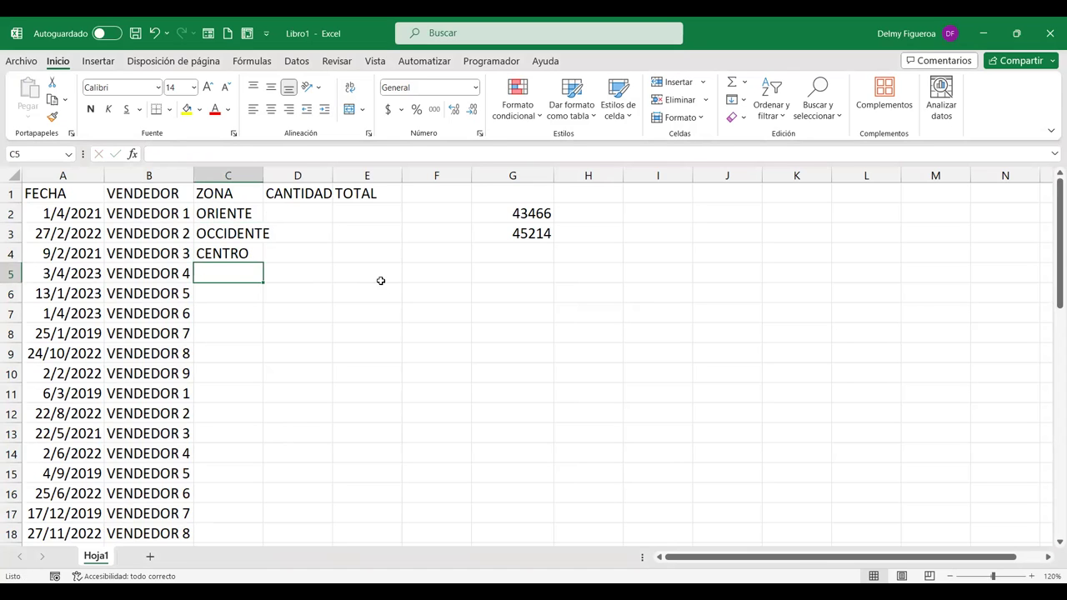
{"action": "double_click", "coordinate": [266, 174]}
{"action": "mouse_move", "coordinate": [254, 213]}
{"action": "left_mouse_down"}
{"action": "mouse_move", "coordinate": [271, 286]}
{"action": "mouse_move", "coordinate": [253, 519]}
{"action": "left_mouse_up"}
{"action": "scroll", "coordinate": [317, 392], "scroll_direction": "up", "scroll_amount": 8}
{"action": "scroll", "coordinate": [317, 393], "scroll_direction": "up", "scroll_amount": 3}
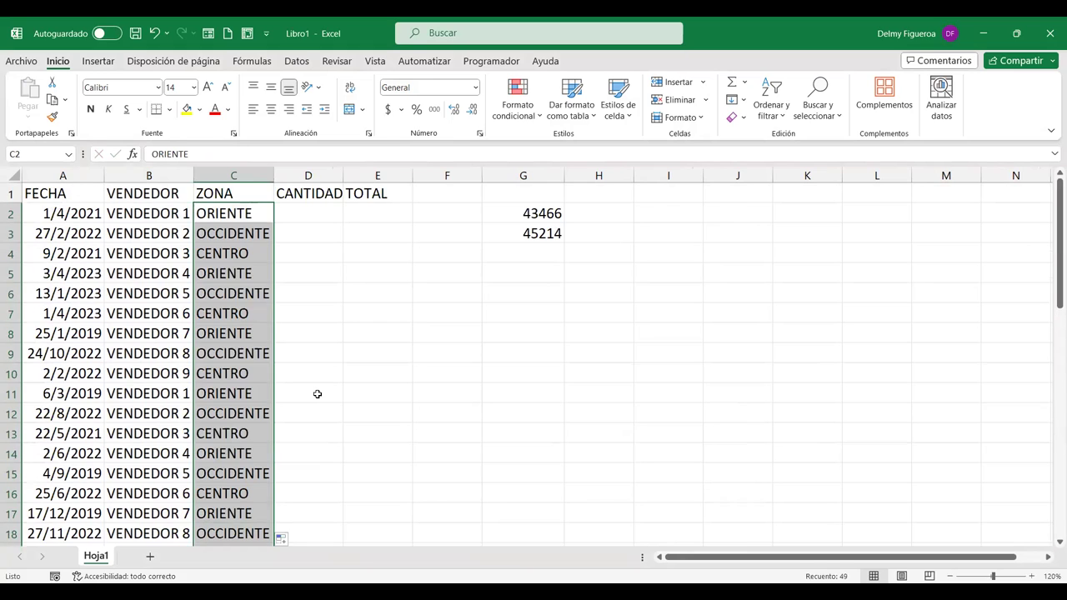
{"action": "left_click", "coordinate": [314, 210]}
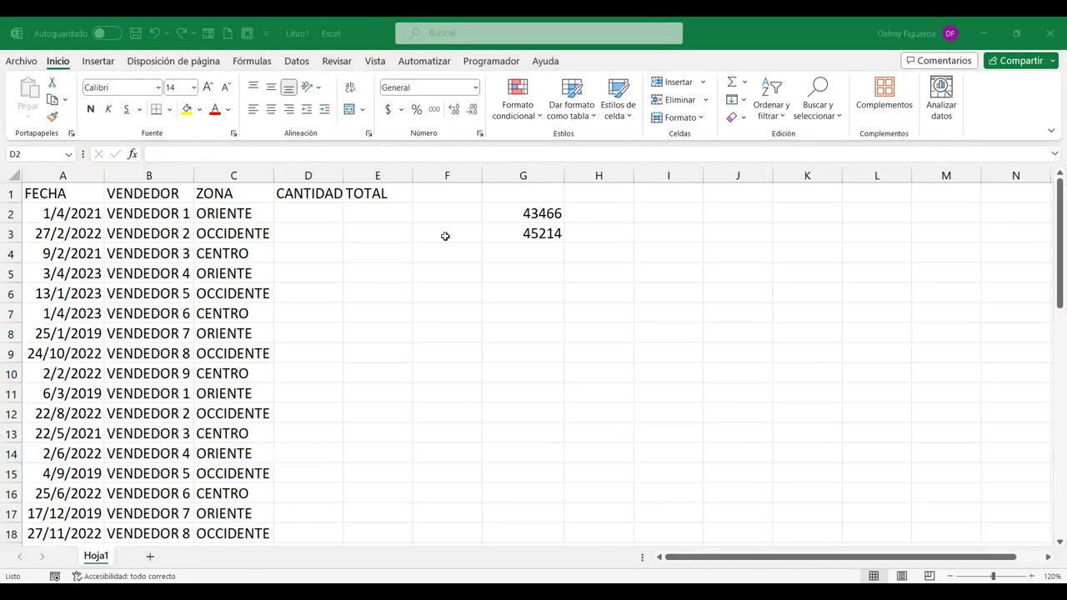
Step: Enter =ALEATORIO.ENTRE(10;99) in D2 and =ALEATORIO.ENTRE(100;999) in E2
{"action": "left_click", "coordinate": [389, 209]}
{"action": "left_click", "coordinate": [313, 206]}
{"action": "type", "text": "+"}
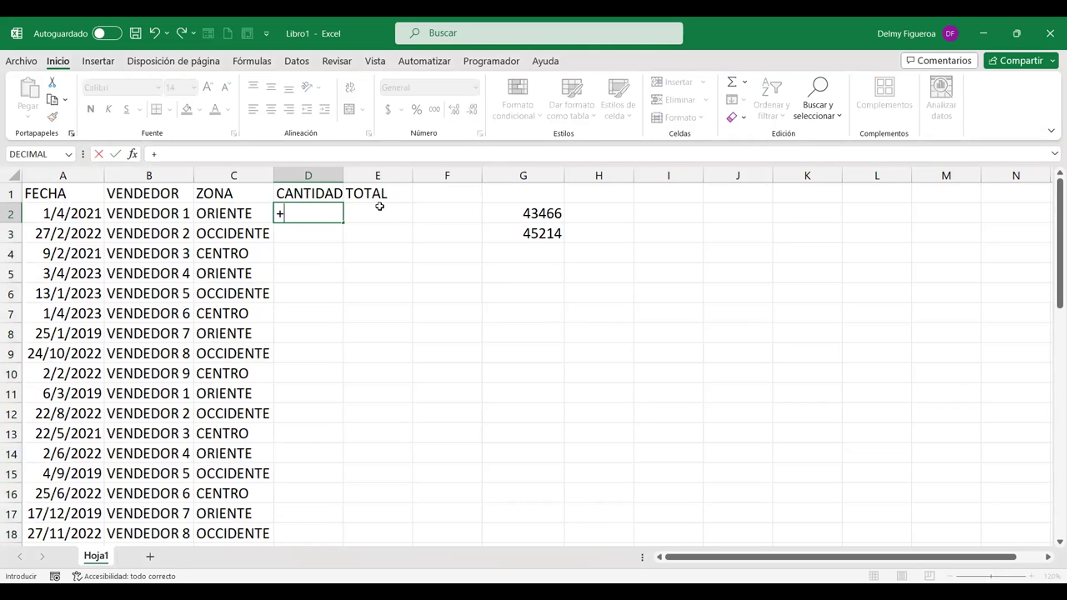
{"action": "type", "text": "ALE"}
{"action": "double_click", "coordinate": [350, 244]}
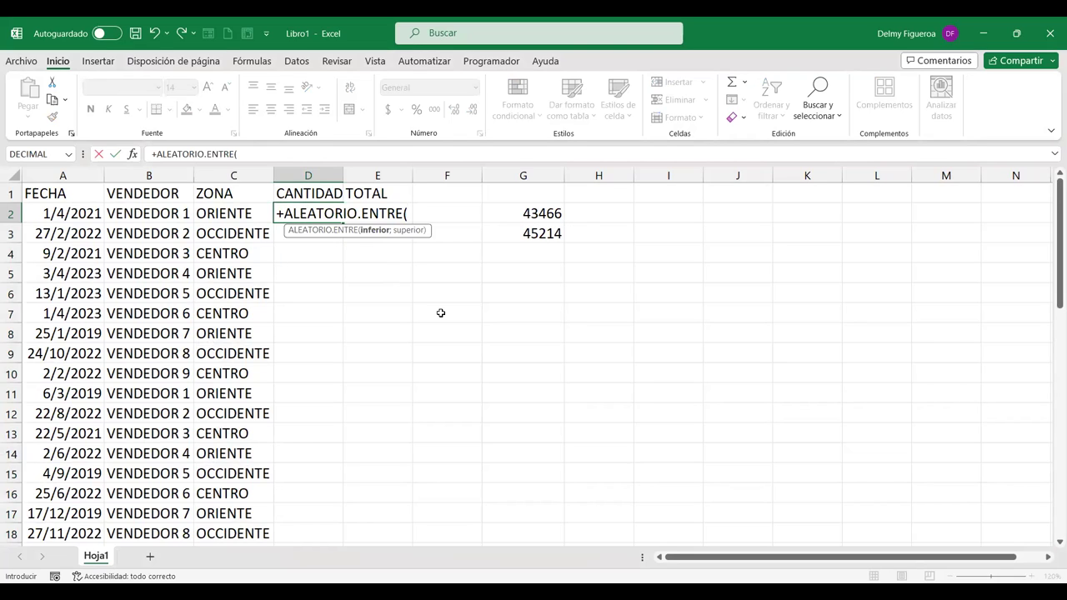
{"action": "type", "text": "10;"}
{"action": "type", "text": "99"}
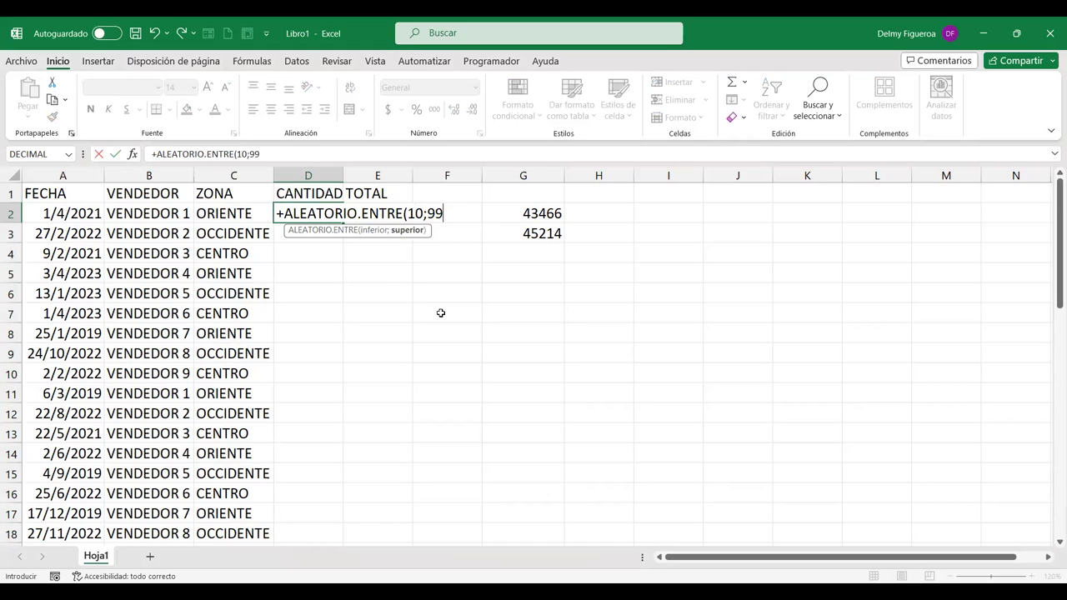
{"action": "type", "text": ")"}
{"action": "key", "text": "Return"}
{"action": "key", "text": "Up"}
{"action": "key", "text": "Right"}
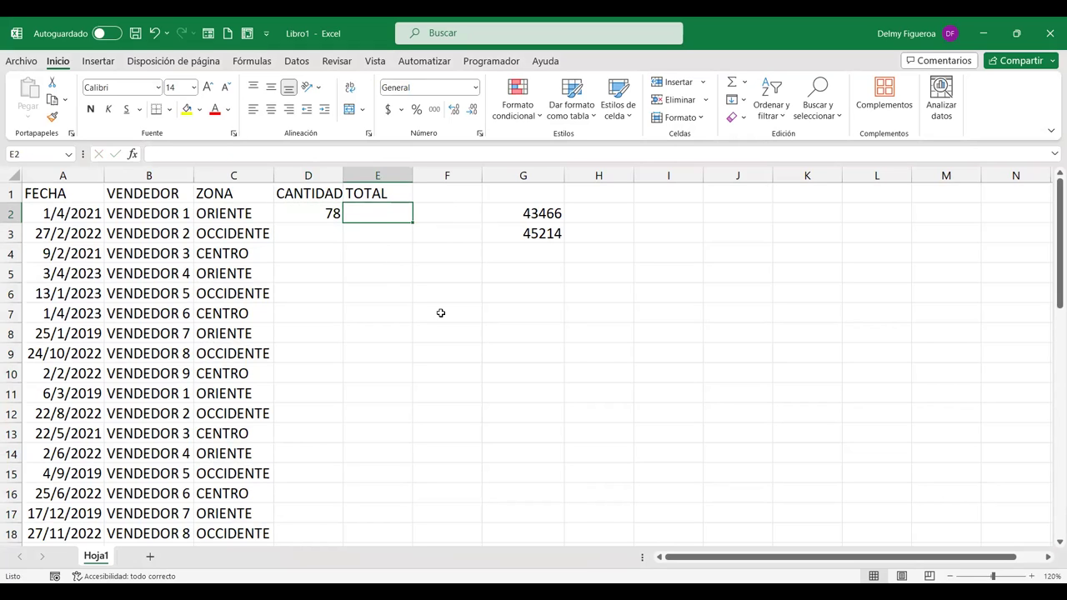
{"action": "type", "text": "+"}
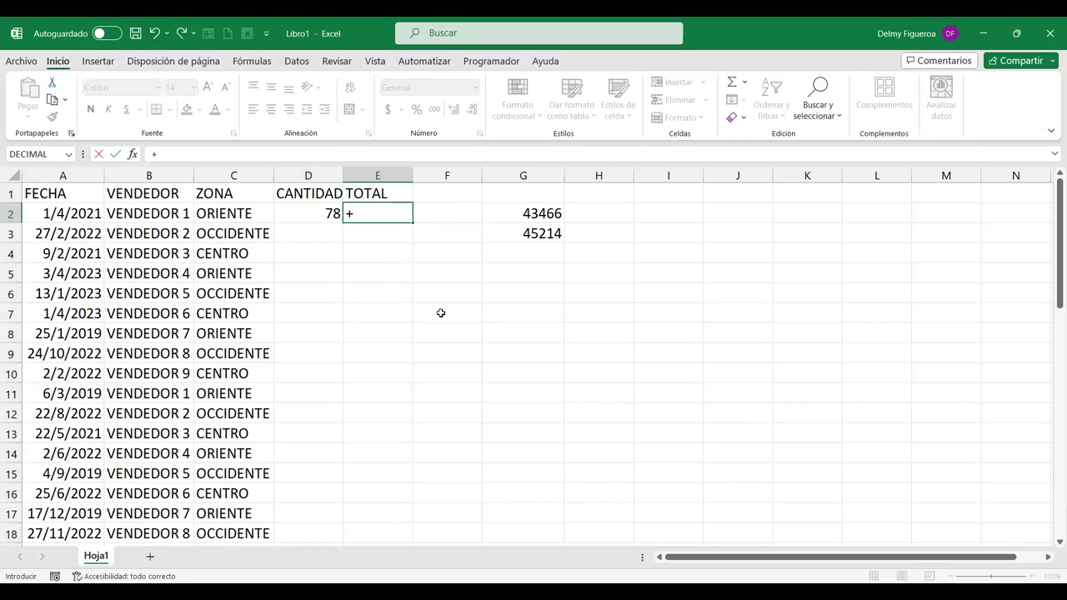
{"action": "type", "text": "ALEA"}
{"action": "double_click", "coordinate": [420, 242]}
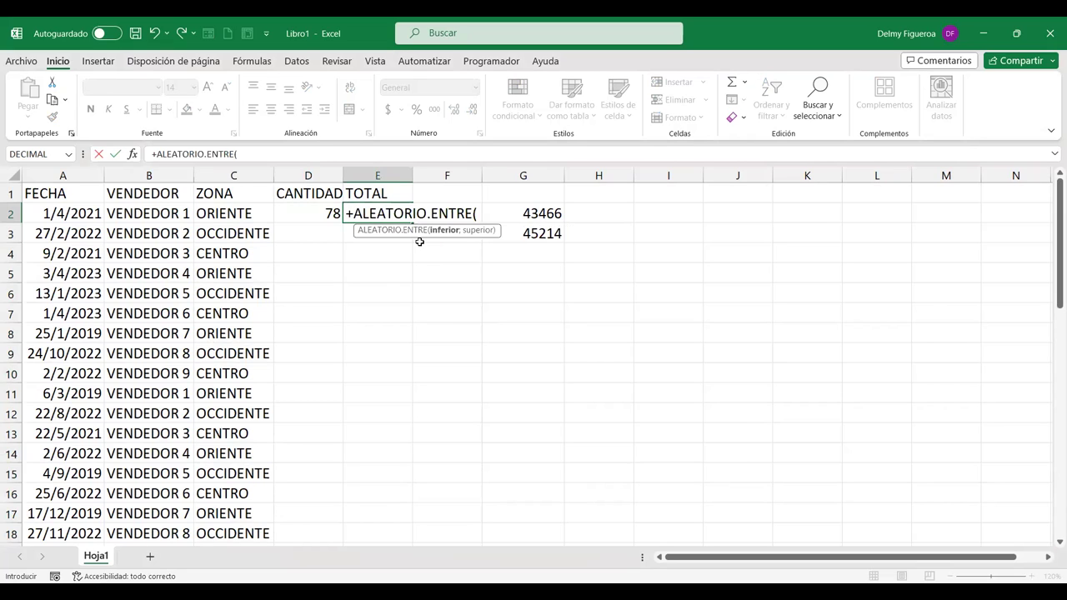
{"action": "type", "text": "100;99"}
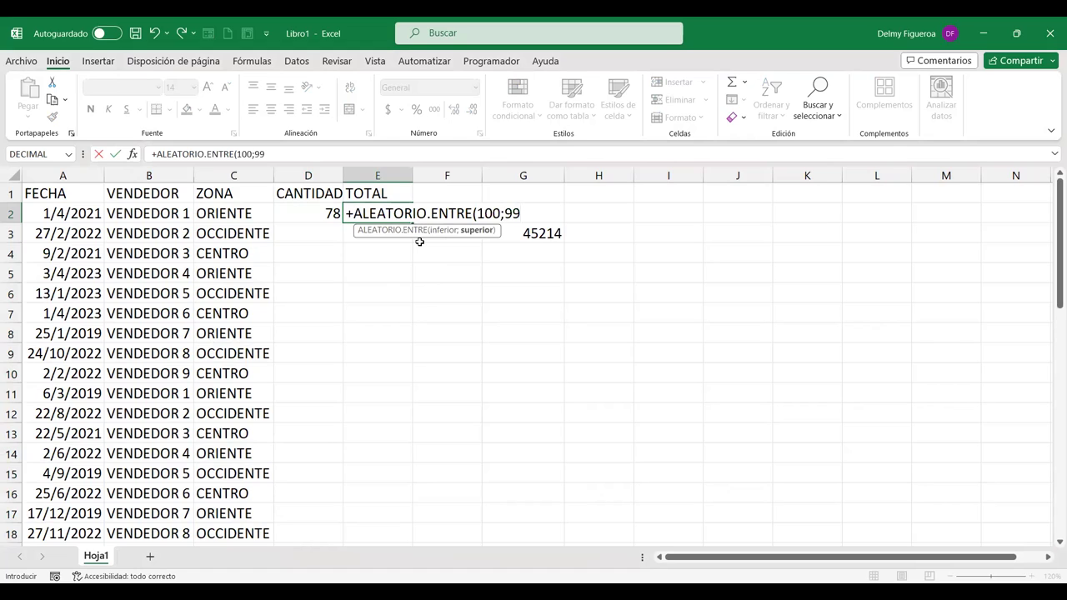
{"action": "type", "text": "9)"}
{"action": "key", "text": "Return"}
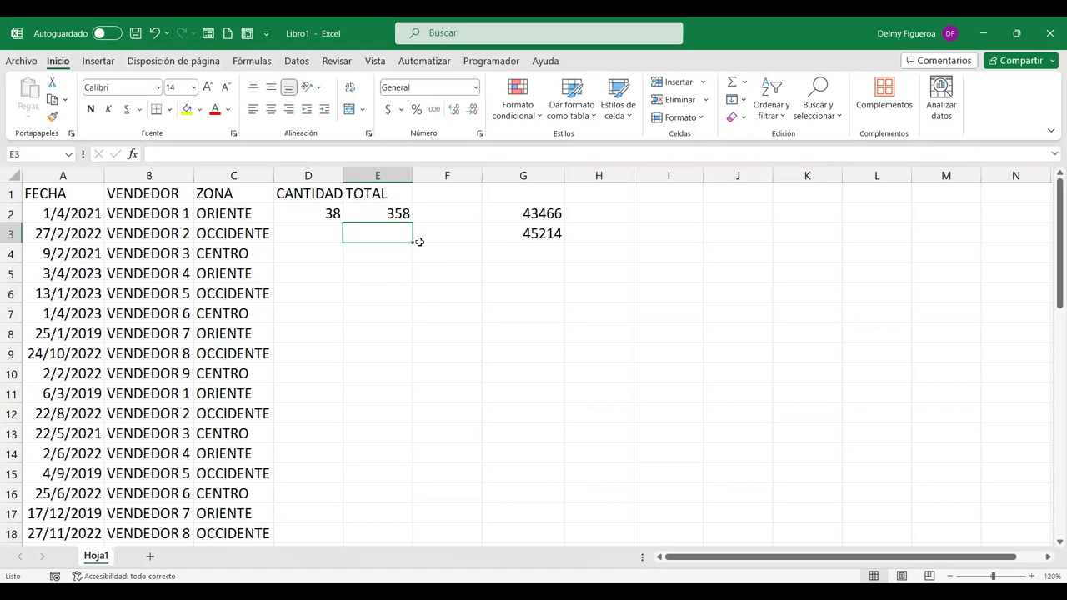
Step: Fill both formulas down to row 50 and paste D2:E50 back as fixed values
{"action": "mouse_move", "coordinate": [322, 212]}
{"action": "left_mouse_down"}
{"action": "mouse_move", "coordinate": [390, 219]}
{"action": "mouse_move", "coordinate": [414, 574]}
{"action": "left_mouse_up"}
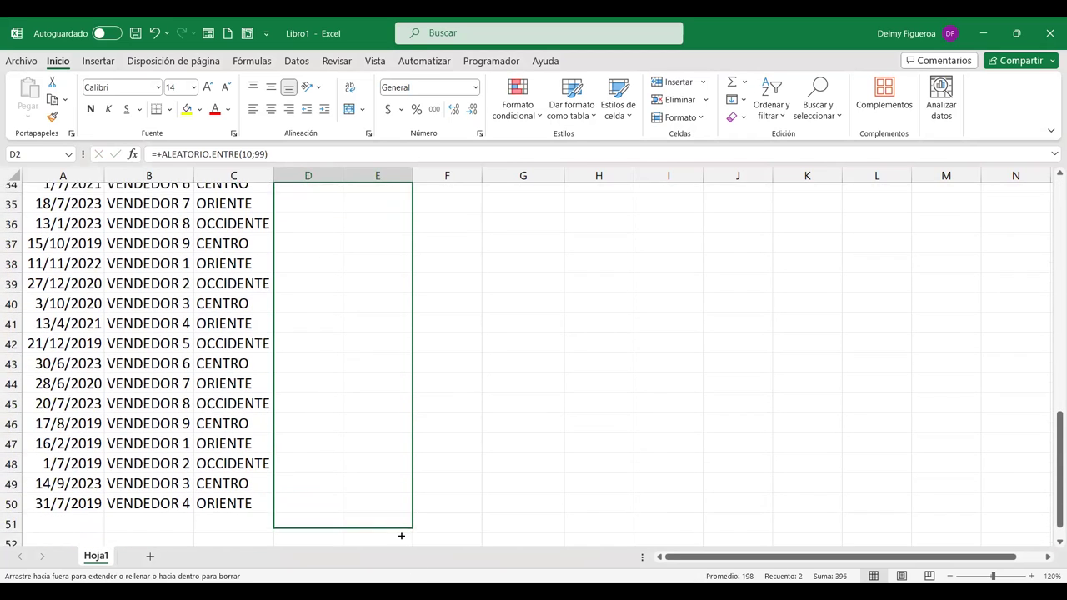
{"action": "left_click_drag", "start_coordinate": [415, 574], "coordinate": [397, 504]}
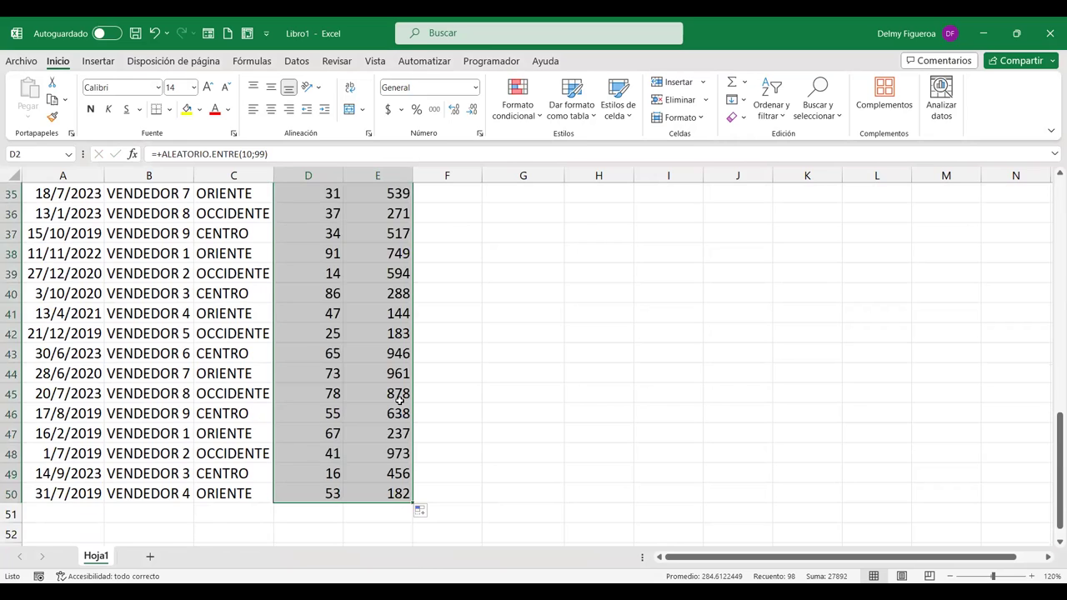
{"action": "scroll", "coordinate": [401, 375], "scroll_direction": "up", "scroll_amount": 9}
{"action": "scroll", "coordinate": [403, 325], "scroll_direction": "up", "scroll_amount": 3}
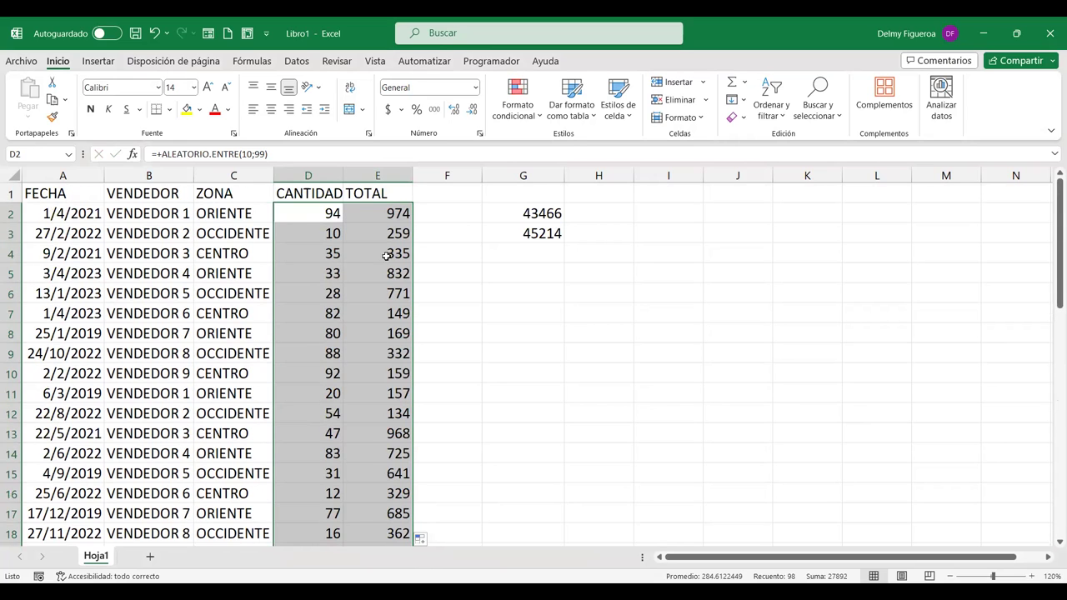
{"action": "key", "text": "ctrl+c"}
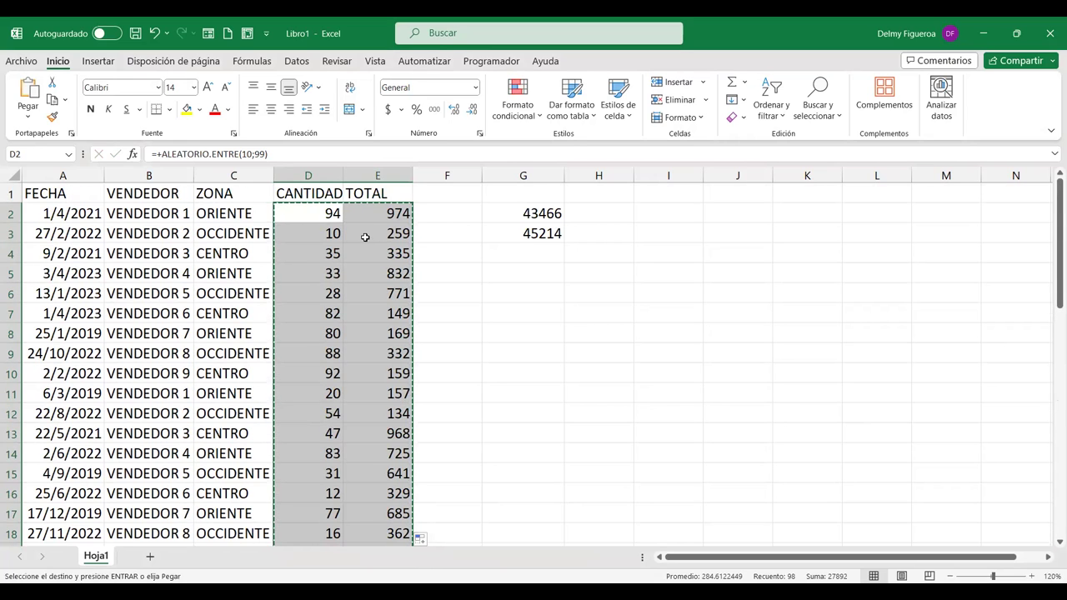
{"action": "right_click", "coordinate": [365, 237]}
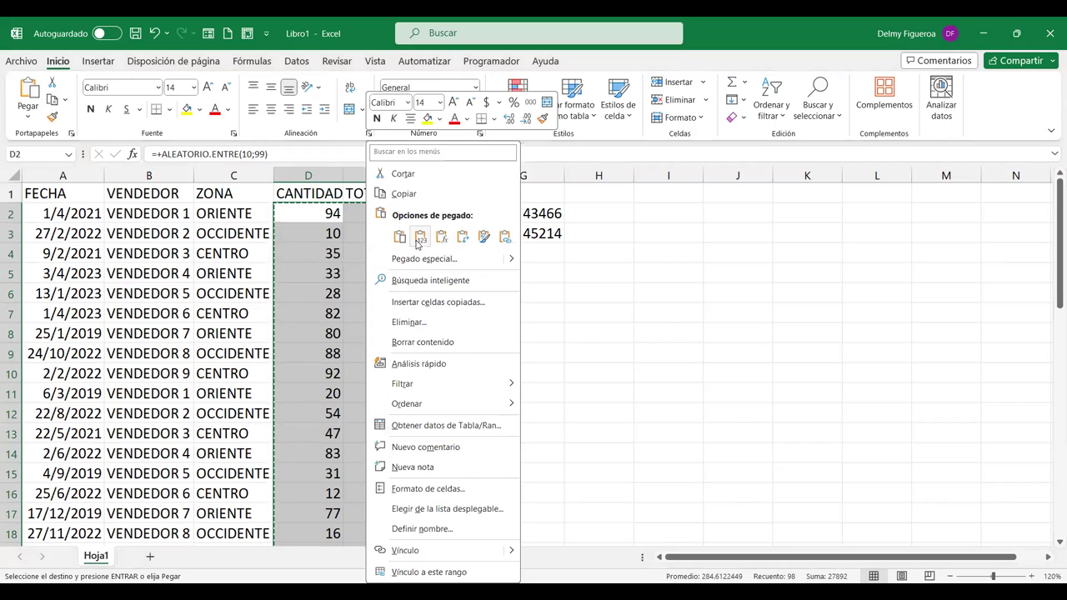
{"action": "left_click", "coordinate": [420, 239]}
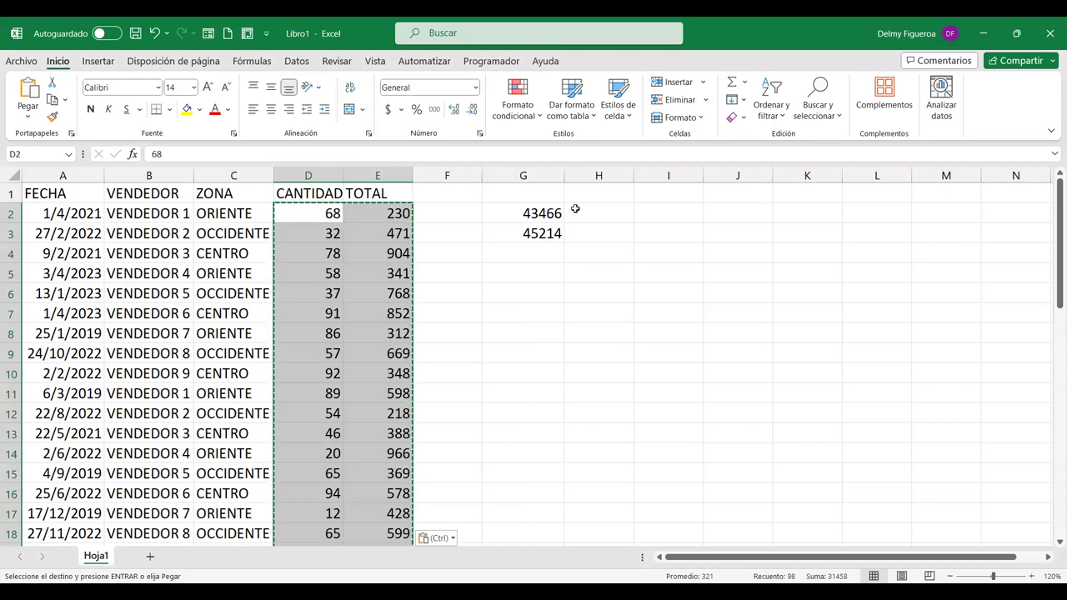
Step: Clear the leftover helper values in G2:G3
{"action": "left_click_drag", "start_coordinate": [542, 214], "coordinate": [597, 311]}
{"action": "key", "text": "Escape"}
{"action": "key", "text": "Delete"}
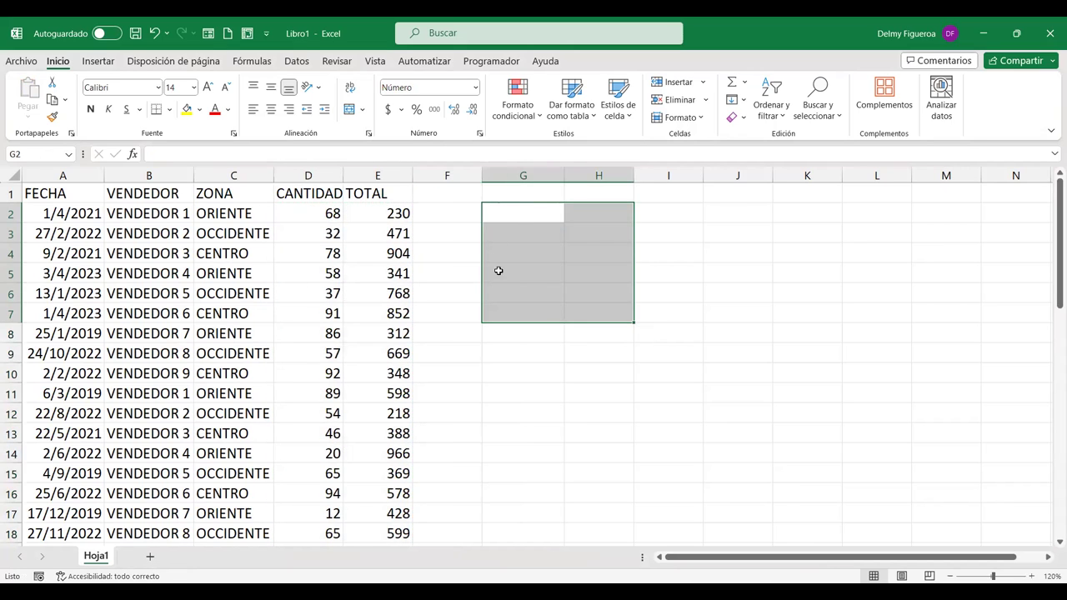
{"action": "left_click", "coordinate": [471, 219]}
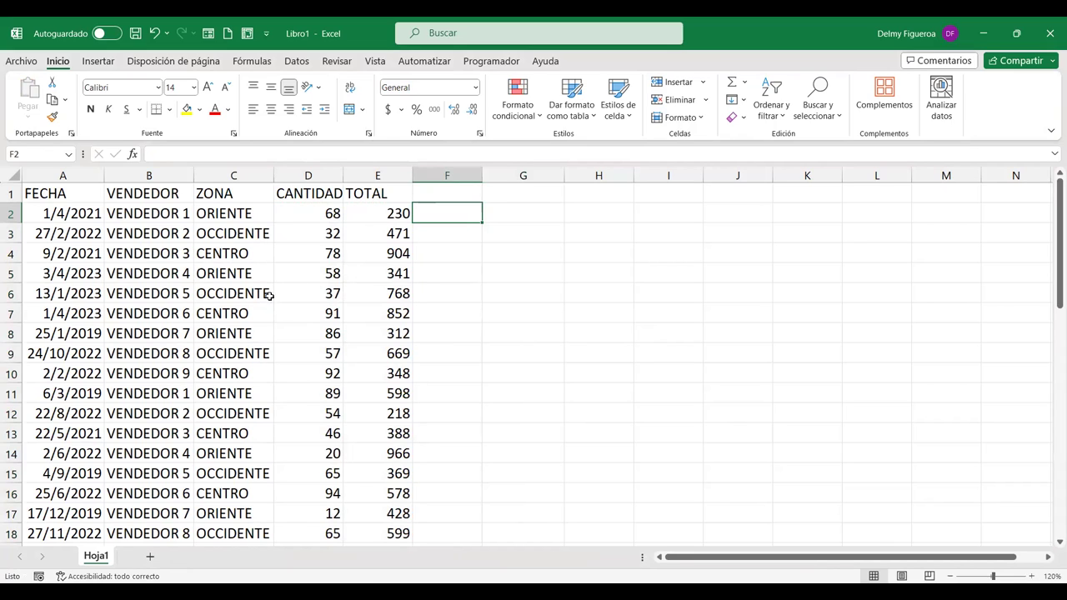
Step: Add filter buttons to the FECHA–TOTAL headers via Ordenar y filtrar > Filtro
{"action": "left_click", "coordinate": [372, 192]}
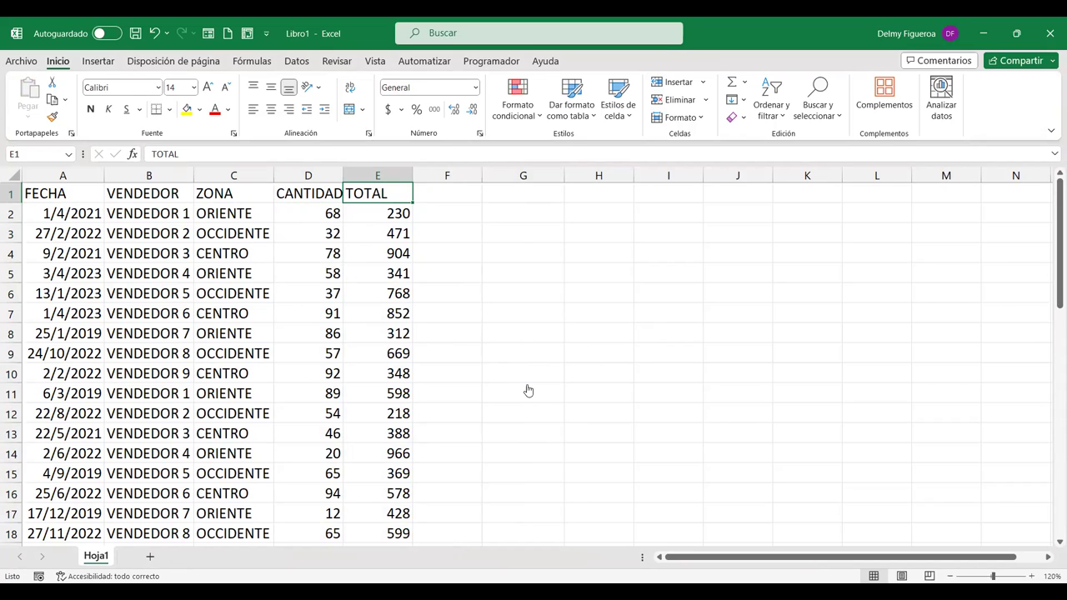
{"action": "left_click", "coordinate": [61, 192]}
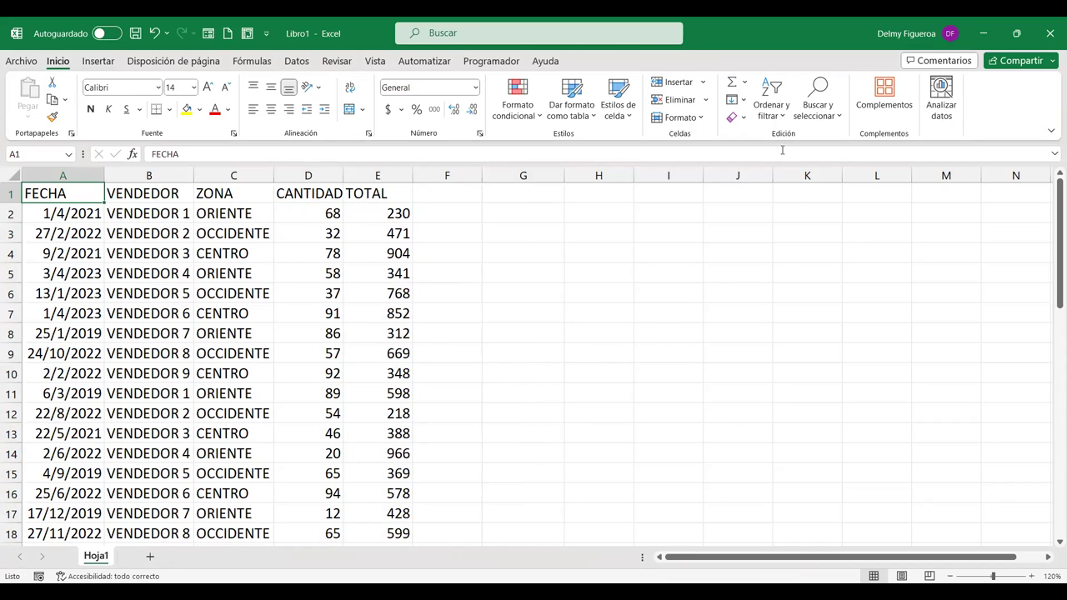
{"action": "left_click", "coordinate": [784, 121]}
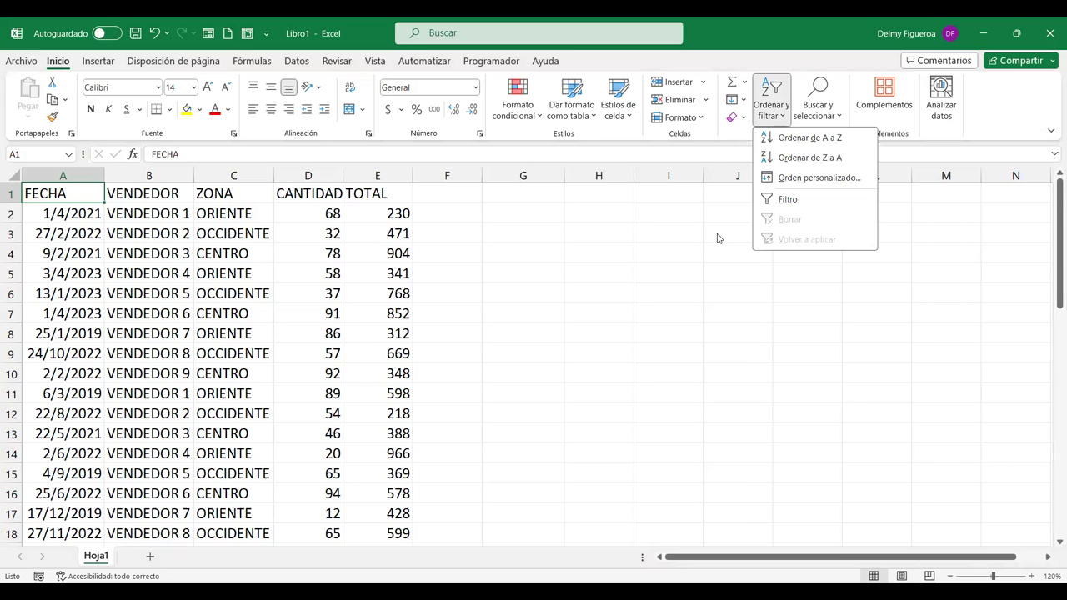
{"action": "left_click", "coordinate": [765, 132]}
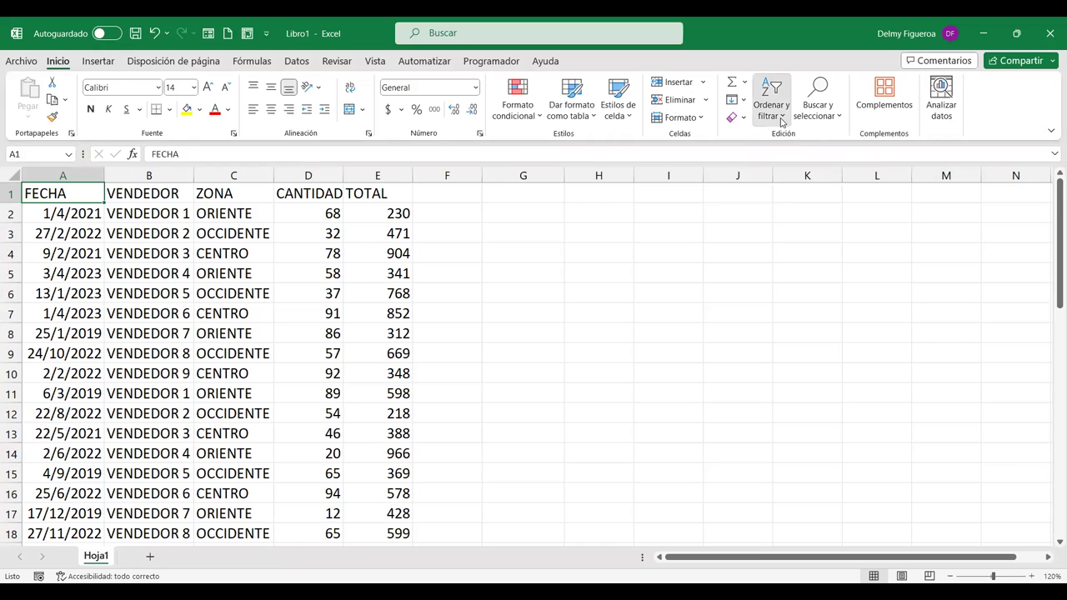
{"action": "left_click", "coordinate": [771, 117]}
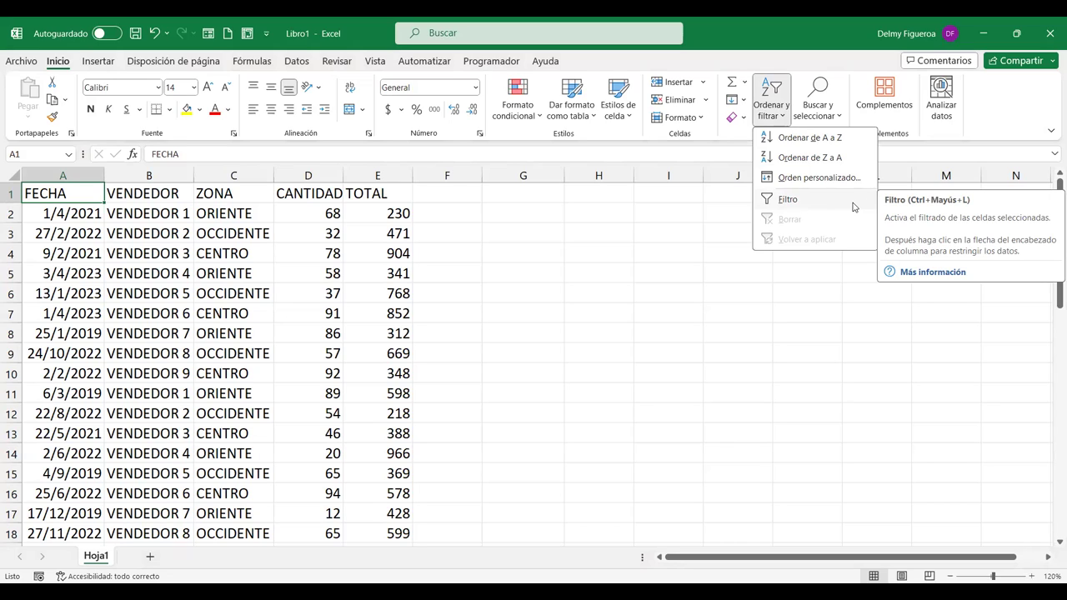
{"action": "left_click", "coordinate": [788, 200]}
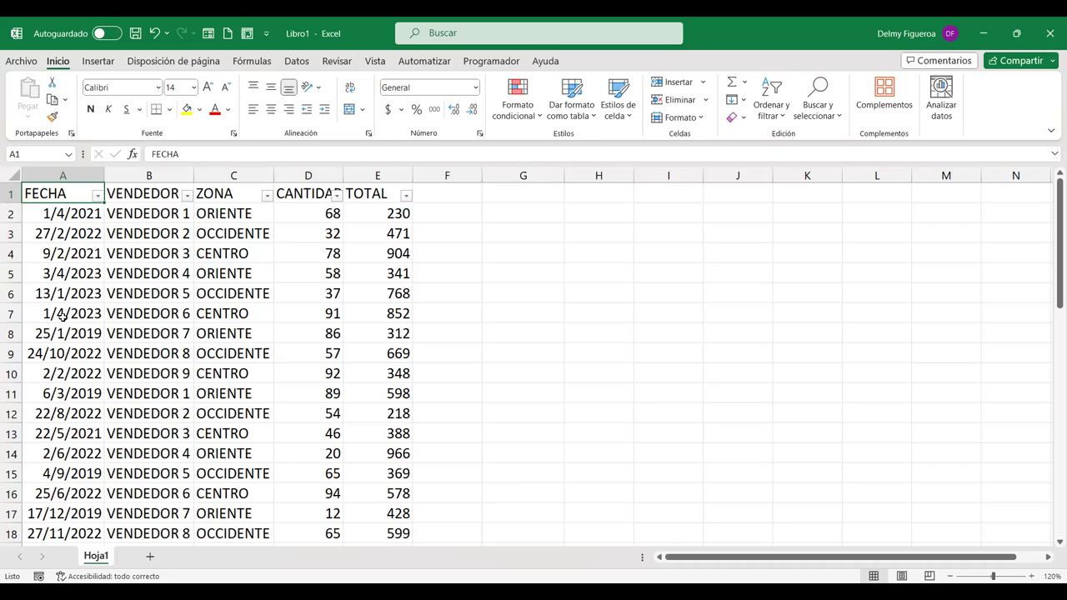
Step: Set the FECHA filter to show only the year 2019, leaving 12 of 49 records
{"action": "left_click", "coordinate": [98, 198]}
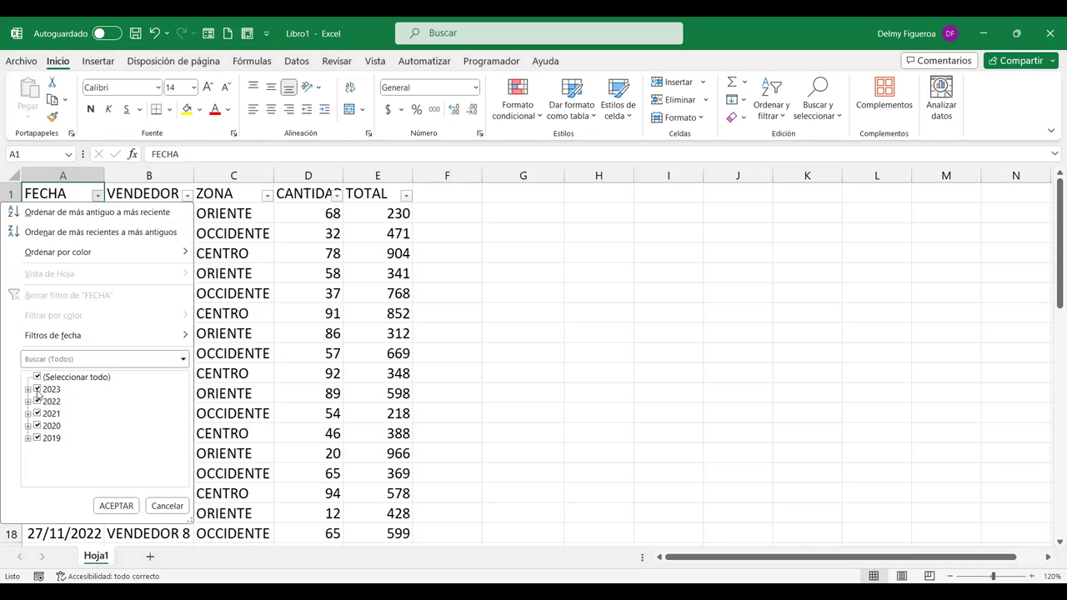
{"action": "left_click", "coordinate": [36, 377]}
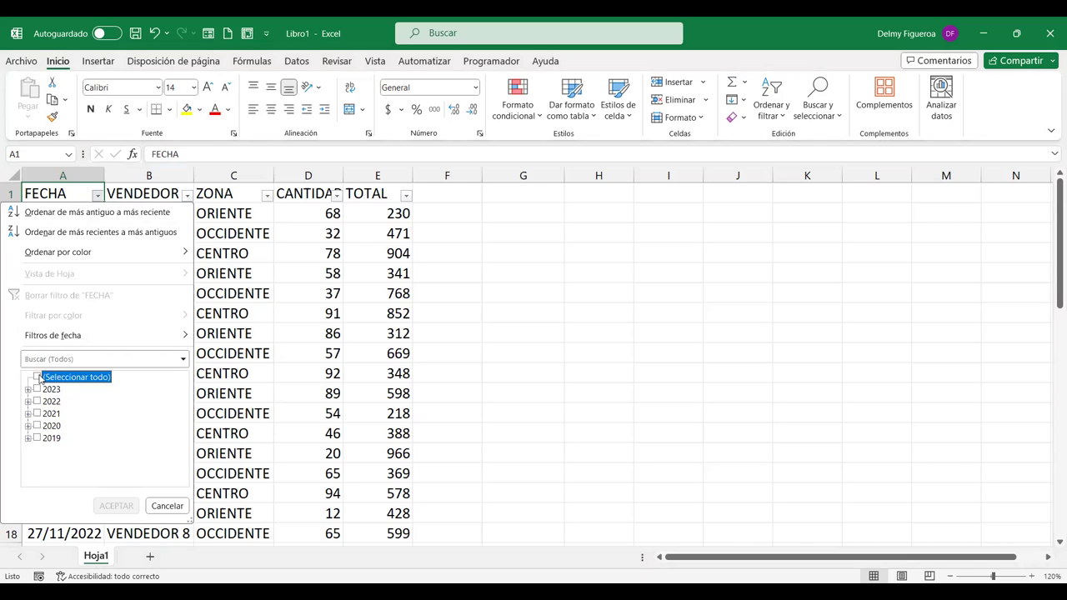
{"action": "left_click", "coordinate": [36, 439]}
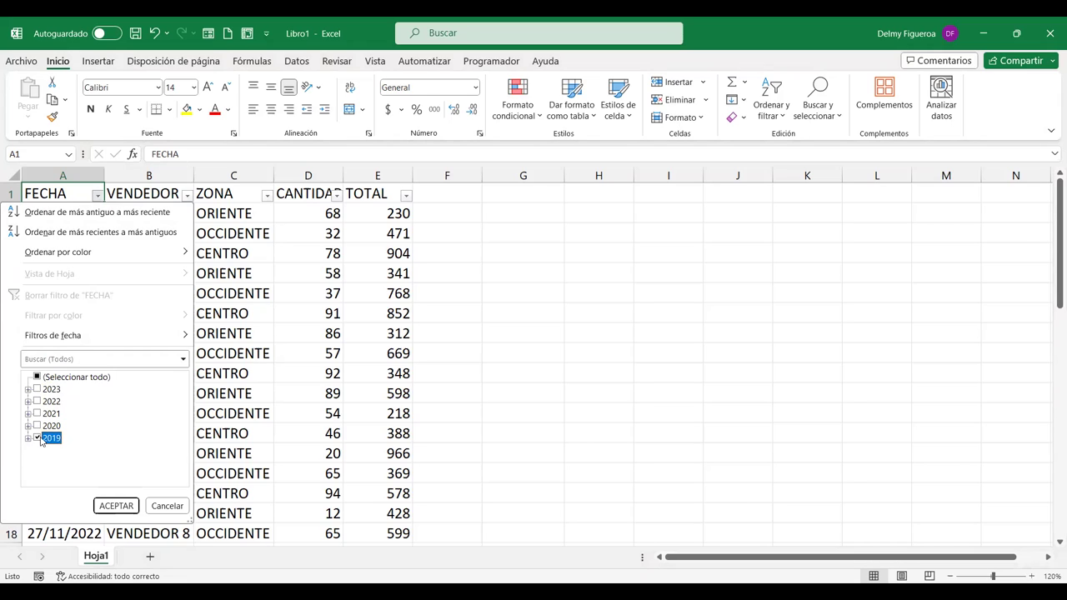
{"action": "left_click", "coordinate": [117, 507]}
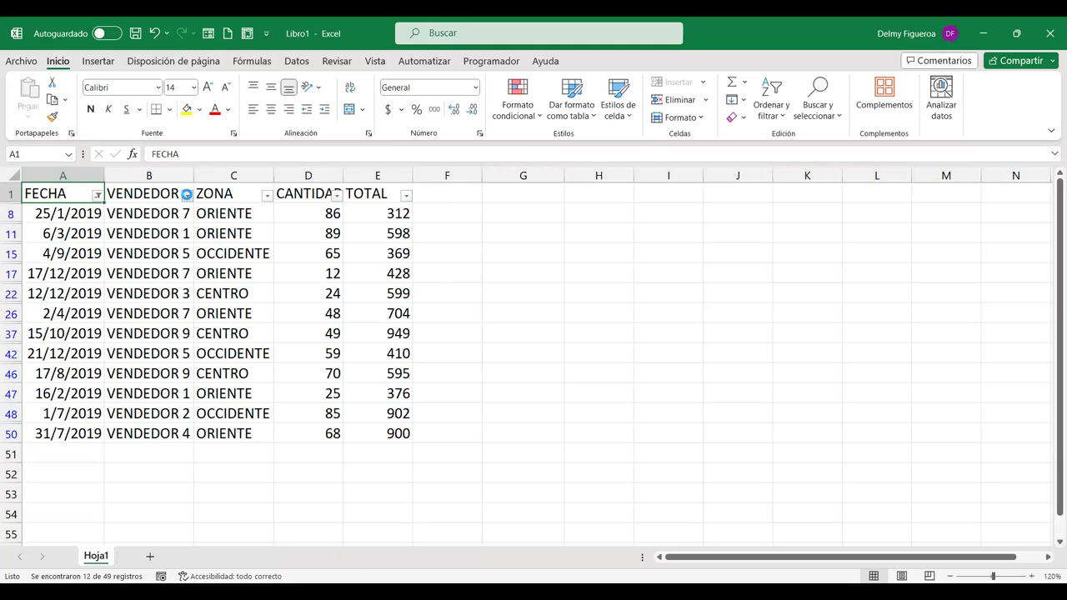
Step: Filter VENDEDOR to VENDEDOR 1 only, leaving 2 of 49 records
{"action": "left_click", "coordinate": [188, 196]}
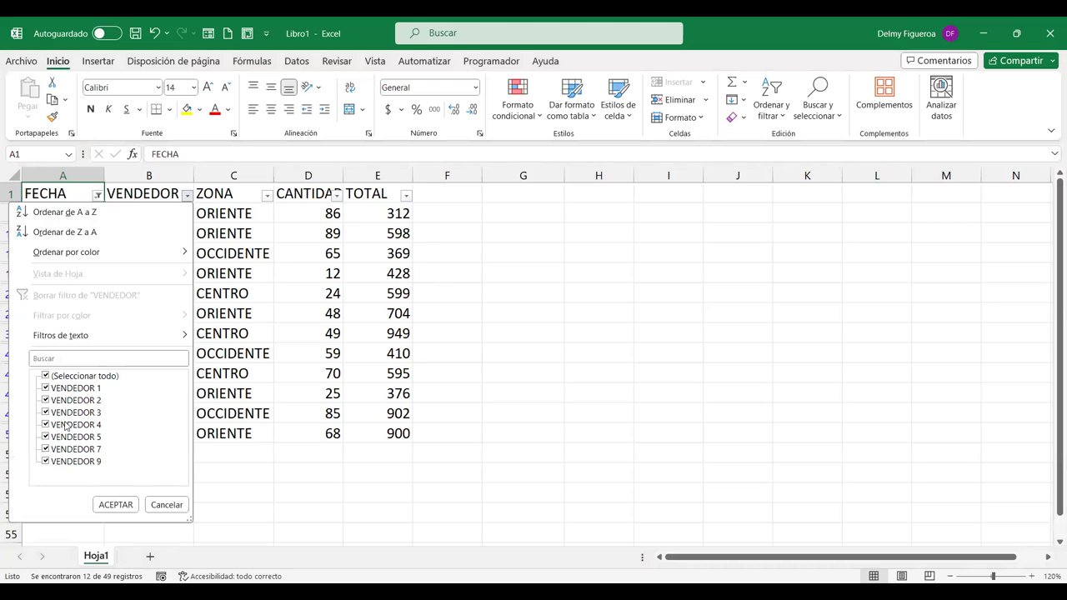
{"action": "left_click", "coordinate": [46, 376]}
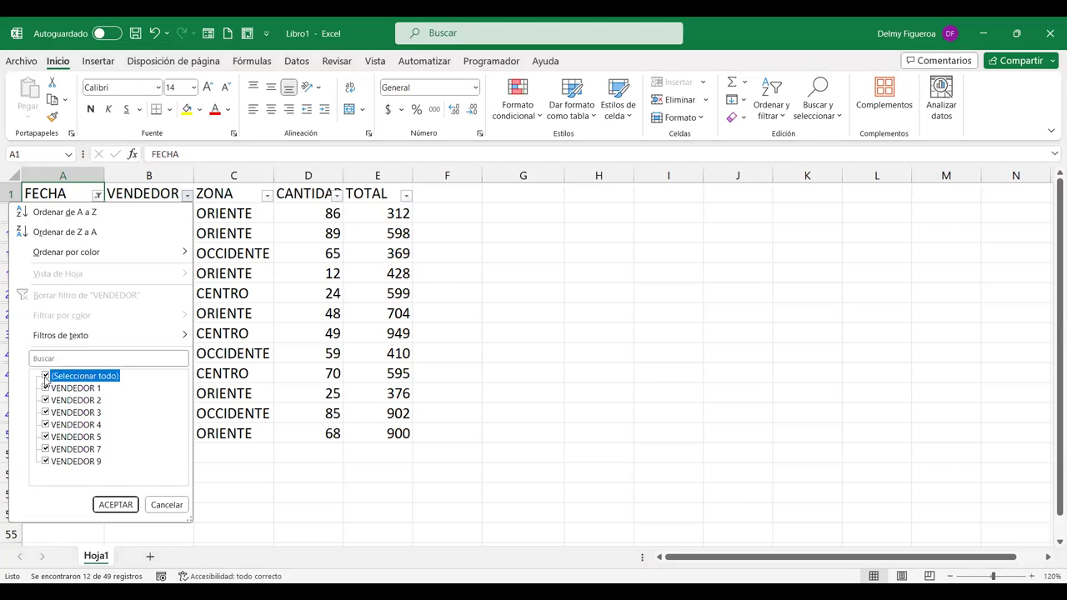
{"action": "left_click", "coordinate": [46, 389]}
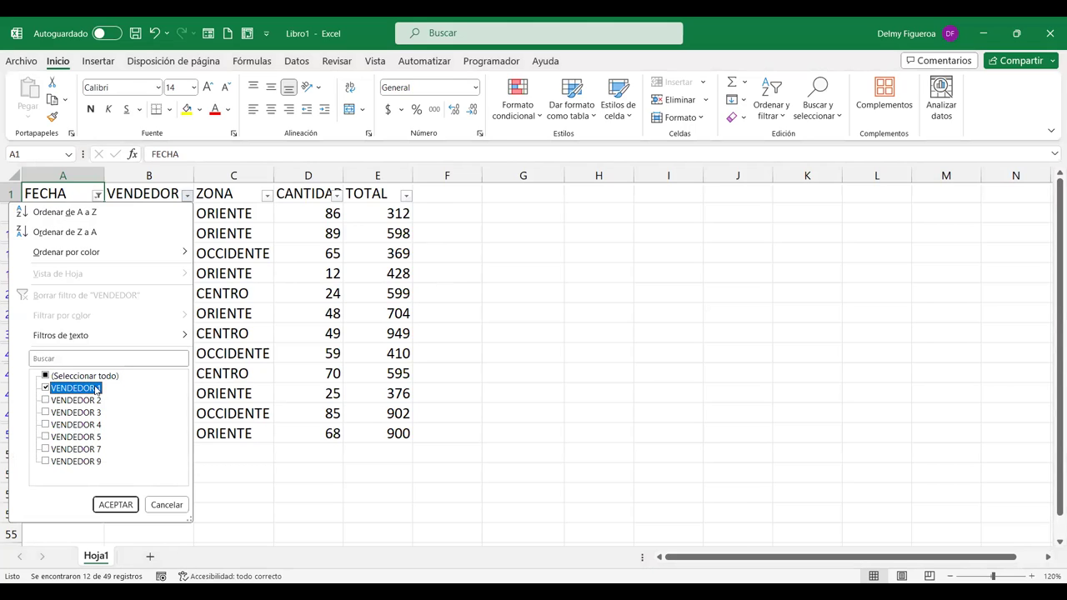
{"action": "left_click", "coordinate": [116, 508]}
{"action": "left_click", "coordinate": [116, 506]}
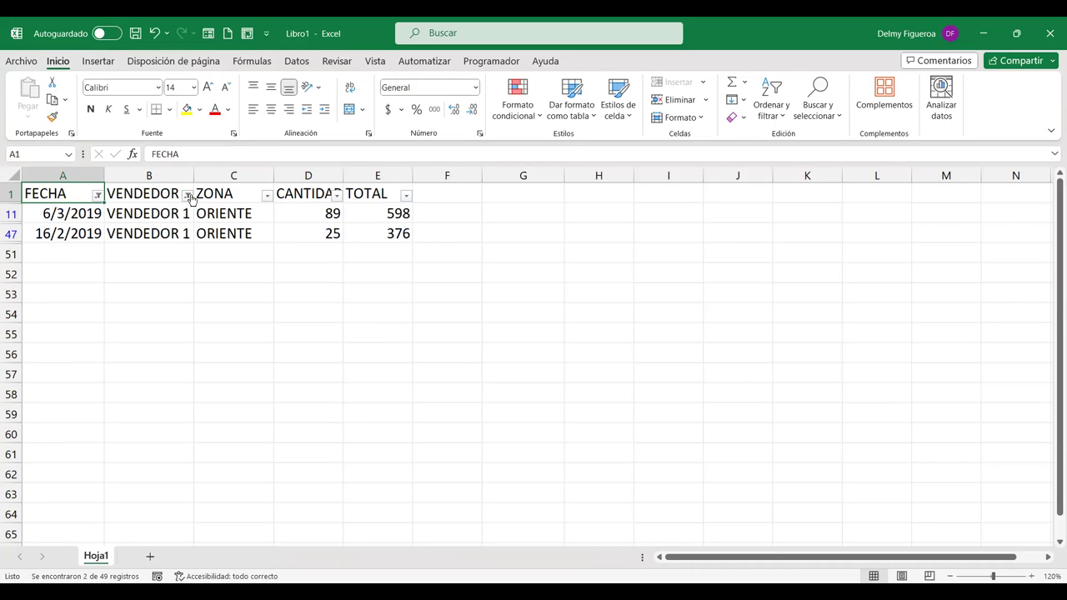
{"action": "mouse_move", "coordinate": [189, 197]}
Step: Use Borrar filtro on the VENDEDOR column, then on the FECHA column
{"action": "left_click", "coordinate": [188, 195]}
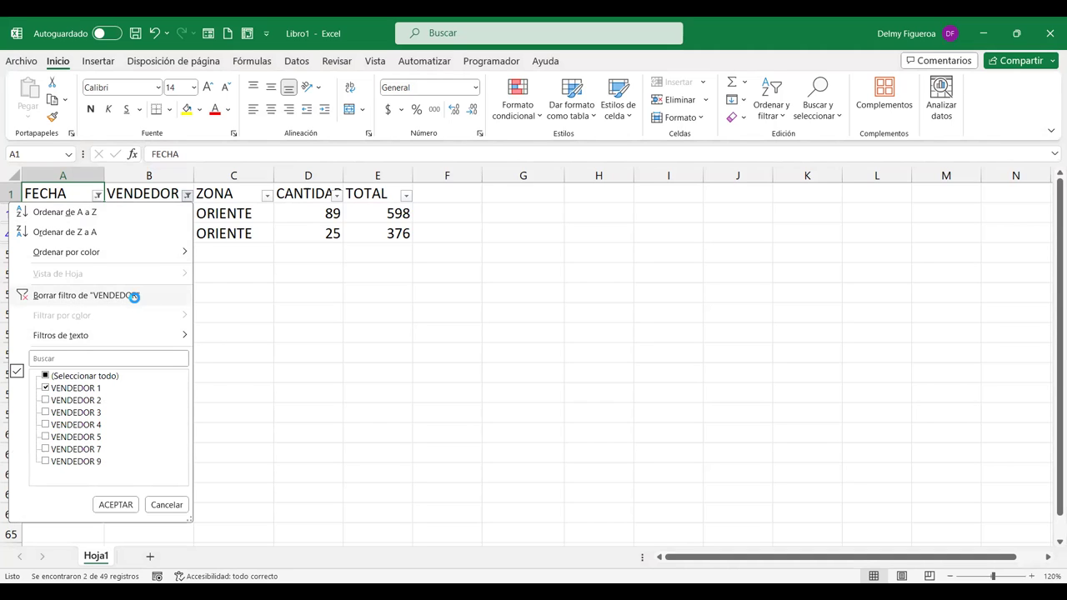
{"action": "left_click", "coordinate": [115, 297]}
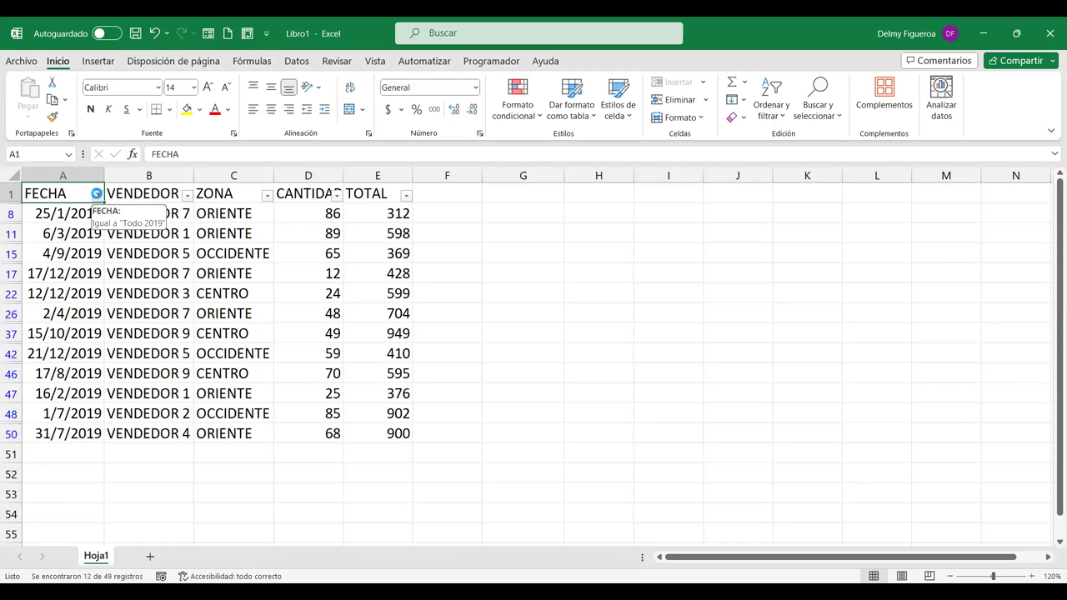
{"action": "left_click", "coordinate": [98, 196]}
{"action": "left_click", "coordinate": [121, 294]}
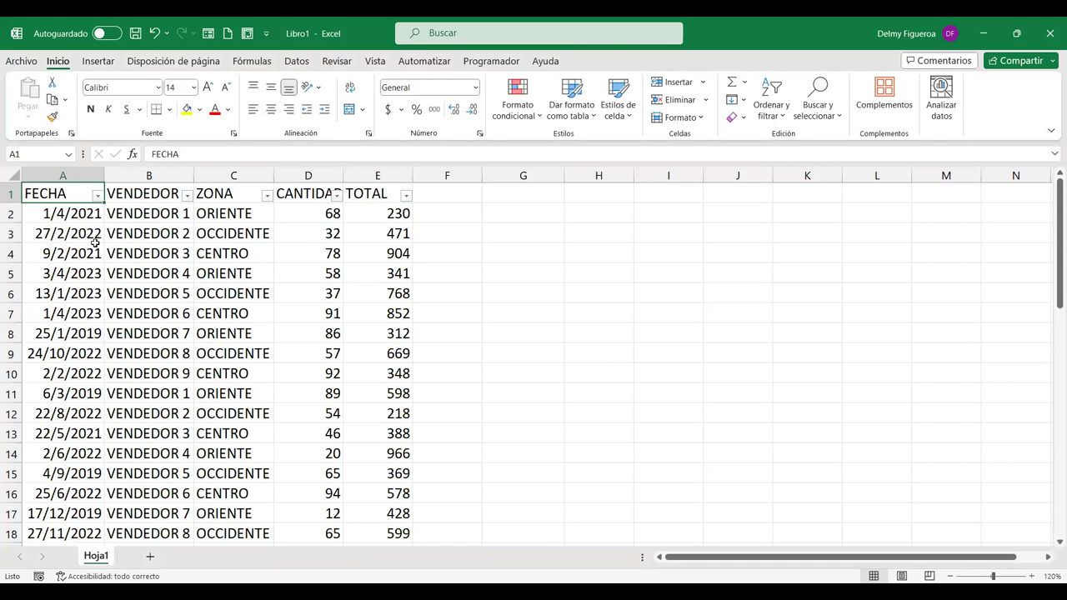
{"action": "left_click", "coordinate": [97, 199]}
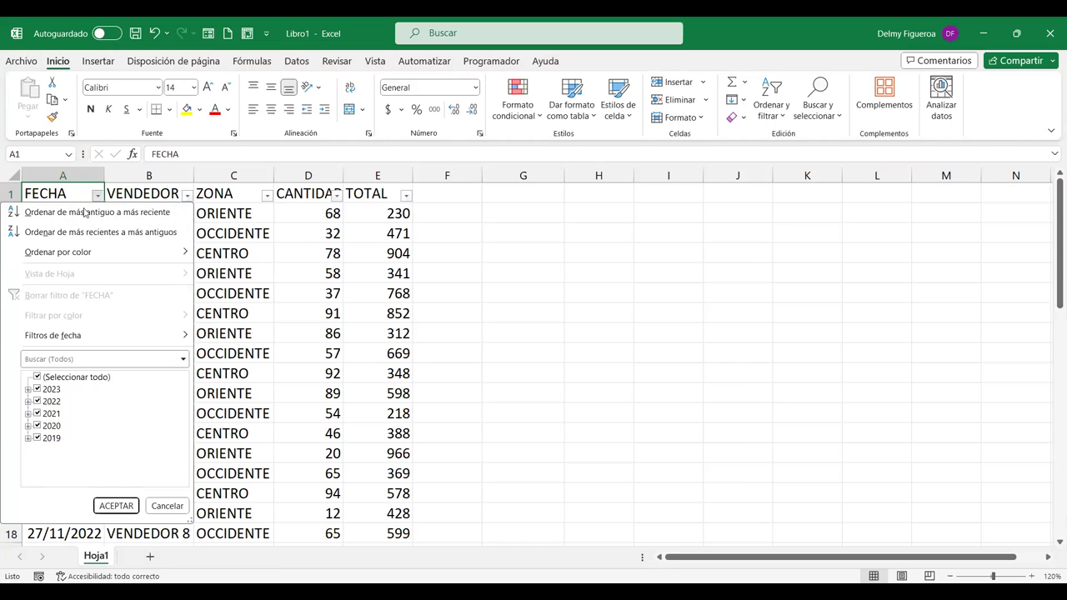
Step: Filter FECHA to dates 'es anterior a' 1/1/2023, picking the date from the calendar
{"action": "left_click", "coordinate": [89, 342]}
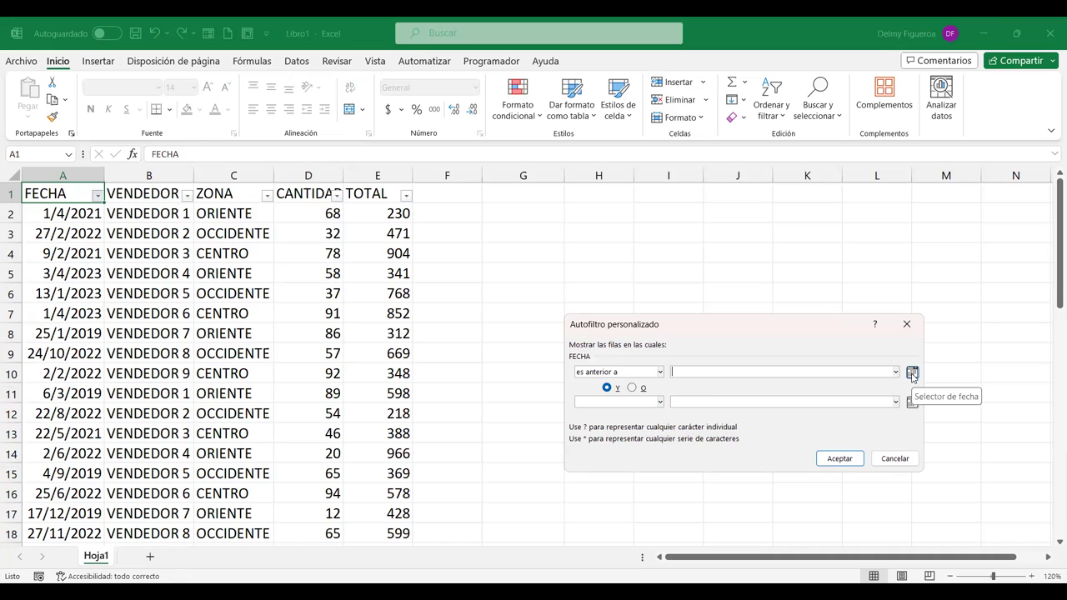
{"action": "left_click", "coordinate": [913, 374]}
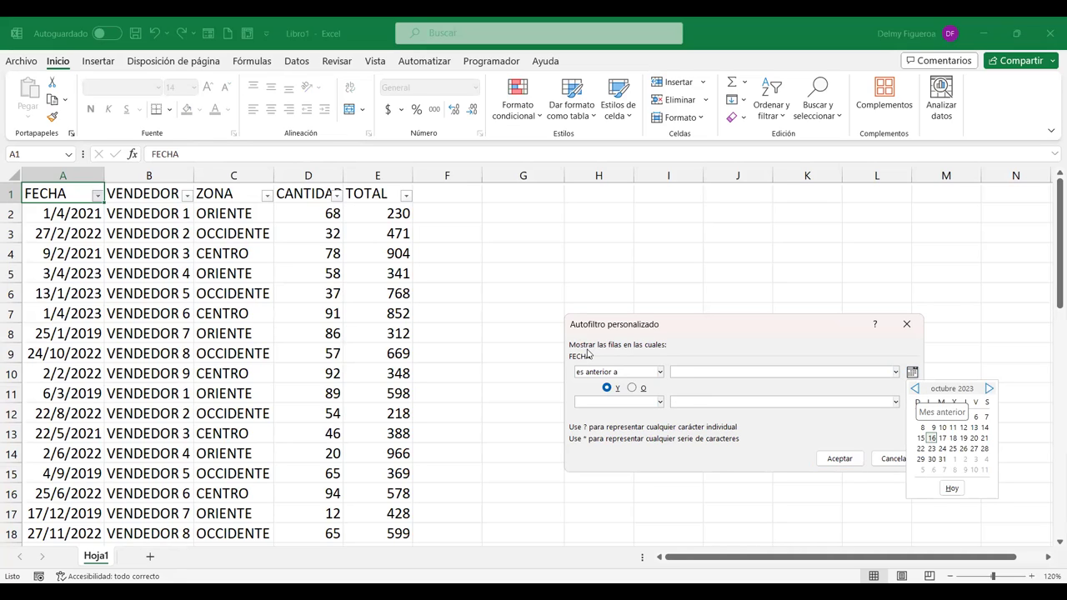
{"action": "left_click", "coordinate": [917, 389]}
{"action": "left_click", "coordinate": [916, 390]}
{"action": "left_click", "coordinate": [917, 389]}
{"action": "left_click", "coordinate": [916, 389]}
{"action": "left_click", "coordinate": [916, 389]}
{"action": "left_click", "coordinate": [916, 390]}
{"action": "left_click", "coordinate": [916, 390]}
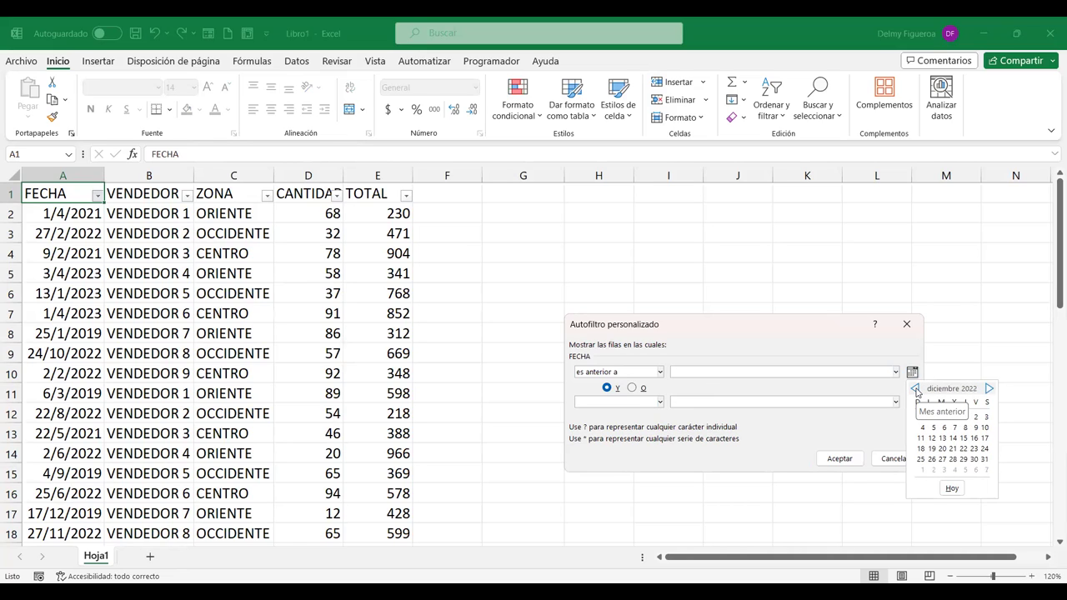
{"action": "left_click", "coordinate": [990, 390]}
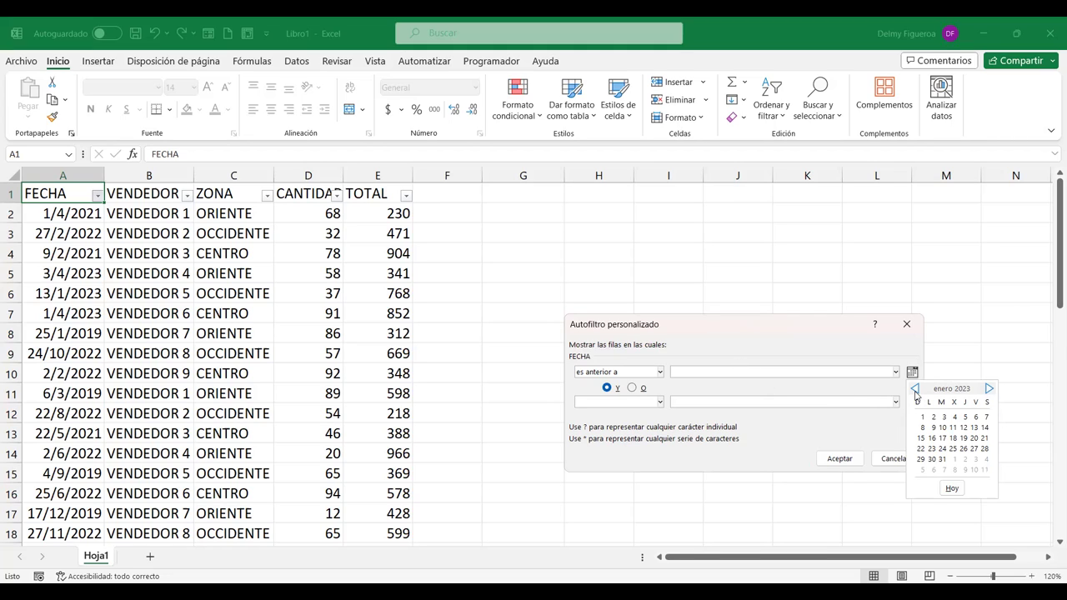
{"action": "left_click", "coordinate": [921, 418]}
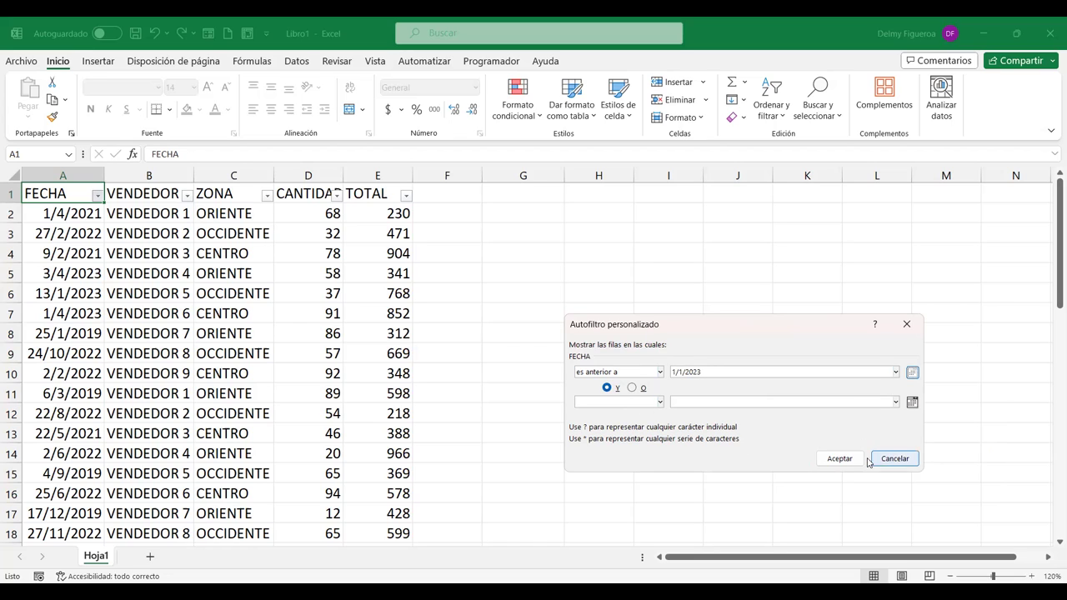
{"action": "left_click", "coordinate": [839, 459]}
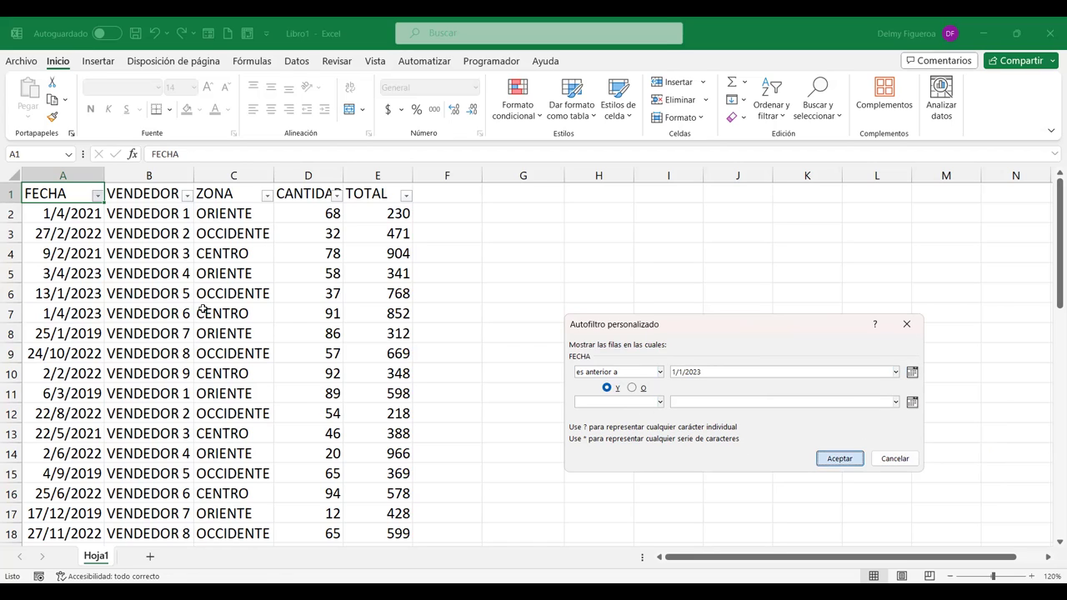
Step: Check the 38 filtered rows, then clear the date filter on the FECHA column
{"action": "scroll", "coordinate": [81, 373], "scroll_direction": "down", "scroll_amount": 1}
{"action": "scroll", "coordinate": [81, 374], "scroll_direction": "down", "scroll_amount": 2}
{"action": "scroll", "coordinate": [82, 373], "scroll_direction": "down", "scroll_amount": 2}
{"action": "scroll", "coordinate": [82, 370], "scroll_direction": "down", "scroll_amount": 3}
{"action": "scroll", "coordinate": [82, 371], "scroll_direction": "down", "scroll_amount": 2}
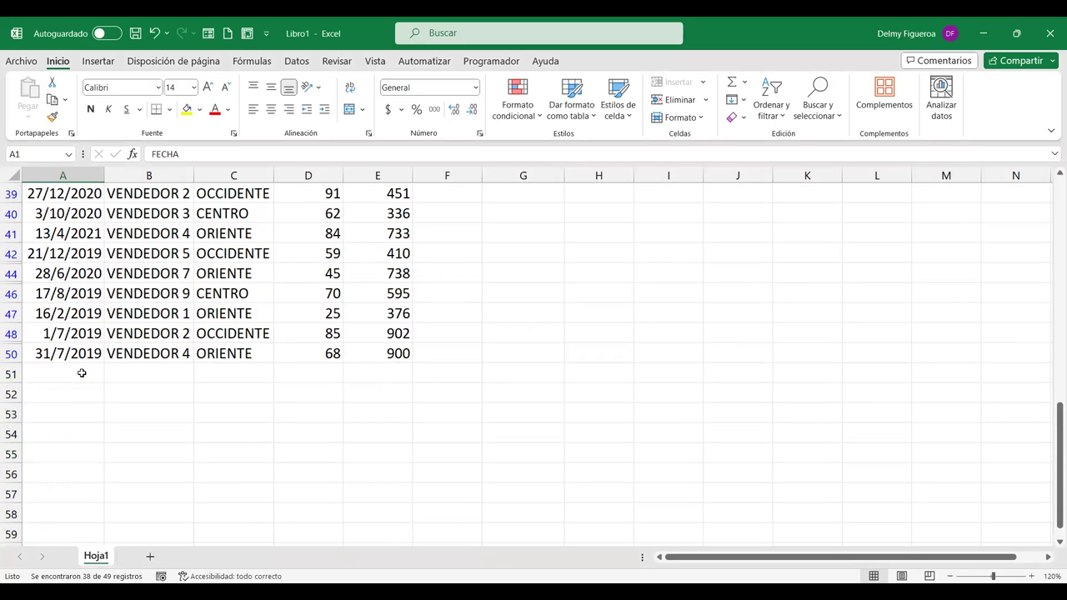
{"action": "scroll", "coordinate": [82, 374], "scroll_direction": "up", "scroll_amount": 2}
{"action": "scroll", "coordinate": [82, 374], "scroll_direction": "up", "scroll_amount": 2}
{"action": "scroll", "coordinate": [82, 374], "scroll_direction": "up", "scroll_amount": 2}
{"action": "scroll", "coordinate": [82, 373], "scroll_direction": "up", "scroll_amount": 1}
{"action": "scroll", "coordinate": [81, 373], "scroll_direction": "up", "scroll_amount": 4}
{"action": "scroll", "coordinate": [82, 373], "scroll_direction": "up", "scroll_amount": 2}
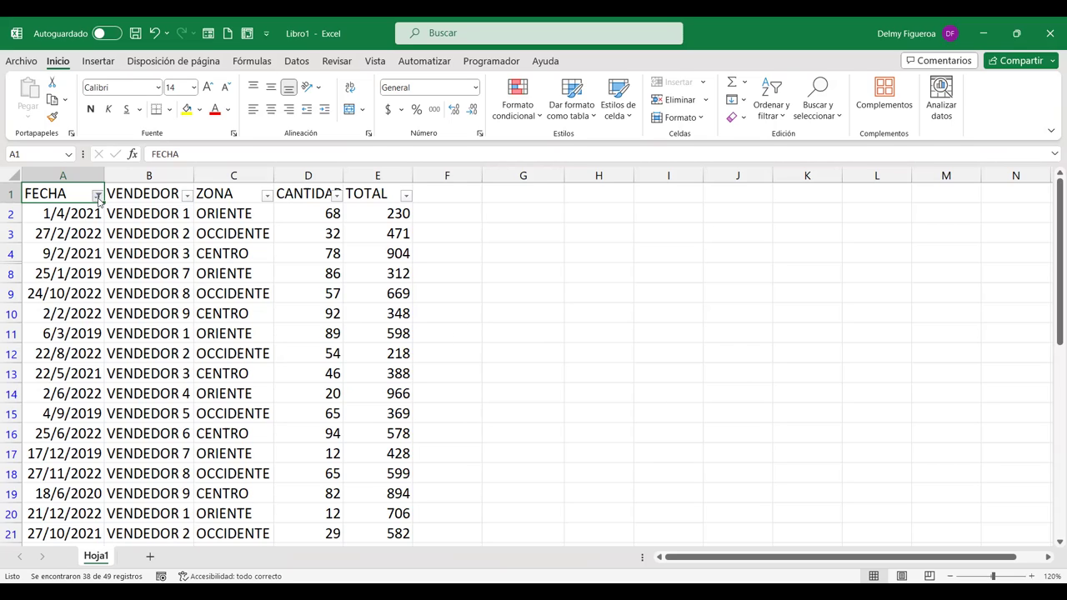
{"action": "left_click", "coordinate": [97, 195]}
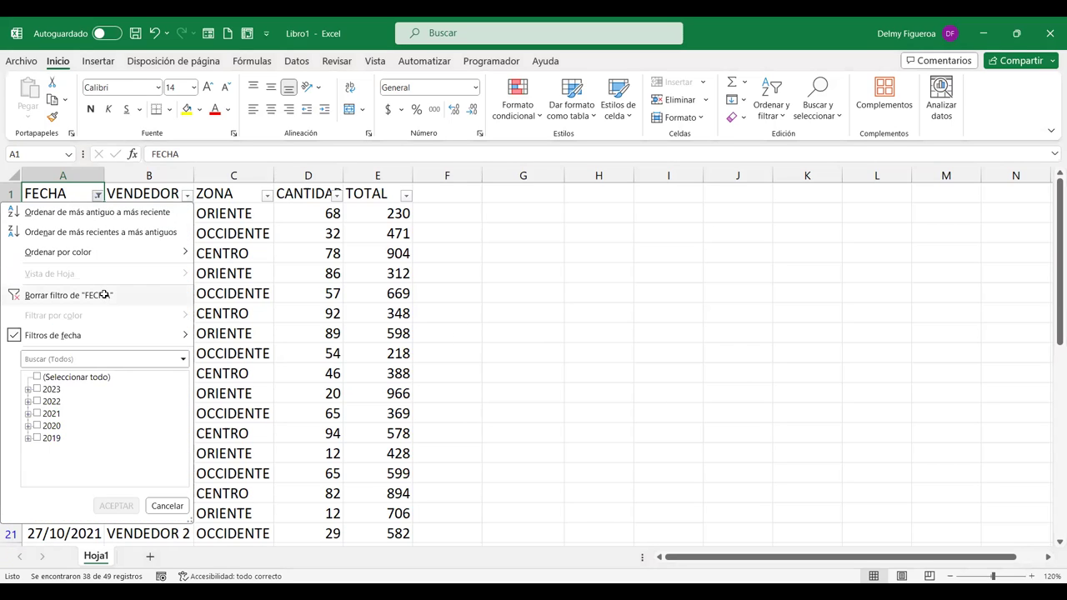
{"action": "left_click", "coordinate": [104, 295]}
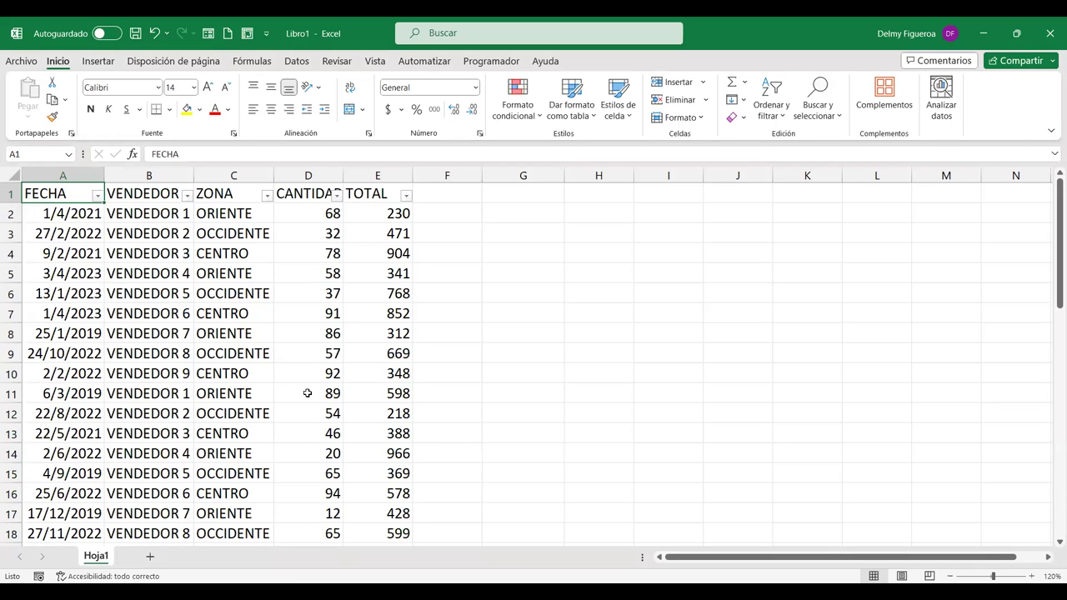
{"action": "left_click", "coordinate": [617, 195]}
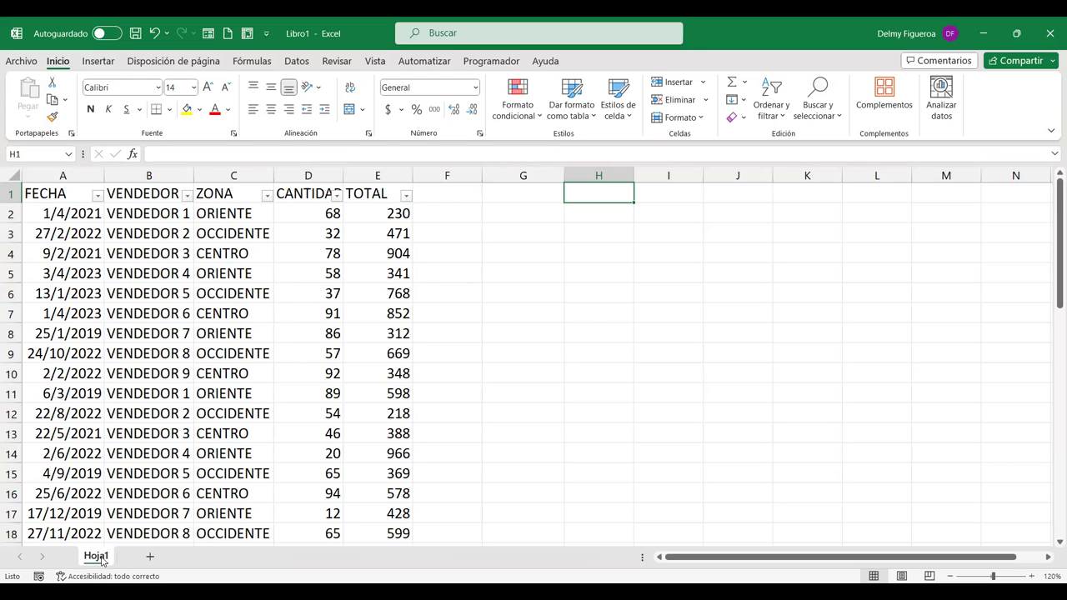
Step: Copy the Hoja1 sheet to the end of the workbook as Hoja1 (2)
{"action": "right_click", "coordinate": [104, 561]}
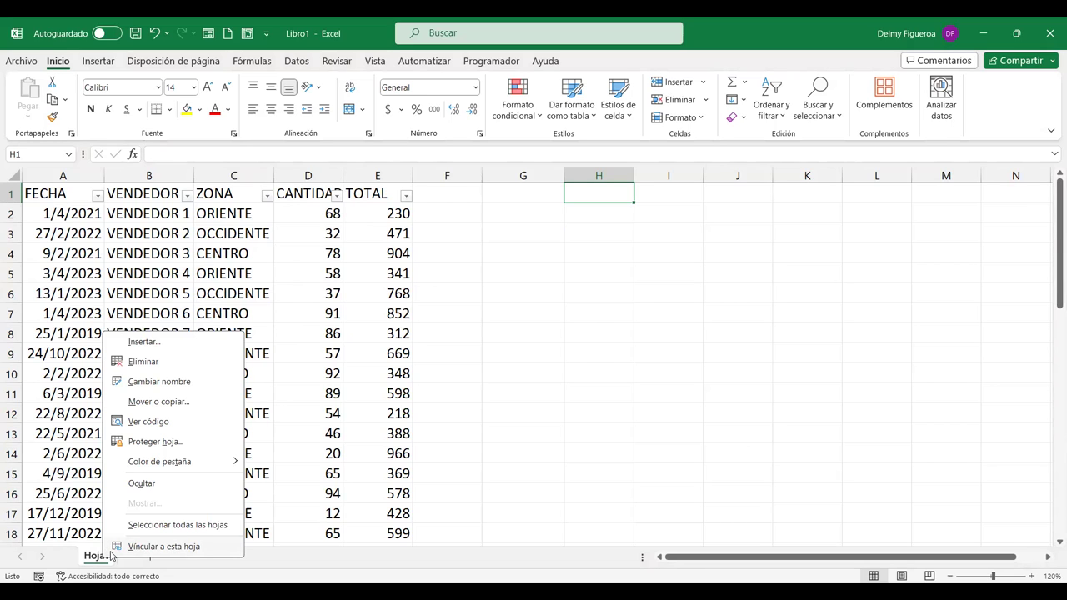
{"action": "left_click", "coordinate": [186, 406]}
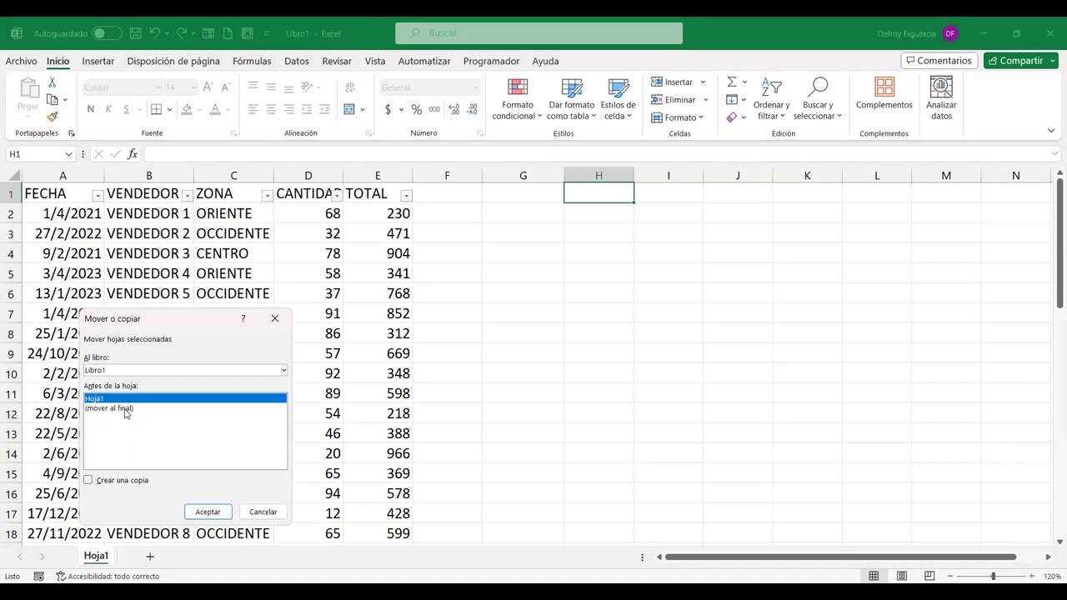
{"action": "left_click", "coordinate": [89, 481]}
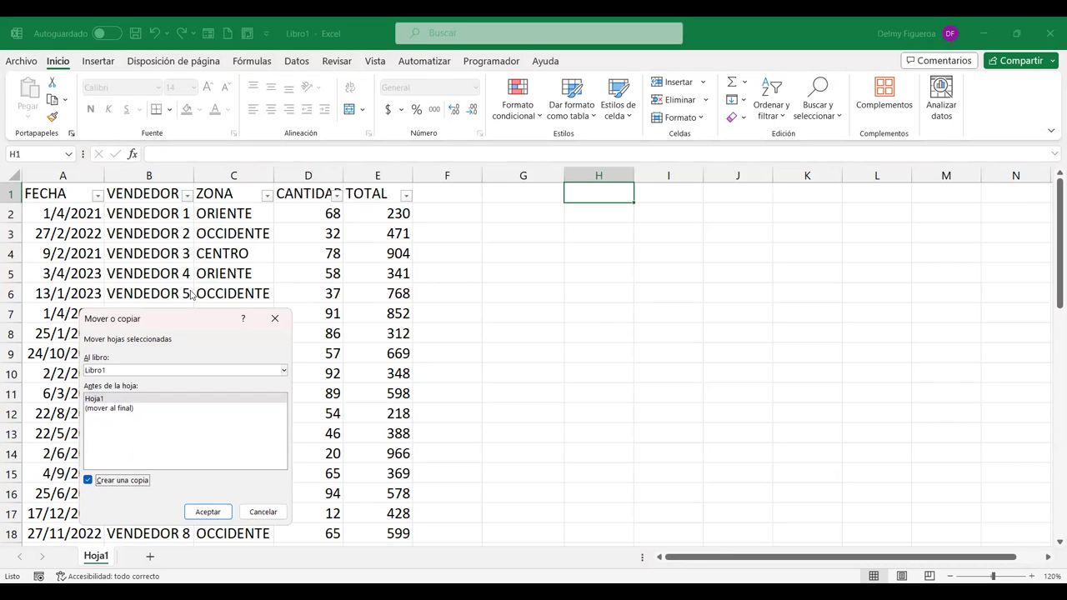
{"action": "left_click", "coordinate": [123, 409]}
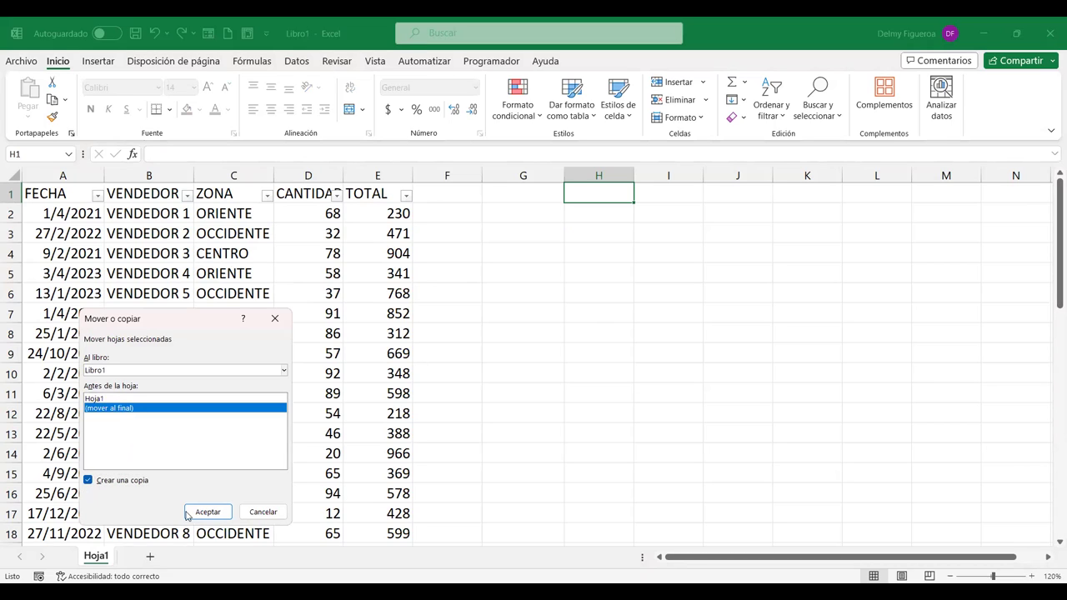
{"action": "left_click", "coordinate": [225, 514]}
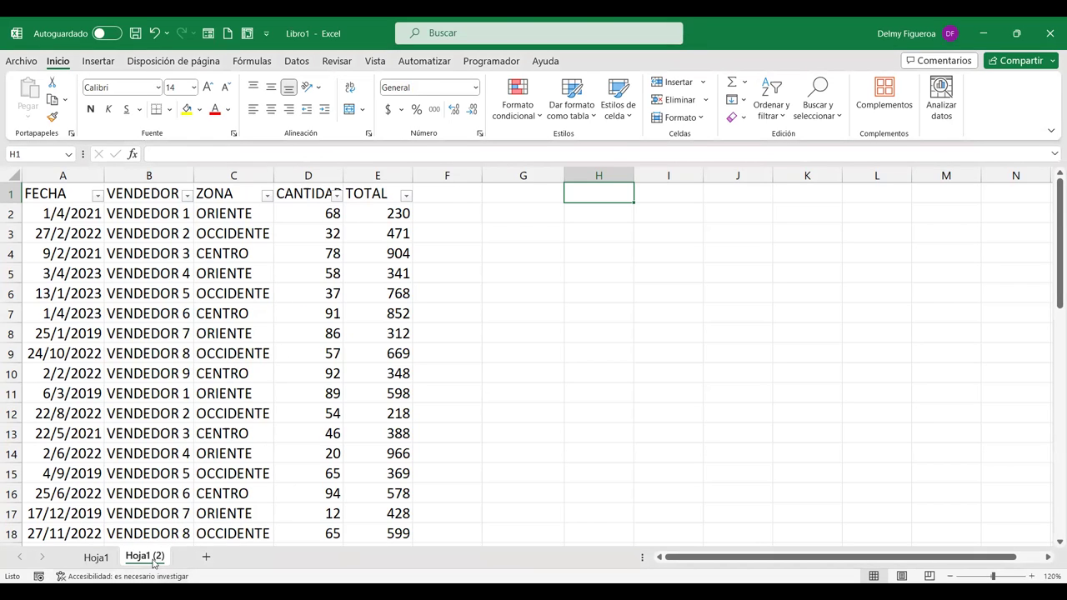
{"action": "left_click", "coordinate": [97, 558]}
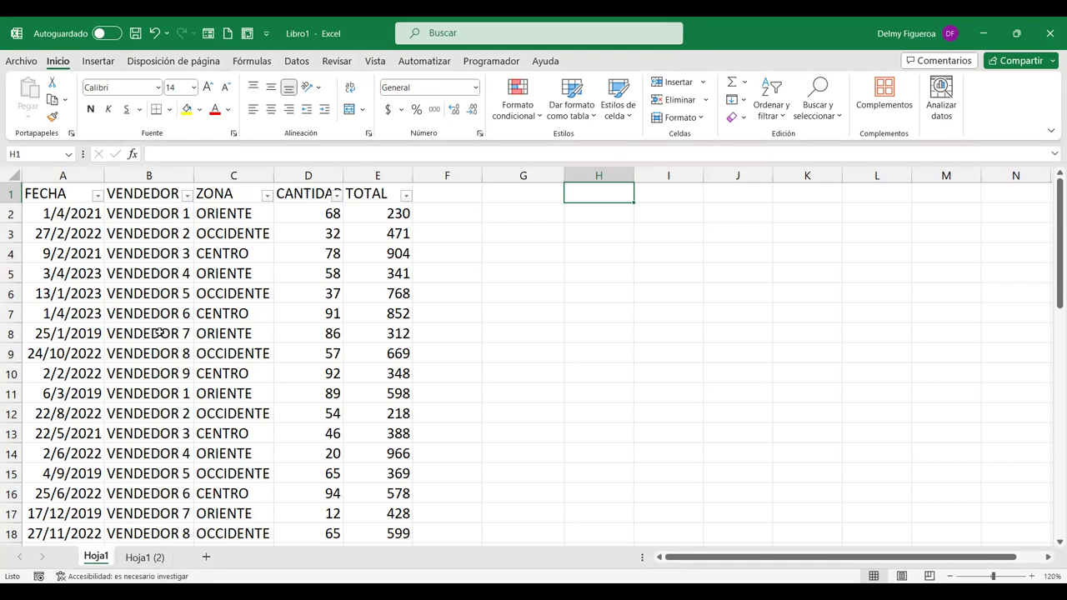
Step: On Hoja1 (2), enter FECHA in H1, then delete it again
{"action": "left_click", "coordinate": [143, 560]}
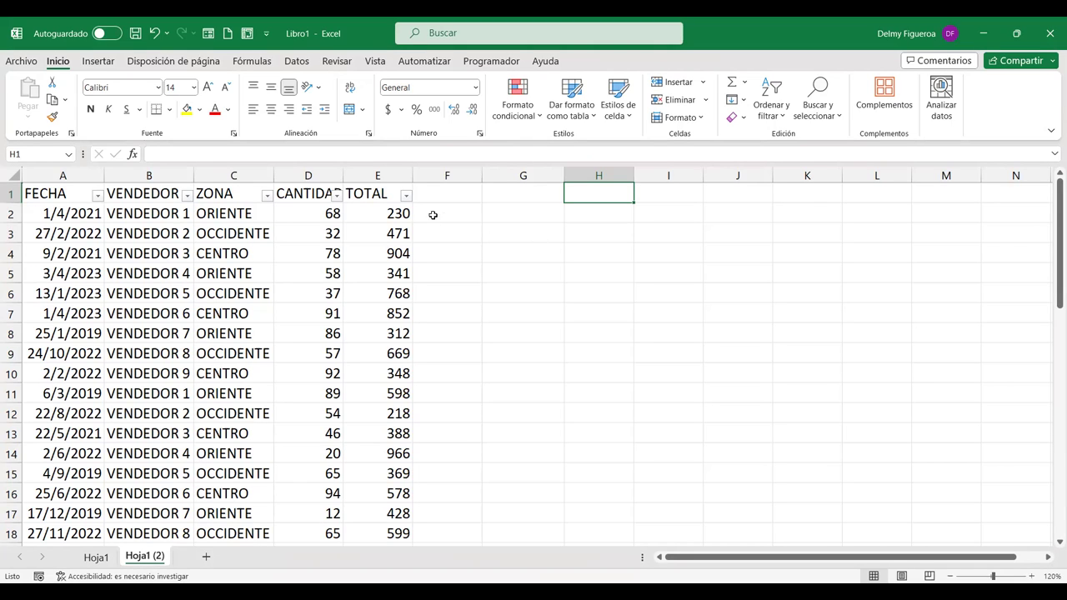
{"action": "left_click", "coordinate": [65, 194]}
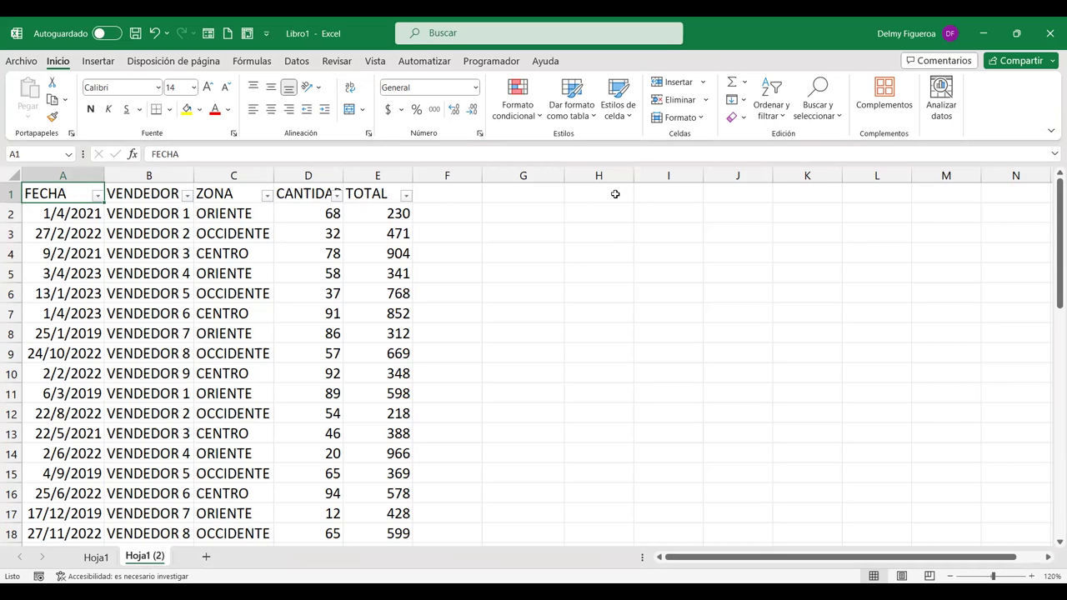
{"action": "left_click", "coordinate": [615, 194]}
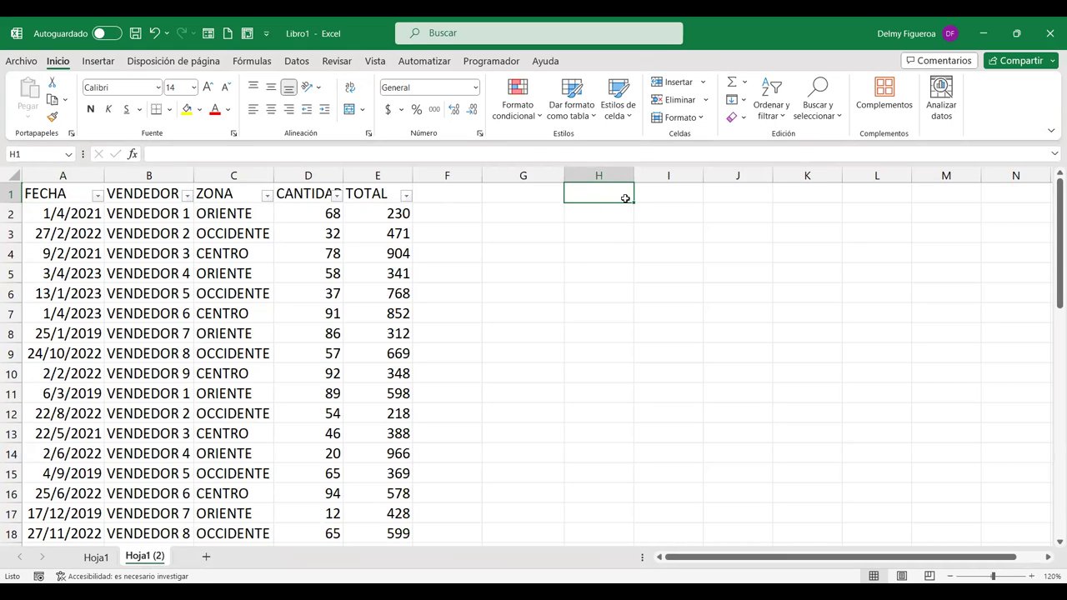
{"action": "type", "text": "FECHA"}
{"action": "key", "text": "Tab"}
{"action": "left_click", "coordinate": [626, 198]}
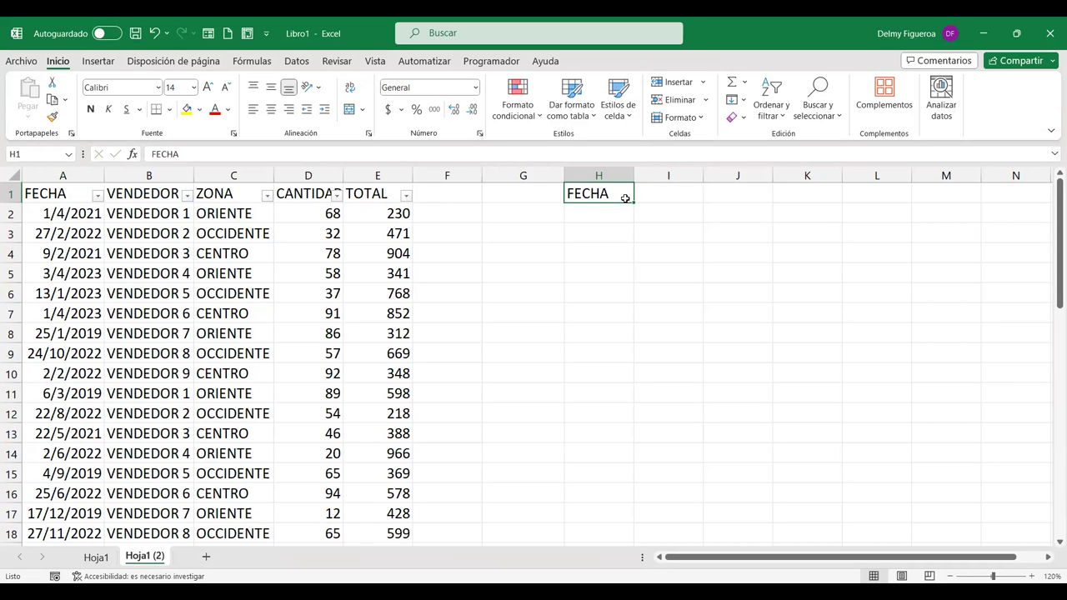
{"action": "key", "text": "Delete"}
Step: Copy the headers A1:E1 into H1:L1 and widen column I to fit VENDEDOR
{"action": "left_click_drag", "start_coordinate": [58, 193], "coordinate": [379, 193]}
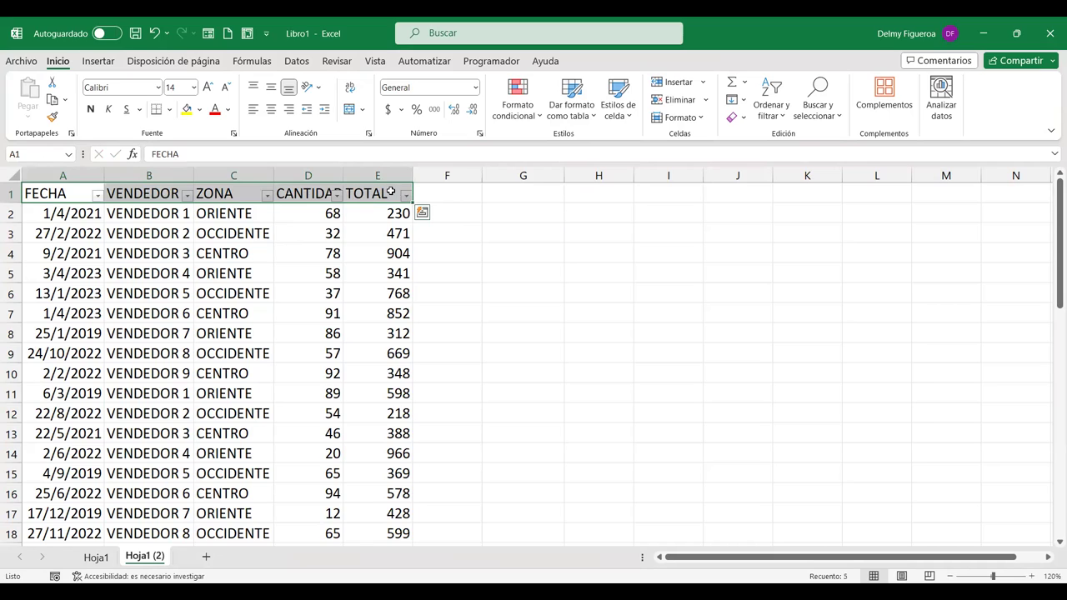
{"action": "key", "text": "ctrl+c"}
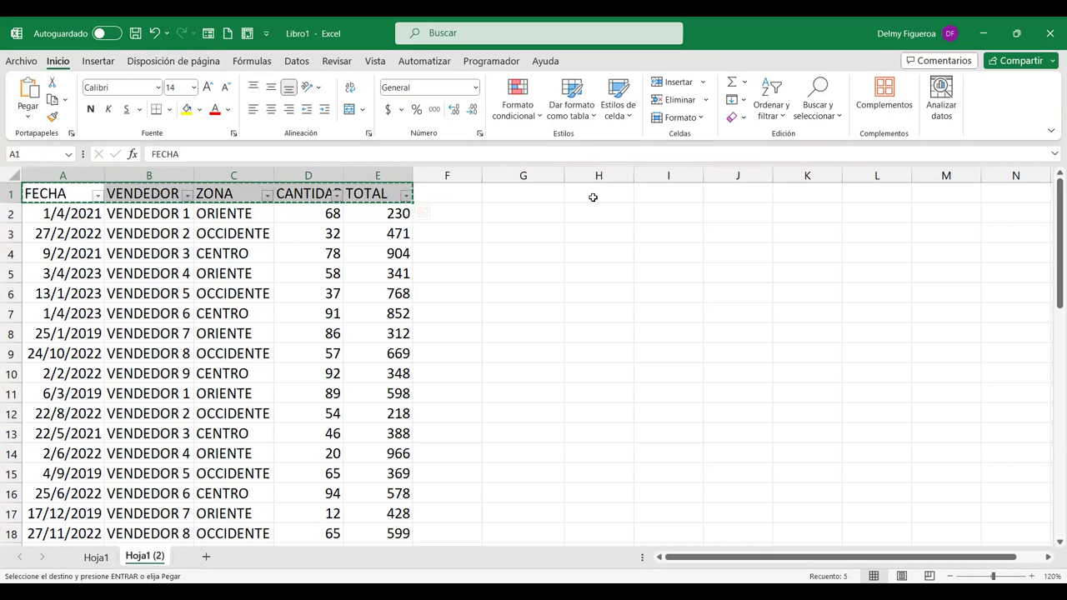
{"action": "left_click", "coordinate": [593, 197]}
{"action": "key", "text": "ctrl+v"}
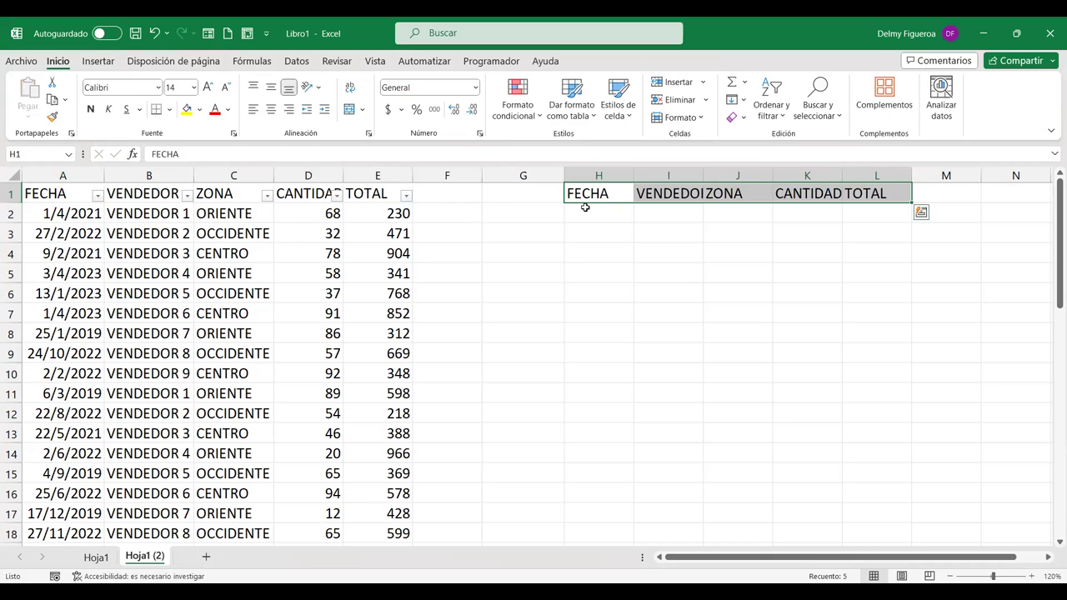
{"action": "mouse_move", "coordinate": [703, 175]}
{"action": "left_mouse_down"}
{"action": "mouse_move", "coordinate": [762, 214]}
{"action": "mouse_move", "coordinate": [854, 172]}
{"action": "left_mouse_up"}
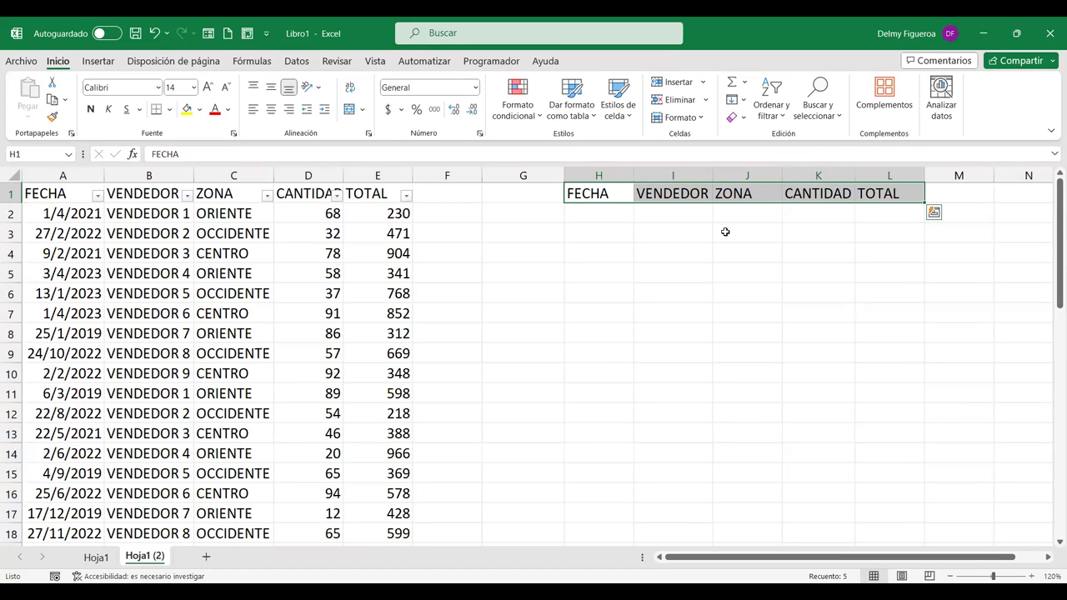
{"action": "left_click", "coordinate": [616, 213]}
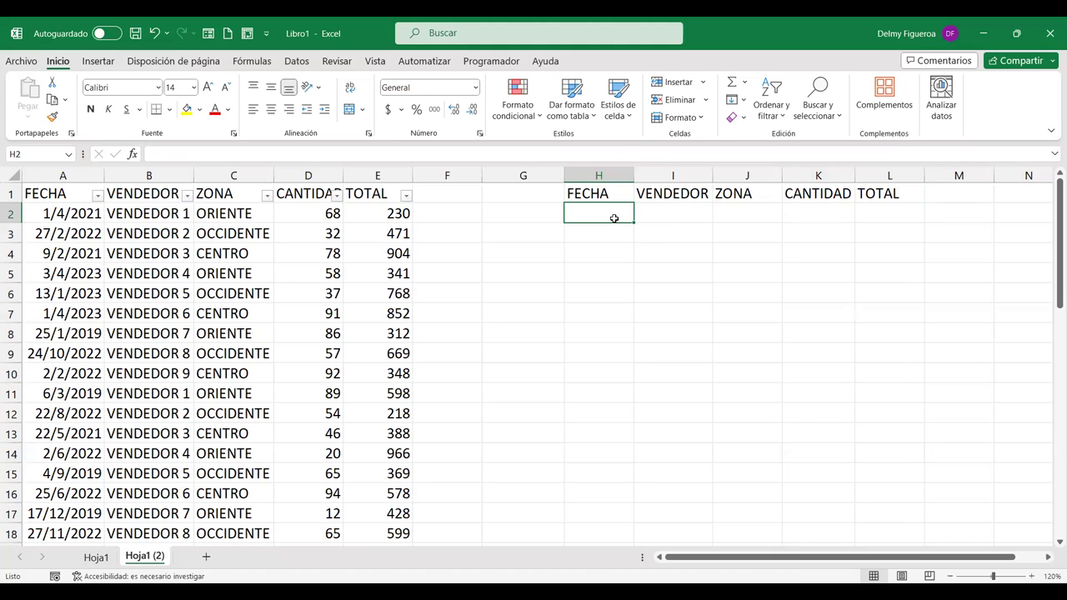
Step: Enter 1/1/2022 in H2 and 31/12/2022 in H3 as the FECHA criteria
{"action": "type", "text": "1"}
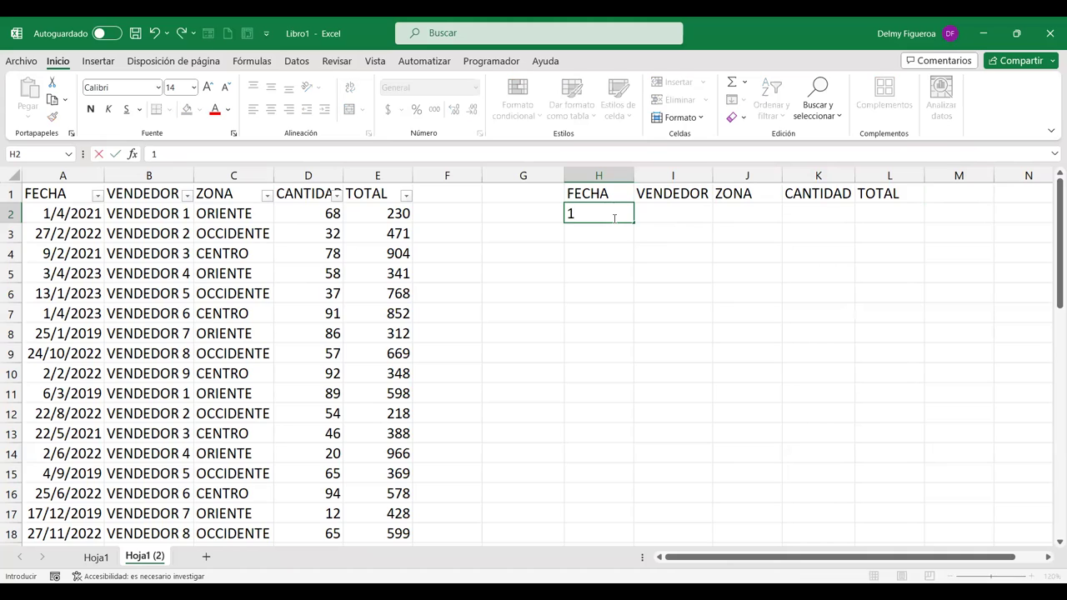
{"action": "type", "text": "/1/"}
{"action": "type", "text": "2022"}
{"action": "key", "text": "Return"}
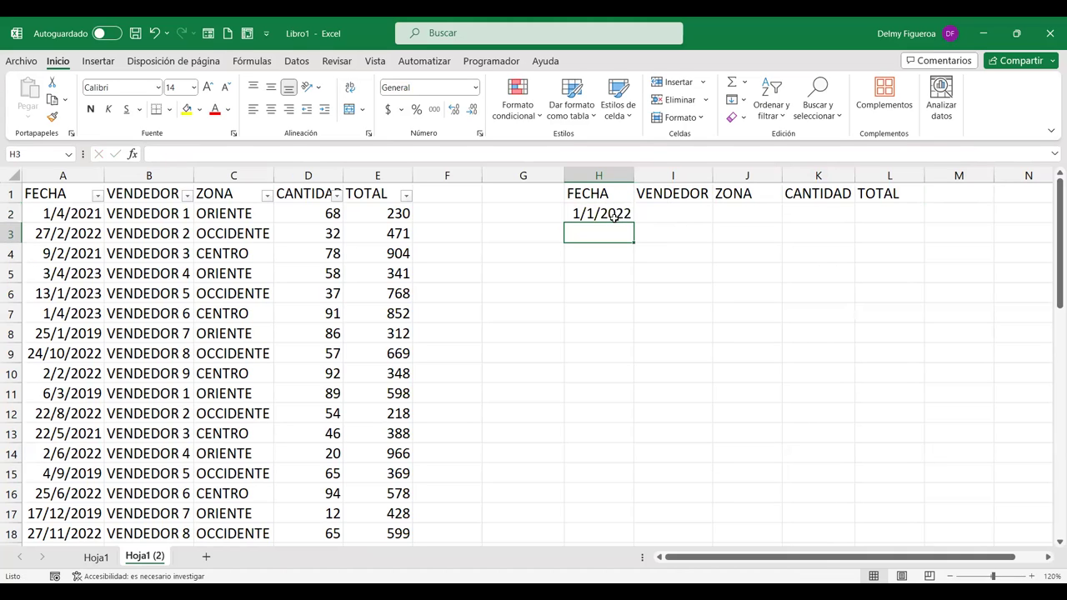
{"action": "type", "text": "31/12"}
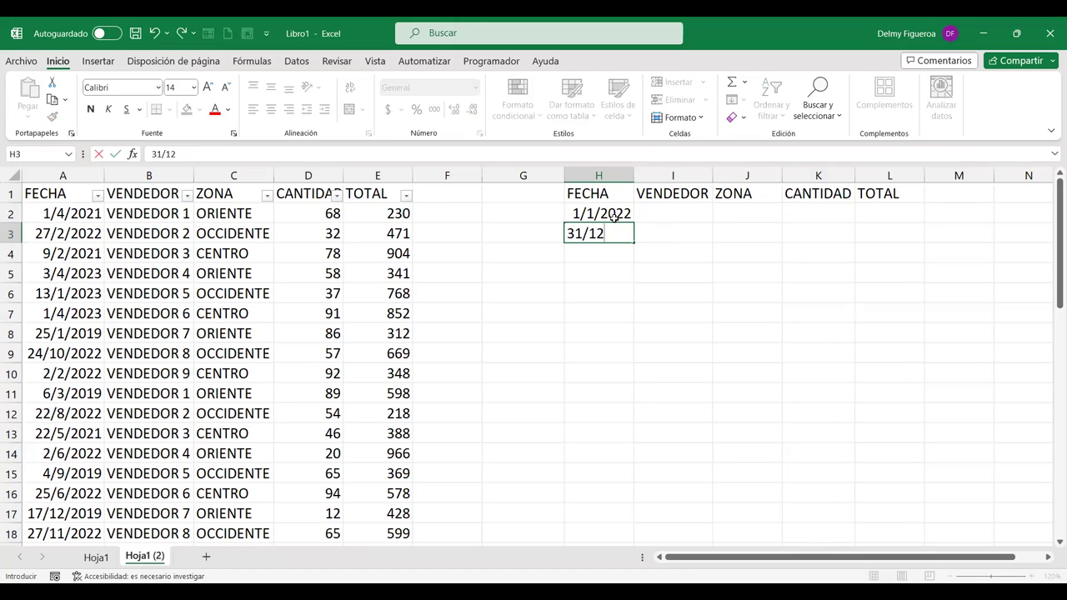
{"action": "type", "text": "/2022"}
{"action": "key", "text": "Return"}
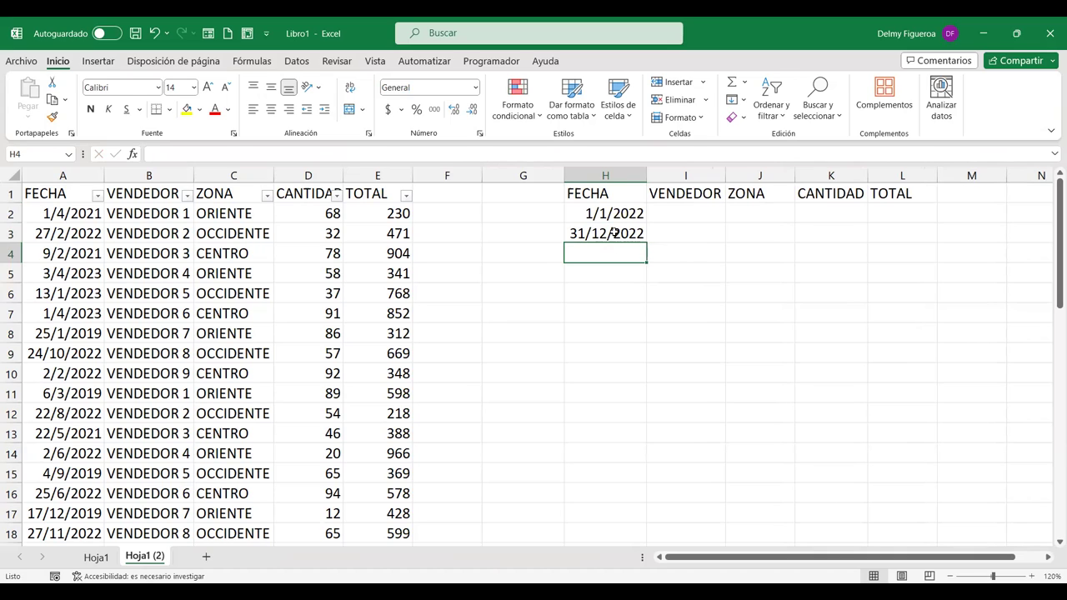
{"action": "left_click_drag", "start_coordinate": [620, 211], "coordinate": [622, 235]}
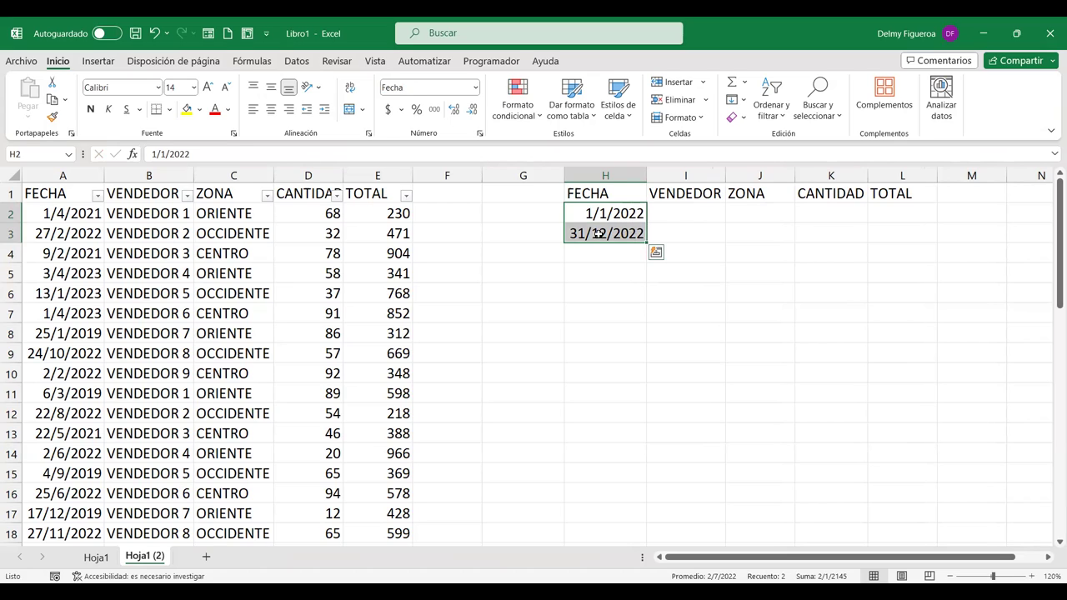
{"action": "left_click", "coordinate": [599, 213]}
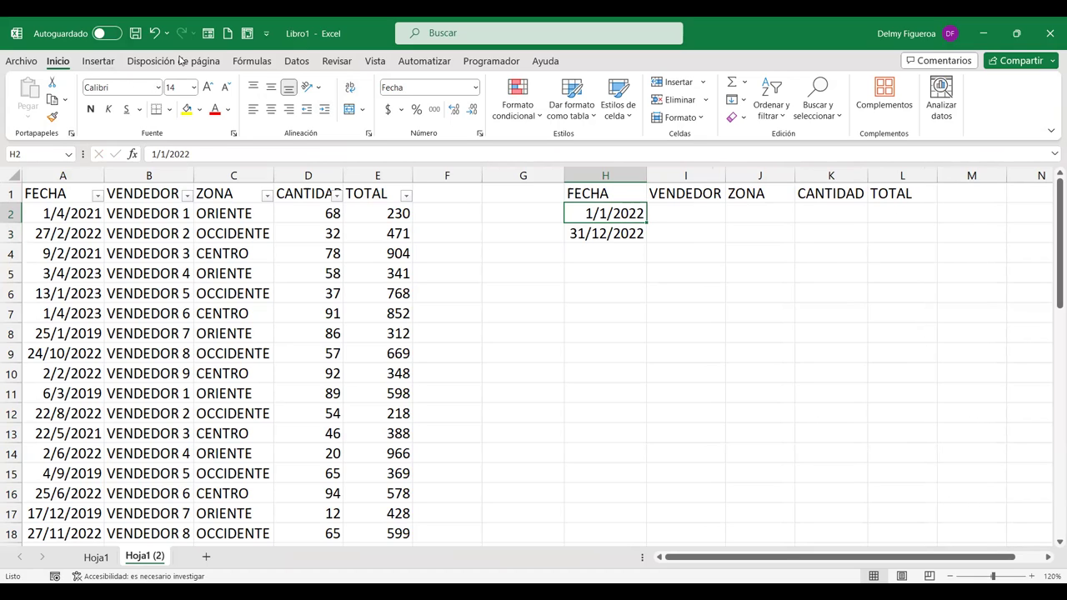
{"action": "left_click", "coordinate": [319, 67]}
{"action": "left_click", "coordinate": [301, 65]}
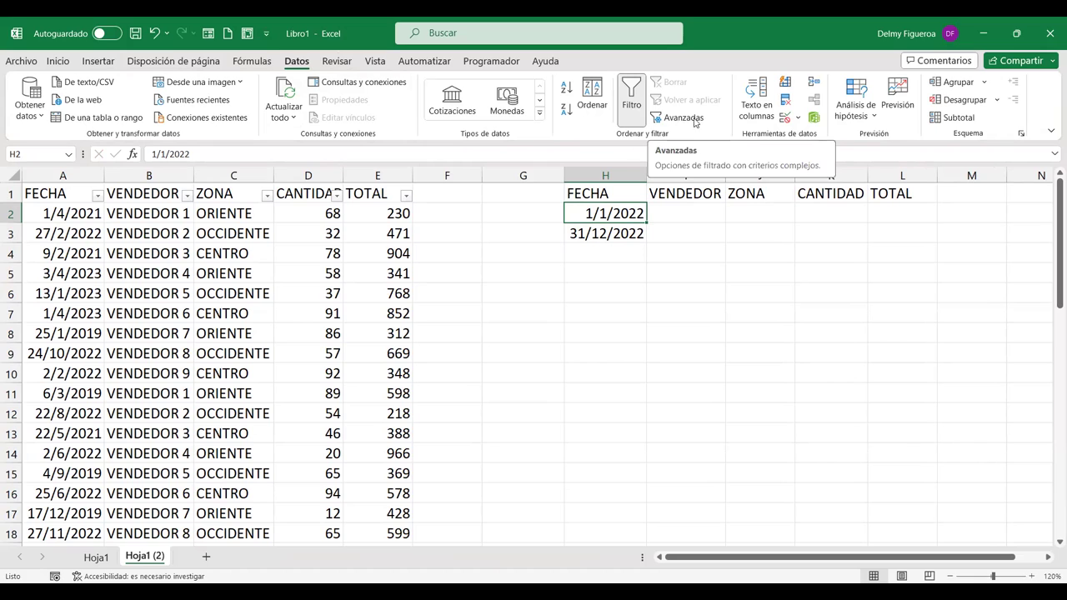
Step: Configure Advanced Filter to copy list $A$1:$E$50 with criteria H1:L3 to H6
{"action": "left_click", "coordinate": [697, 122]}
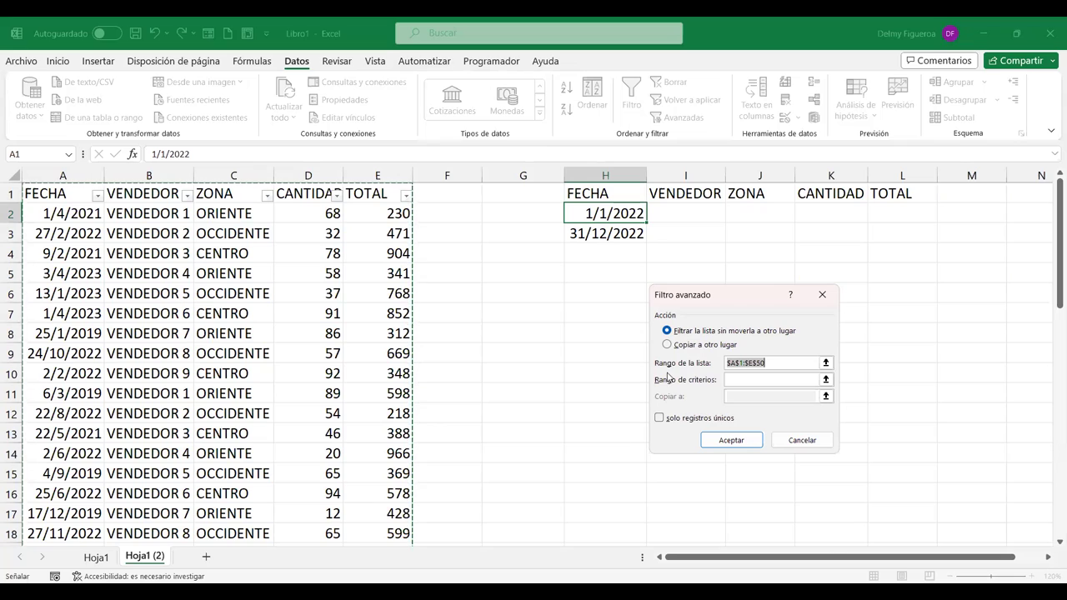
{"action": "left_click", "coordinate": [668, 346]}
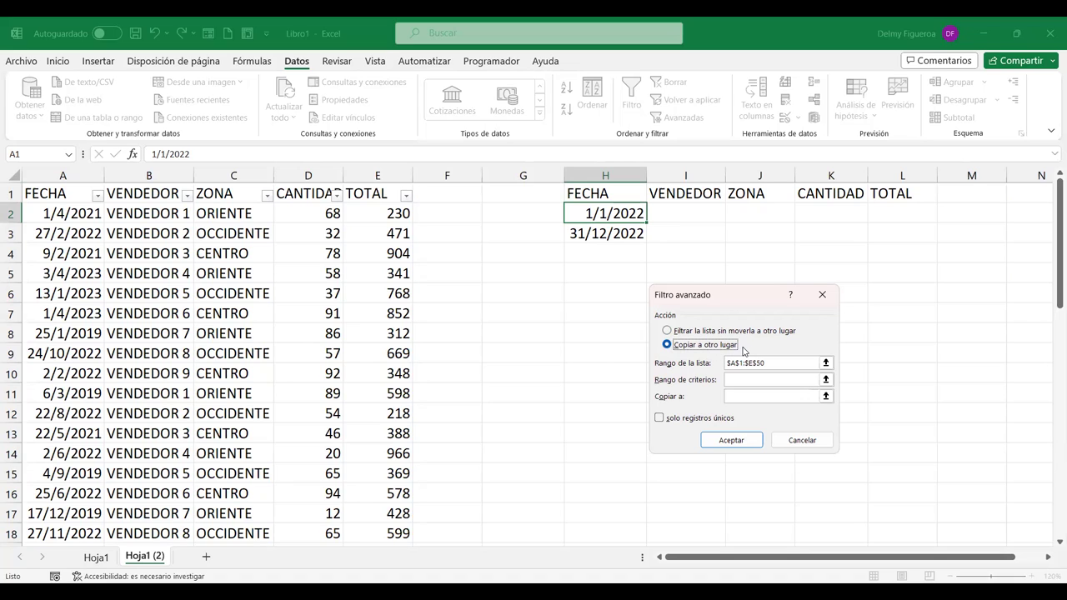
{"action": "left_click", "coordinate": [778, 364]}
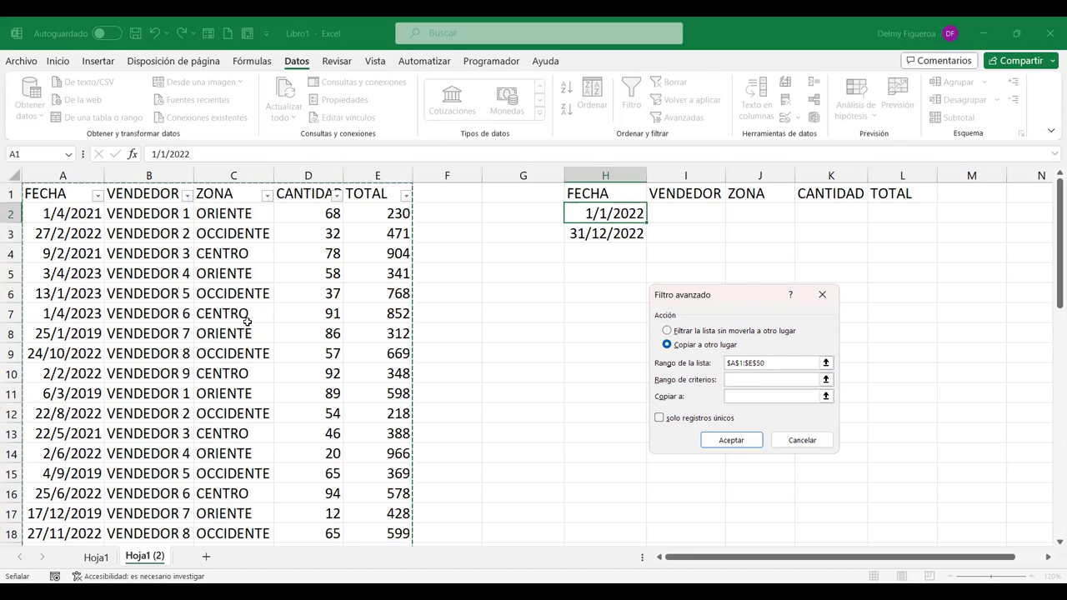
{"action": "left_click", "coordinate": [744, 380]}
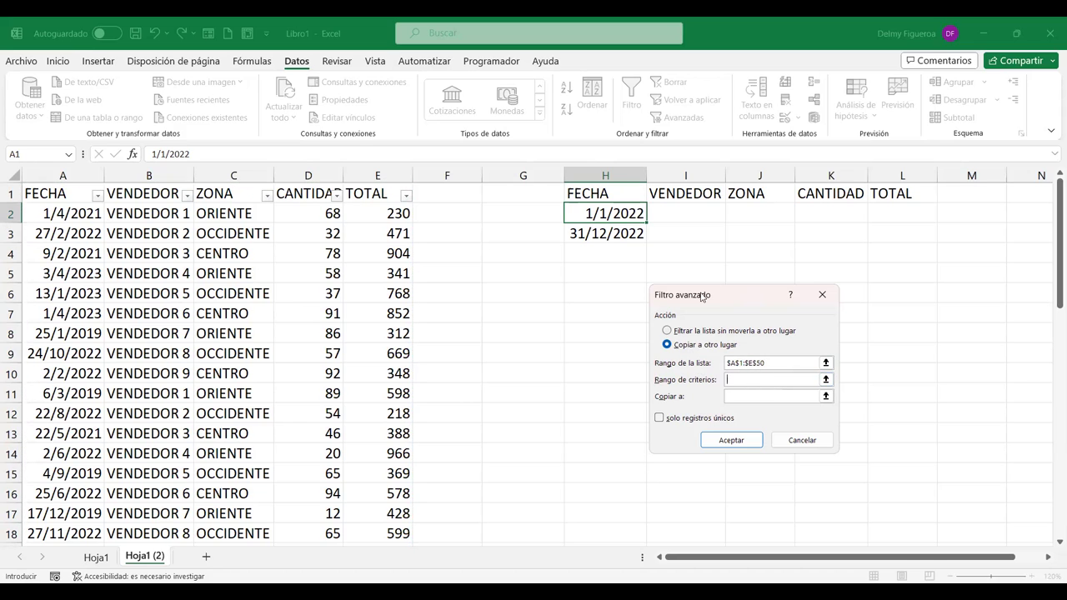
{"action": "left_click", "coordinate": [613, 192]}
{"action": "left_click", "coordinate": [891, 239], "text": "shift"}
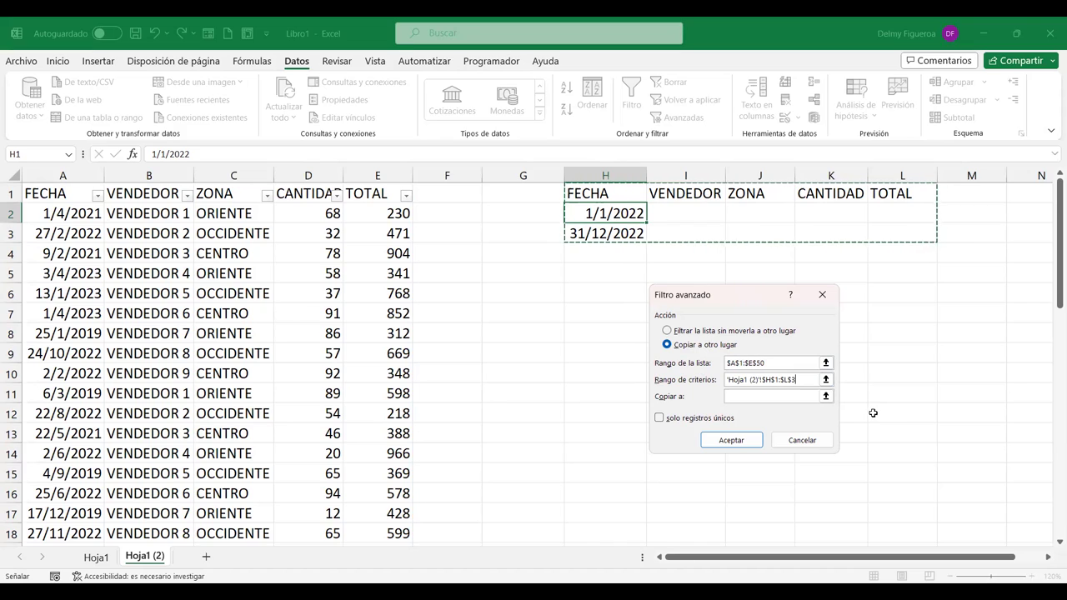
{"action": "left_click", "coordinate": [779, 397]}
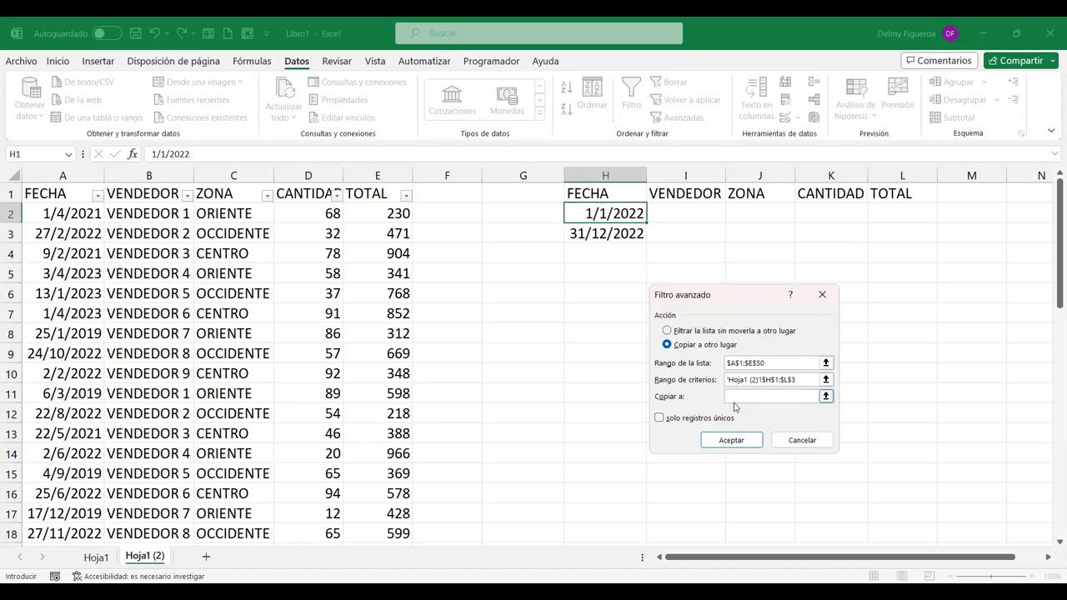
{"action": "left_click", "coordinate": [607, 292]}
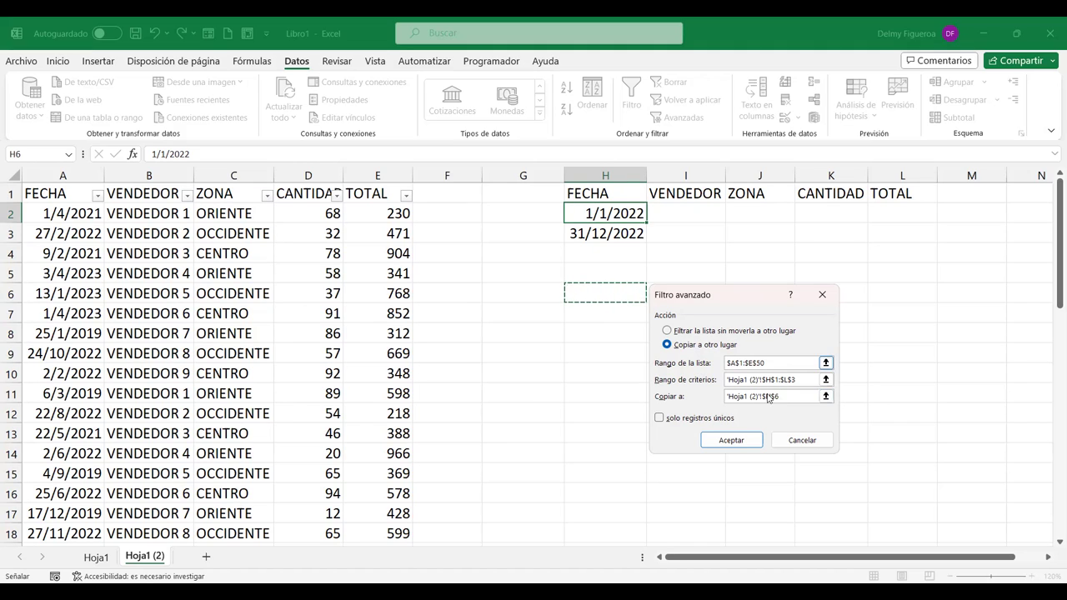
Step: Run the advanced filter, then delete the header-only output in H6:L8
{"action": "left_click", "coordinate": [748, 448]}
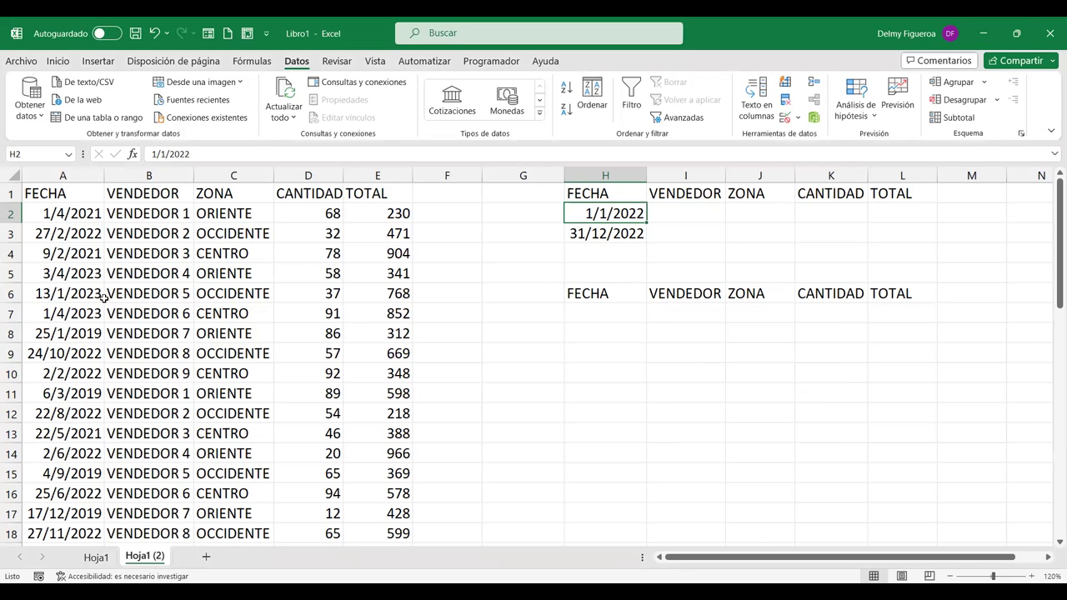
{"action": "left_click", "coordinate": [83, 346]}
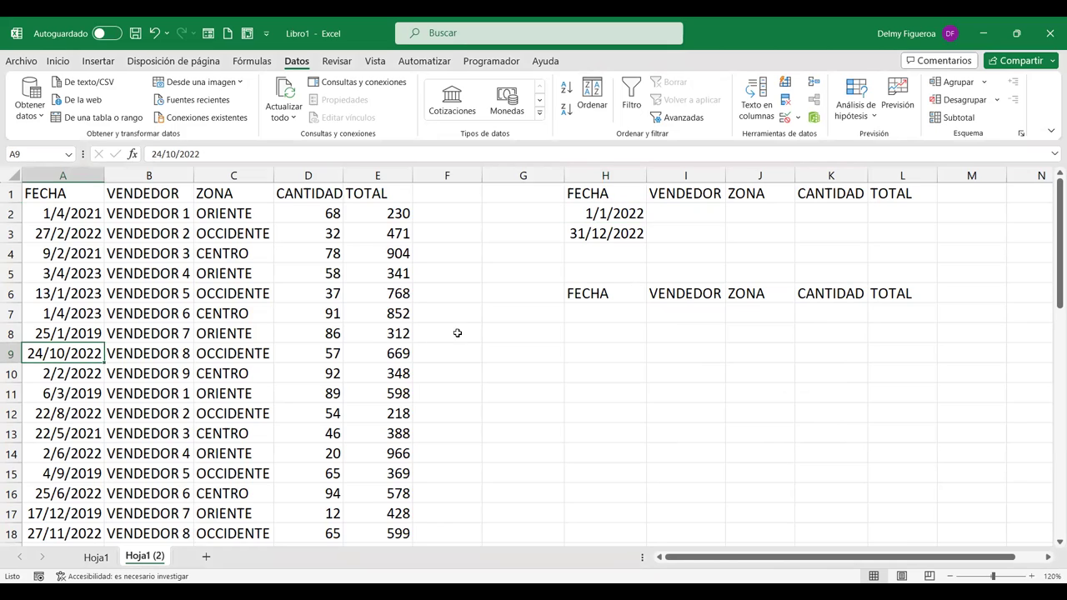
{"action": "left_click_drag", "start_coordinate": [610, 291], "coordinate": [920, 326]}
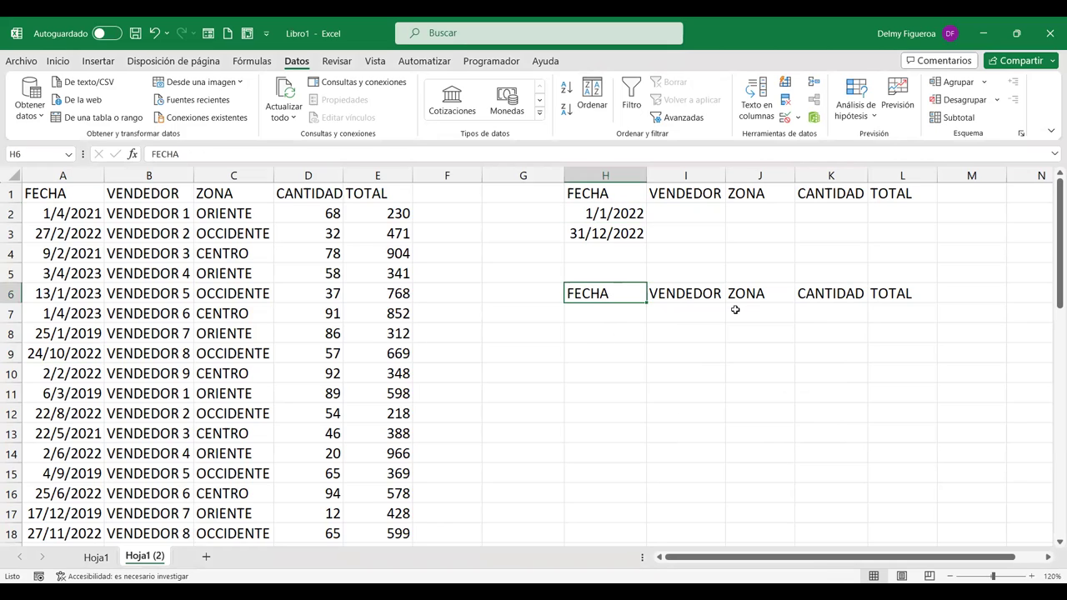
{"action": "key", "text": "Delete"}
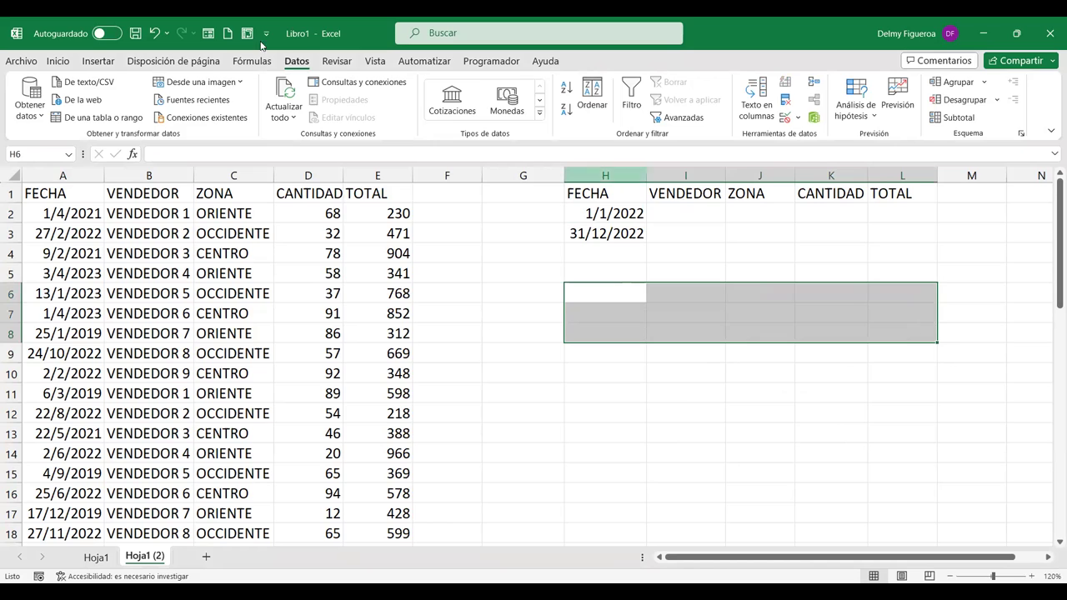
{"action": "left_click", "coordinate": [8, 192]}
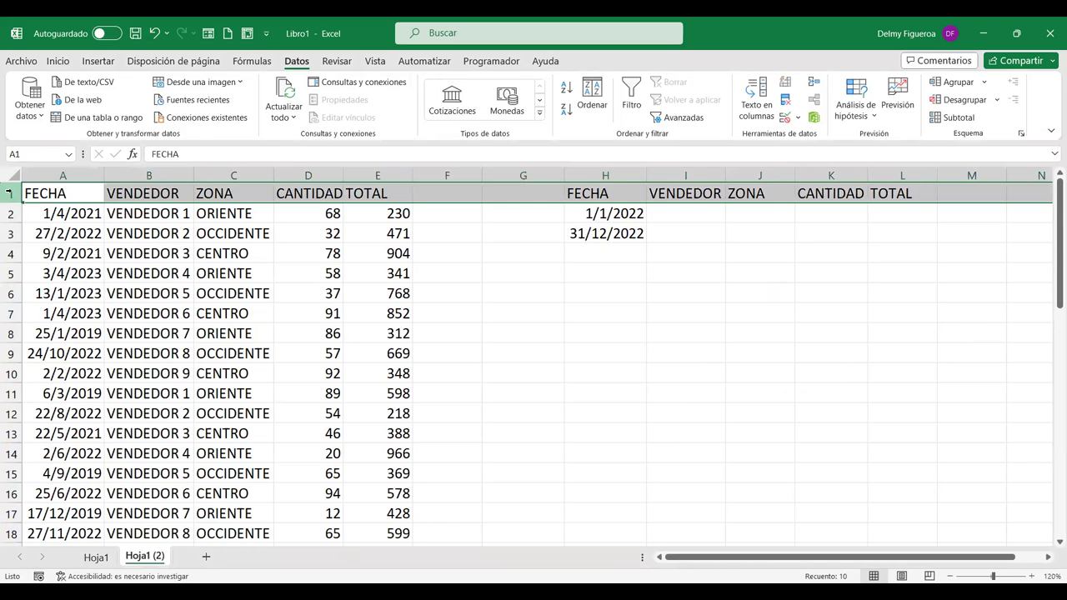
Step: Insert blank rows above the sales table with Insertar, repeated via F4
{"action": "right_click", "coordinate": [8, 193]}
{"action": "left_click", "coordinate": [68, 331]}
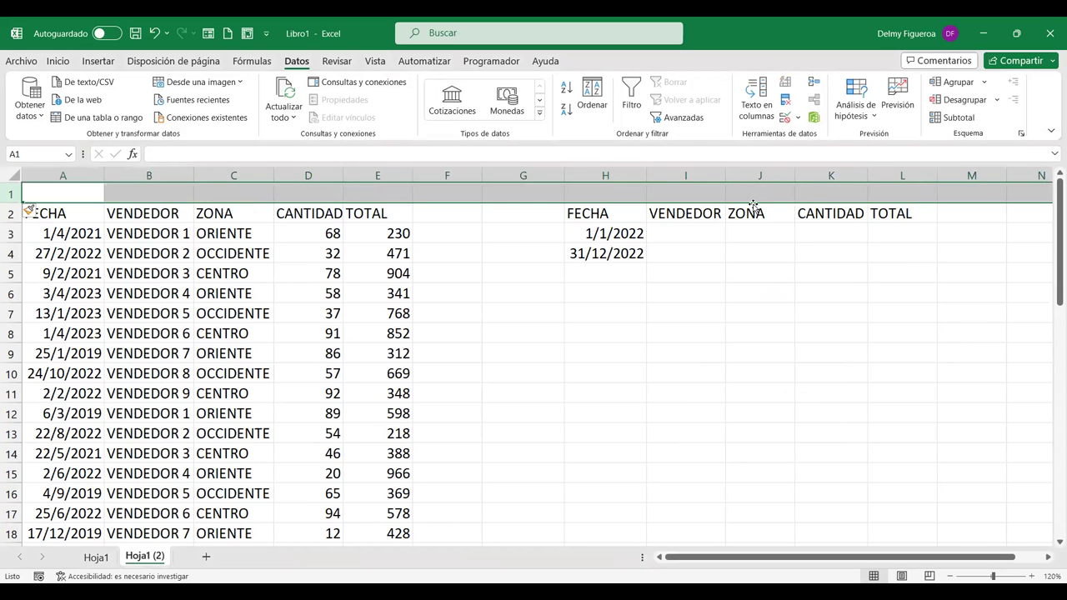
{"action": "key", "text": "F4"}
{"action": "key", "text": "F4"}
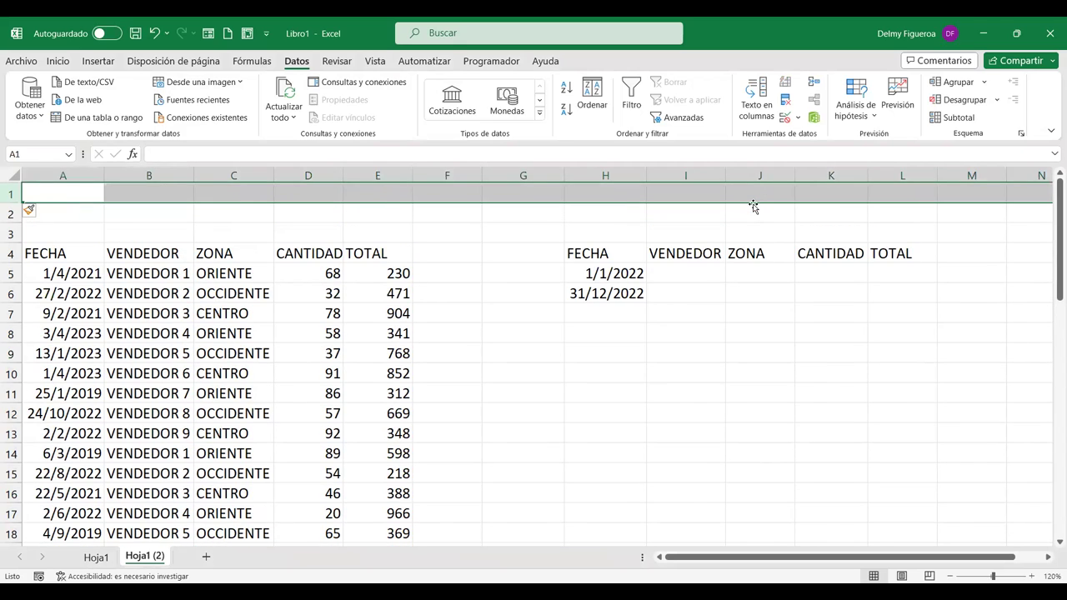
{"action": "key", "text": "F4"}
{"action": "key", "text": "F4"}
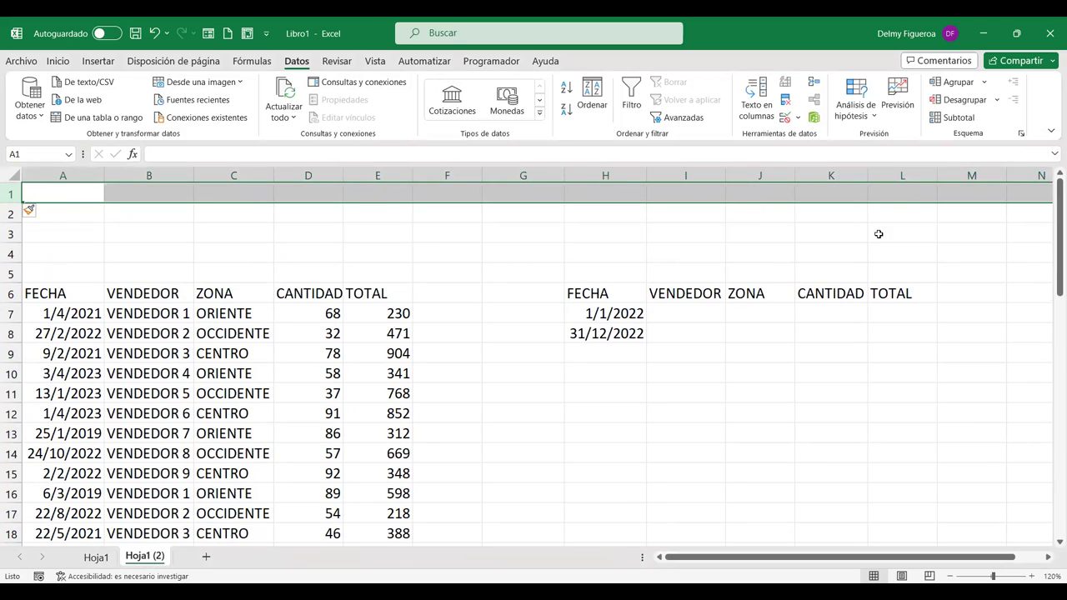
Step: Cut the criteria block from H6:L8 and paste it back at H1
{"action": "left_click_drag", "start_coordinate": [617, 288], "coordinate": [879, 328]}
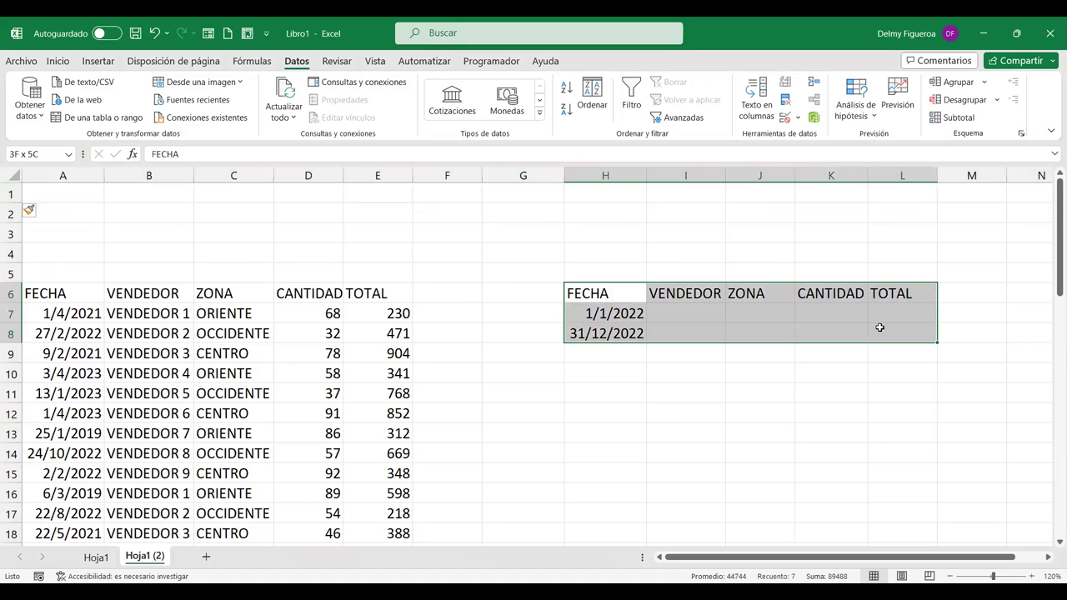
{"action": "key", "text": "ctrl+x"}
{"action": "left_click", "coordinate": [608, 192]}
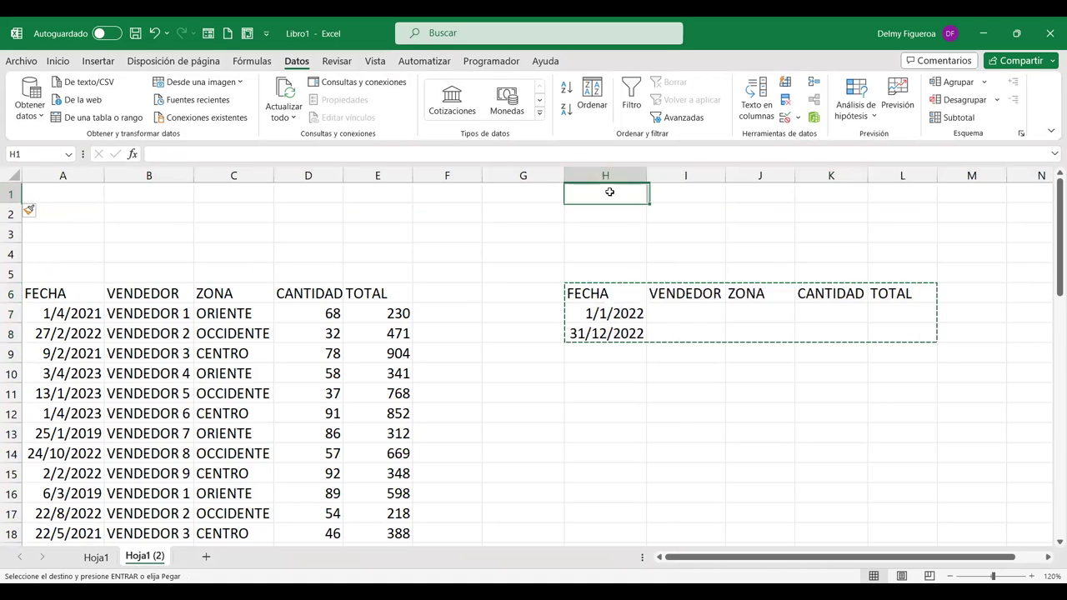
{"action": "key", "text": "ctrl+v"}
{"action": "left_click", "coordinate": [603, 257]}
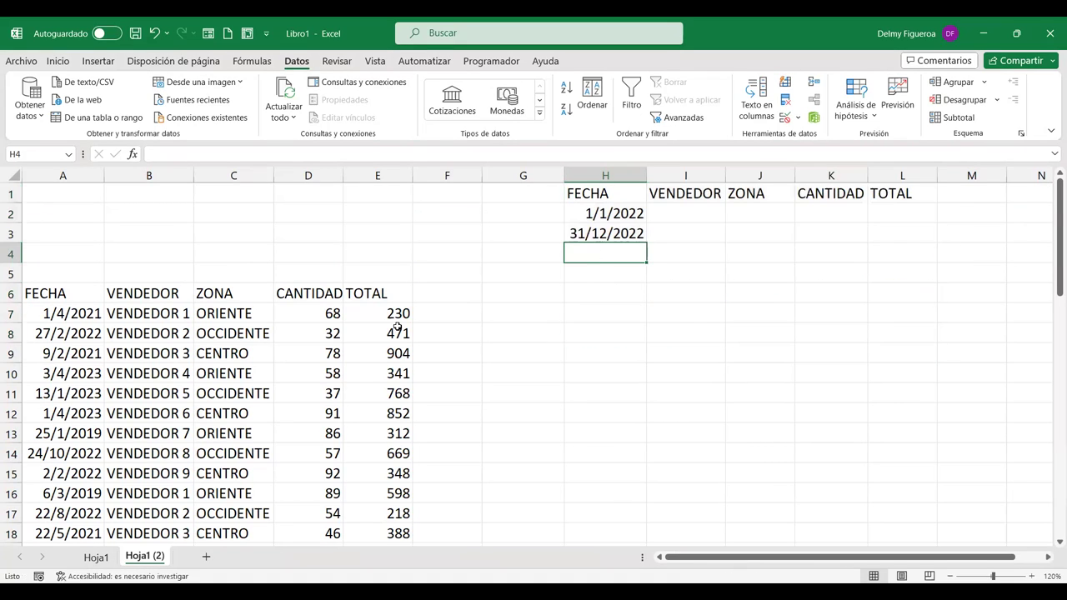
{"action": "left_click", "coordinate": [71, 294]}
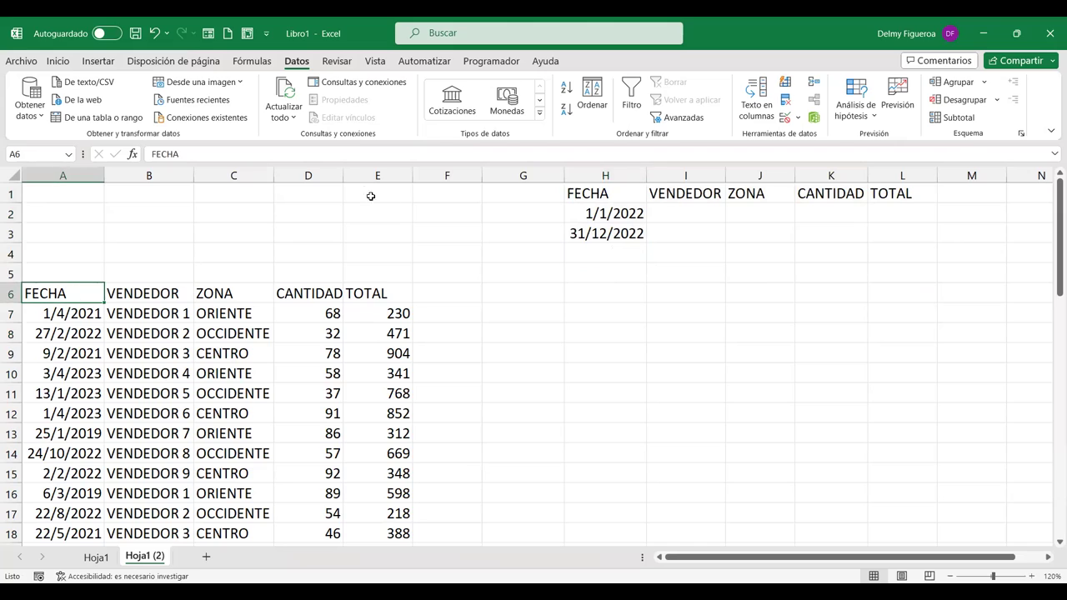
Step: Turn on AutoFilter and filter FECHA to show only the 2022 rows
{"action": "left_click", "coordinate": [631, 96]}
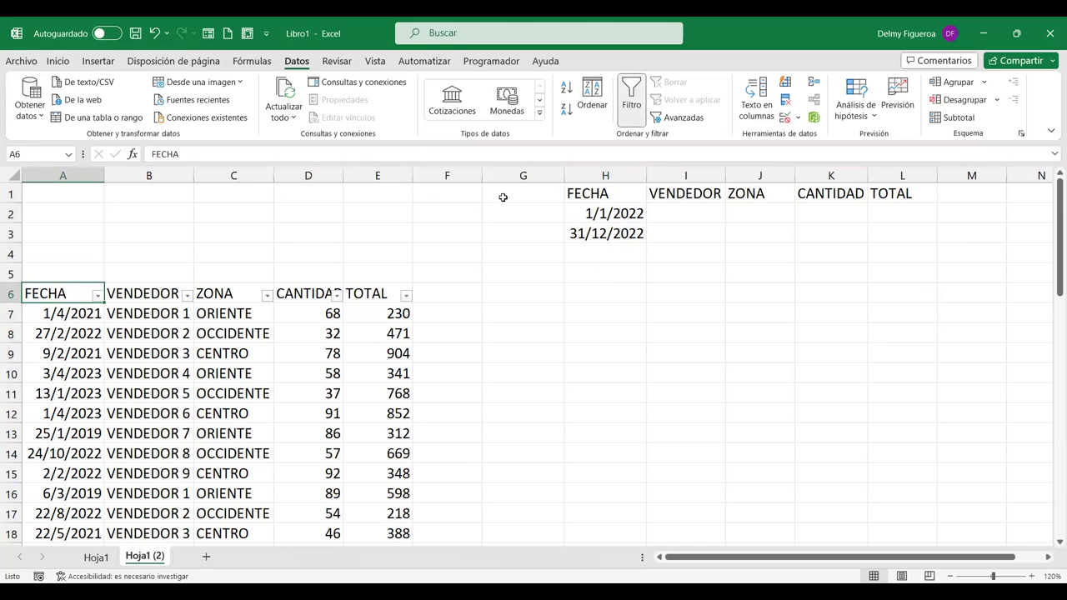
{"action": "left_click", "coordinate": [97, 297]}
{"action": "left_click", "coordinate": [141, 436]}
{"action": "left_click", "coordinate": [141, 462]}
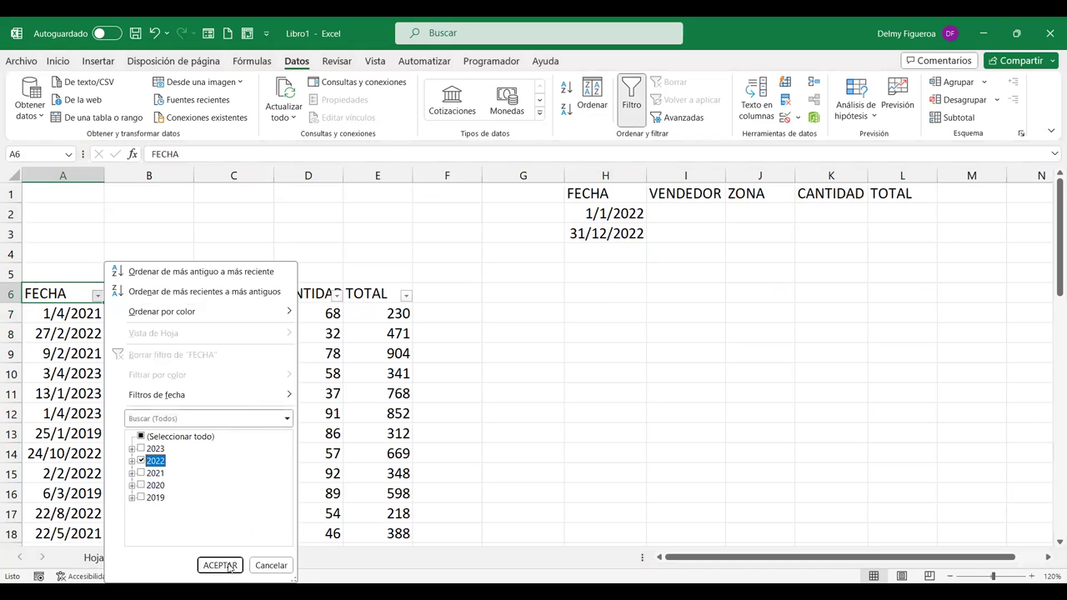
{"action": "left_click", "coordinate": [220, 565]}
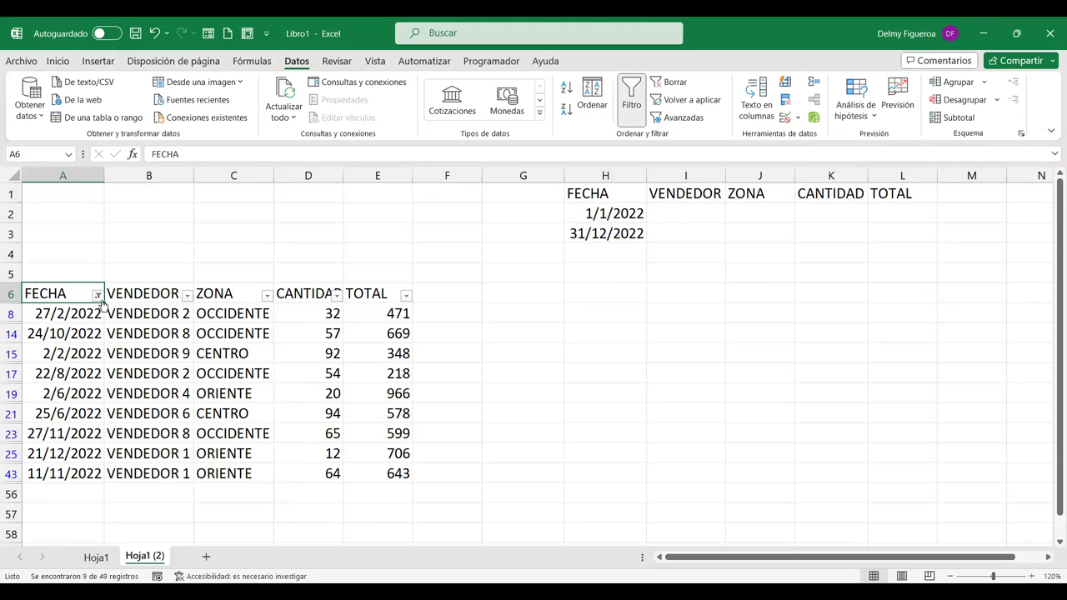
Step: Review the filtered dates, then re-include every year in the FECHA filter
{"action": "left_click", "coordinate": [80, 320]}
{"action": "left_click_drag", "start_coordinate": [77, 334], "coordinate": [75, 472]}
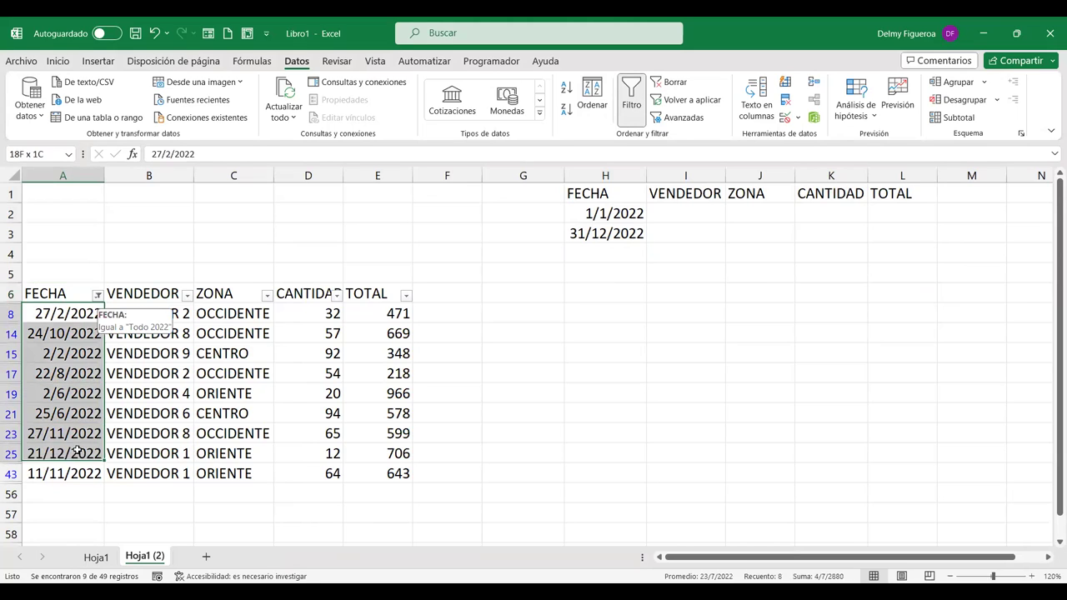
{"action": "left_click", "coordinate": [75, 293]}
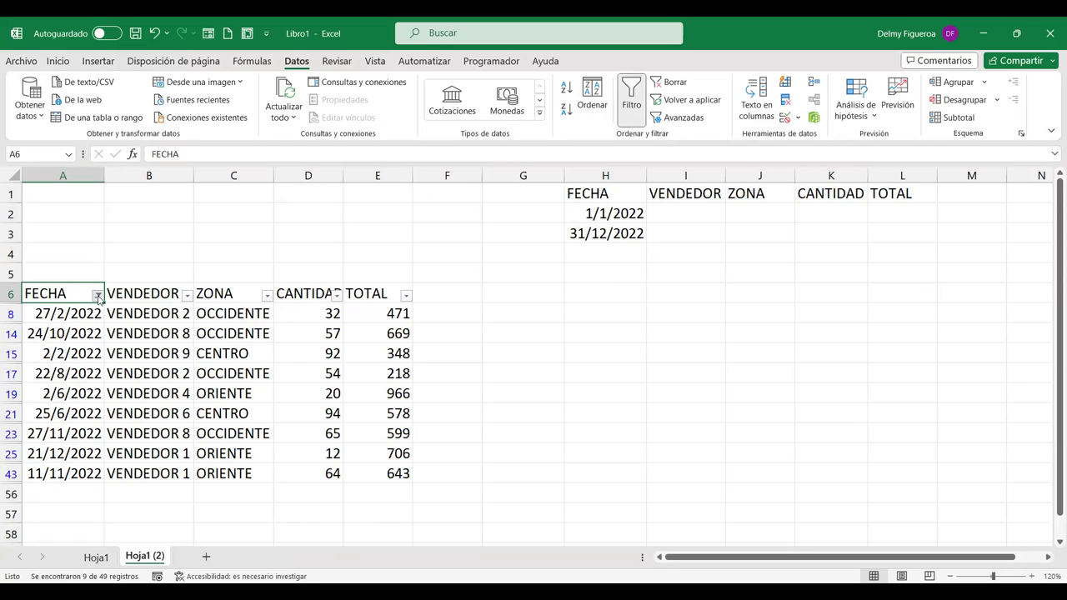
{"action": "key", "text": "alt+Down"}
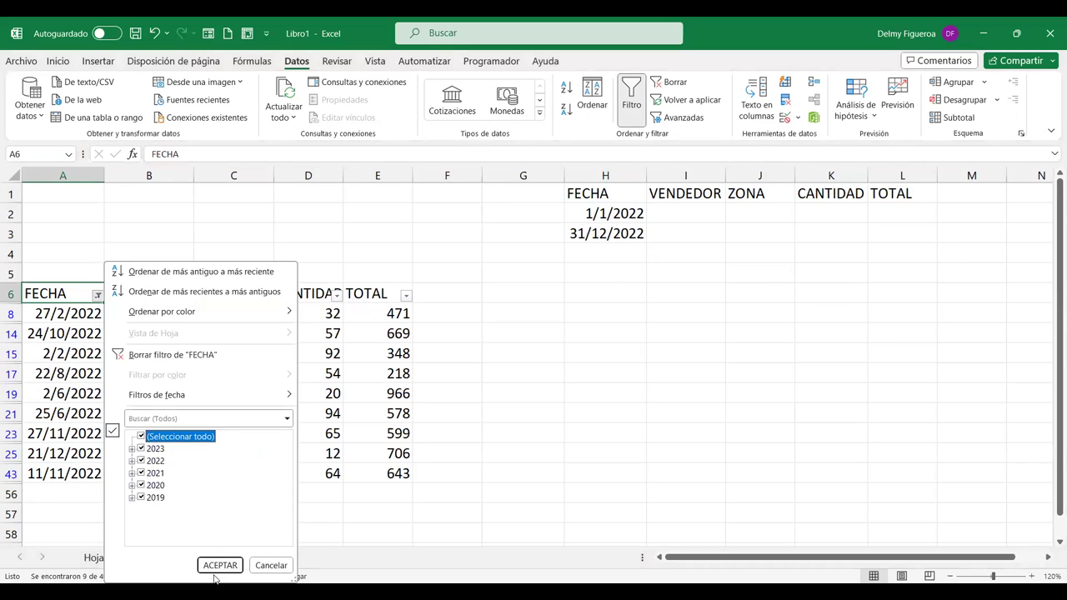
{"action": "left_click", "coordinate": [220, 566]}
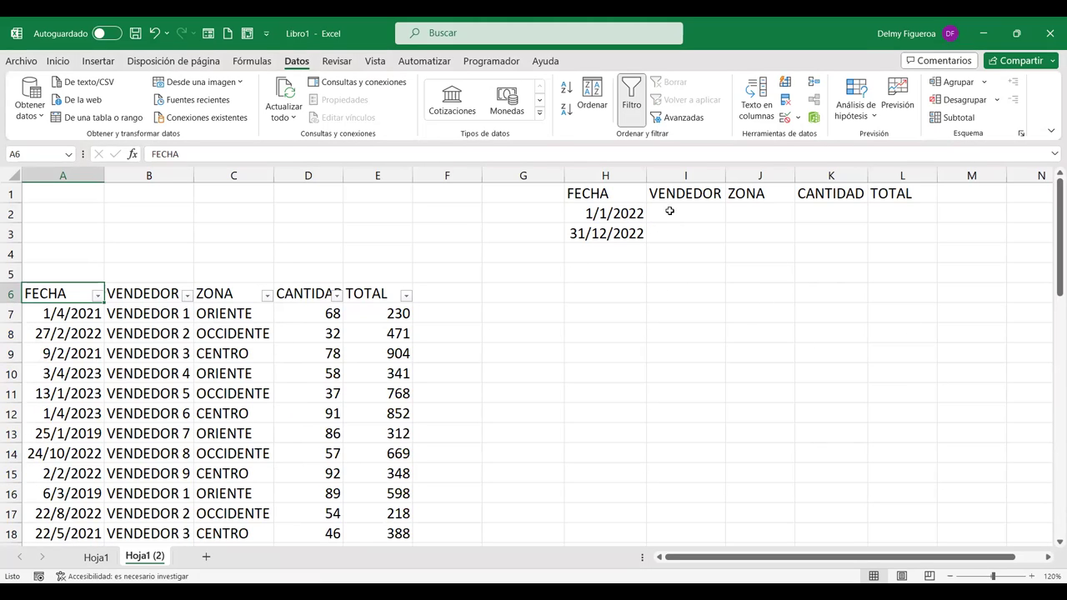
Step: Shift the VENDEDOR–TOTAL headers to J1:M1 and copy FECHA into I1
{"action": "mouse_move", "coordinate": [703, 196]}
{"action": "left_mouse_down"}
{"action": "mouse_move", "coordinate": [879, 198]}
{"action": "mouse_move", "coordinate": [903, 209]}
{"action": "mouse_move", "coordinate": [892, 193]}
{"action": "left_mouse_up"}
{"action": "left_click", "coordinate": [602, 192]}
{"action": "mouse_move", "coordinate": [643, 206]}
{"action": "left_mouse_down"}
{"action": "mouse_move", "coordinate": [737, 206]}
{"action": "mouse_move", "coordinate": [635, 208]}
{"action": "mouse_move", "coordinate": [689, 210]}
{"action": "left_mouse_up"}
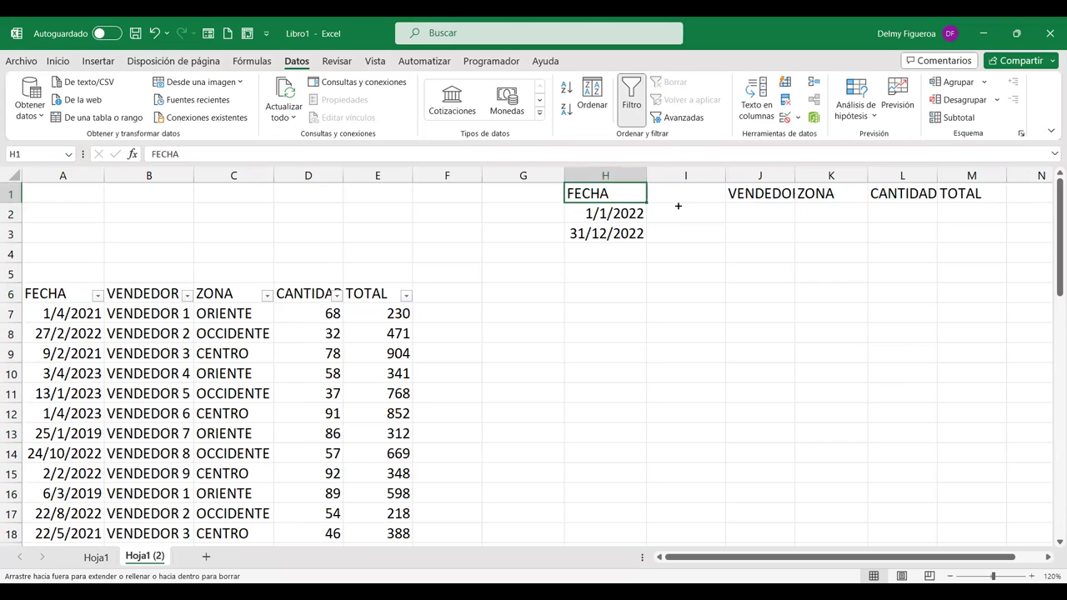
Step: Move 31/12/2022 from H3 to I2 and autofit columns J and L
{"action": "left_click", "coordinate": [607, 229]}
{"action": "key", "text": "Delete"}
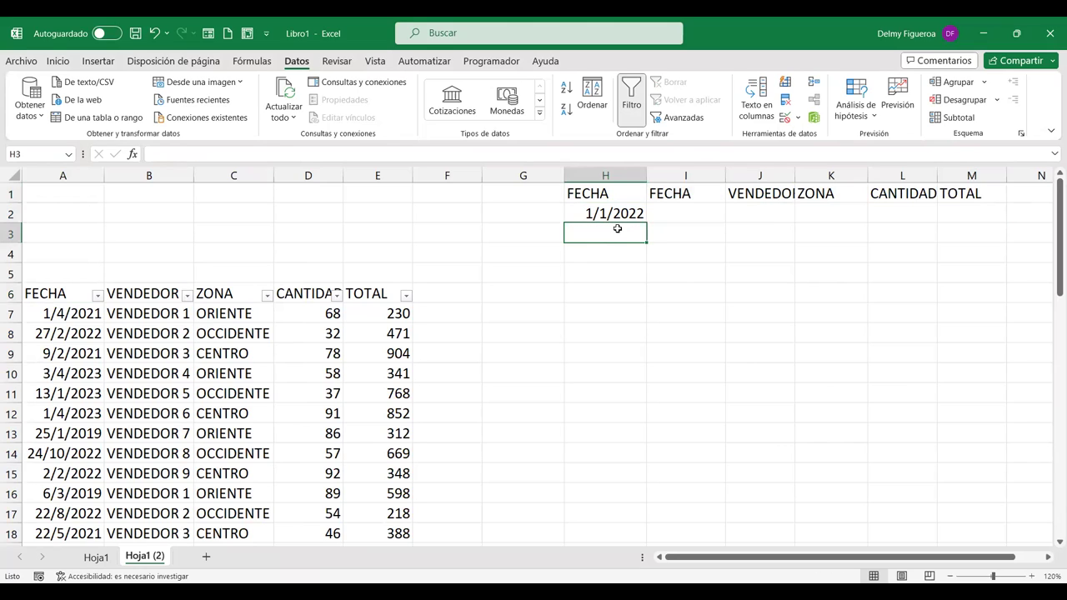
{"action": "left_click", "coordinate": [700, 209]}
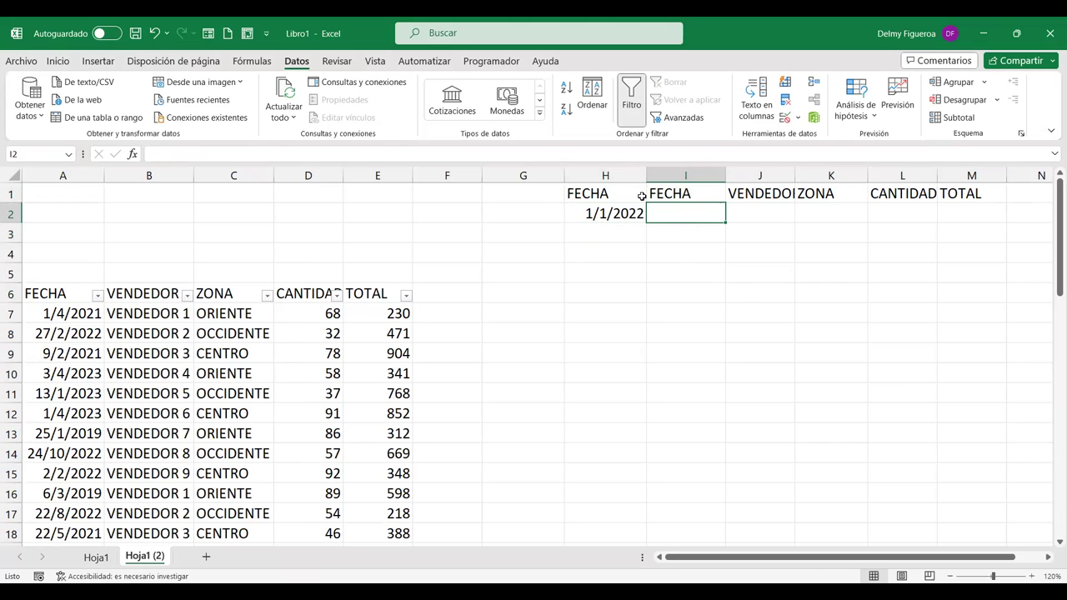
{"action": "double_click", "coordinate": [795, 175]}
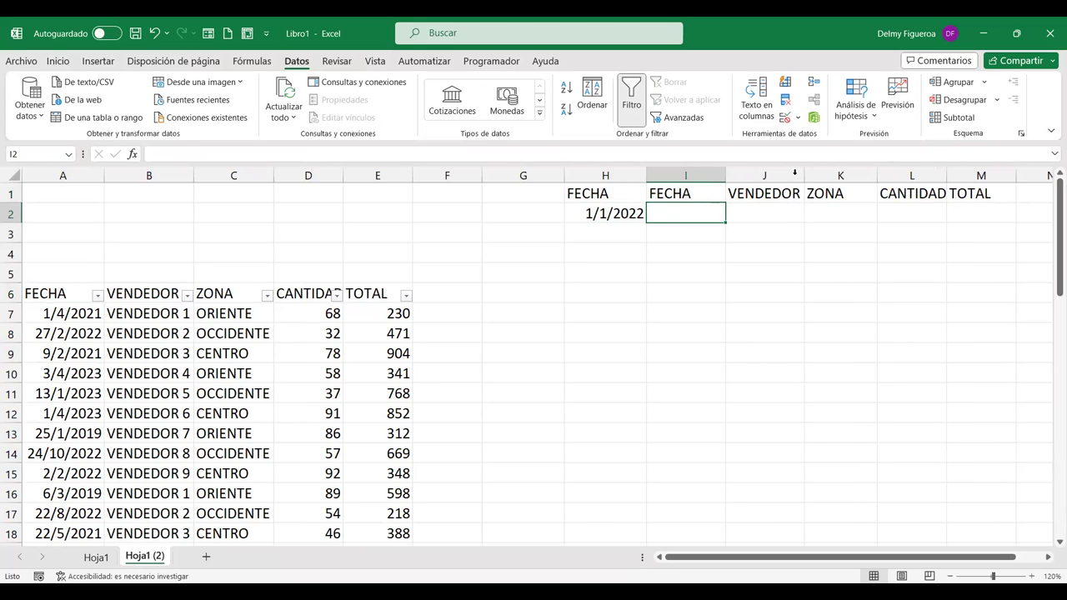
{"action": "double_click", "coordinate": [946, 176]}
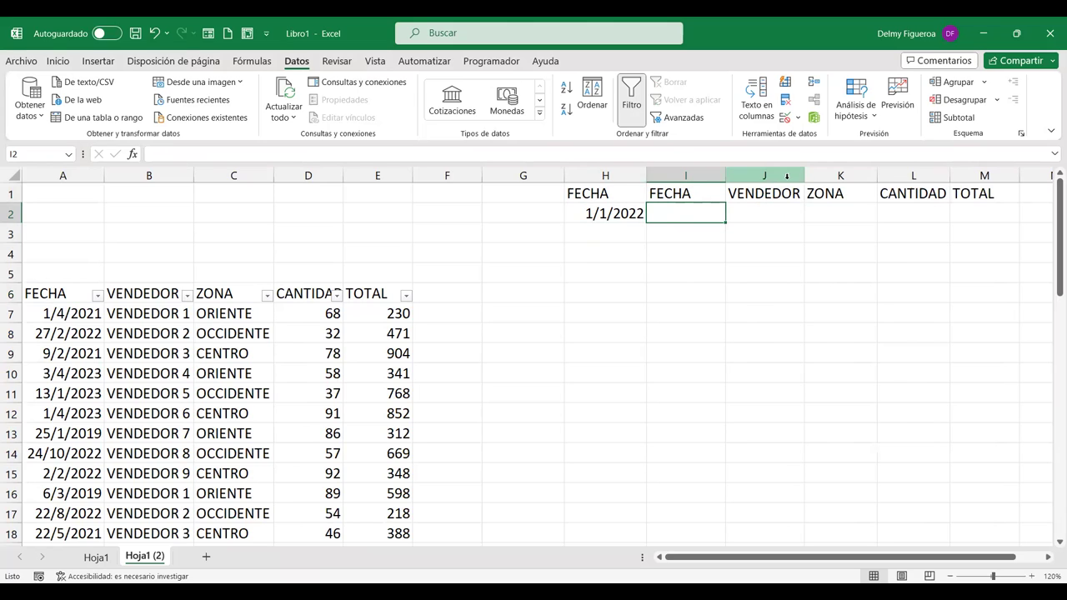
{"action": "type", "text": "31/12/2022"}
{"action": "key", "text": "Return"}
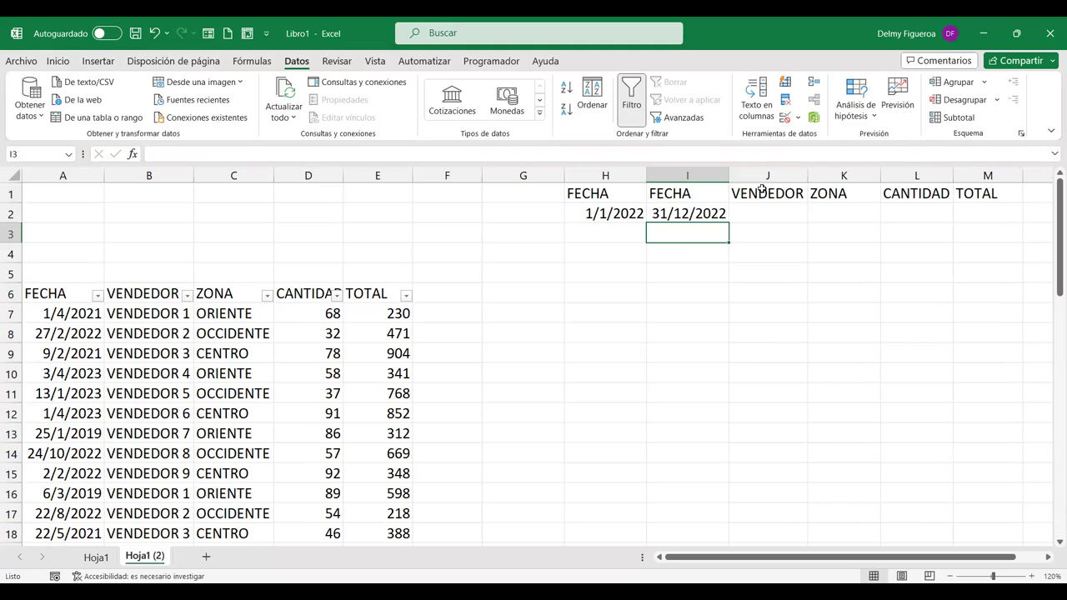
{"action": "left_click", "coordinate": [614, 289]}
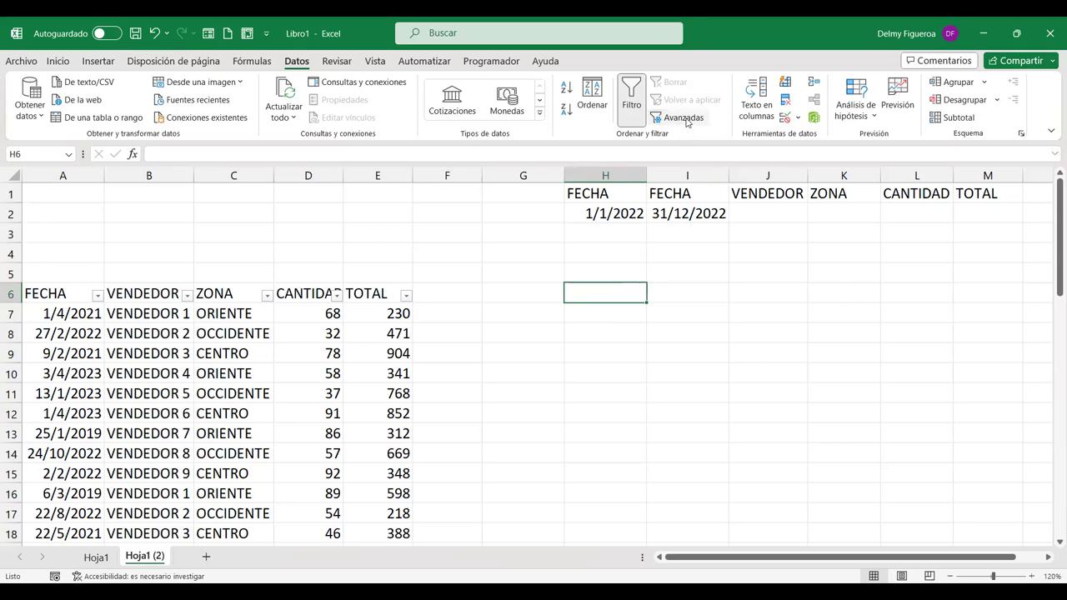
Step: Set Advanced Filter to copy results elsewhere, keeping the list range $A$6:$E$55
{"action": "left_click", "coordinate": [685, 119]}
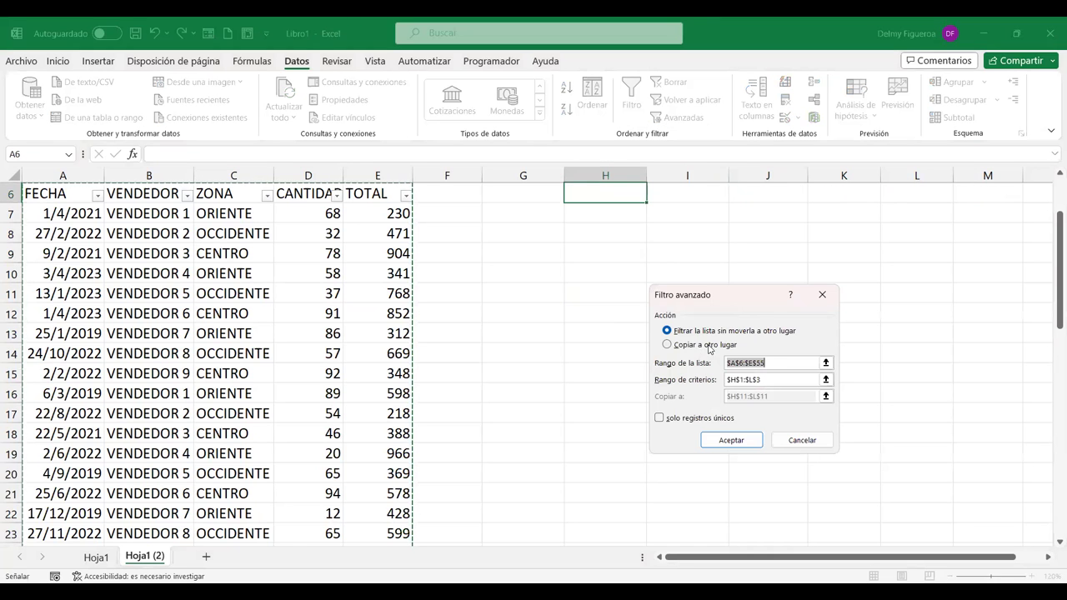
{"action": "left_click", "coordinate": [683, 346]}
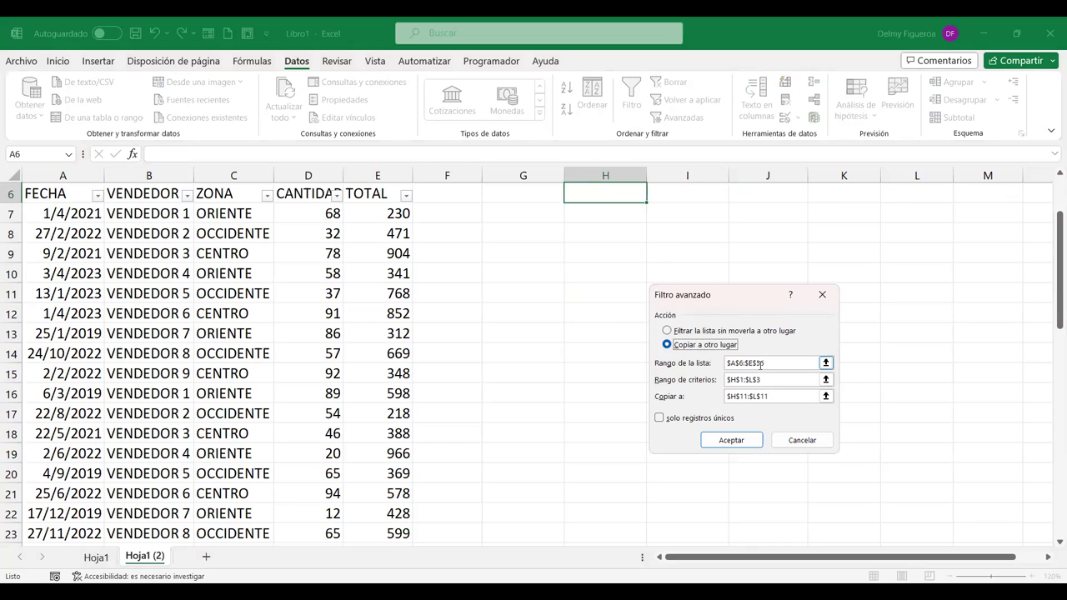
{"action": "left_click", "coordinate": [781, 365]}
{"action": "key", "text": "ctrl+a"}
{"action": "key", "text": "BackSpace"}
{"action": "key", "text": "ctrl+z"}
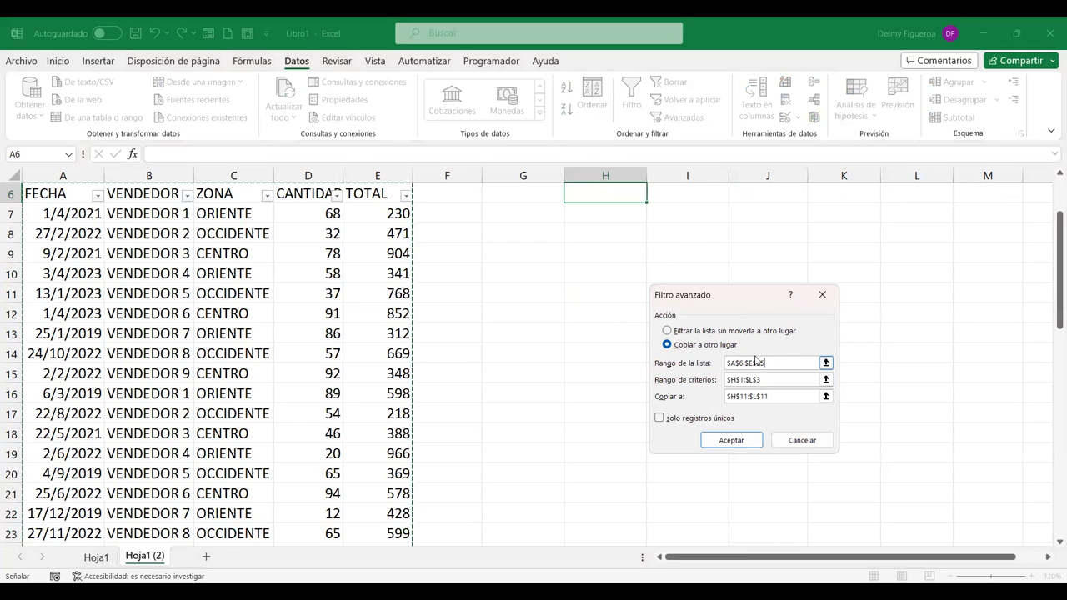
Step: Run the filter with criteria range H1:M2 and output to H6; only headers appear
{"action": "left_click", "coordinate": [769, 380]}
{"action": "double_click", "coordinate": [771, 383]}
{"action": "key", "text": "BackSpace"}
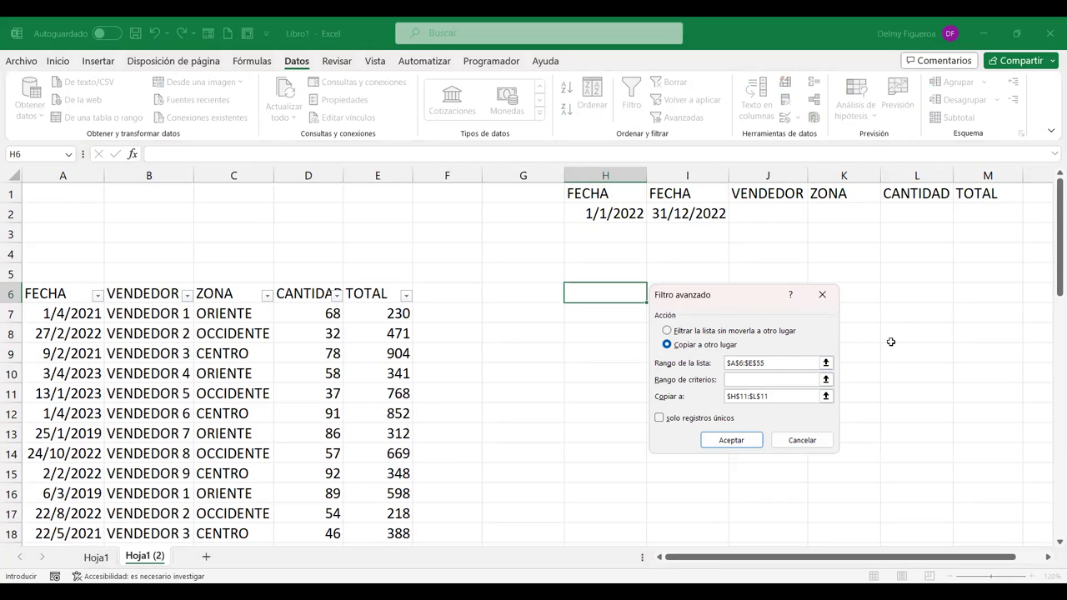
{"action": "left_click", "coordinate": [625, 195]}
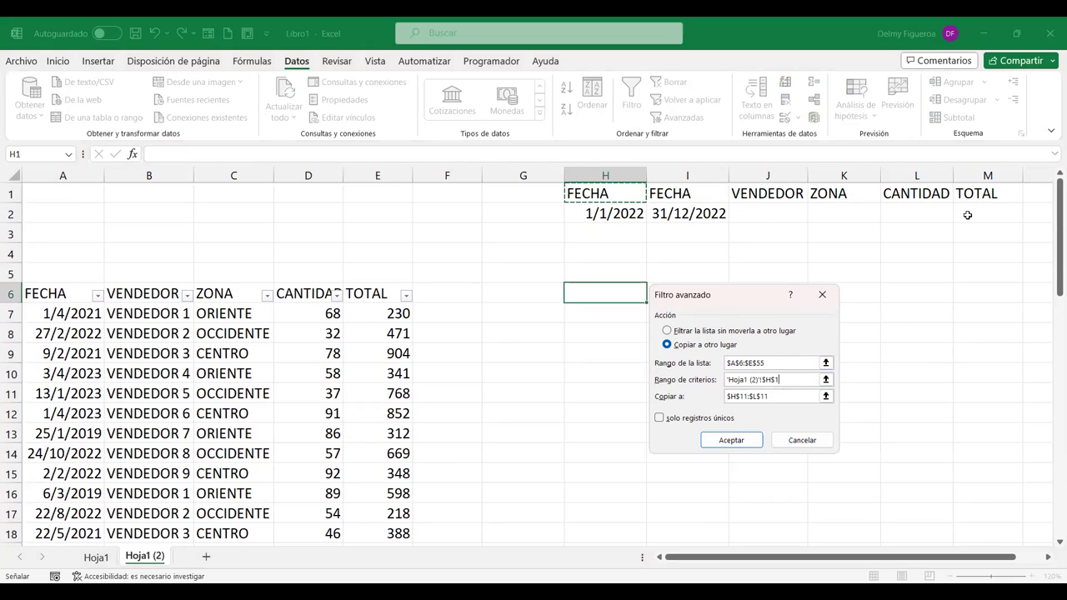
{"action": "left_click_drag", "start_coordinate": [728, 215], "coordinate": [1017, 210]}
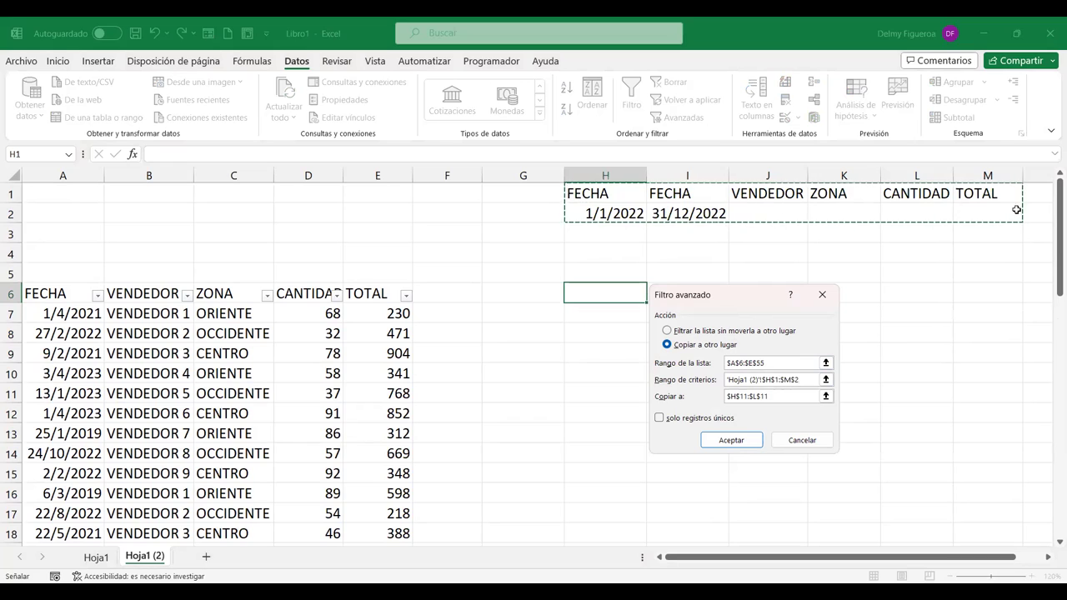
{"action": "left_click_drag", "start_coordinate": [789, 397], "coordinate": [653, 377]}
{"action": "key", "text": "BackSpace"}
{"action": "left_click", "coordinate": [606, 291]}
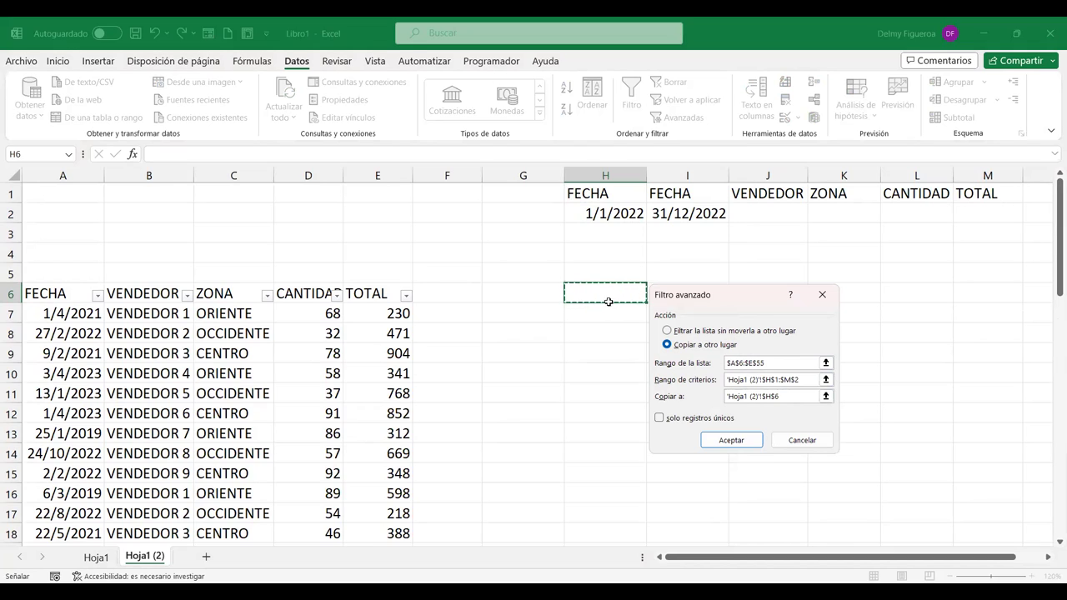
{"action": "left_click", "coordinate": [734, 444]}
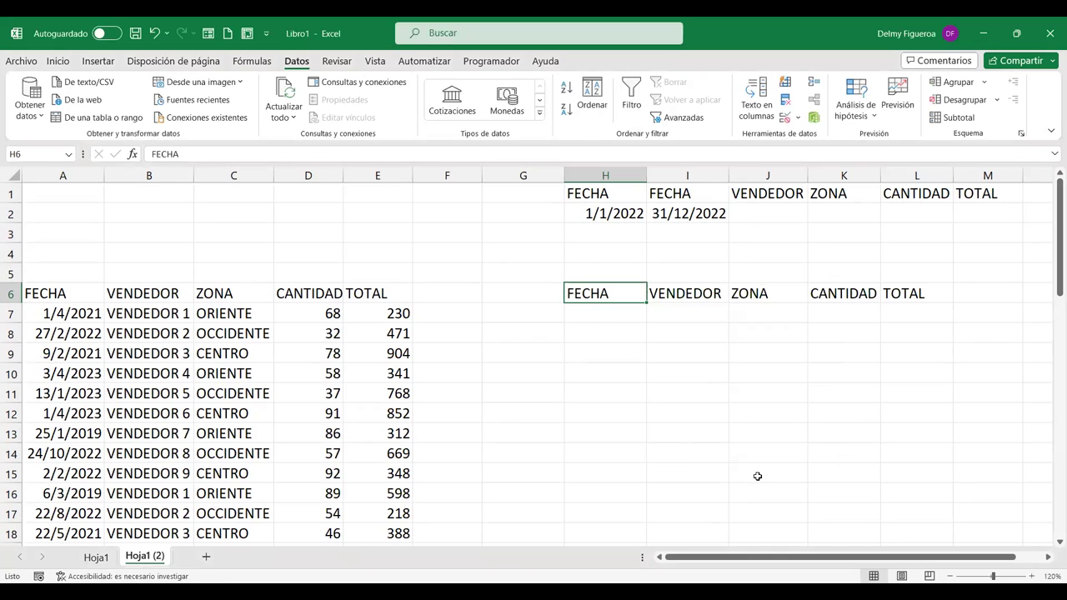
Step: Delete the header-only filter output in row 6
{"action": "left_click", "coordinate": [611, 215]}
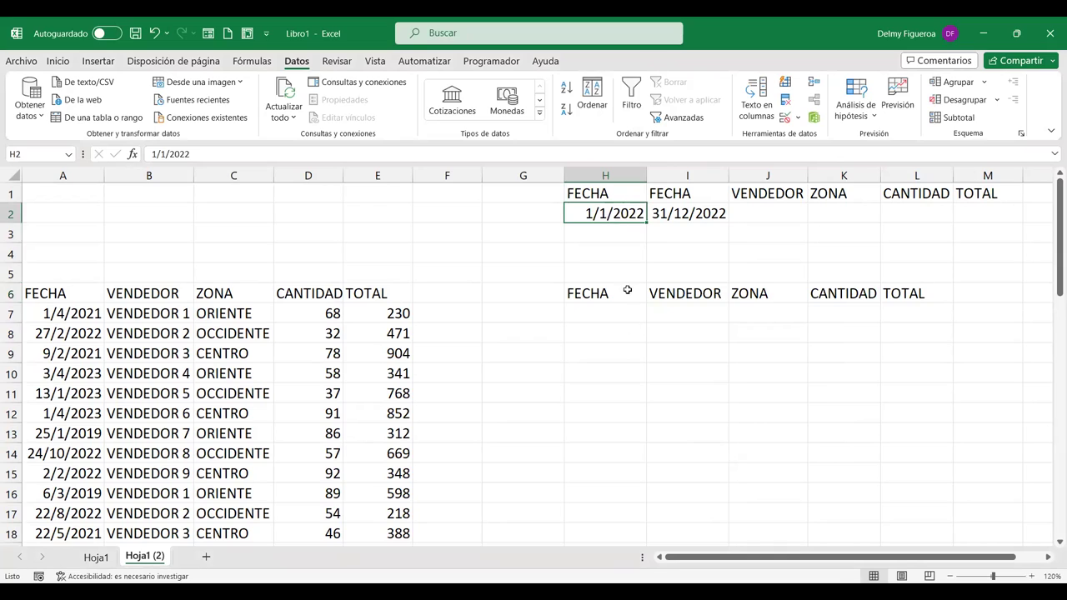
{"action": "left_click_drag", "start_coordinate": [628, 289], "coordinate": [972, 338]}
{"action": "key", "text": "Delete"}
Step: Change the H2 start-date criterion to >1/1/2022
{"action": "left_click", "coordinate": [617, 212]}
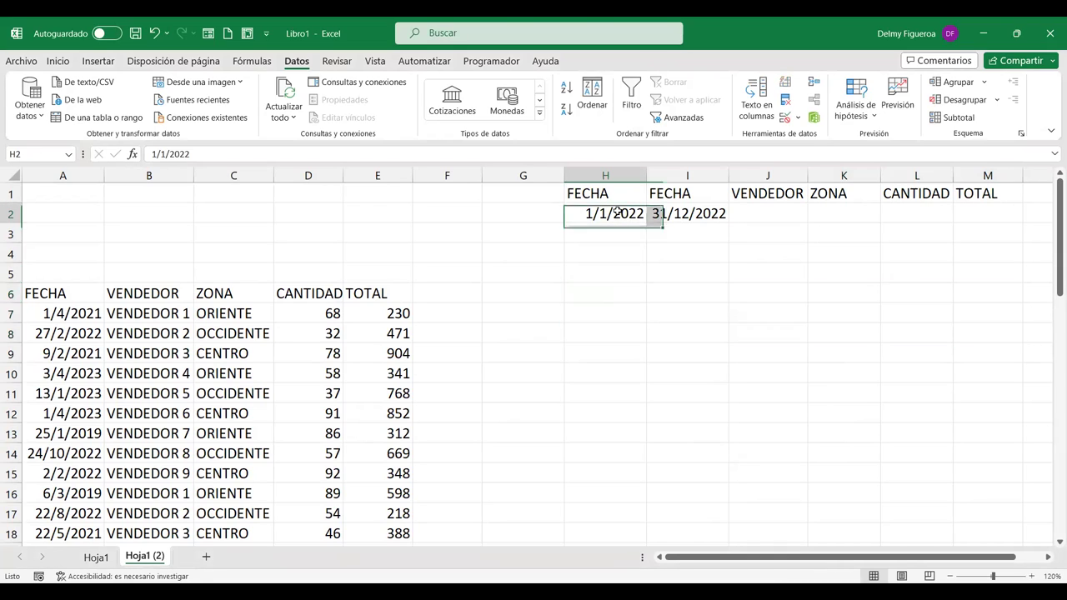
{"action": "double_click", "coordinate": [617, 212]}
{"action": "key", "text": "Home"}
{"action": "type", "text": "<"}
{"action": "key", "text": "BackSpace"}
{"action": "type", "text": ">"}
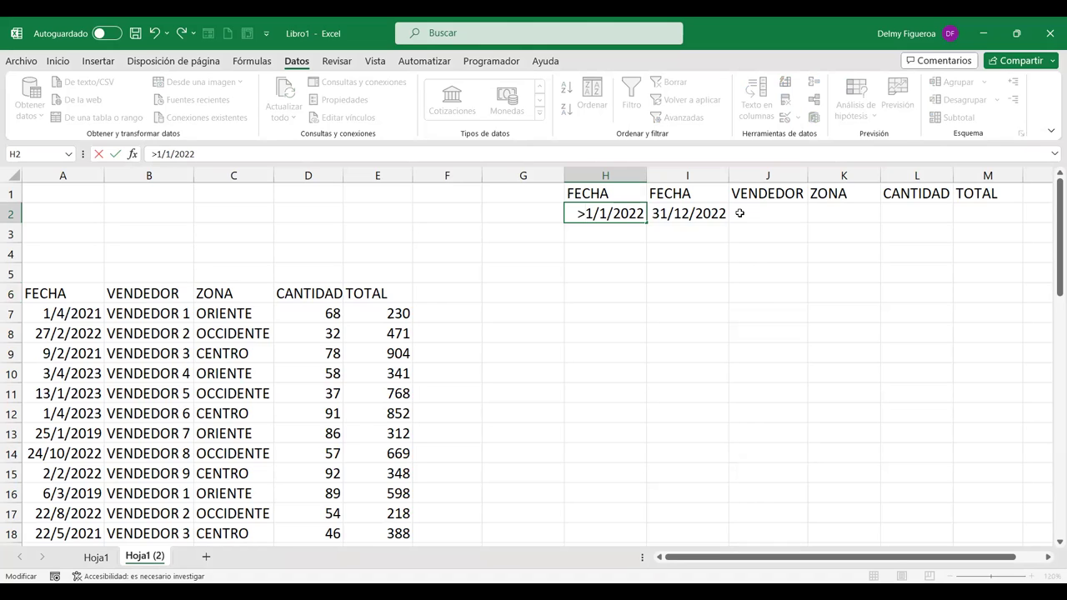
{"action": "key", "text": "Return"}
Step: Return to H2 and reopen its criterion for editing
{"action": "key", "text": "Up"}
{"action": "key", "text": "Right"}
{"action": "key", "text": "Left"}
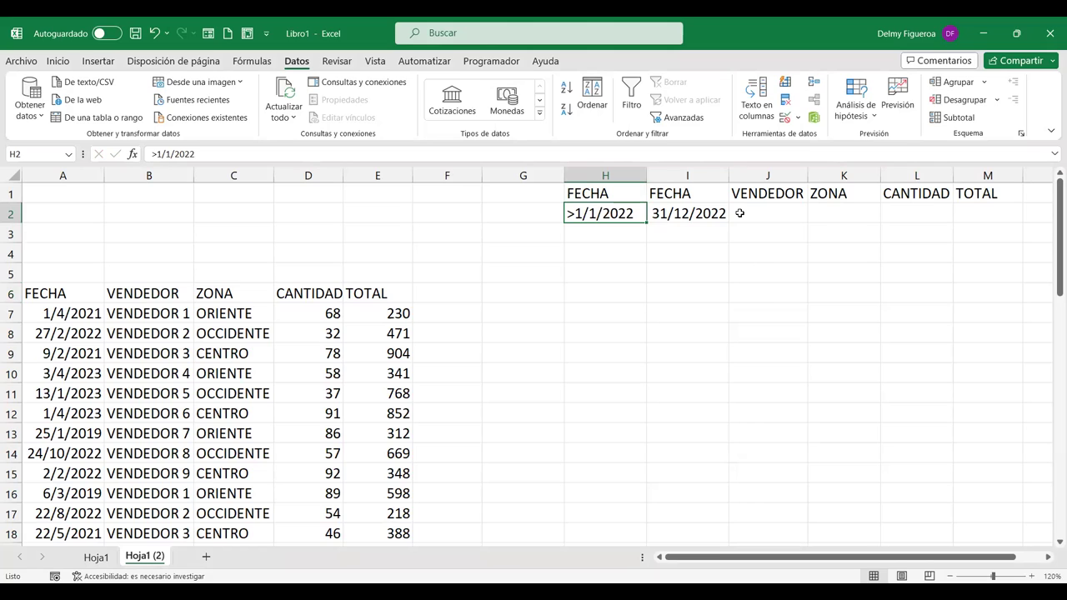
{"action": "key", "text": "F2"}
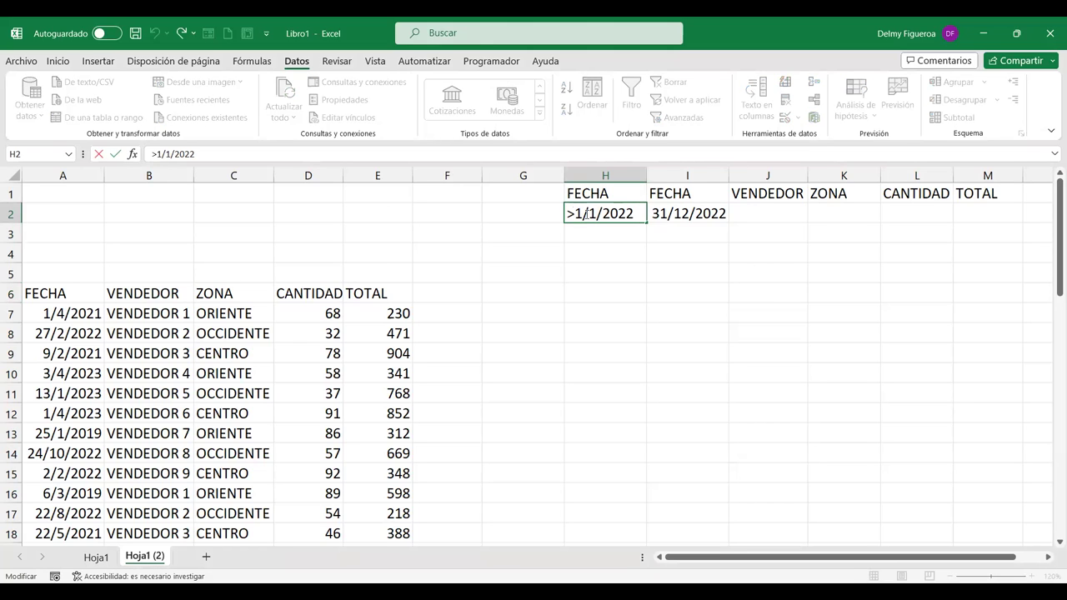
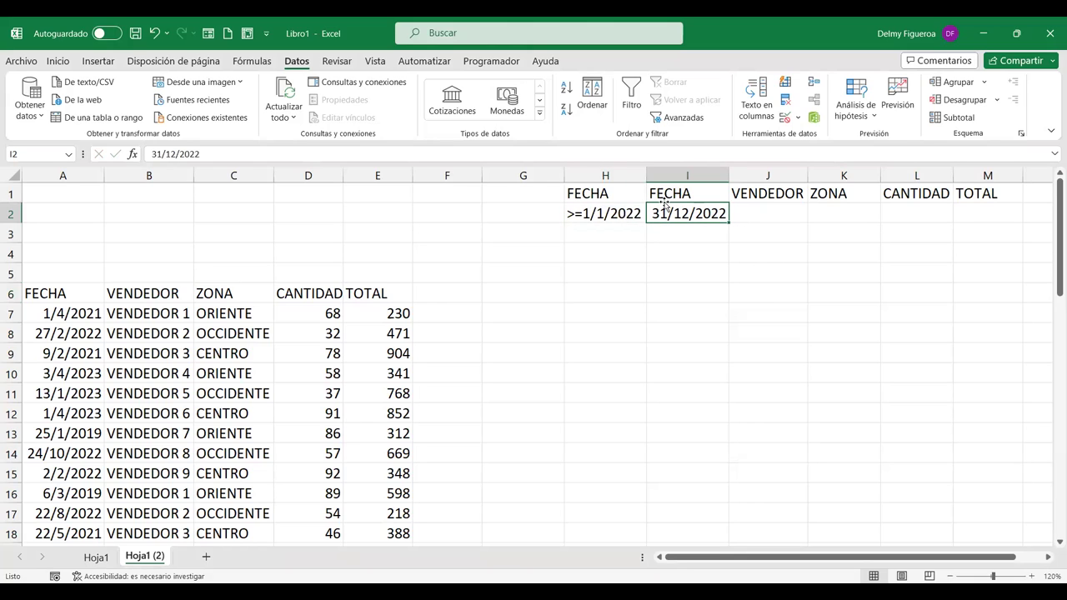
Step: Change the I2 criterion to <=31/12/2022 and AutoFit column I so it shows fully
{"action": "key", "text": "F2"}
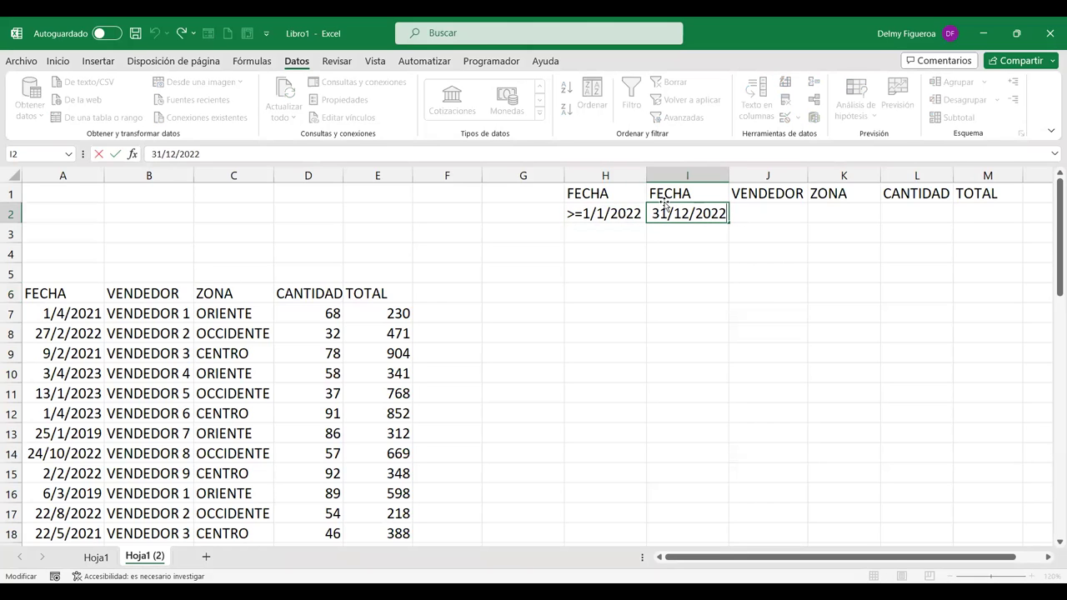
{"action": "type", "text": "<"}
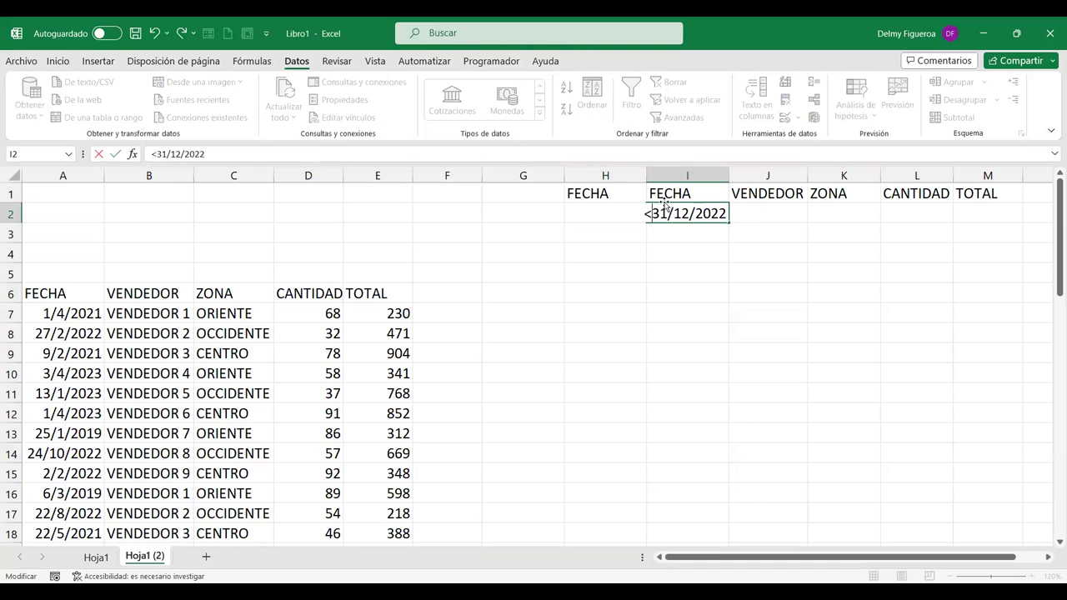
{"action": "type", "text": "="}
{"action": "key", "text": "Return"}
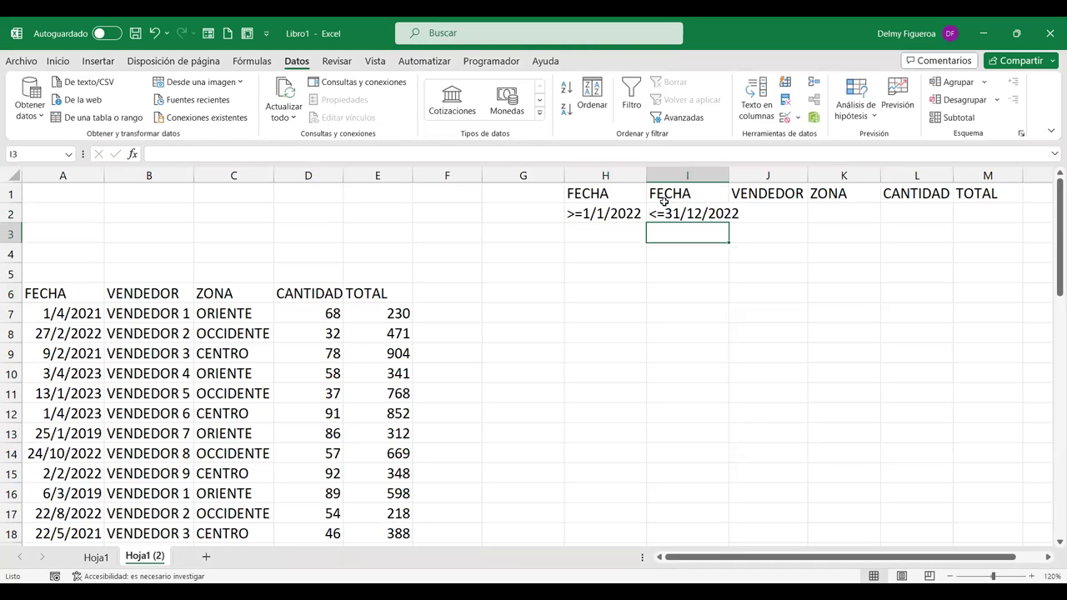
{"action": "left_click", "coordinate": [608, 209]}
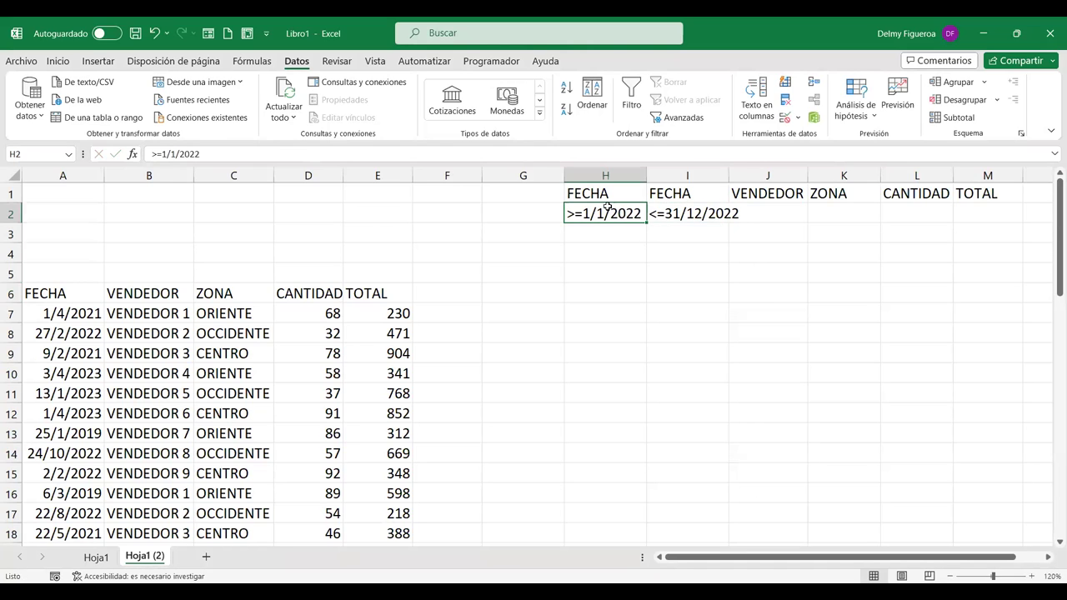
{"action": "left_click", "coordinate": [707, 214]}
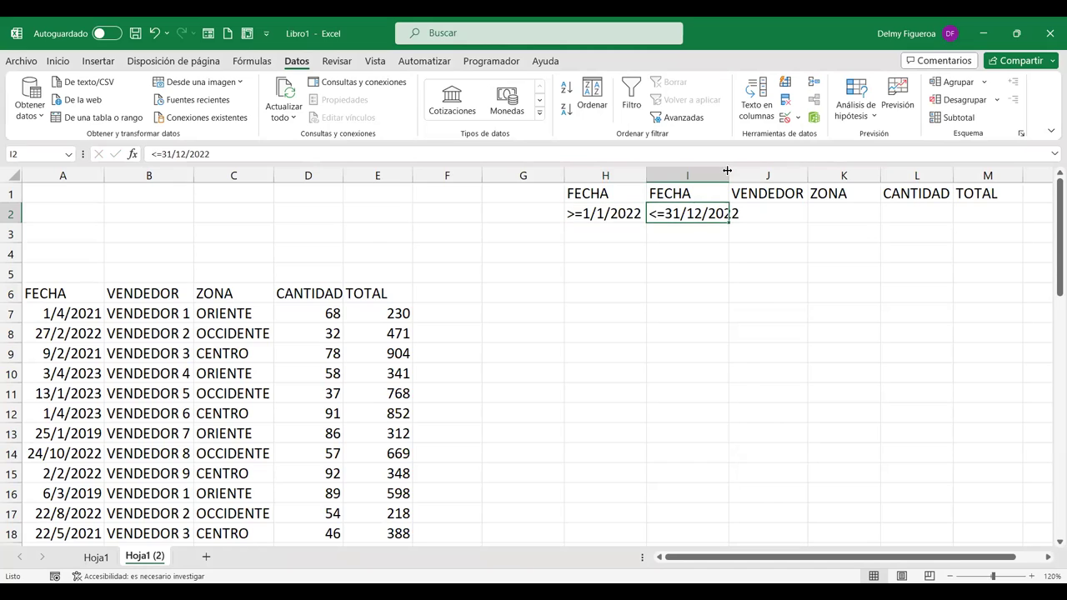
{"action": "double_click", "coordinate": [728, 175]}
{"action": "left_click", "coordinate": [612, 277]}
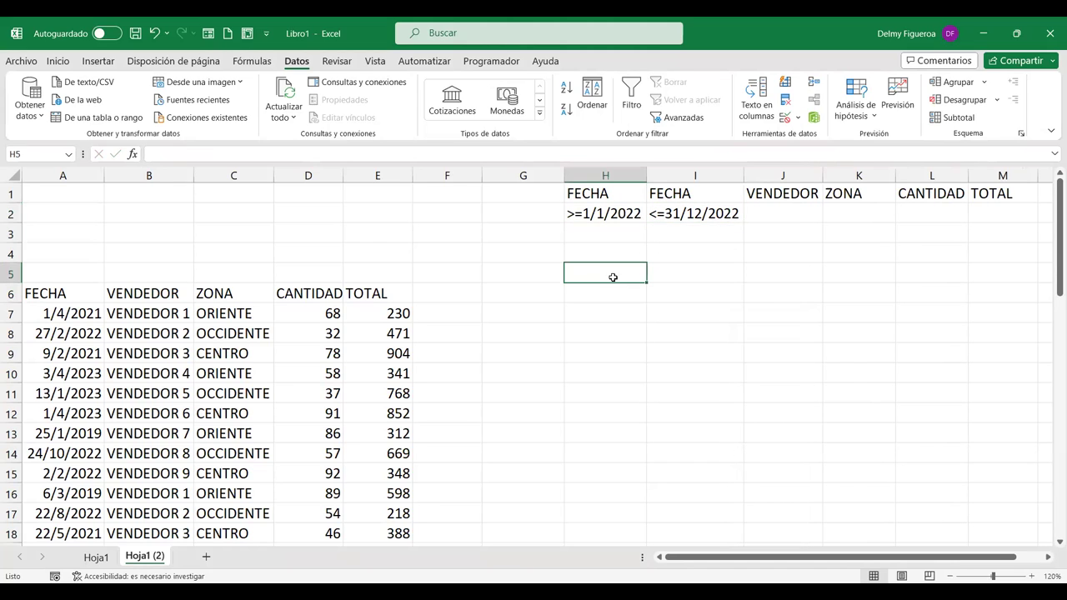
Step: Run Advanced Filter with criteria range Criterios, copying the matching 2022 rows to H5
{"action": "left_click", "coordinate": [682, 119]}
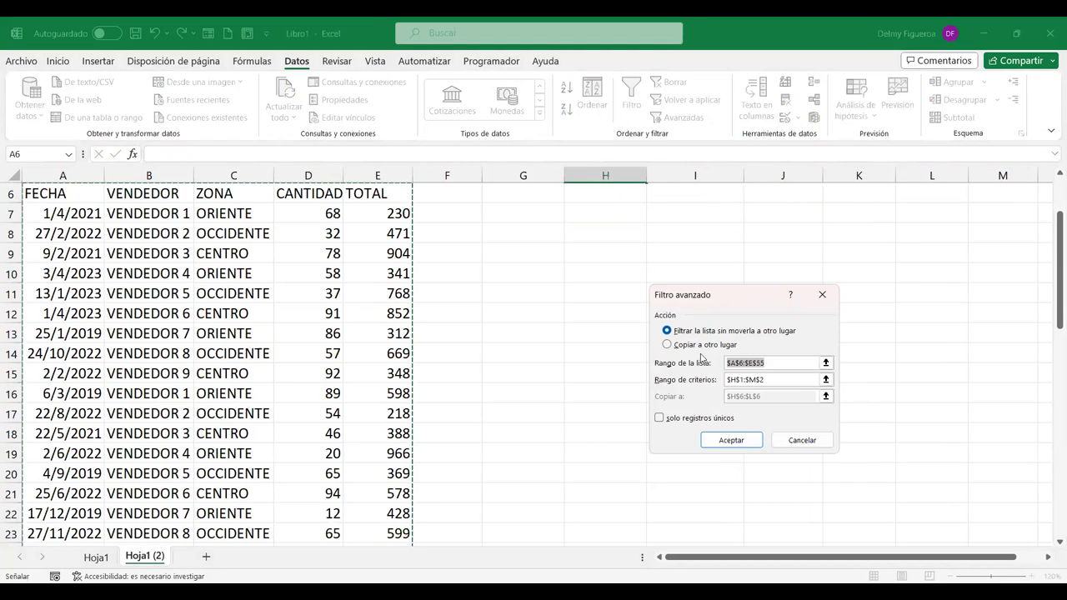
{"action": "left_click", "coordinate": [667, 344]}
{"action": "left_click", "coordinate": [776, 362]}
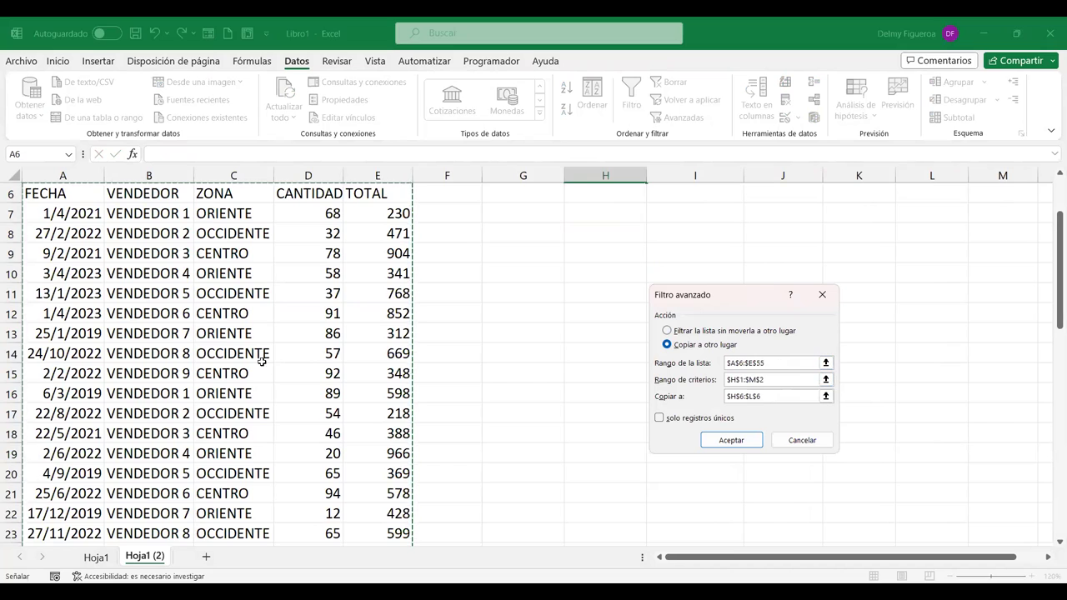
{"action": "scroll", "coordinate": [315, 386], "scroll_direction": "down", "scroll_amount": 6}
{"action": "scroll", "coordinate": [312, 383], "scroll_direction": "down", "scroll_amount": 5}
{"action": "scroll", "coordinate": [376, 479], "scroll_direction": "up", "scroll_amount": 2}
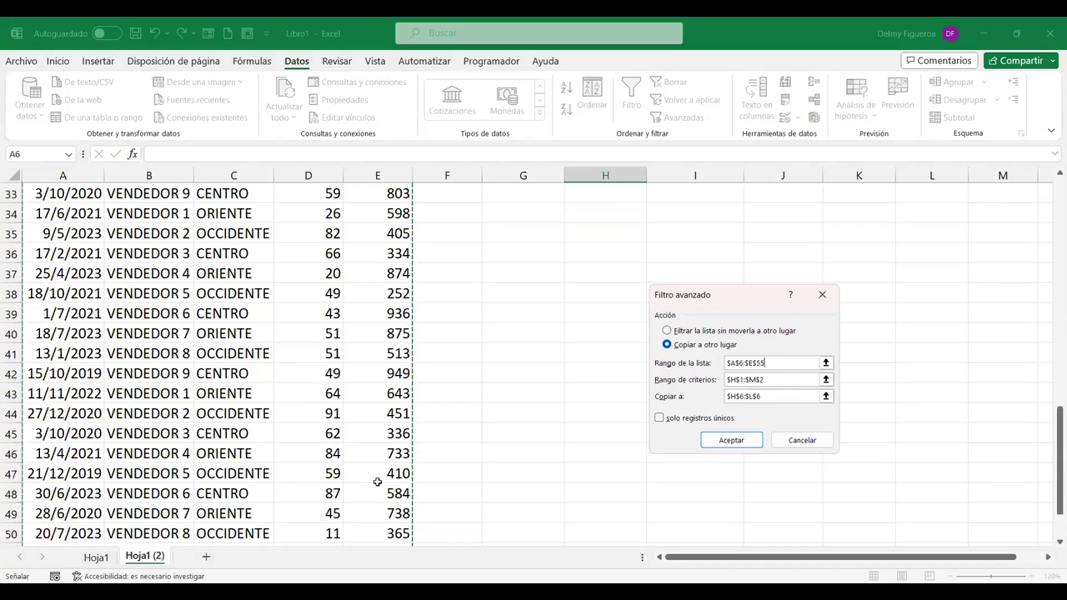
{"action": "scroll", "coordinate": [376, 478], "scroll_direction": "up", "scroll_amount": 11}
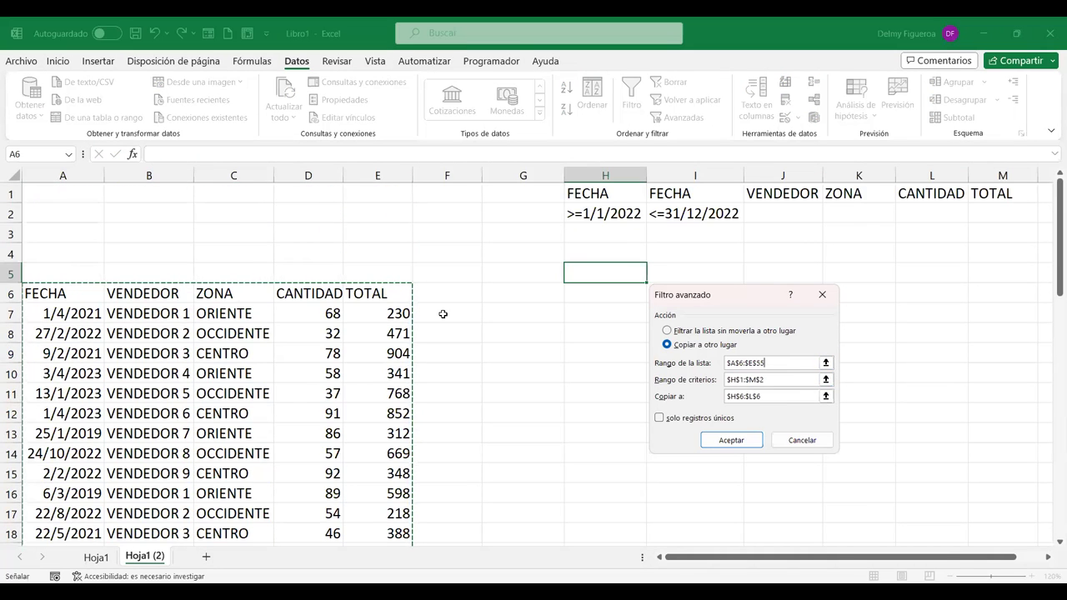
{"action": "left_click", "coordinate": [778, 382]}
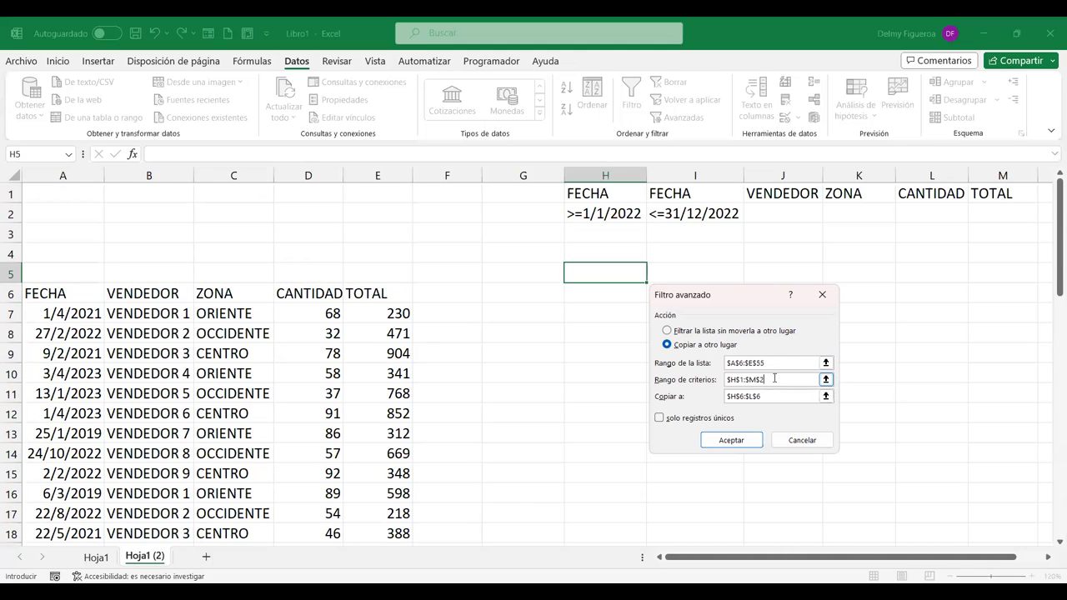
{"action": "key", "text": "BackSpace"}
{"action": "key", "text": "ctrl+v"}
{"action": "key", "text": "Tab"}
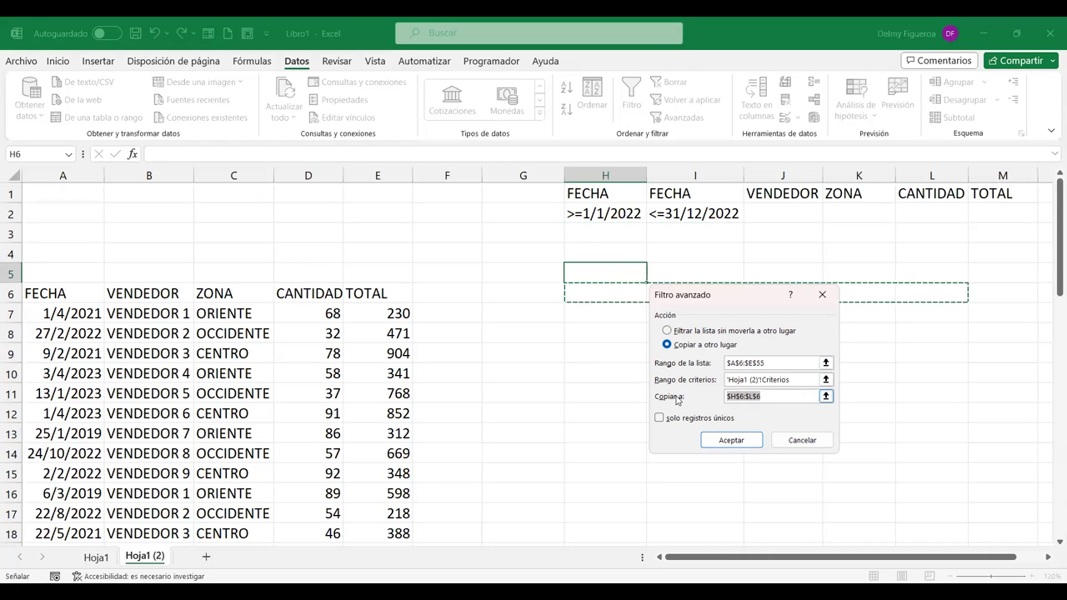
{"action": "left_click", "coordinate": [615, 270]}
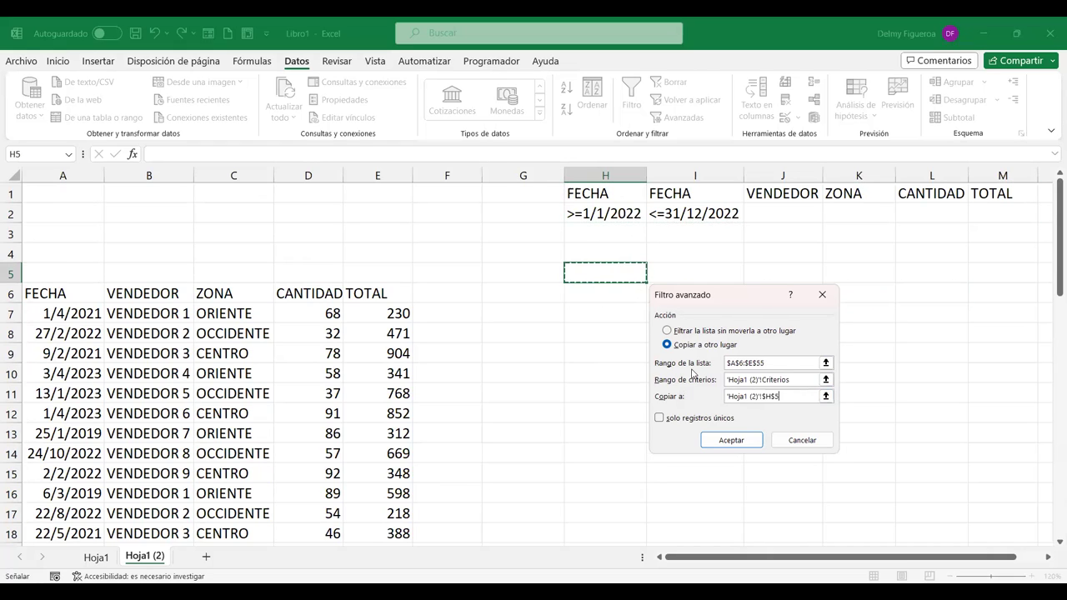
{"action": "left_click", "coordinate": [750, 439]}
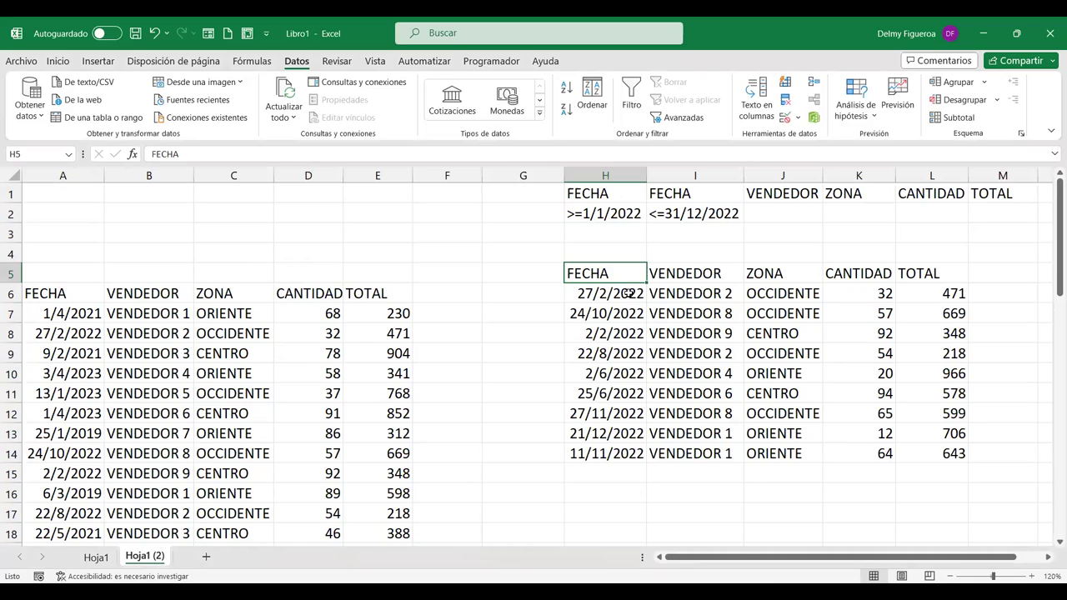
Step: Copy the filtered table H5:L14 and add a new blank sheet, Hoja3
{"action": "left_click_drag", "start_coordinate": [629, 293], "coordinate": [625, 454]}
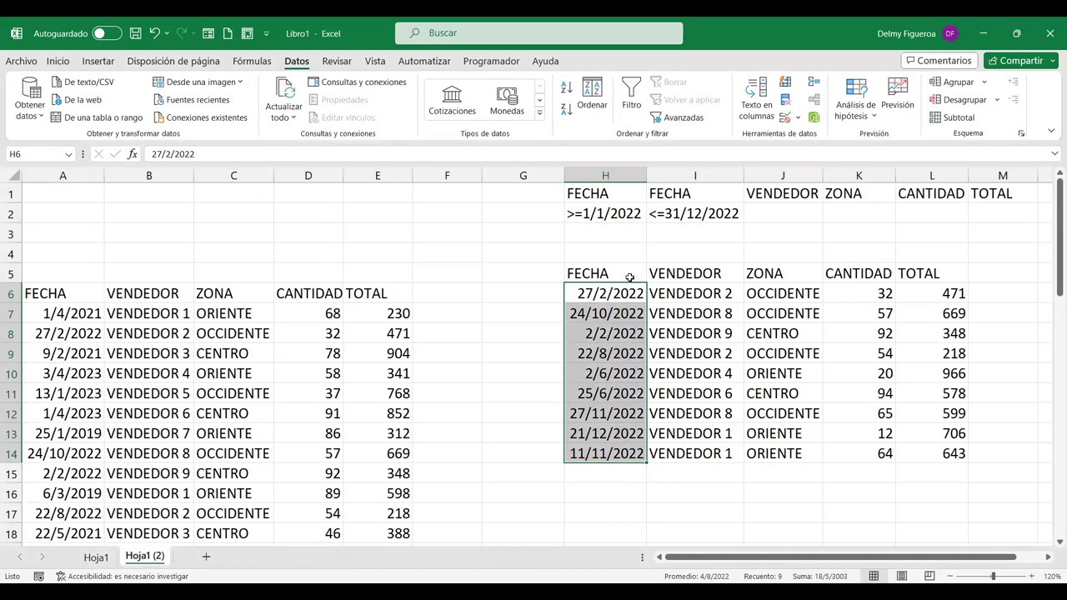
{"action": "mouse_move", "coordinate": [623, 273]}
{"action": "left_mouse_down"}
{"action": "mouse_move", "coordinate": [929, 440]}
{"action": "mouse_move", "coordinate": [927, 454]}
{"action": "left_mouse_up"}
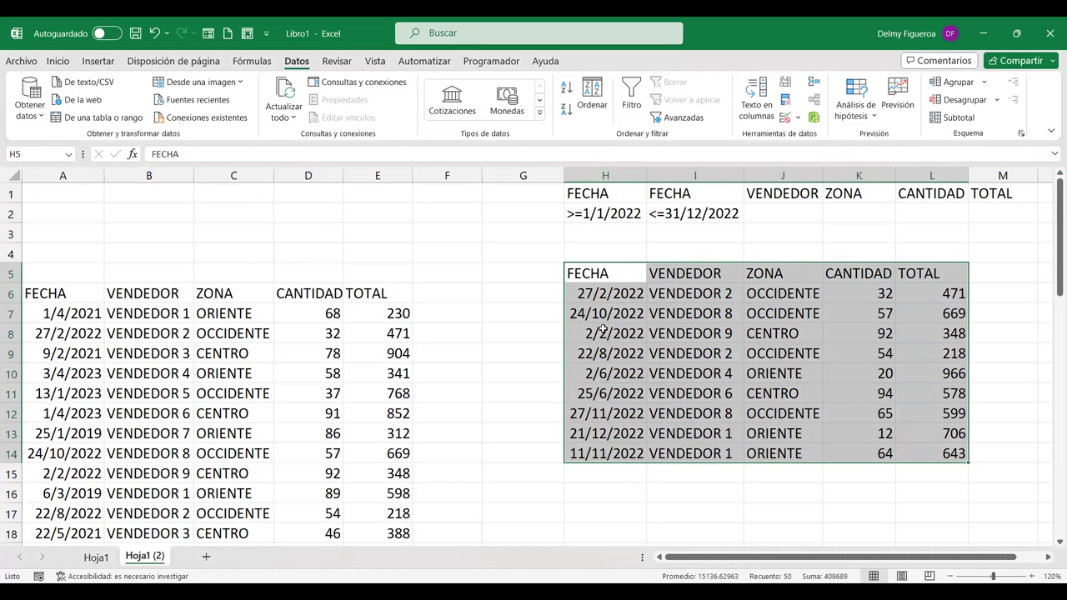
{"action": "key", "text": "ctrl+c"}
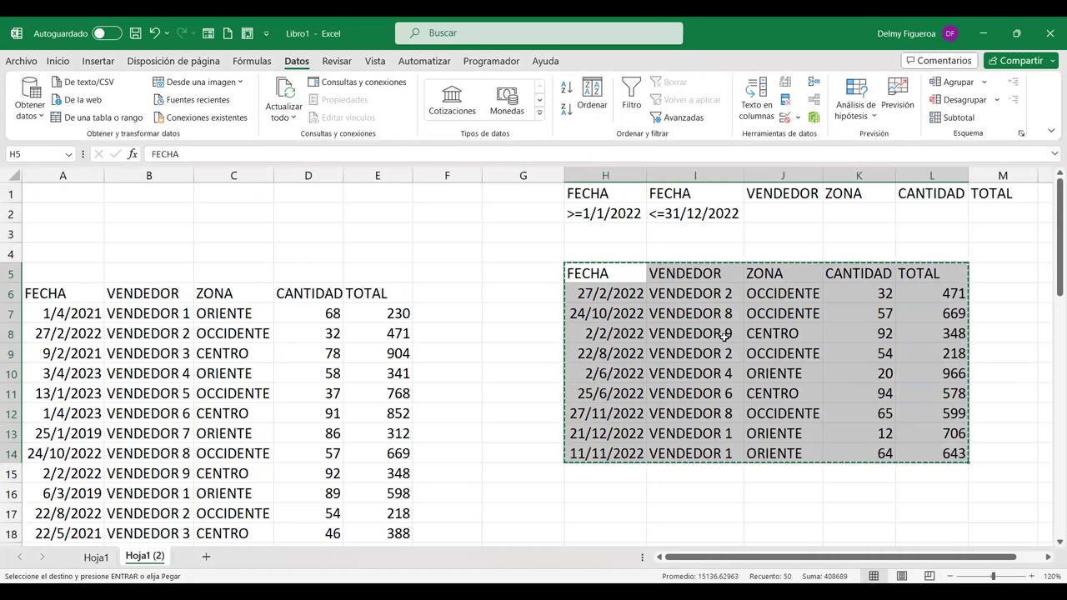
{"action": "left_click", "coordinate": [206, 558]}
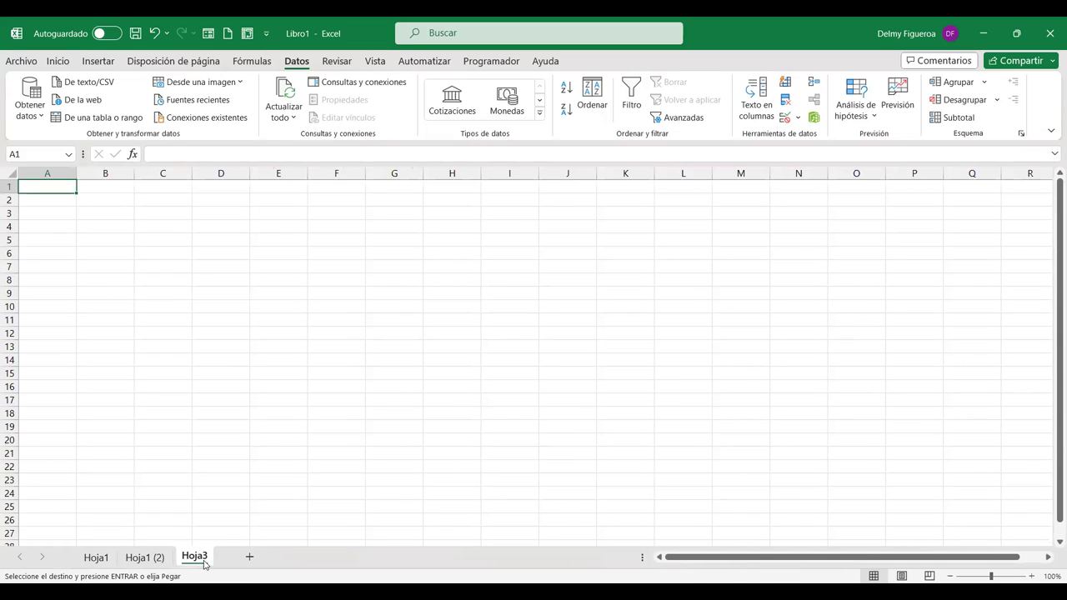
Step: Paste the table at A1 of Hoja3, AutoFit columns A–C, and return to Hoja1 (2)
{"action": "key", "text": "ctrl+v"}
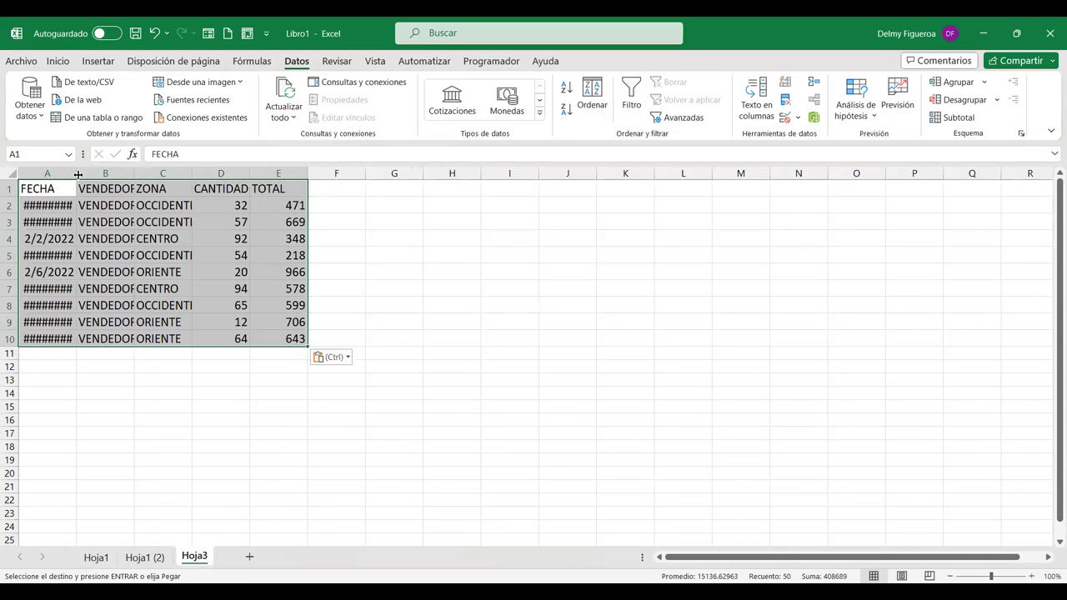
{"action": "double_click", "coordinate": [77, 174]}
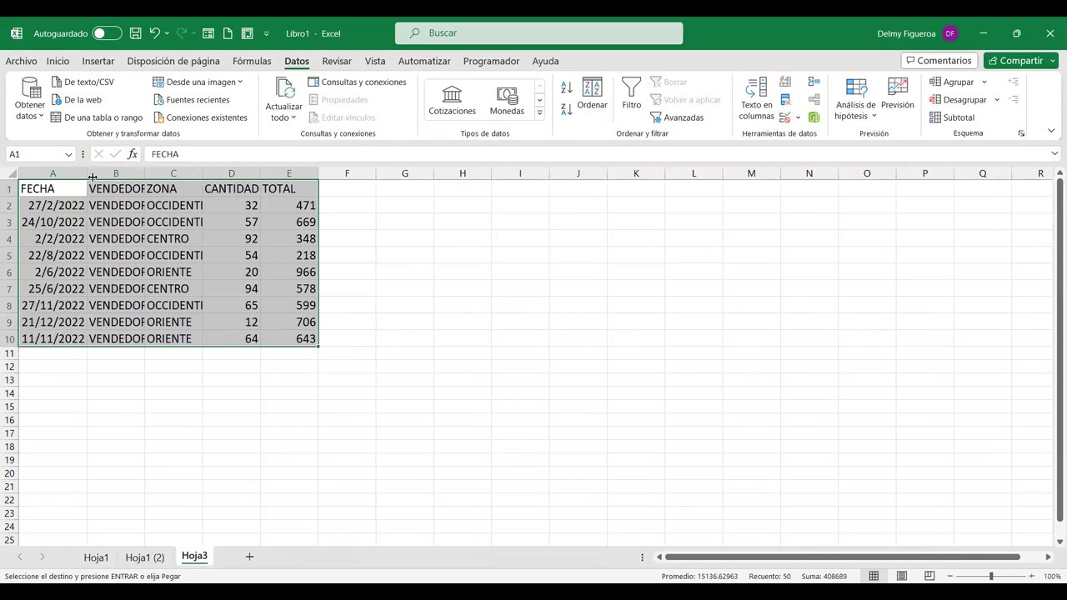
{"action": "double_click", "coordinate": [145, 175]}
{"action": "double_click", "coordinate": [218, 174]}
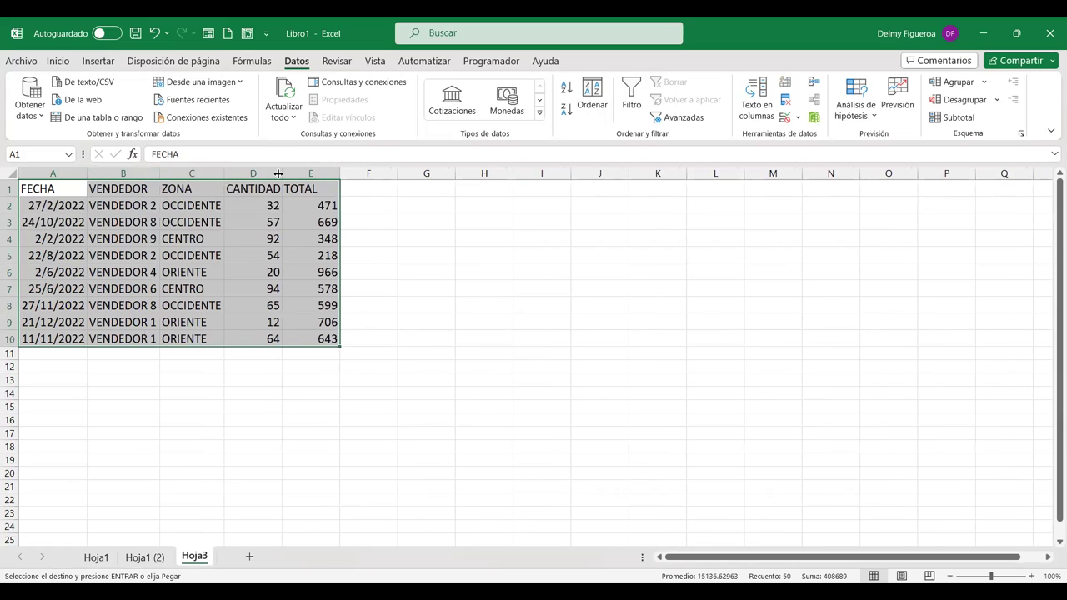
{"action": "left_click", "coordinate": [121, 368]}
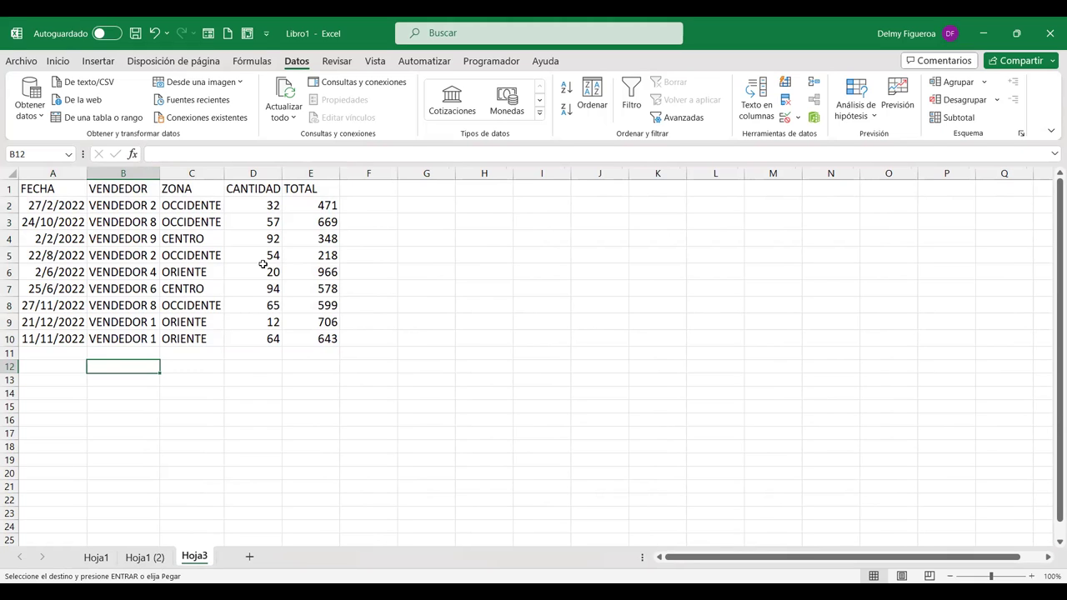
{"action": "left_click", "coordinate": [145, 557]}
{"action": "left_click", "coordinate": [673, 237]}
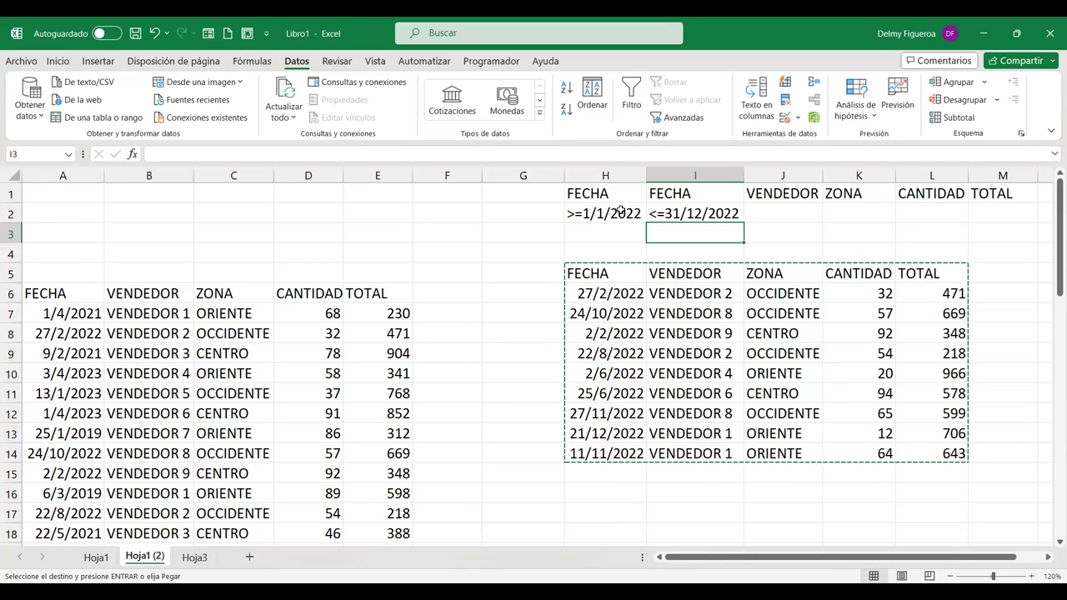
{"action": "left_click", "coordinate": [494, 235]}
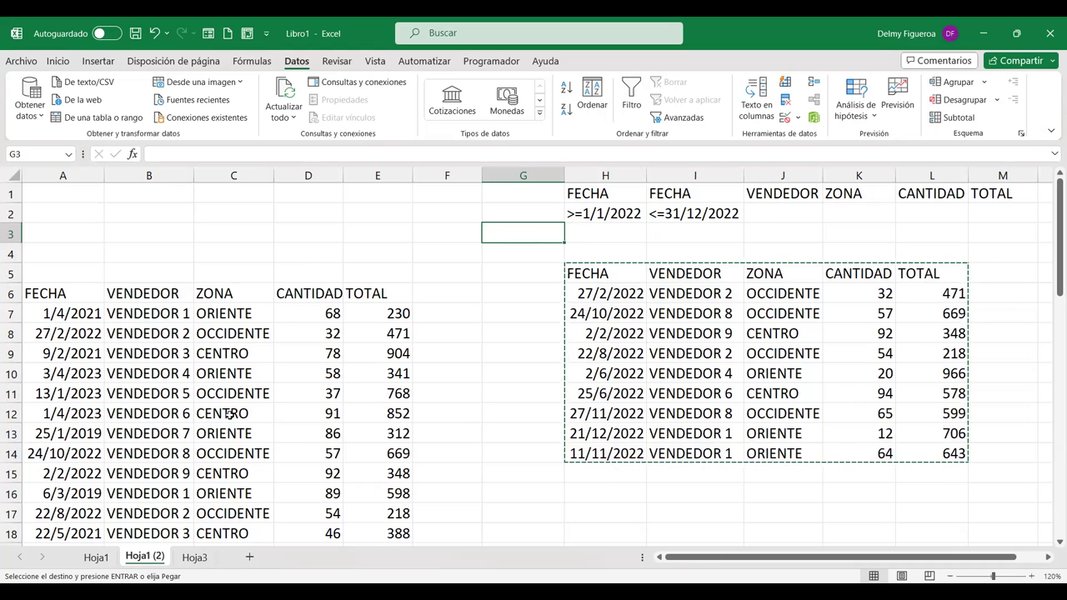
{"action": "left_click", "coordinate": [617, 209]}
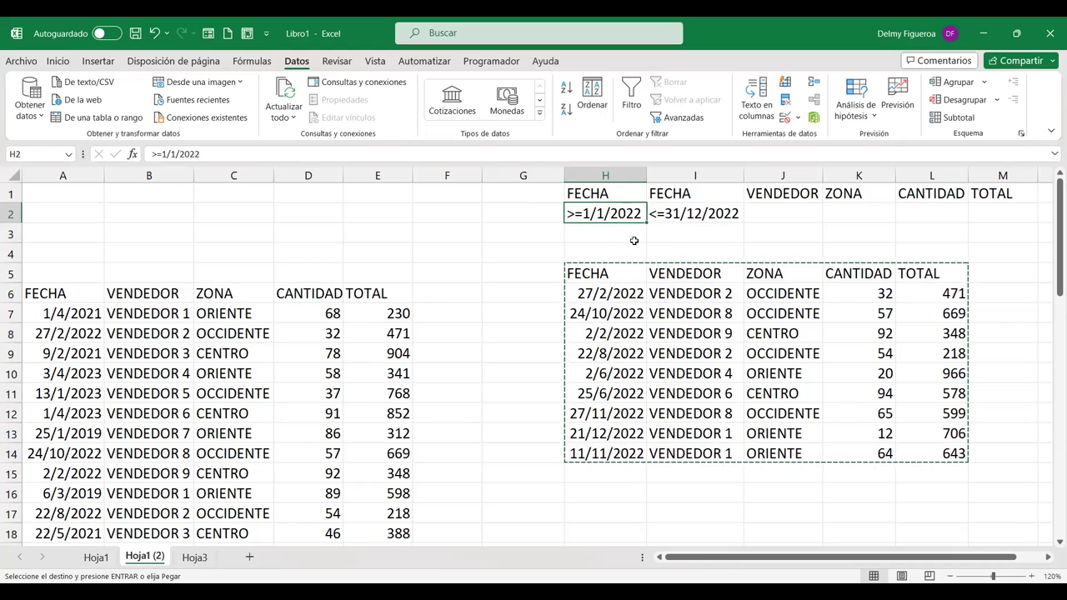
{"action": "left_click", "coordinate": [196, 557]}
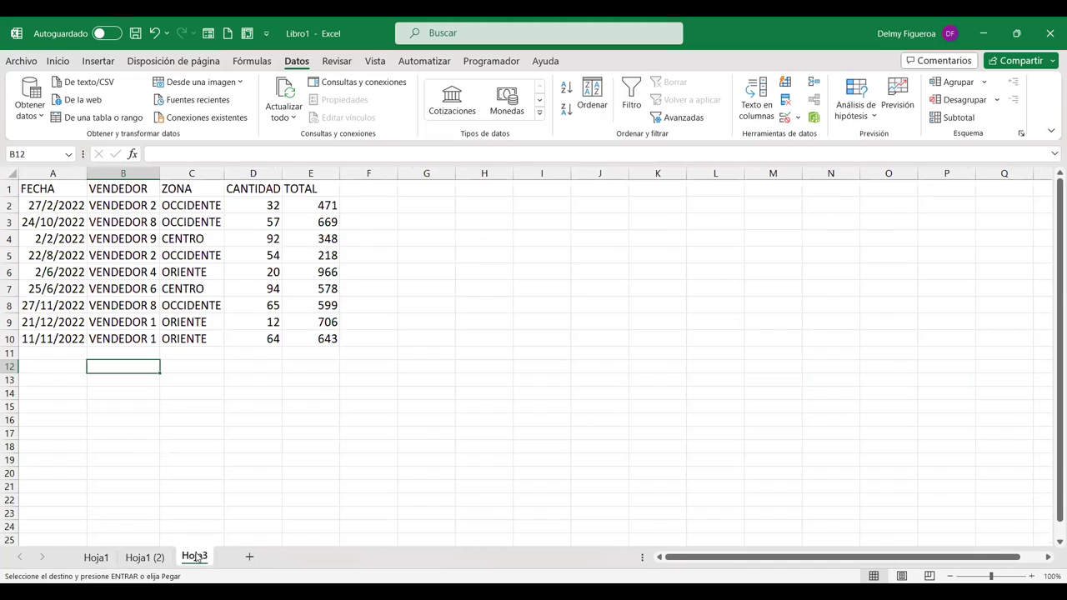
{"action": "left_click", "coordinate": [143, 559]}
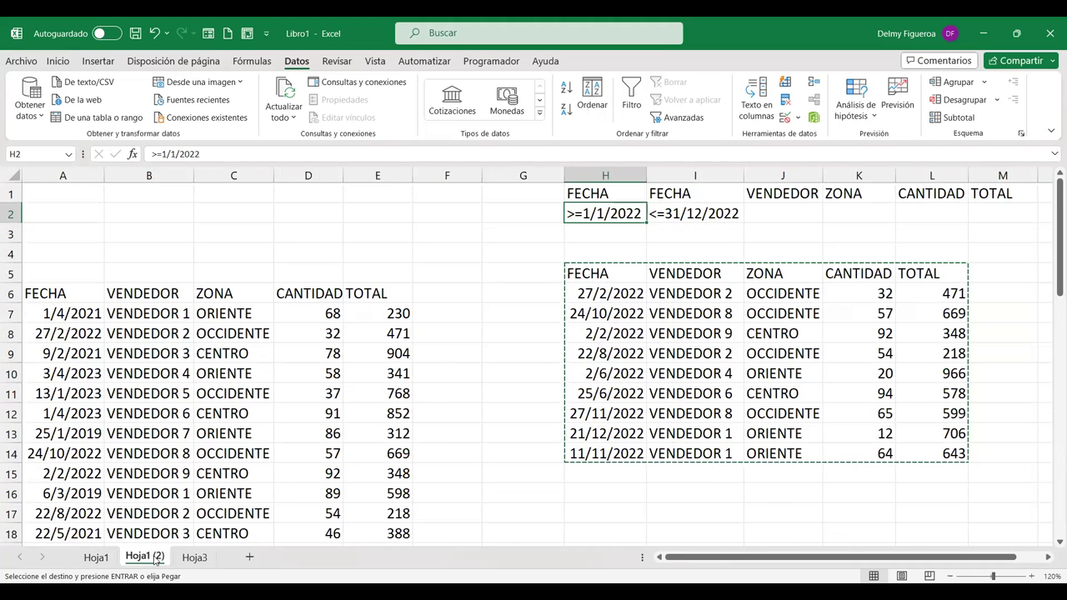
Step: Duplicate Hoja1 (2) as Hoja1 (3), placed before the original sheet
{"action": "right_click", "coordinate": [156, 560]}
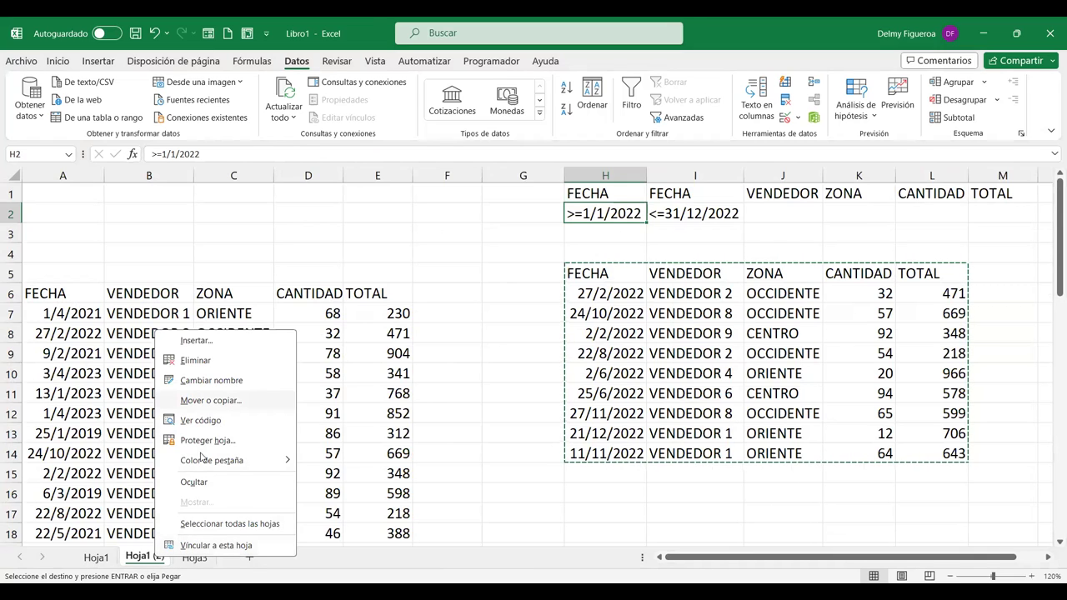
{"action": "left_click", "coordinate": [211, 400]}
{"action": "left_click", "coordinate": [129, 475]}
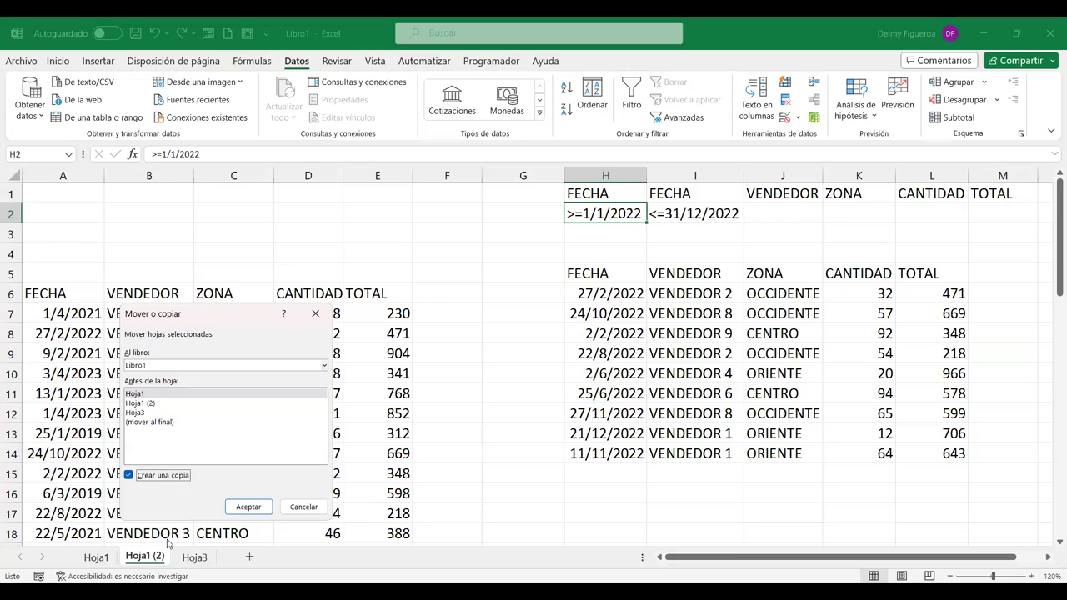
{"action": "left_click", "coordinate": [153, 404]}
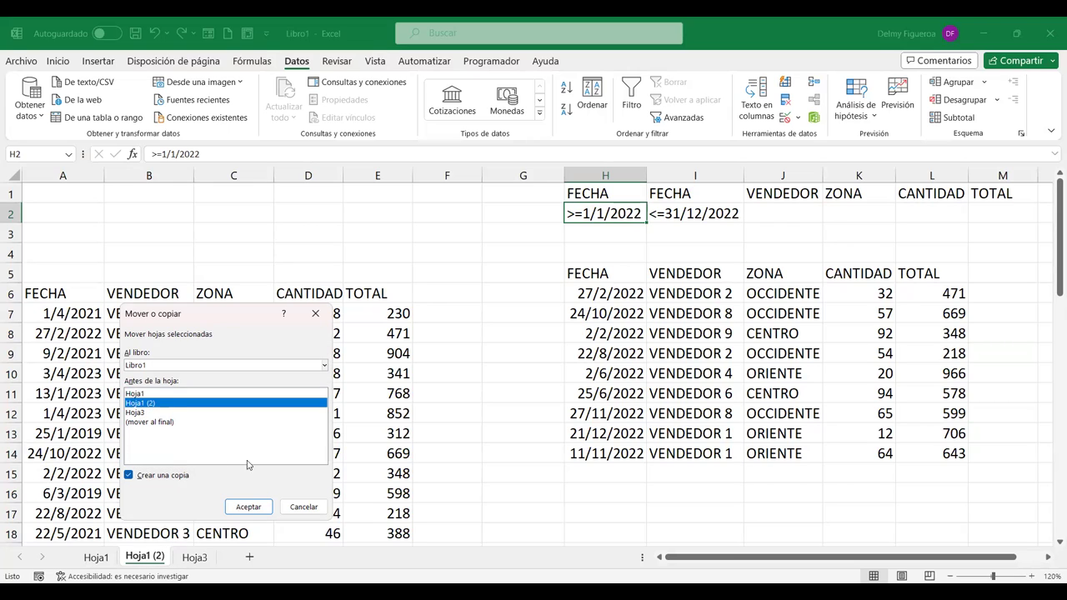
{"action": "left_click", "coordinate": [263, 508]}
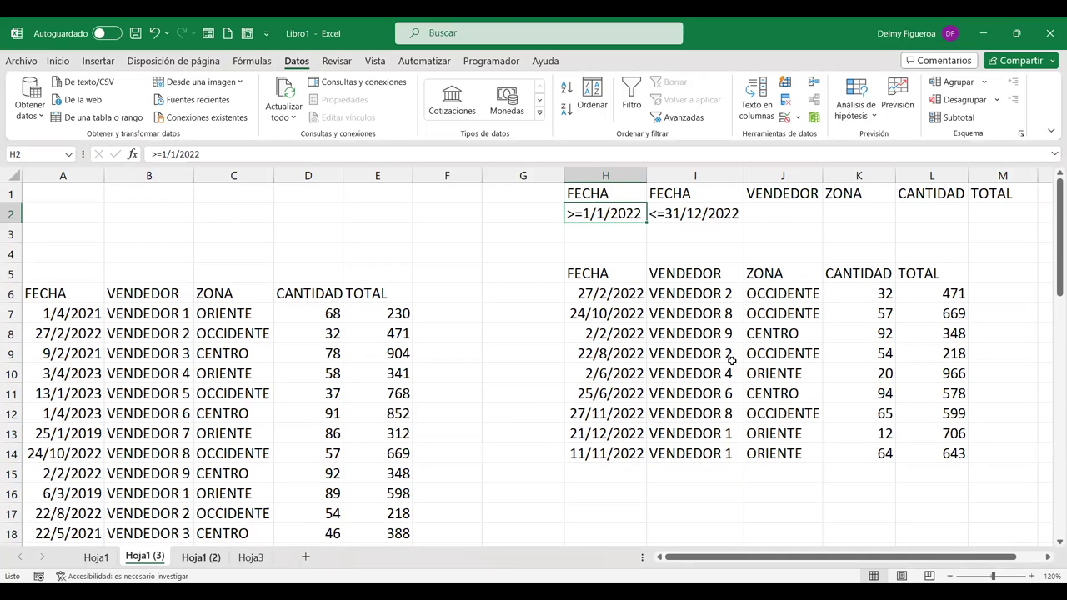
Step: Clear the old results in H5:M16 and move the end-date criterion from I2 to H3
{"action": "left_click_drag", "start_coordinate": [602, 272], "coordinate": [995, 485]}
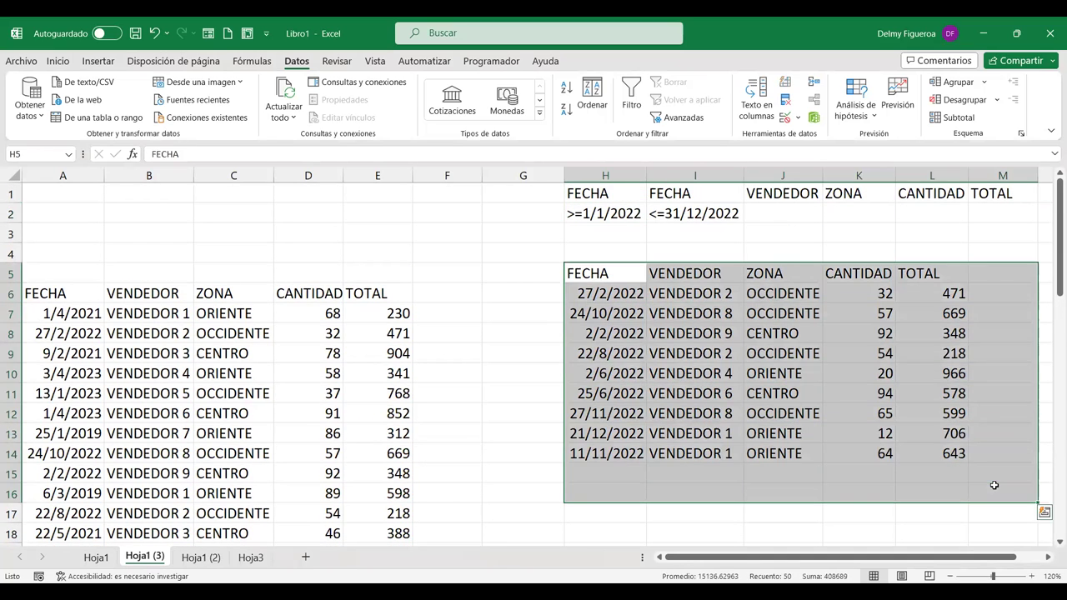
{"action": "key", "text": "Delete"}
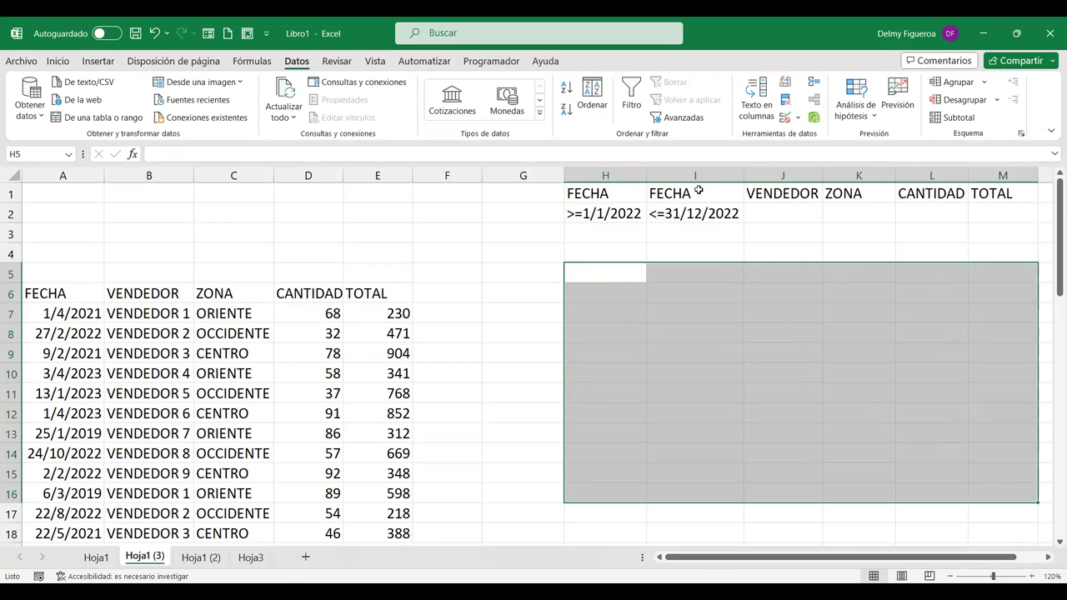
{"action": "left_click", "coordinate": [698, 215]}
{"action": "key", "text": "ctrl+c"}
{"action": "key", "text": "Left"}
{"action": "key", "text": "Down"}
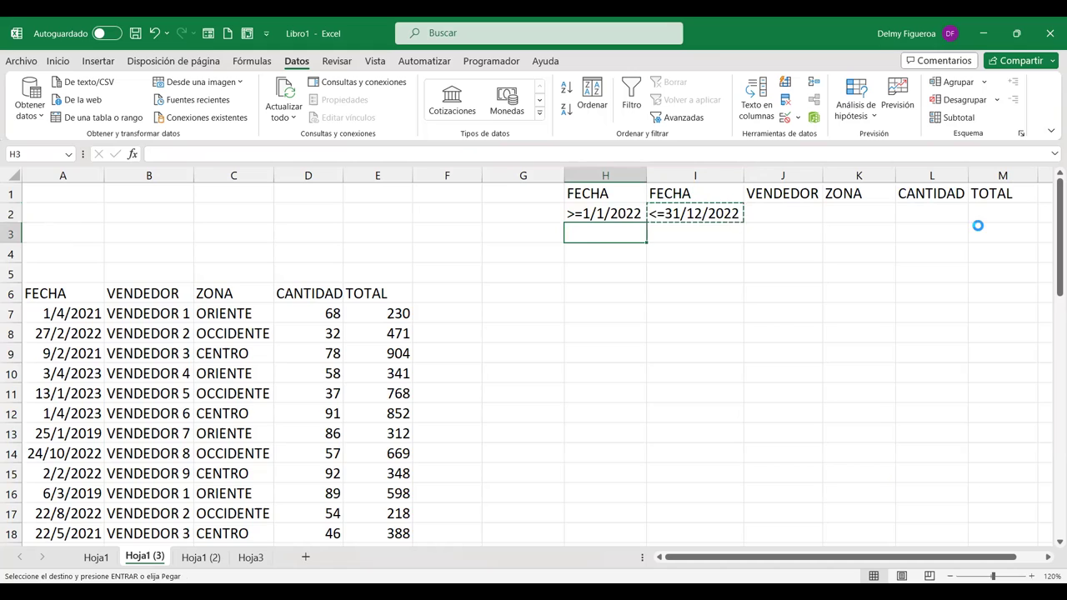
{"action": "key", "text": "ctrl+v"}
Step: Delete the emptied second FECHA column I and bring up the Advanced Filter dialog
{"action": "left_click", "coordinate": [694, 177]}
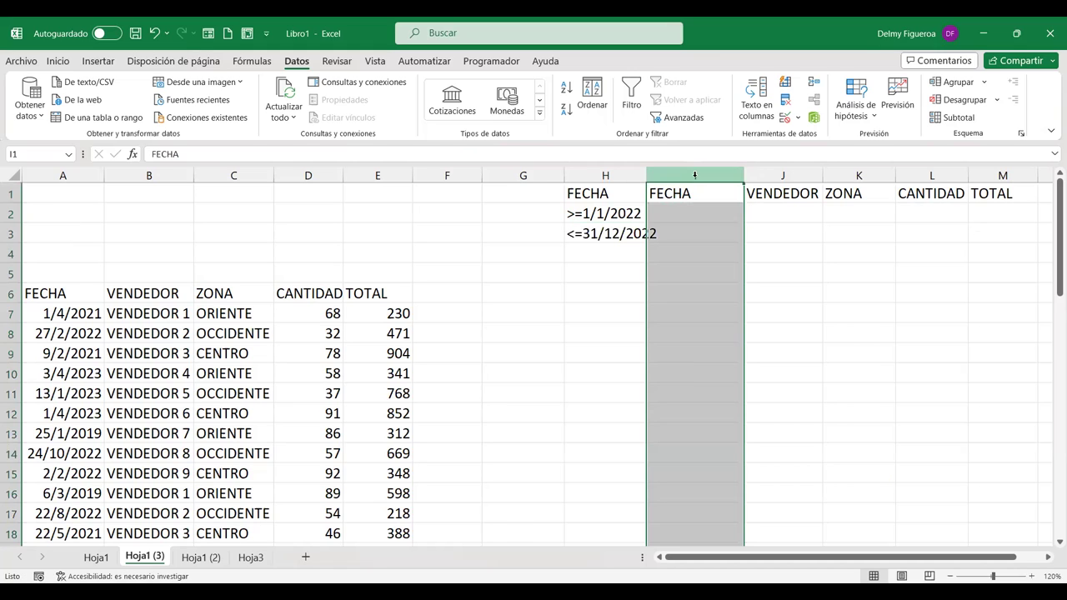
{"action": "right_click", "coordinate": [695, 178]}
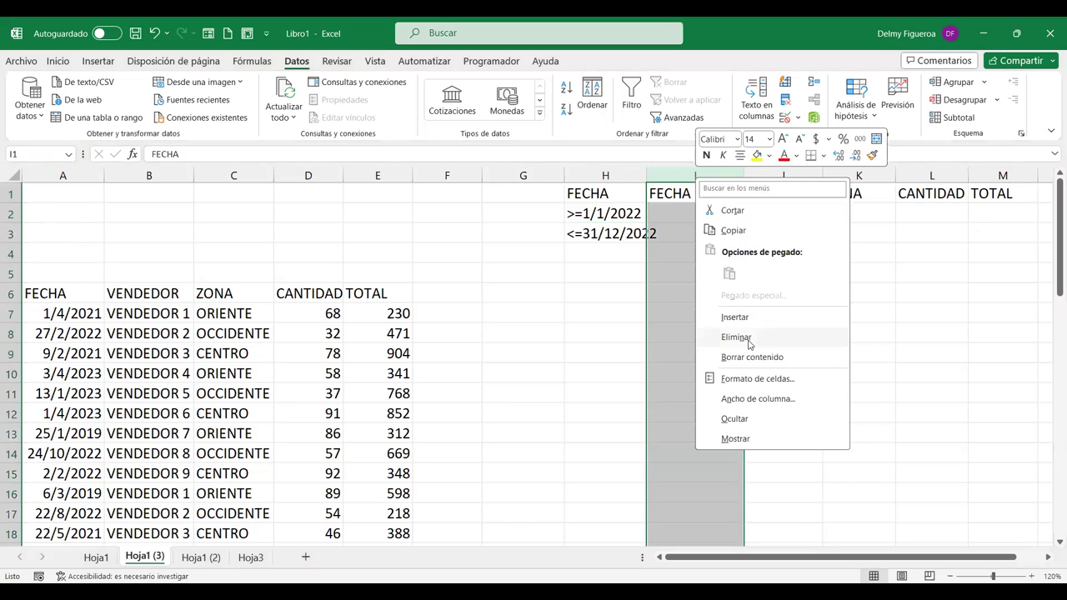
{"action": "left_click", "coordinate": [736, 338]}
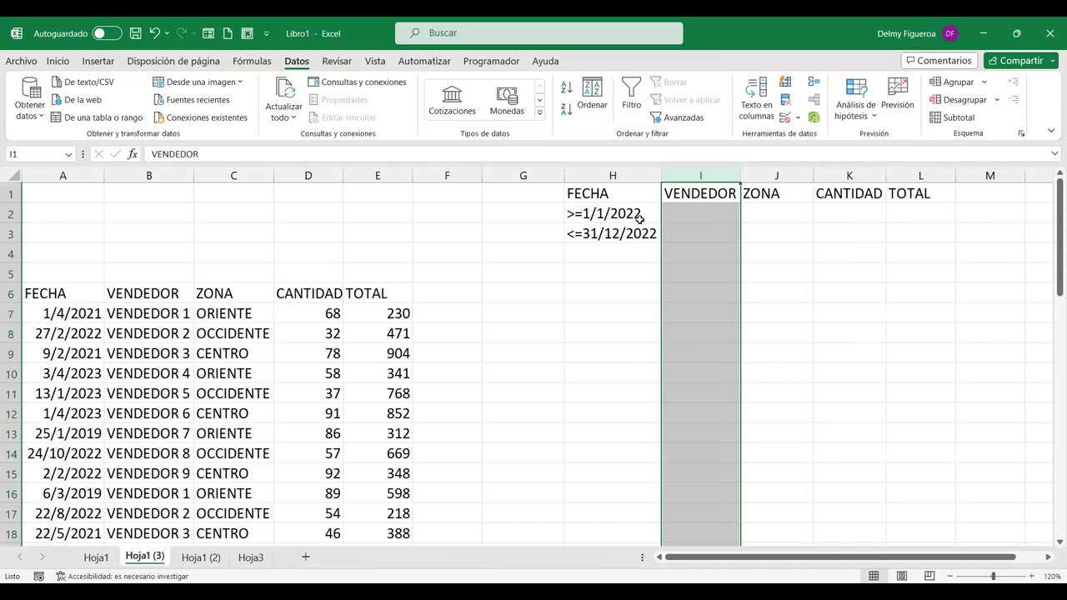
{"action": "left_click", "coordinate": [639, 217]}
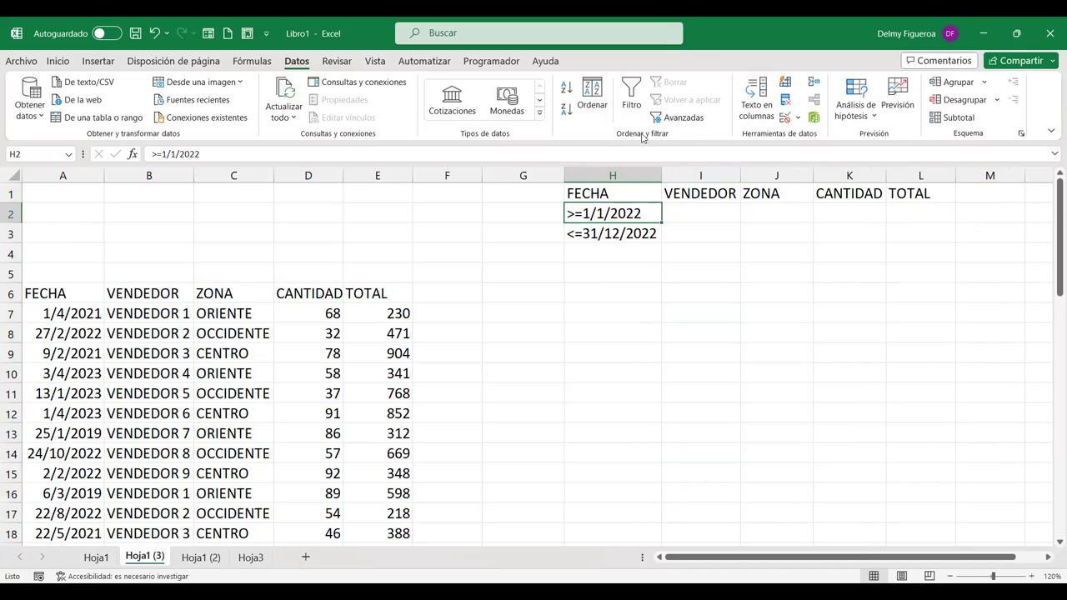
{"action": "left_click", "coordinate": [689, 124]}
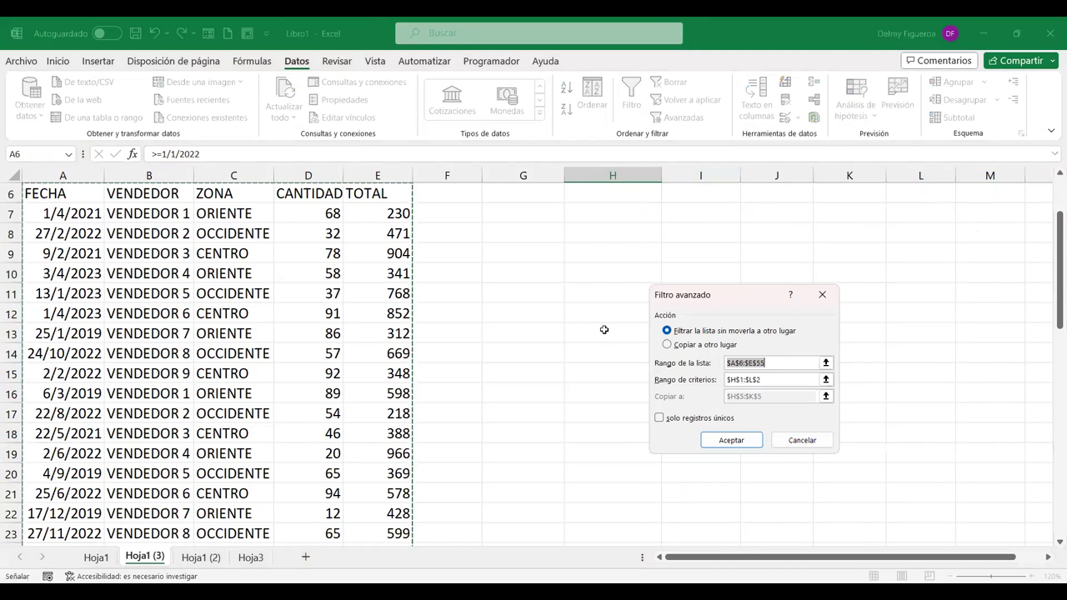
Step: Copy the filter results to H6 using criteria range H1:L3
{"action": "left_click", "coordinate": [688, 346]}
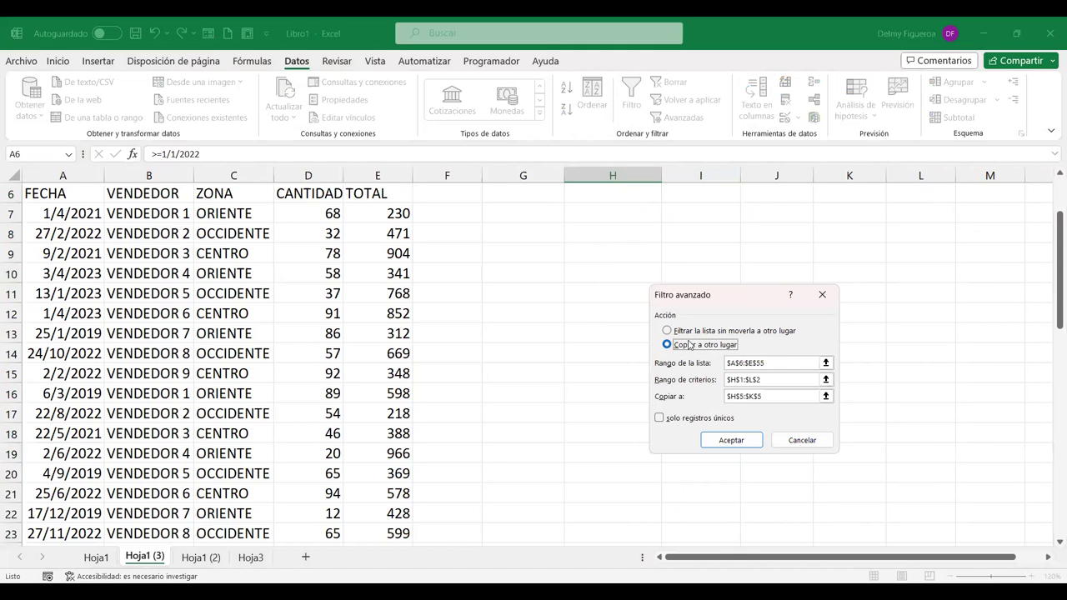
{"action": "left_click", "coordinate": [740, 362]}
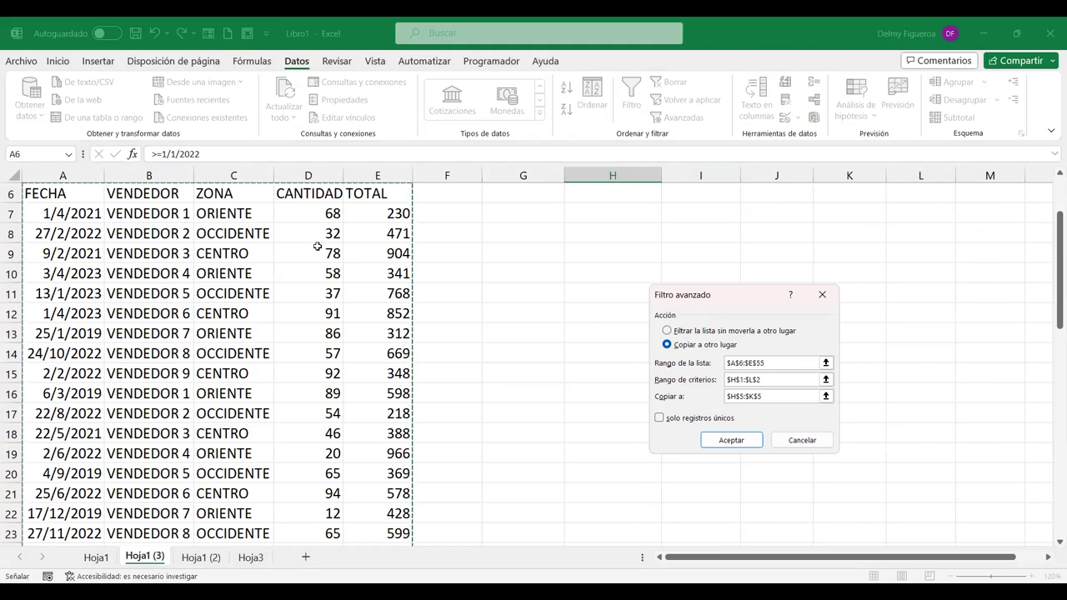
{"action": "left_click", "coordinate": [768, 379]}
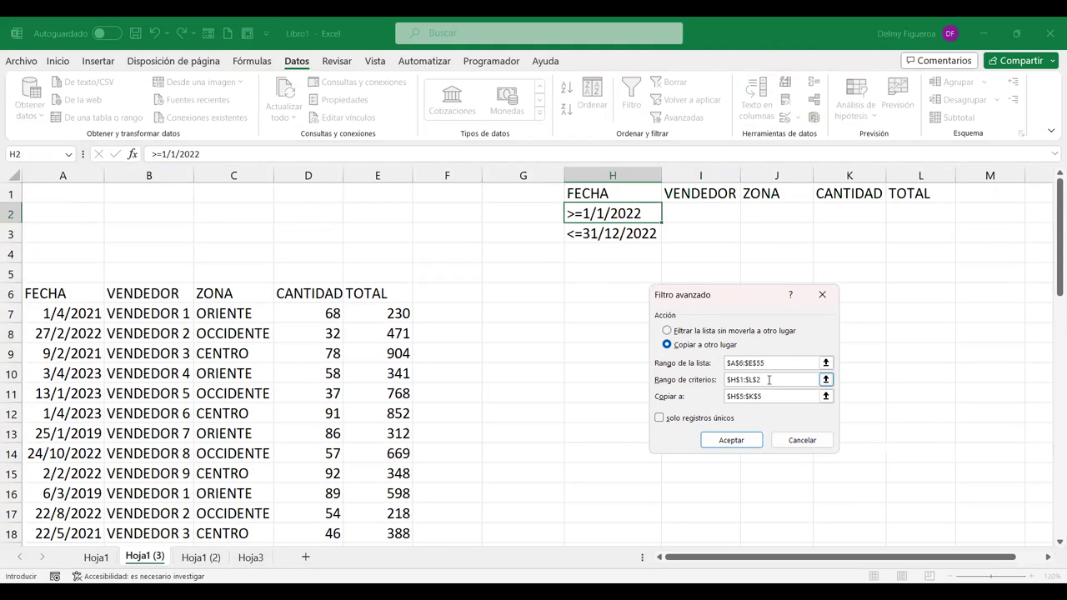
{"action": "left_click", "coordinate": [645, 191]}
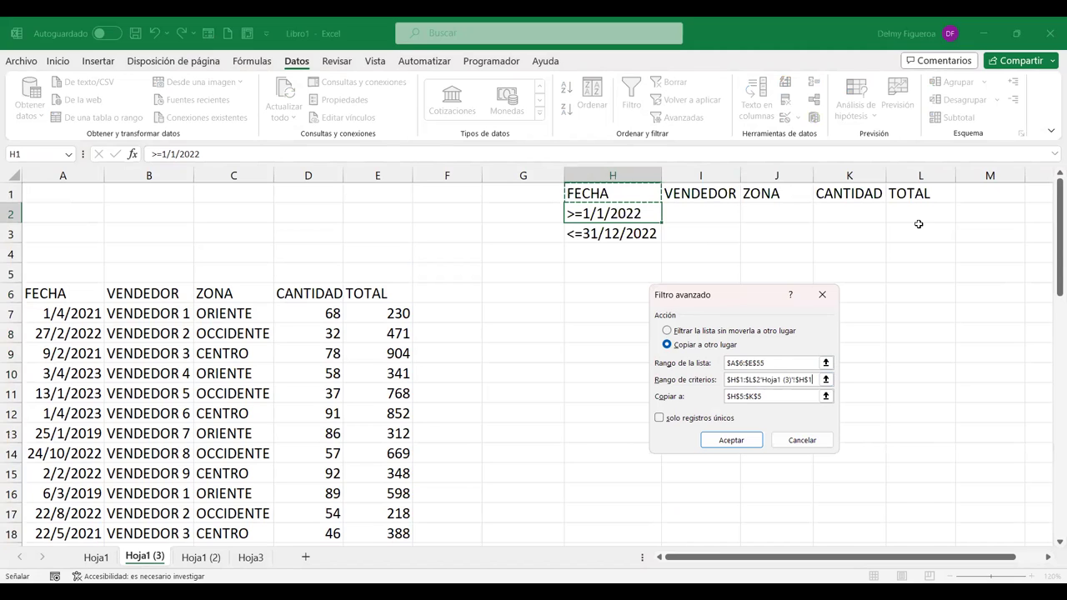
{"action": "left_click_drag", "start_coordinate": [670, 214], "coordinate": [921, 233]}
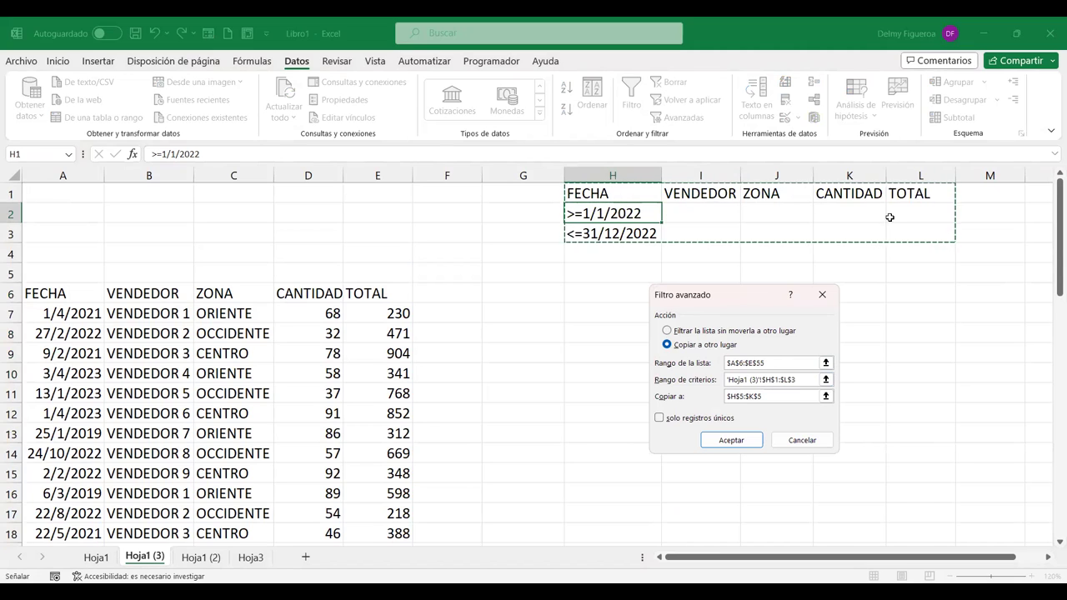
{"action": "left_click", "coordinate": [784, 397]}
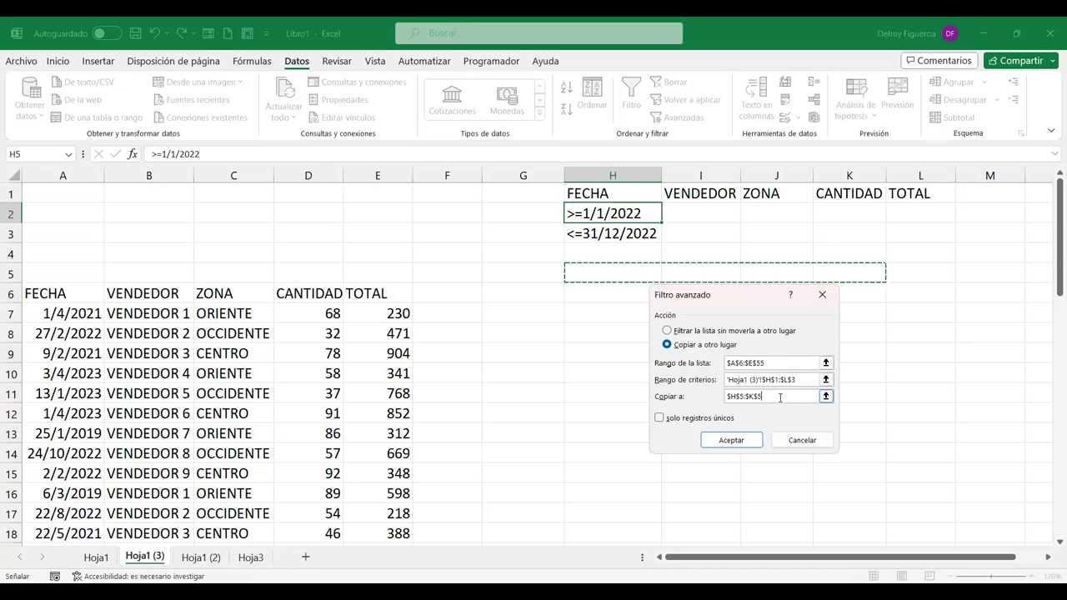
{"action": "key", "text": "BackSpace"}
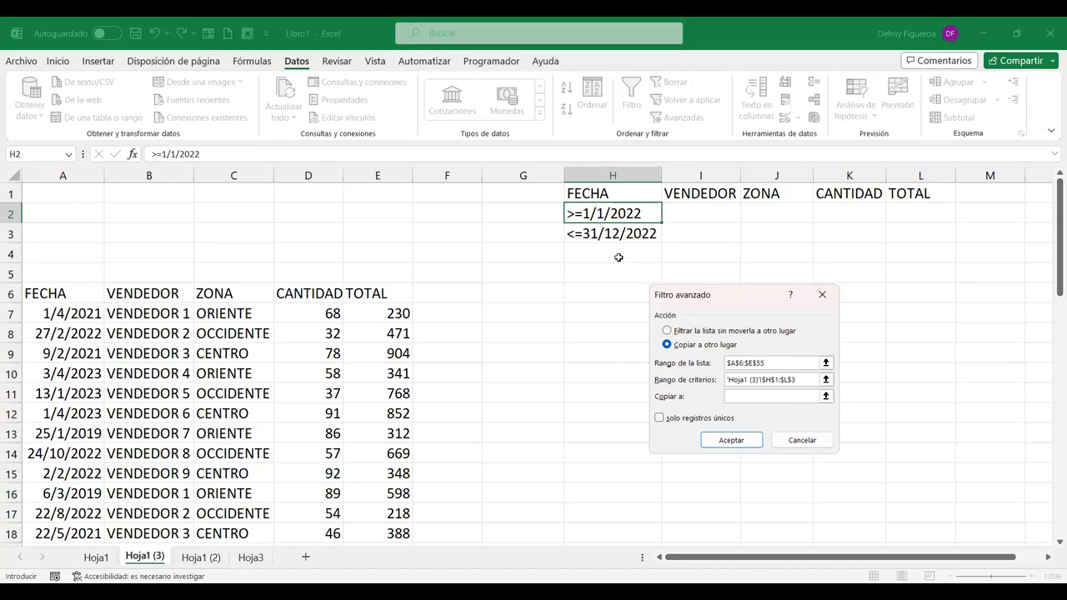
{"action": "left_click", "coordinate": [608, 287]}
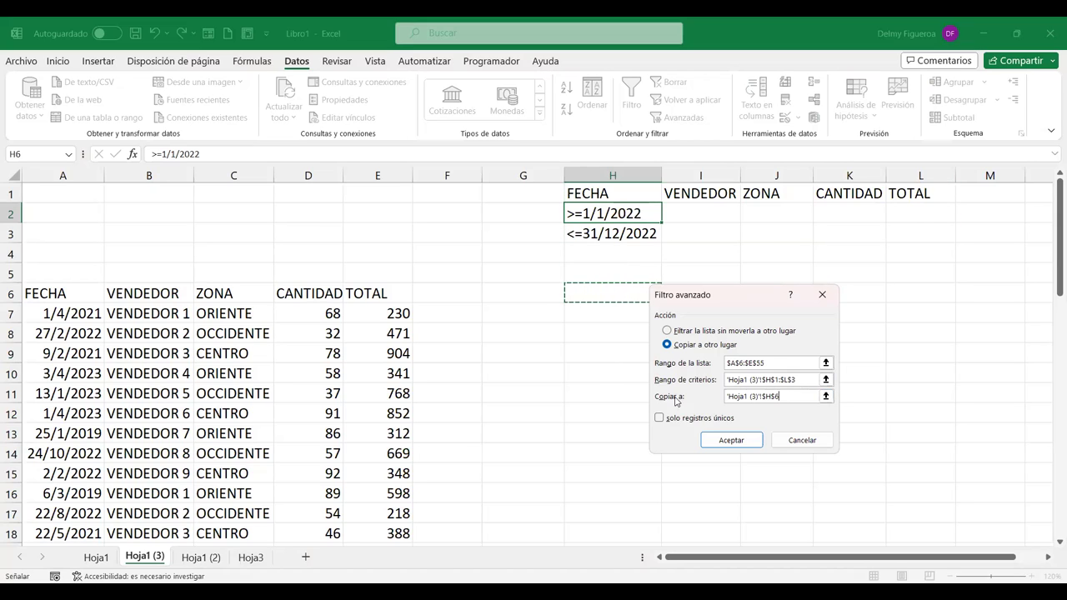
{"action": "left_click", "coordinate": [744, 444]}
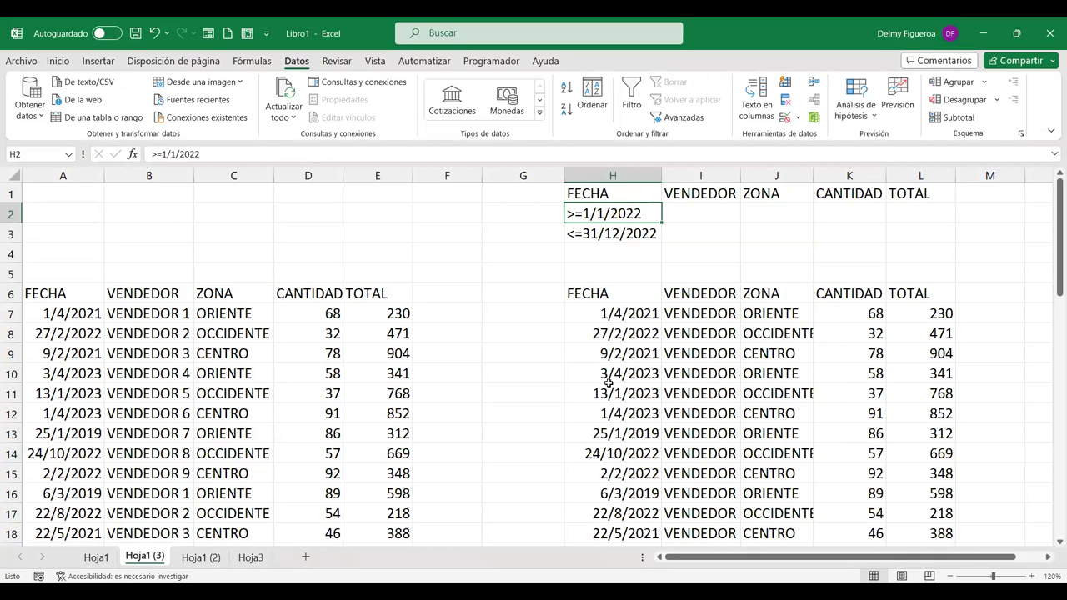
{"action": "left_click", "coordinate": [645, 309]}
{"action": "scroll", "coordinate": [660, 343], "scroll_direction": "down", "scroll_amount": 3}
{"action": "scroll", "coordinate": [662, 351], "scroll_direction": "down", "scroll_amount": 5}
{"action": "scroll", "coordinate": [661, 352], "scroll_direction": "down", "scroll_amount": 8}
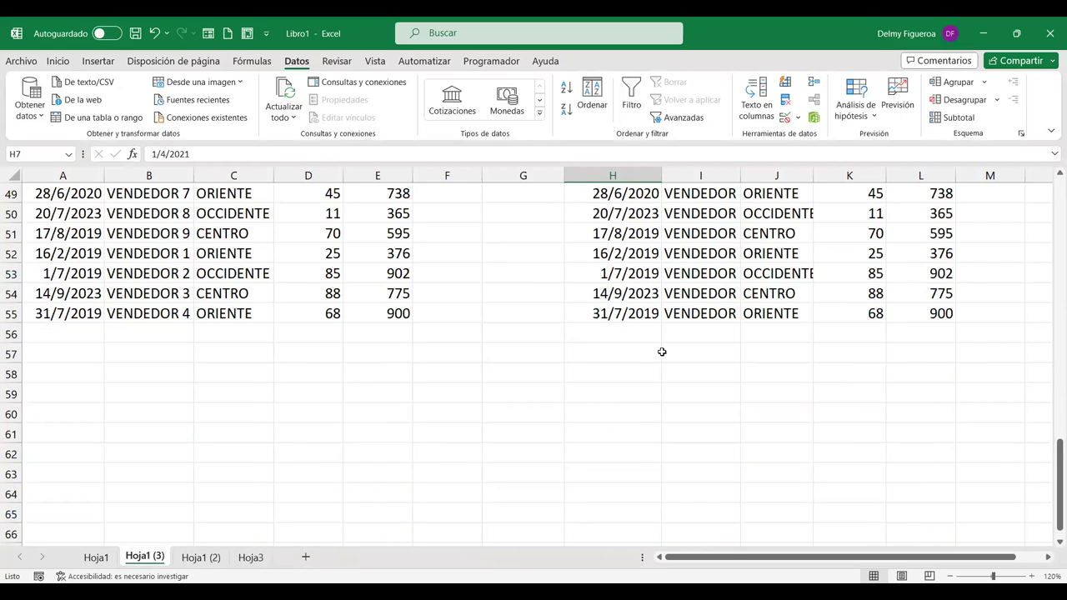
{"action": "scroll", "coordinate": [634, 275], "scroll_direction": "down", "scroll_amount": 1}
{"action": "left_click", "coordinate": [626, 259], "text": "shift"}
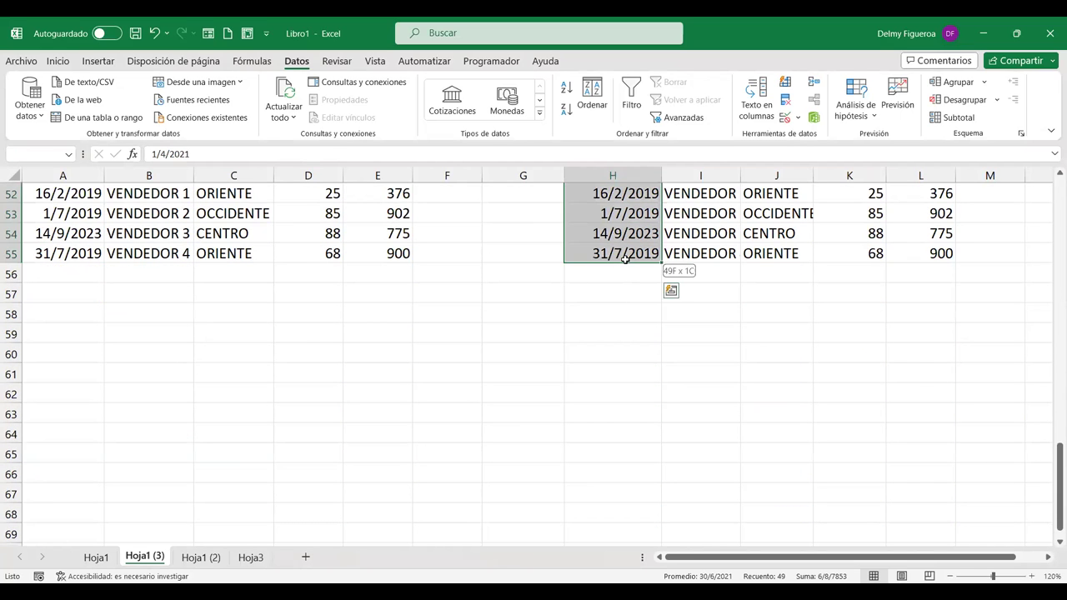
{"action": "scroll", "coordinate": [734, 314], "scroll_direction": "up", "scroll_amount": 17}
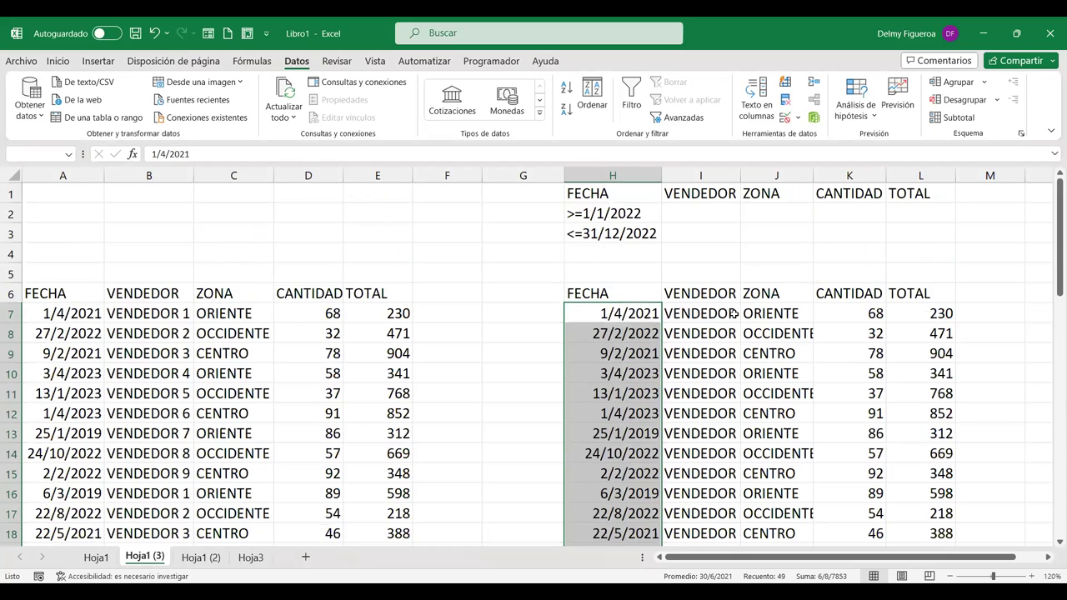
{"action": "left_click", "coordinate": [707, 213]}
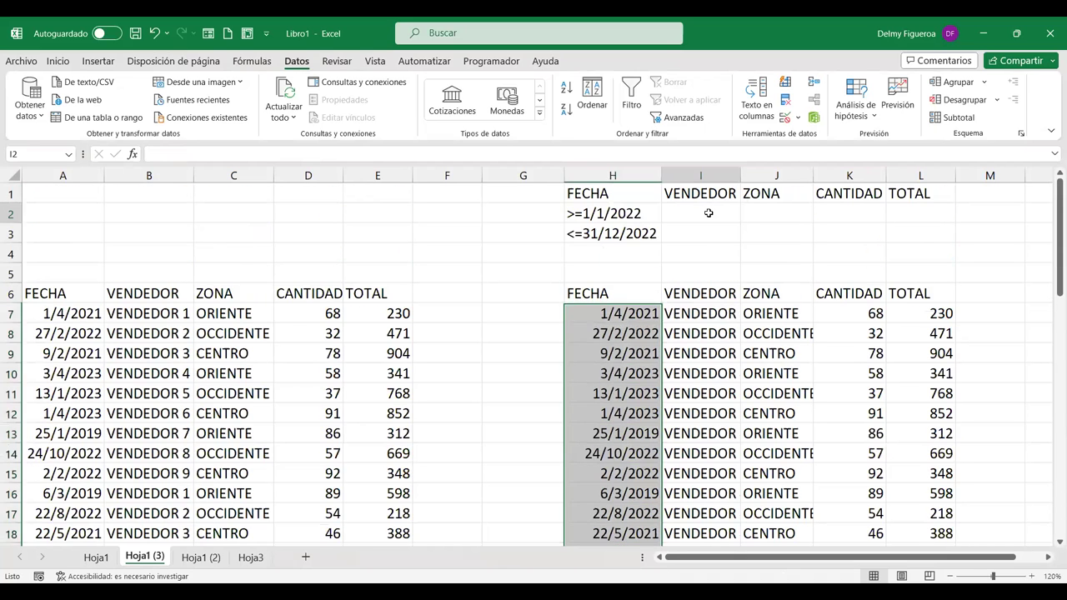
{"action": "left_click", "coordinate": [636, 213]}
{"action": "key", "text": "Down"}
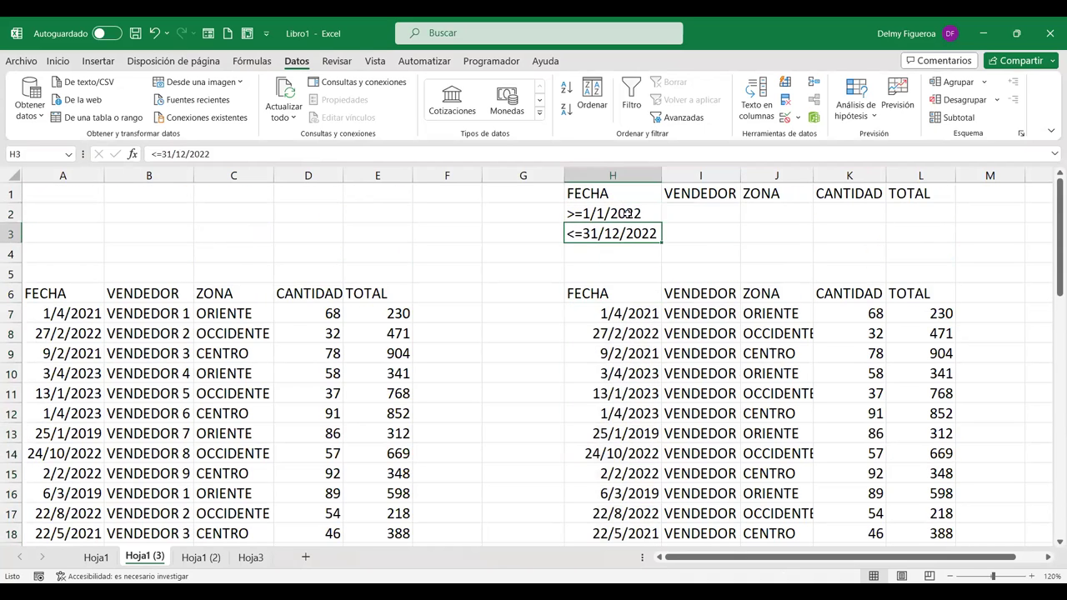
{"action": "left_click", "coordinate": [628, 210]}
{"action": "left_click", "coordinate": [631, 235]}
Step: Review the stacked date criteria >=1/1/2022 and <=31/12/2022 in H2:H3
{"action": "left_click_drag", "start_coordinate": [633, 215], "coordinate": [627, 235]}
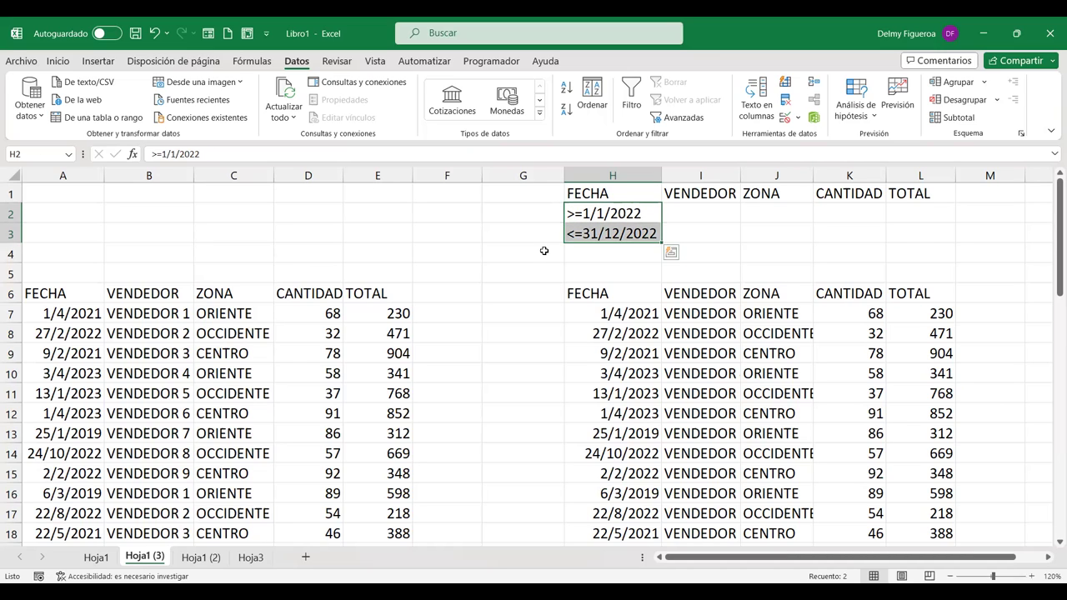
{"action": "left_click", "coordinate": [546, 215]}
{"action": "left_click", "coordinate": [547, 232]}
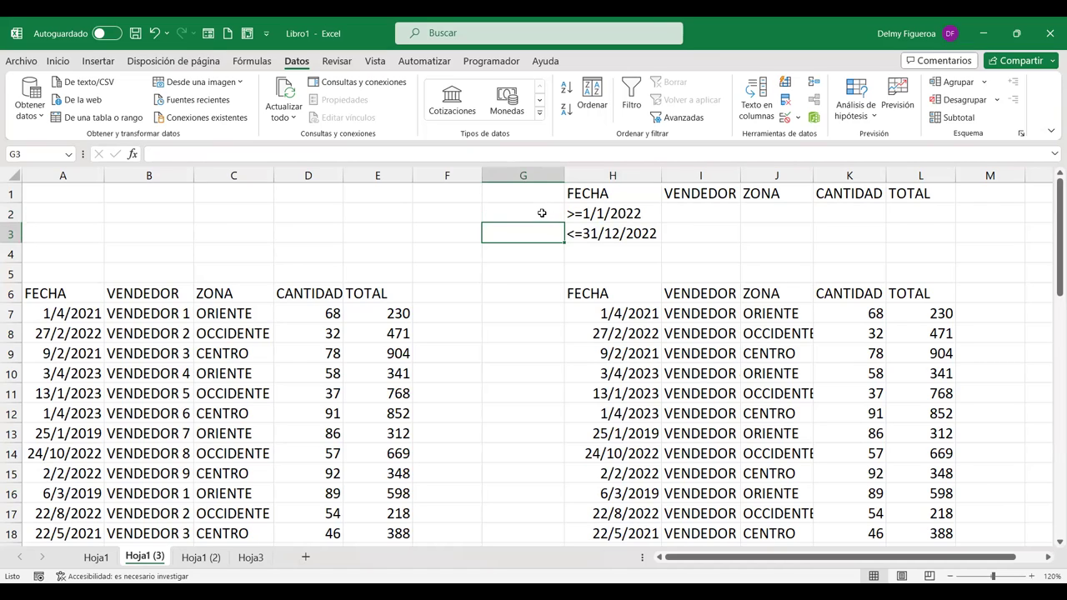
{"action": "left_click", "coordinate": [636, 215]}
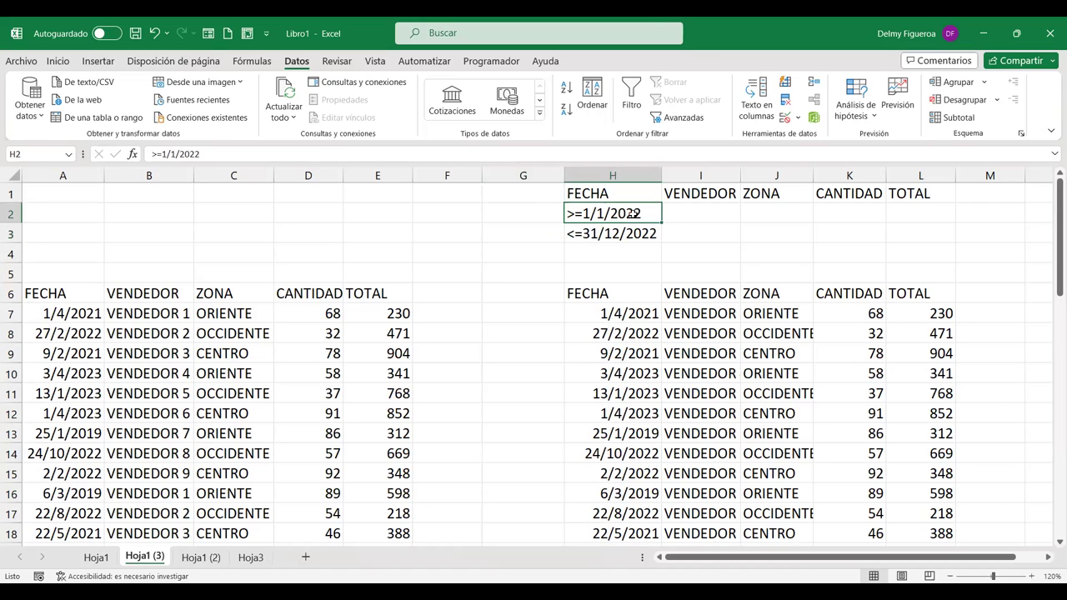
{"action": "left_click", "coordinate": [641, 234]}
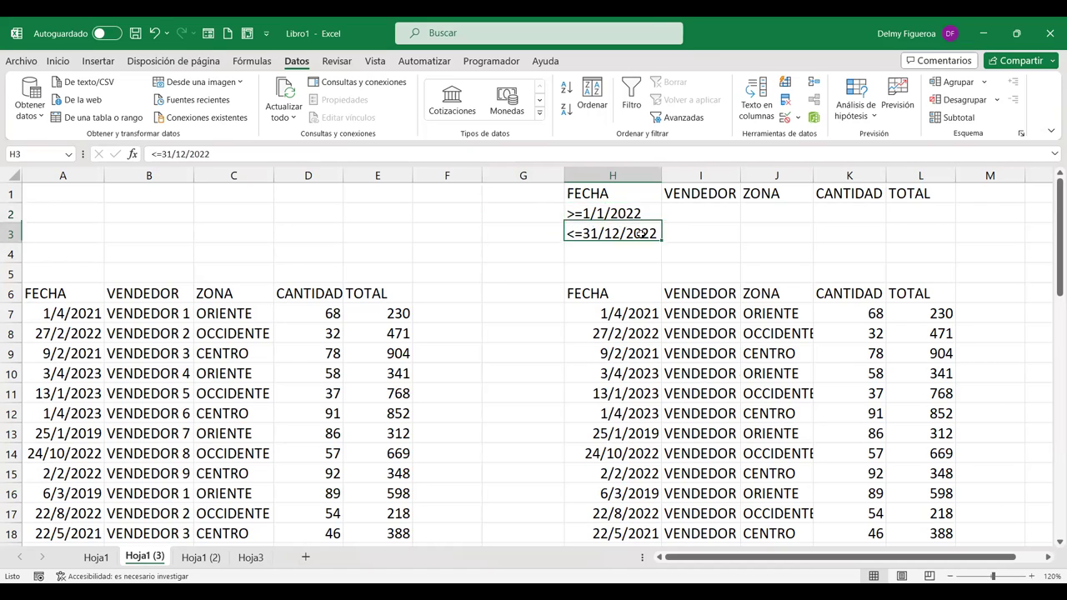
{"action": "left_click", "coordinate": [642, 213]}
{"action": "left_click", "coordinate": [642, 234]}
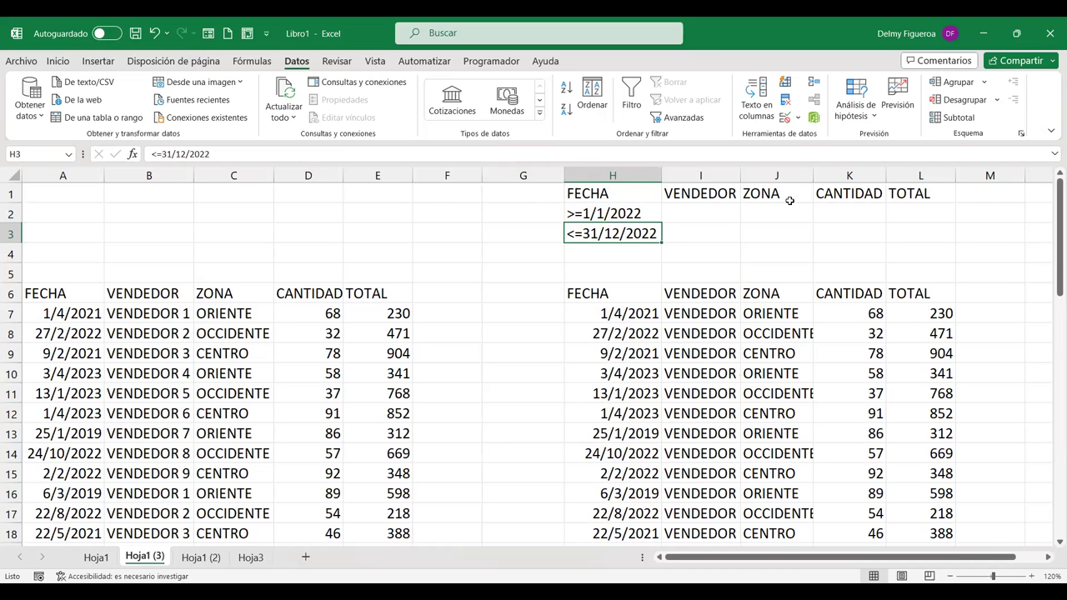
Step: Switch to Hoja1 (2) and compare its side-by-side date conditions in H2 and I2
{"action": "left_click", "coordinate": [214, 565]}
{"action": "left_click", "coordinate": [680, 208]}
{"action": "left_click", "coordinate": [622, 207]}
{"action": "left_click", "coordinate": [687, 205]}
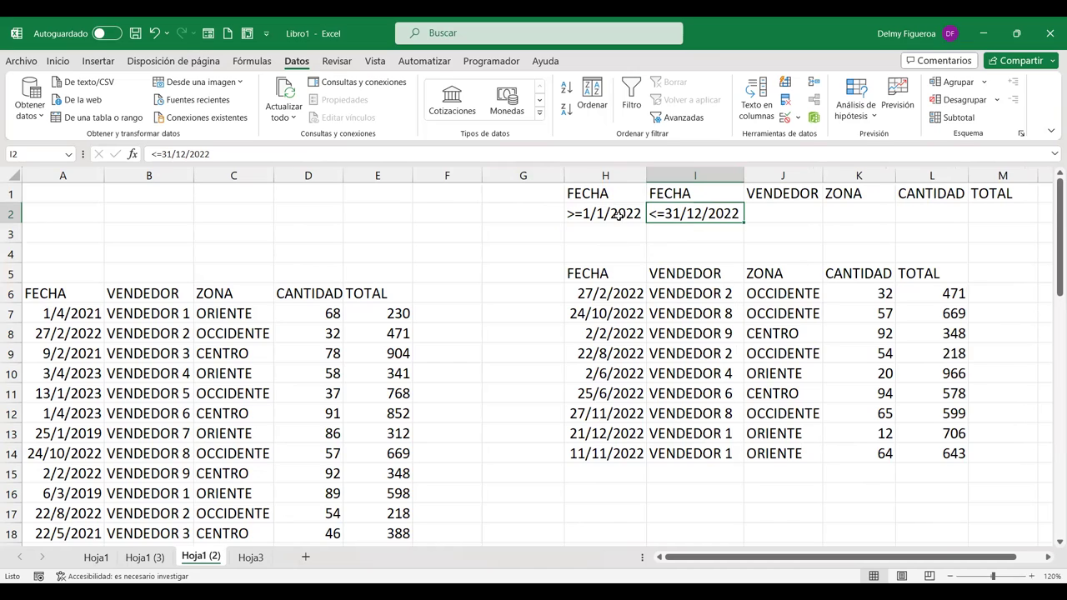
Step: Inspect the row-2 date conditions, then move through Hoja1 (3) and Hoja1 (2) to Hoja3
{"action": "left_click_drag", "start_coordinate": [621, 213], "coordinate": [650, 214]}
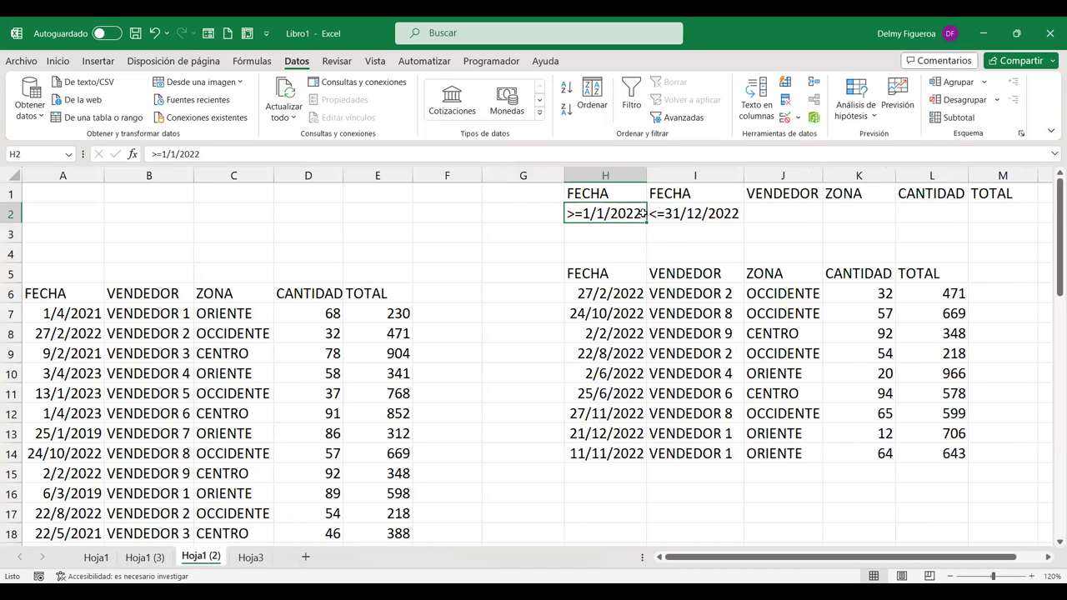
{"action": "left_click", "coordinate": [522, 211]}
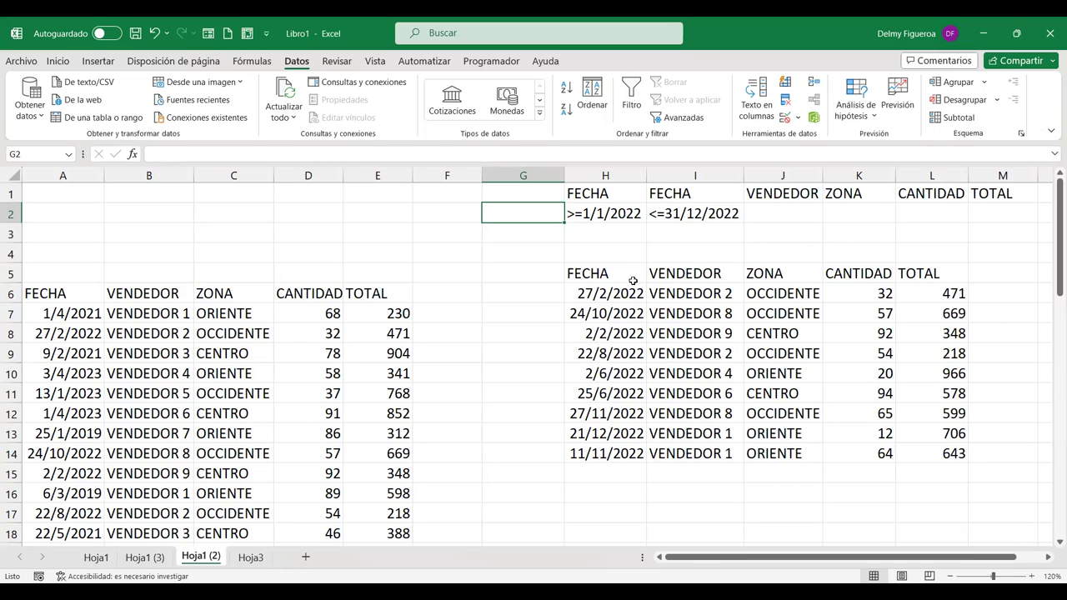
{"action": "left_click", "coordinate": [156, 556]}
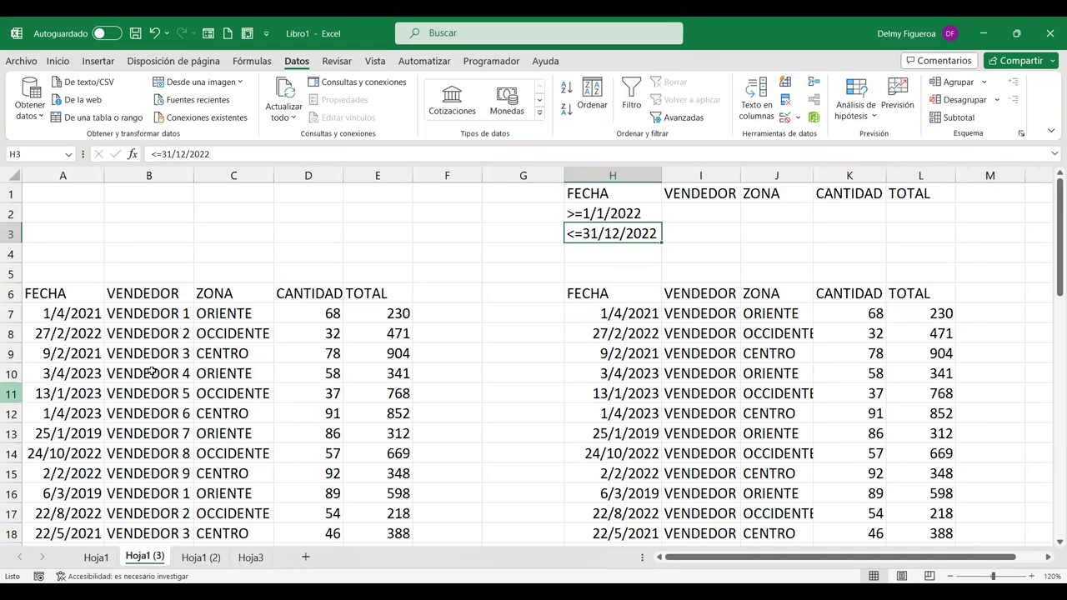
{"action": "left_click", "coordinate": [209, 558]}
{"action": "left_click", "coordinate": [252, 559]}
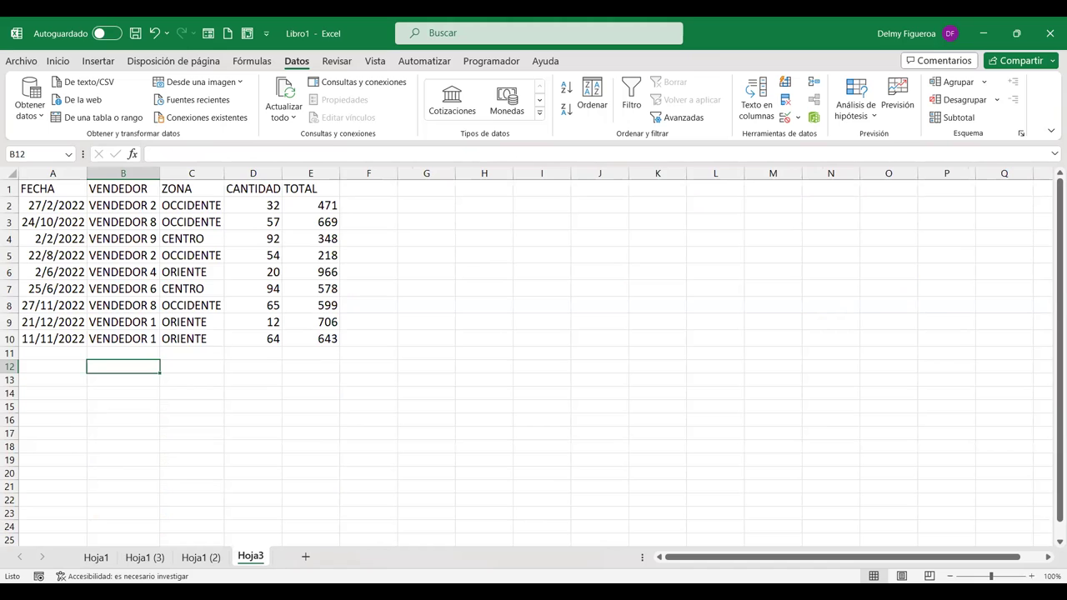
Step: Type '2 Conectores lógicos' below the table, then move it into cell H2
{"action": "left_click", "coordinate": [1032, 576]}
{"action": "left_click", "coordinate": [1032, 576]}
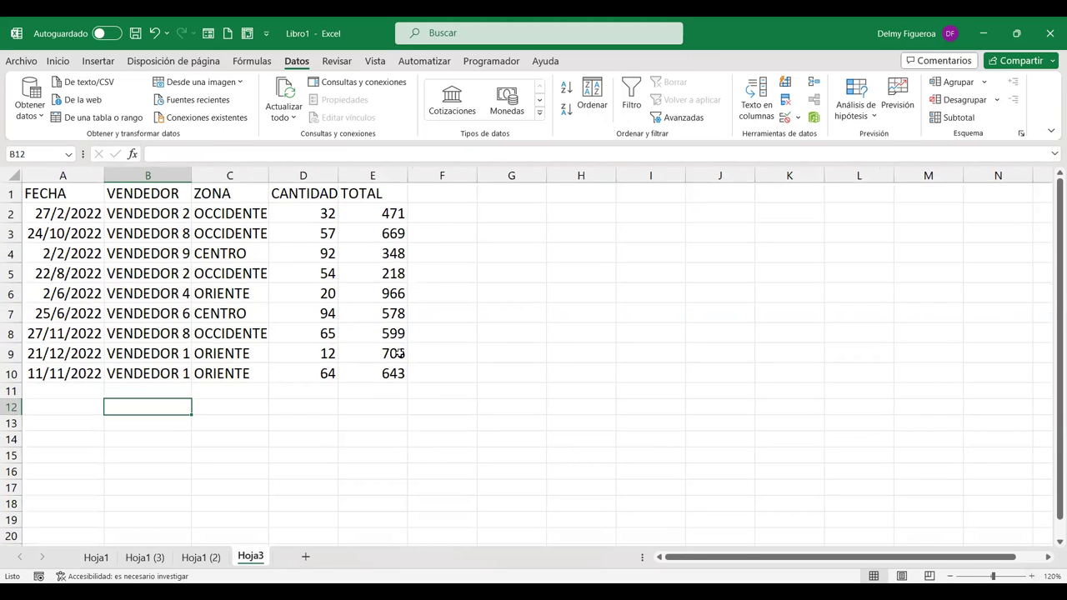
{"action": "scroll", "coordinate": [153, 353], "scroll_direction": "down", "scroll_amount": 2}
{"action": "left_click", "coordinate": [89, 347]}
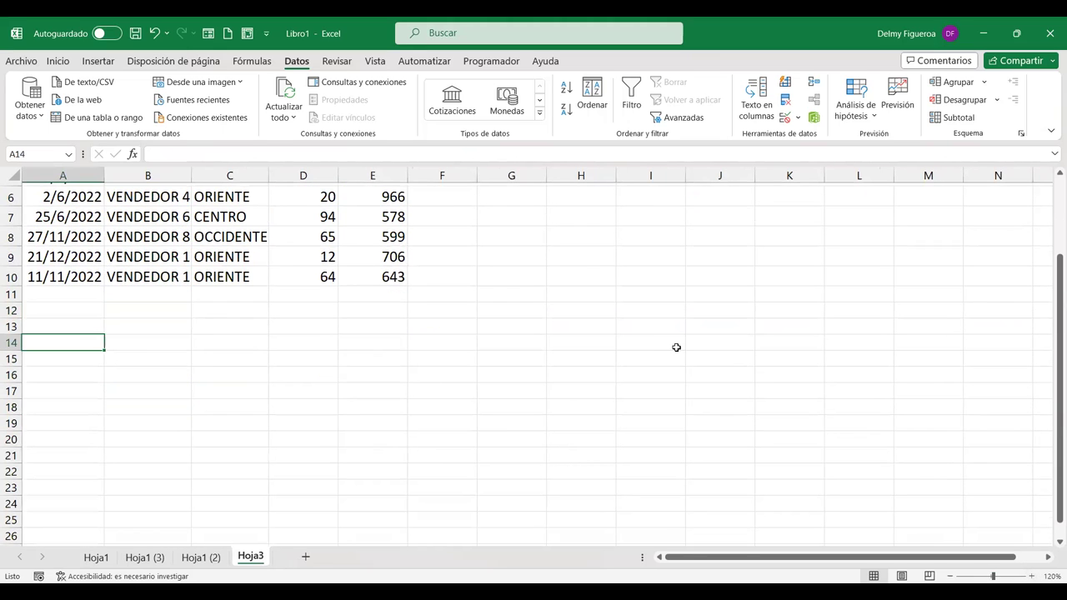
{"action": "type", "text": "2 Con"}
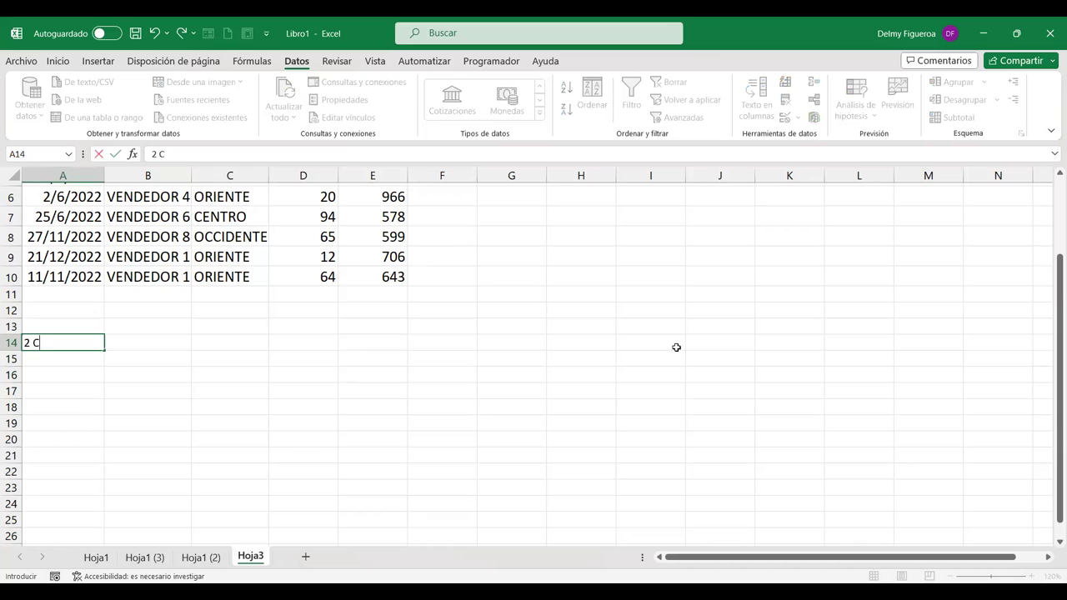
{"action": "type", "text": "ectores l"}
{"action": "type", "text": "ógicos"}
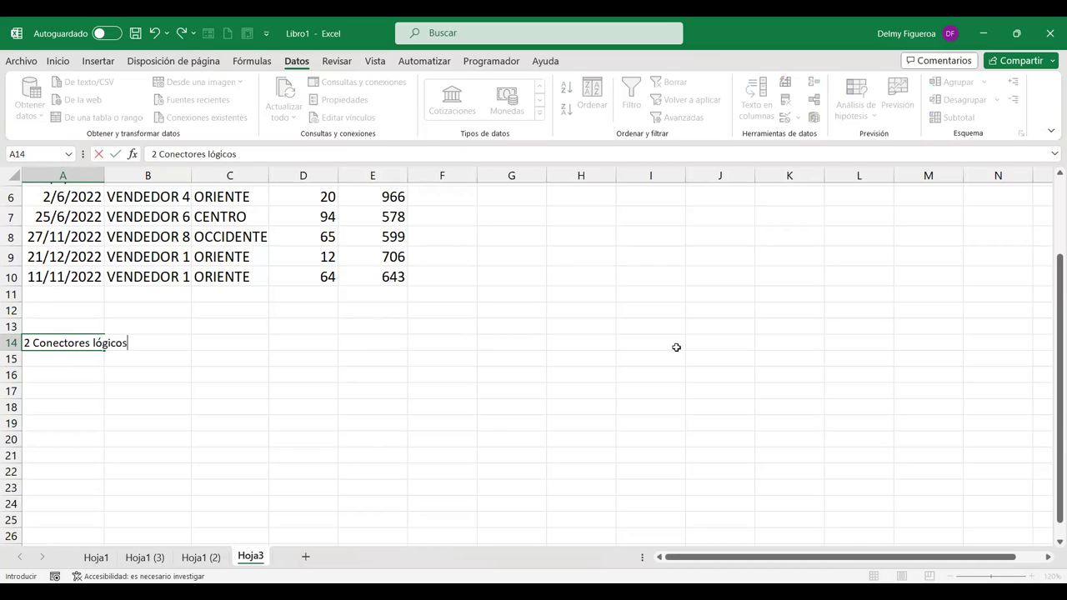
{"action": "key", "text": "Tab"}
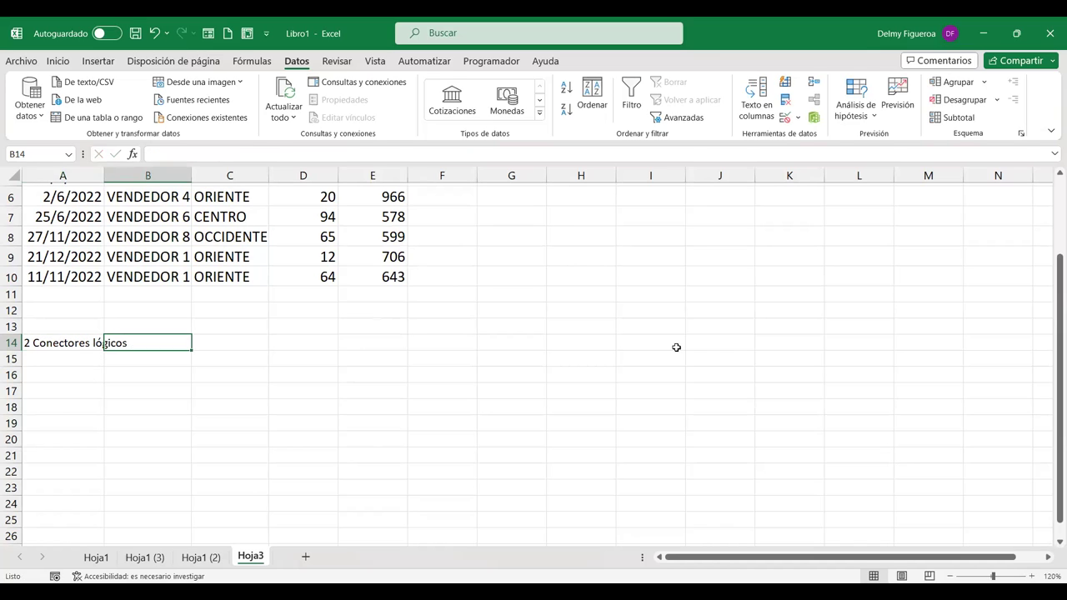
{"action": "left_click", "coordinate": [79, 339]}
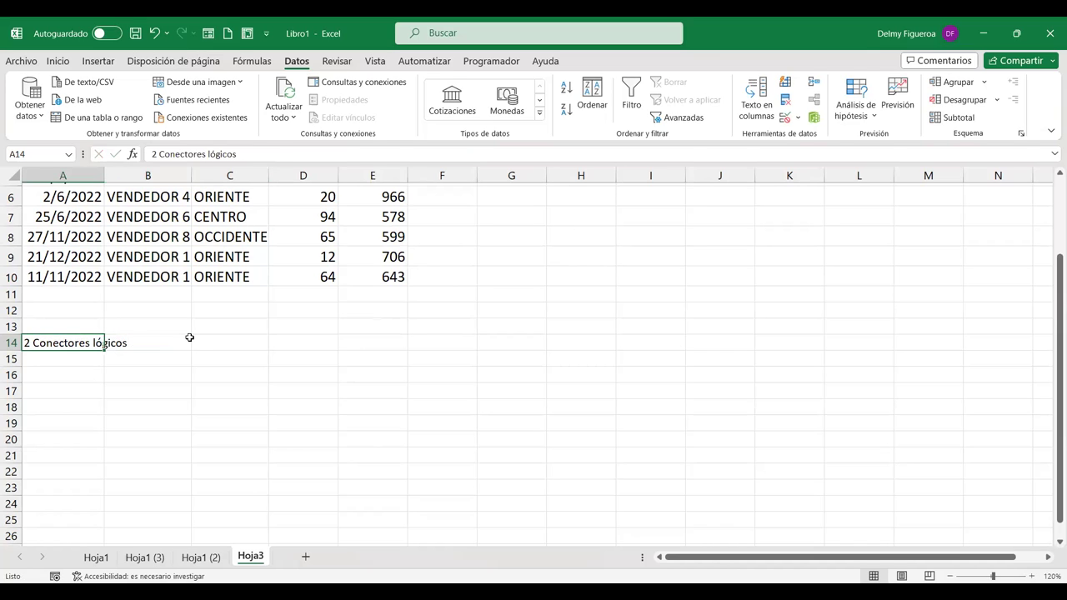
{"action": "key", "text": "ctrl+c"}
{"action": "scroll", "coordinate": [525, 268], "scroll_direction": "up", "scroll_amount": 2}
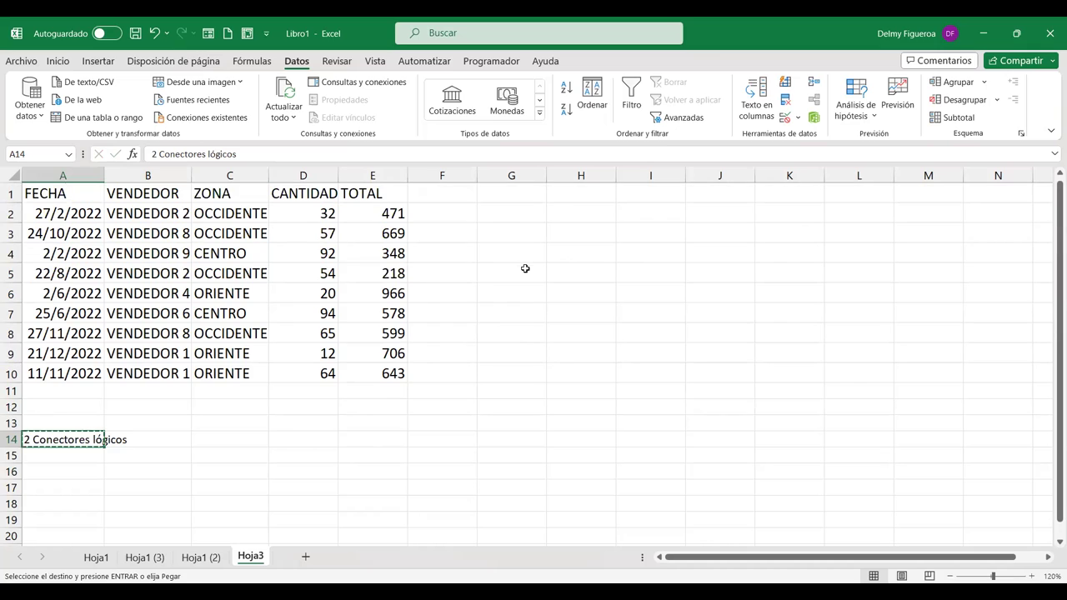
{"action": "left_click", "coordinate": [568, 211]}
{"action": "key", "text": "Return"}
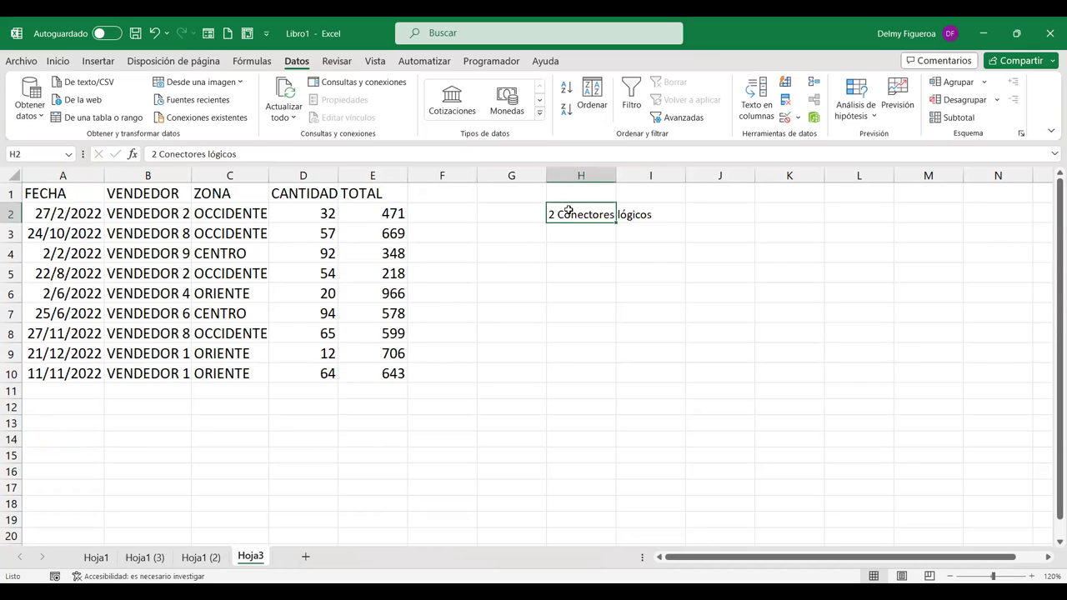
Step: Autofit column H and enter the connectors Y in I2 and O in I3
{"action": "double_click", "coordinate": [615, 175]}
{"action": "left_click", "coordinate": [691, 210]}
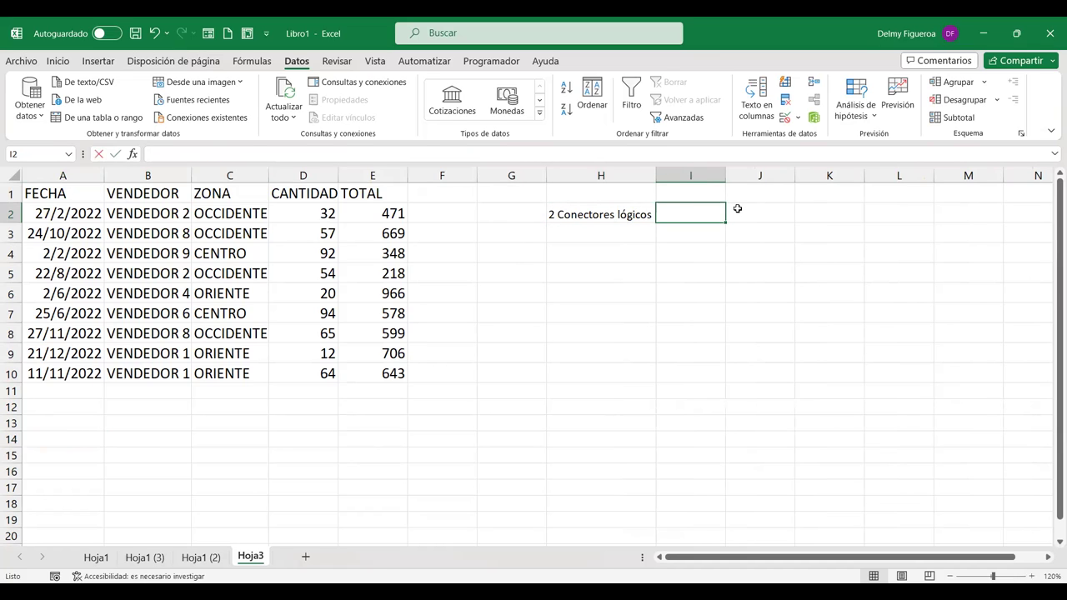
{"action": "type", "text": "Y"}
{"action": "key", "text": "Return"}
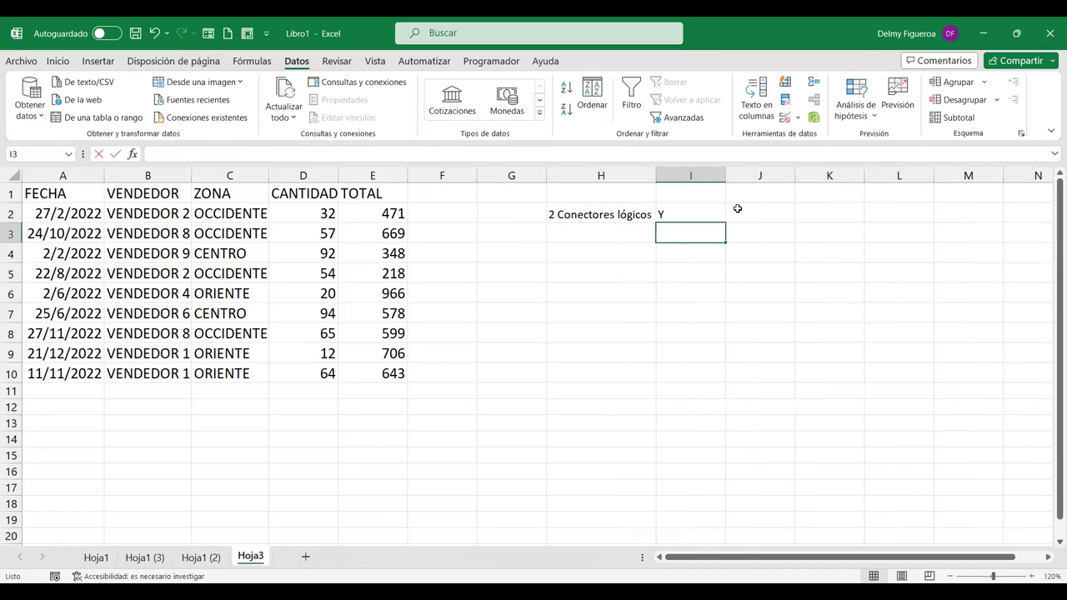
{"action": "type", "text": "O"}
{"action": "key", "text": "Return"}
Step: Write explanations in J2 and J3: Y means all conditions must be met, O means one suffices
{"action": "left_click", "coordinate": [737, 208]}
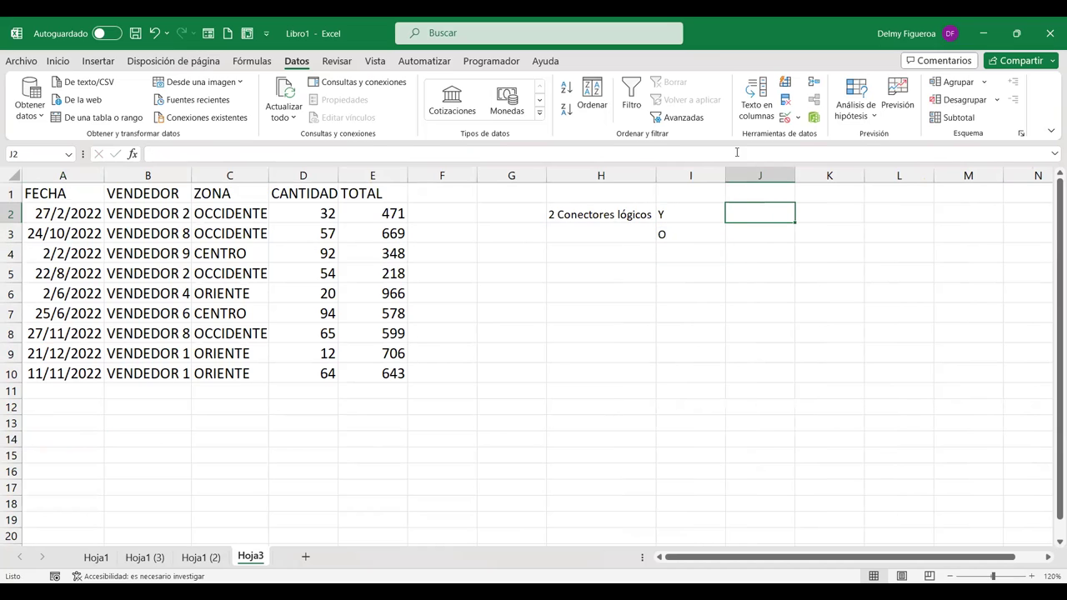
{"action": "type", "text": "Deben cumplirse todos los"}
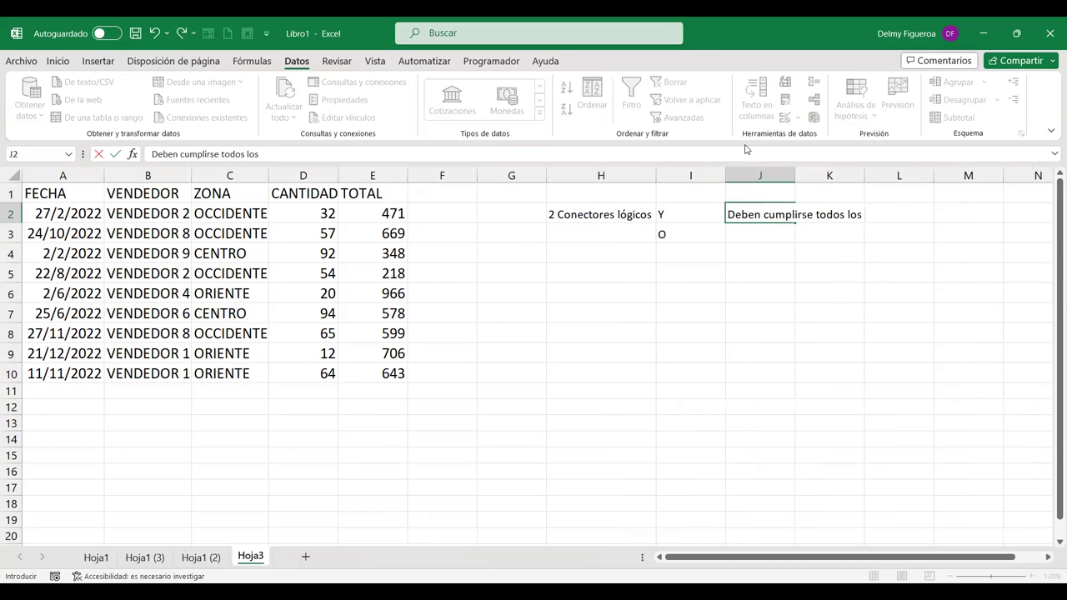
{"action": "key", "text": "BackSpace"}
{"action": "key", "text": "BackSpace"}
{"action": "key", "text": "BackSpace"}
{"action": "type", "text": "las condiciones"}
{"action": "key", "text": "Return"}
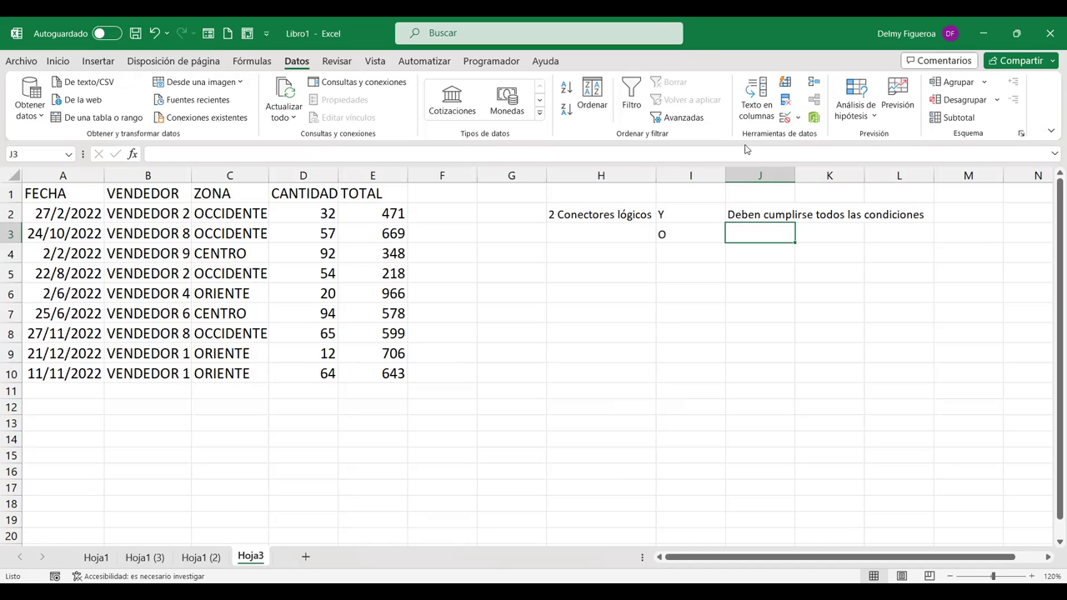
{"action": "type", "text": "Co"}
{"action": "type", "text": "na que se cumpla yq"}
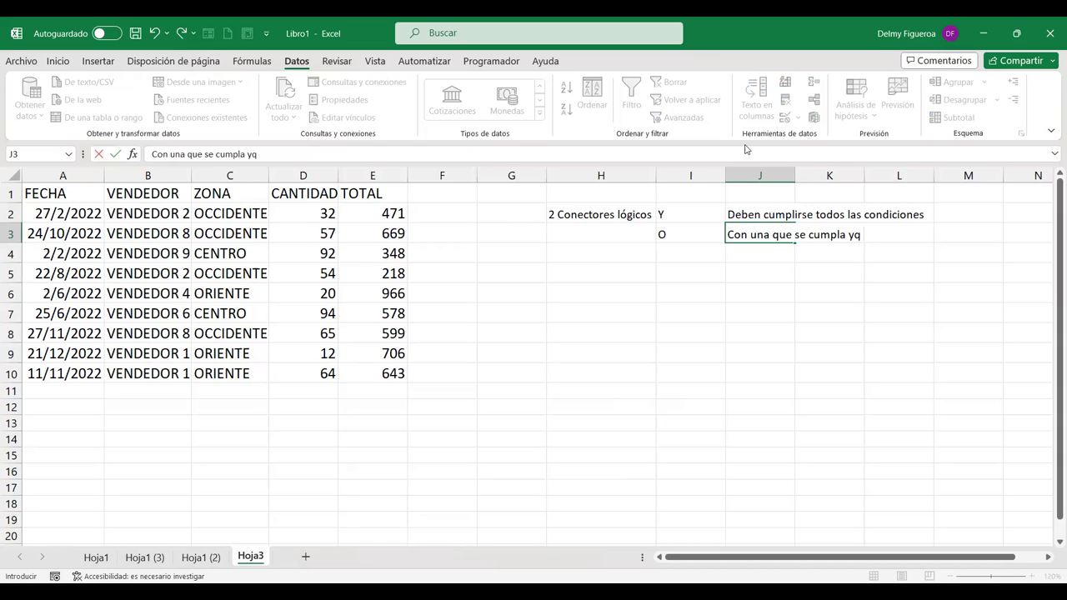
{"action": "type", "text": "a efe"}
{"action": "type", "text": "úa el resultad"}
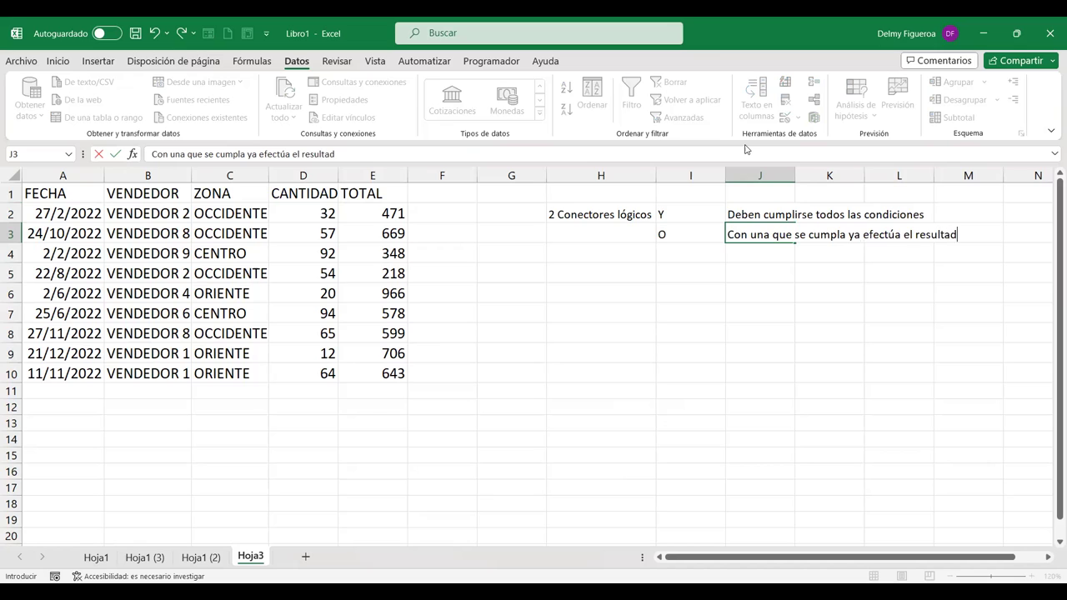
{"action": "key", "text": "Return"}
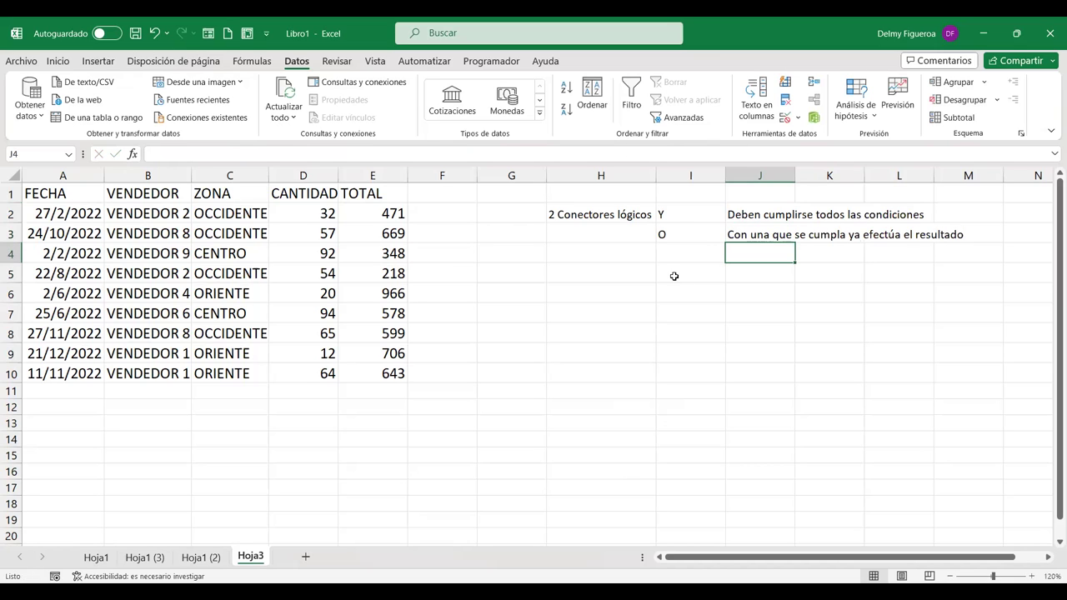
Step: On Hoja1 (3), step between the stacked start- and end-date FECHA conditions in H2 and H3
{"action": "left_click", "coordinate": [682, 227]}
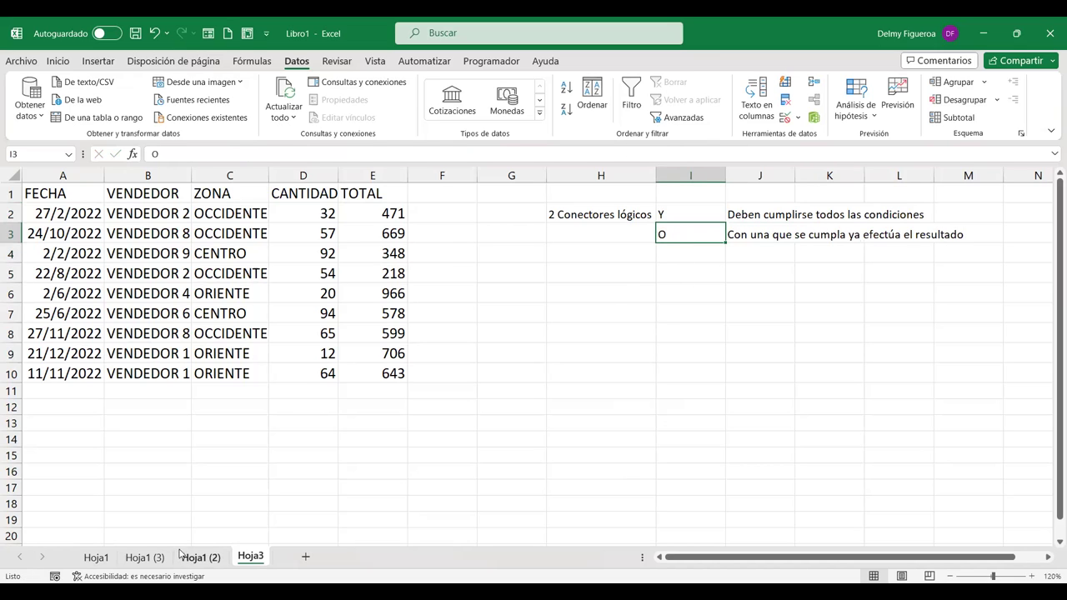
{"action": "left_click", "coordinate": [142, 557]}
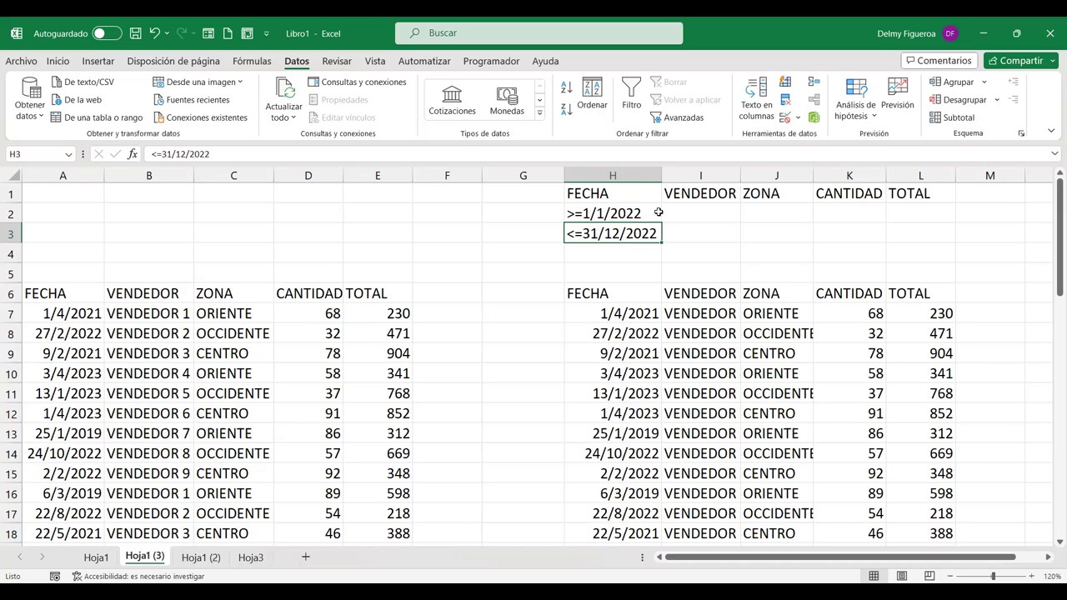
{"action": "key", "text": "Up"}
{"action": "key", "text": "Down"}
{"action": "key", "text": "Up"}
{"action": "key", "text": "Down"}
{"action": "left_click", "coordinate": [635, 334]}
{"action": "left_click", "coordinate": [645, 213]}
{"action": "left_click", "coordinate": [641, 235]}
{"action": "left_click", "coordinate": [677, 215]}
{"action": "left_click", "coordinate": [632, 212]}
{"action": "left_click", "coordinate": [624, 229]}
Step: On Hoja1 (2), select the side-by-side date criteria in H2:I2, columns H–I and empty vendor cell J2
{"action": "left_click", "coordinate": [200, 557]}
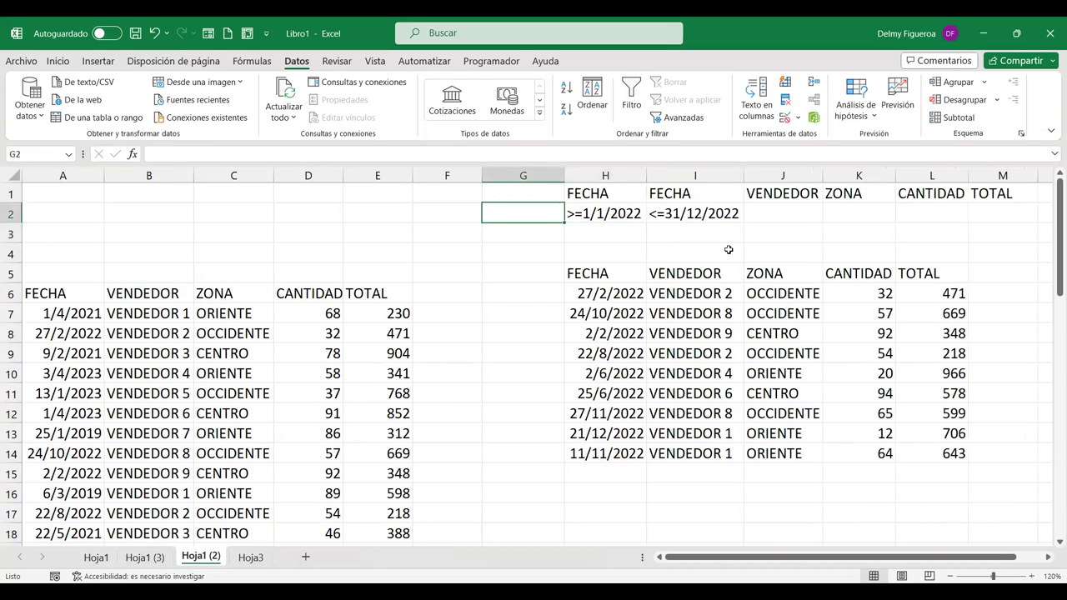
{"action": "left_click", "coordinate": [621, 213]}
{"action": "left_click", "coordinate": [706, 216]}
{"action": "left_click", "coordinate": [612, 177]}
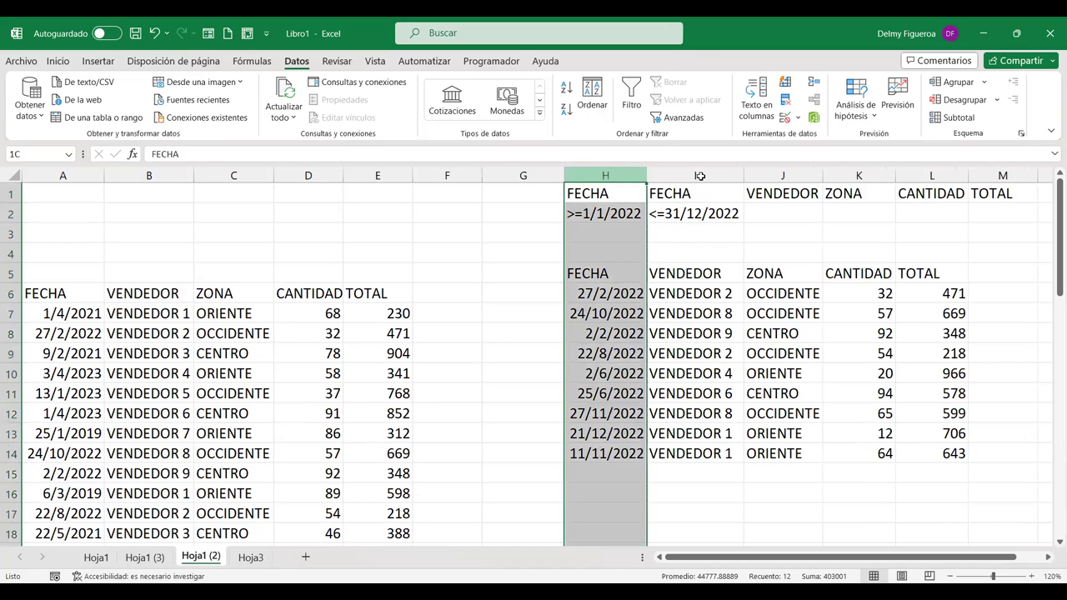
{"action": "left_click", "coordinate": [685, 203], "text": "shift"}
{"action": "left_click", "coordinate": [792, 214]}
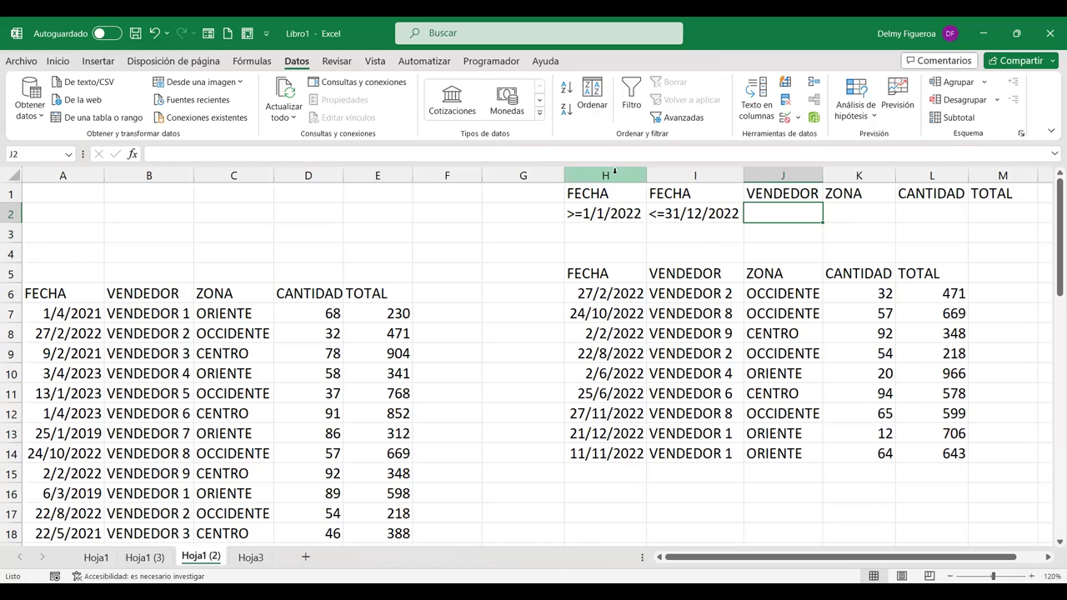
{"action": "left_click", "coordinate": [622, 207]}
{"action": "left_click", "coordinate": [692, 213]}
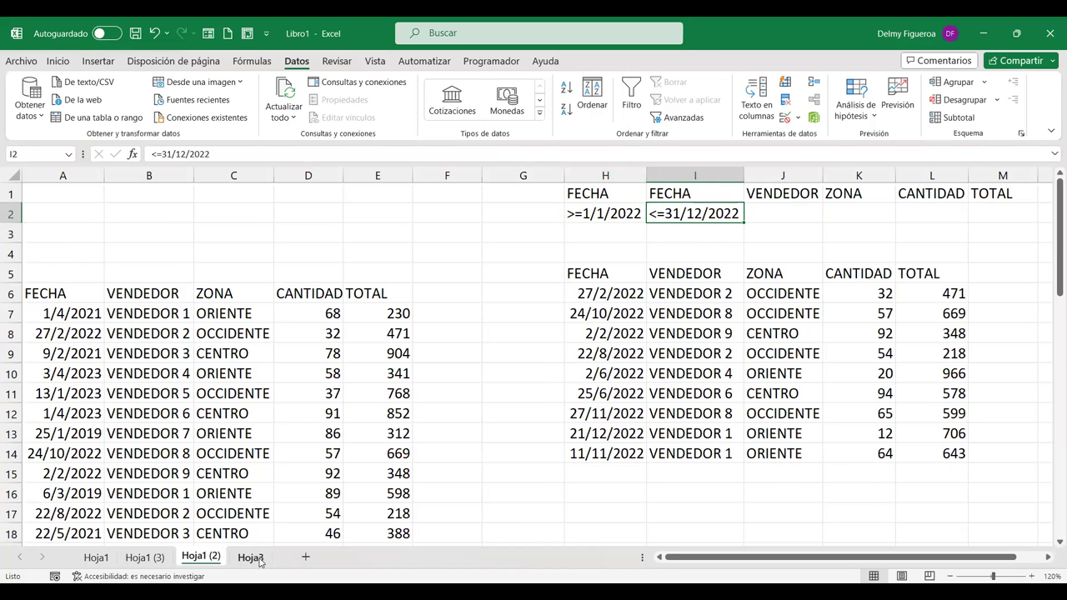
Step: Review the Y and O connector notes on Hoja3
{"action": "left_click", "coordinate": [252, 558]}
{"action": "left_click", "coordinate": [766, 210]}
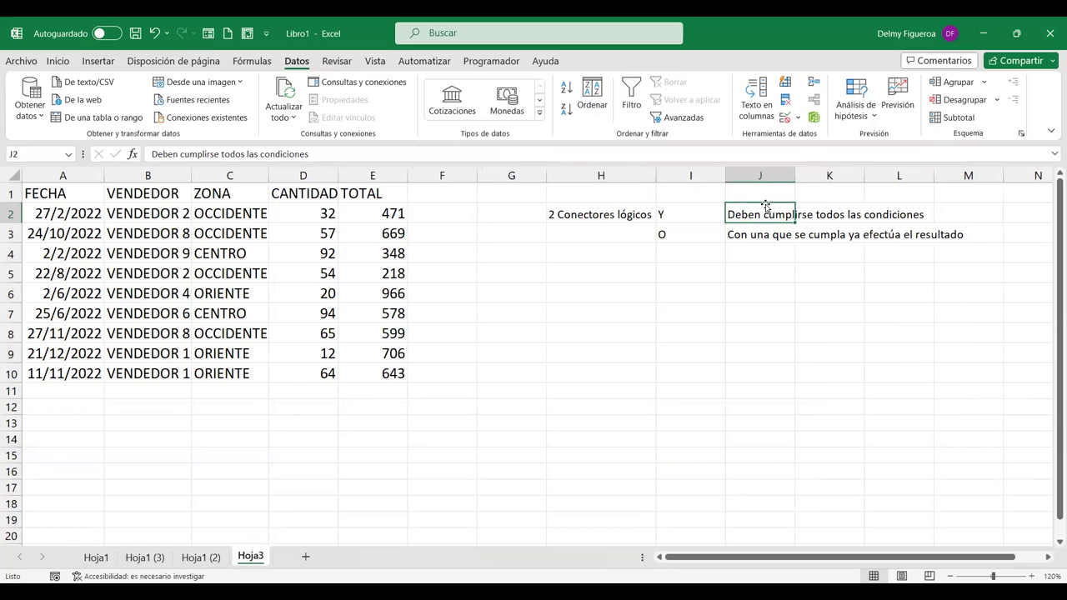
{"action": "left_click", "coordinate": [768, 259]}
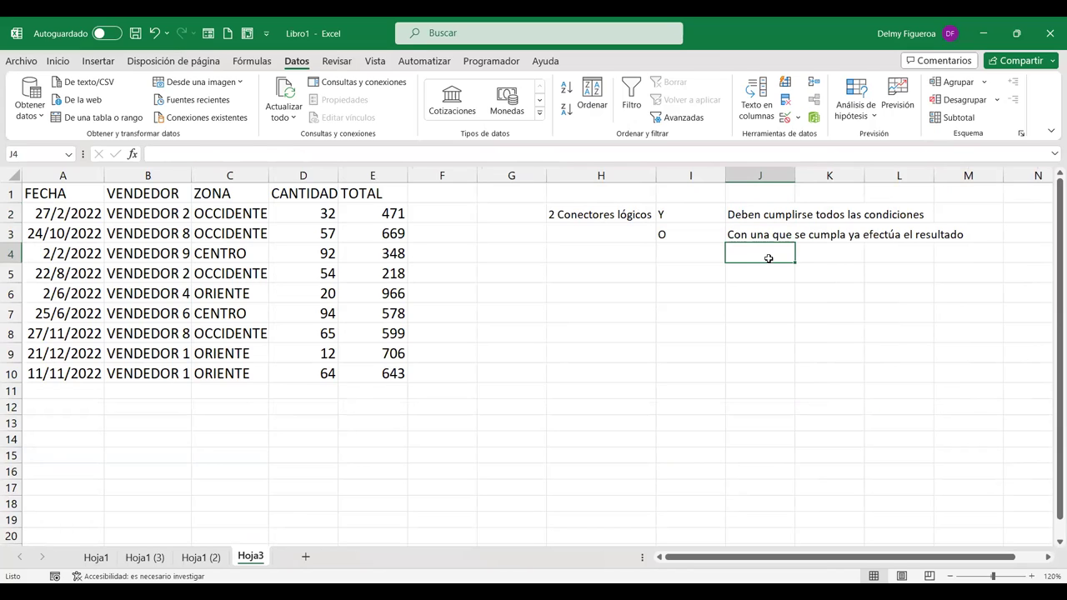
{"action": "left_click", "coordinate": [642, 232]}
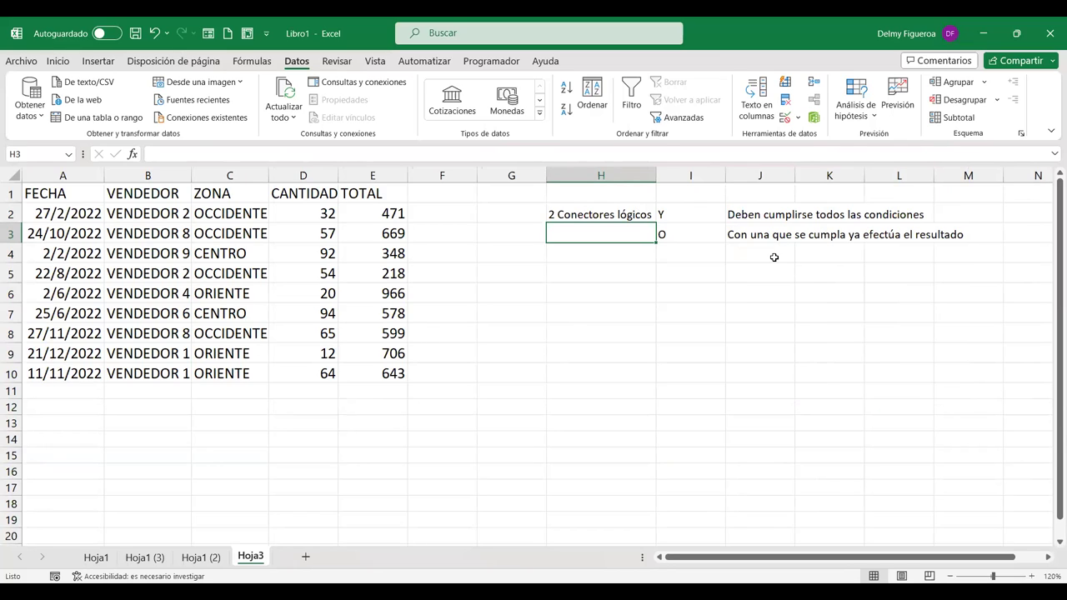
{"action": "left_click", "coordinate": [774, 258]}
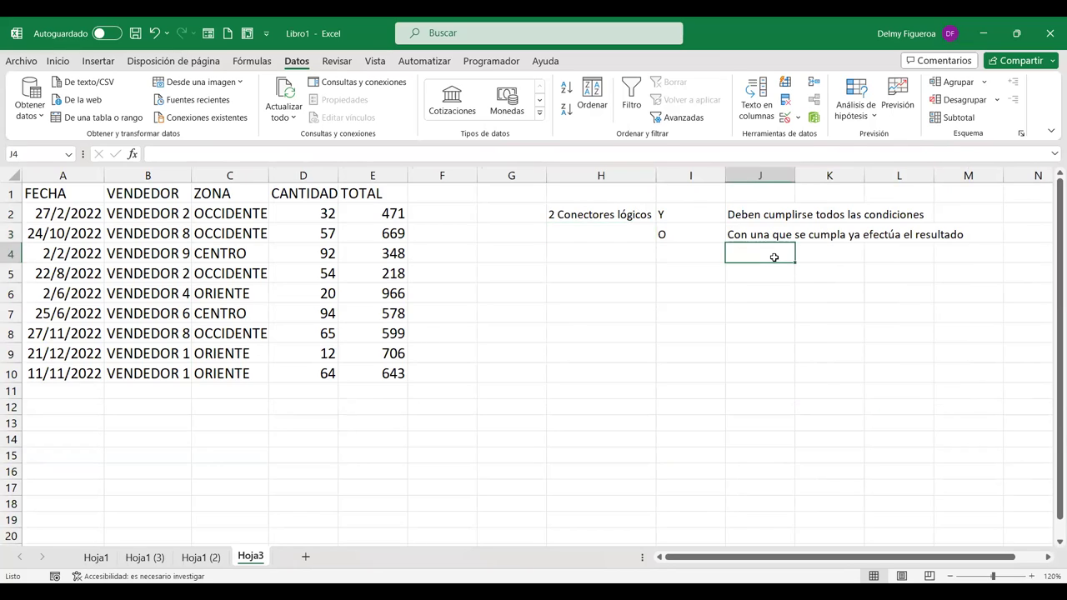
Step: Select the FECHA criteria columns H and I on Hoja1 (2), then go to Hoja1 (3)
{"action": "left_click", "coordinate": [193, 557]}
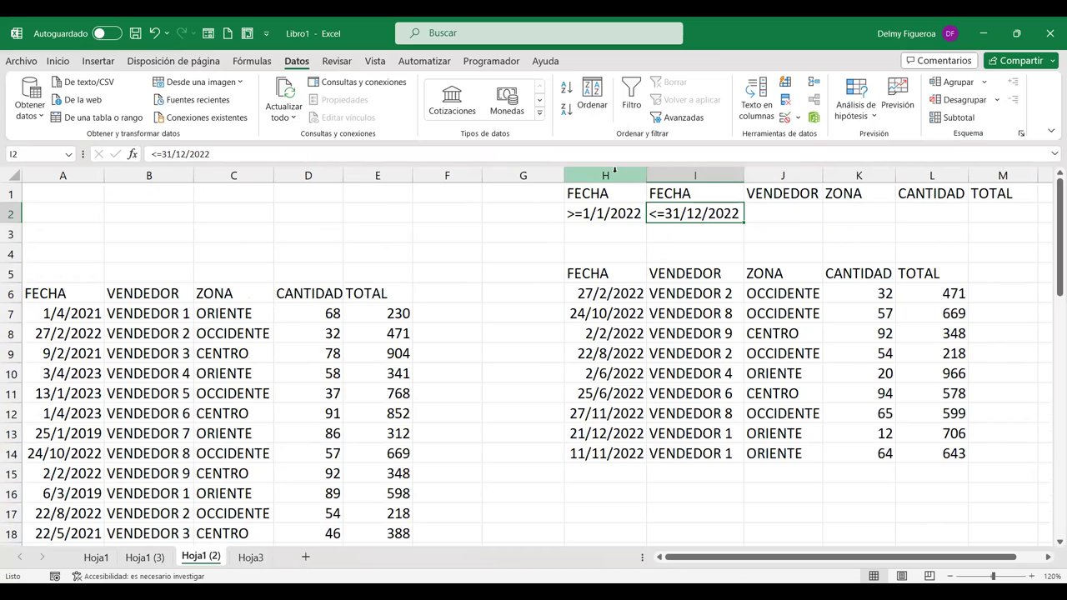
{"action": "left_click_drag", "start_coordinate": [615, 175], "coordinate": [682, 177]}
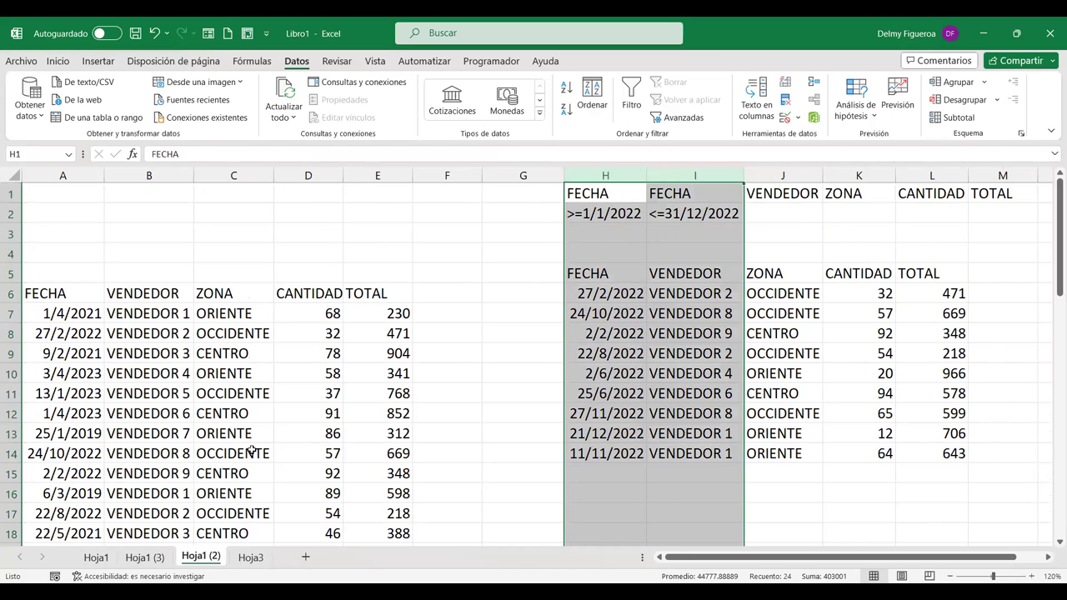
{"action": "left_click", "coordinate": [145, 557]}
Step: Select the criteria rows beside the date conditions and try a first entry in ZONA cell J2
{"action": "left_click", "coordinate": [535, 216]}
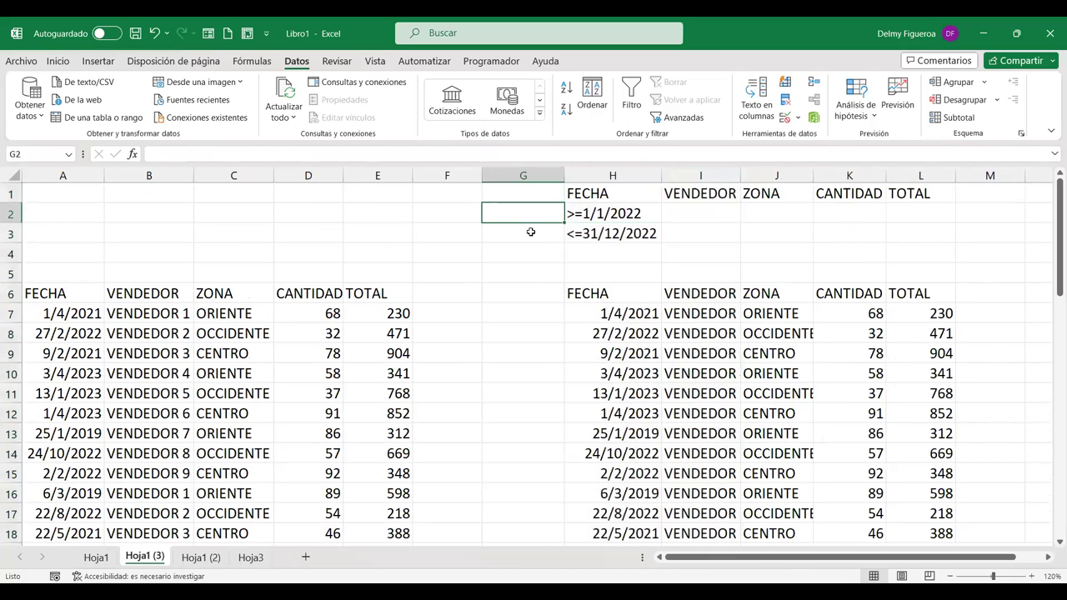
{"action": "left_click_drag", "start_coordinate": [530, 232], "coordinate": [531, 235]}
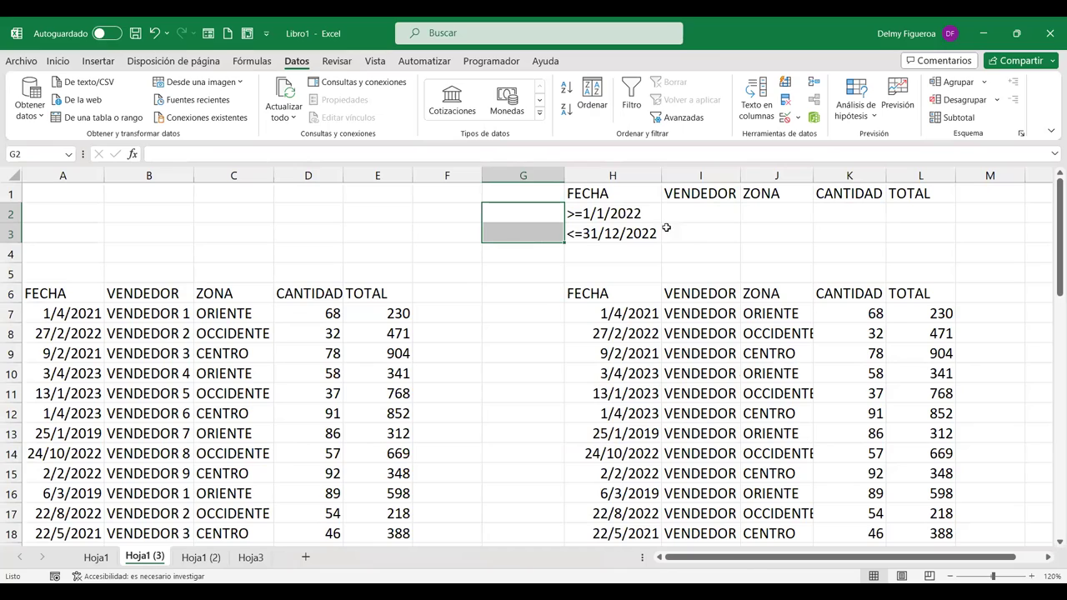
{"action": "left_click", "coordinate": [697, 208]}
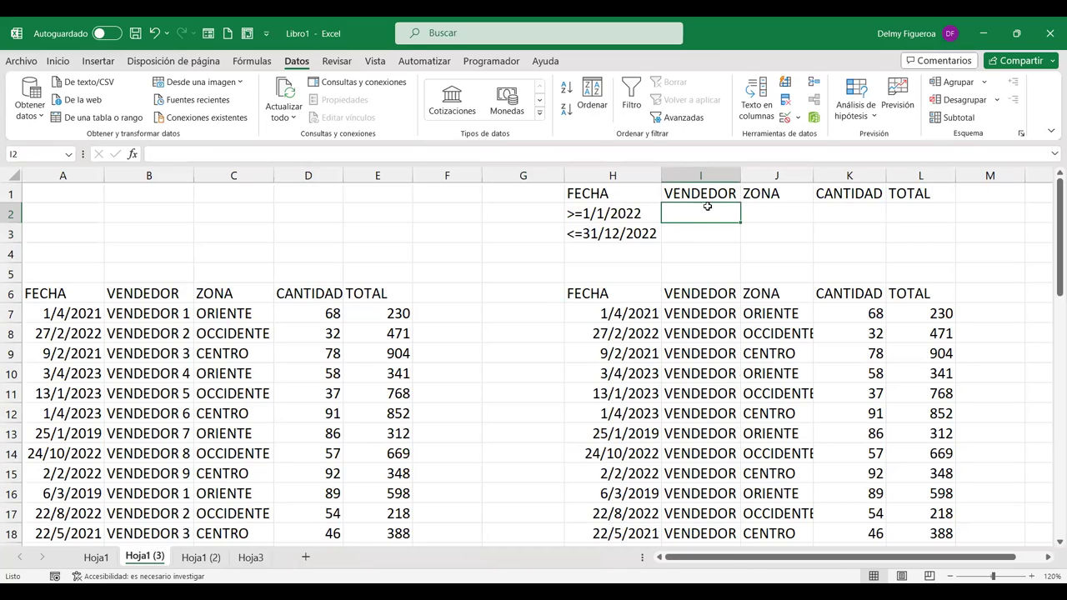
{"action": "left_click", "coordinate": [782, 208]}
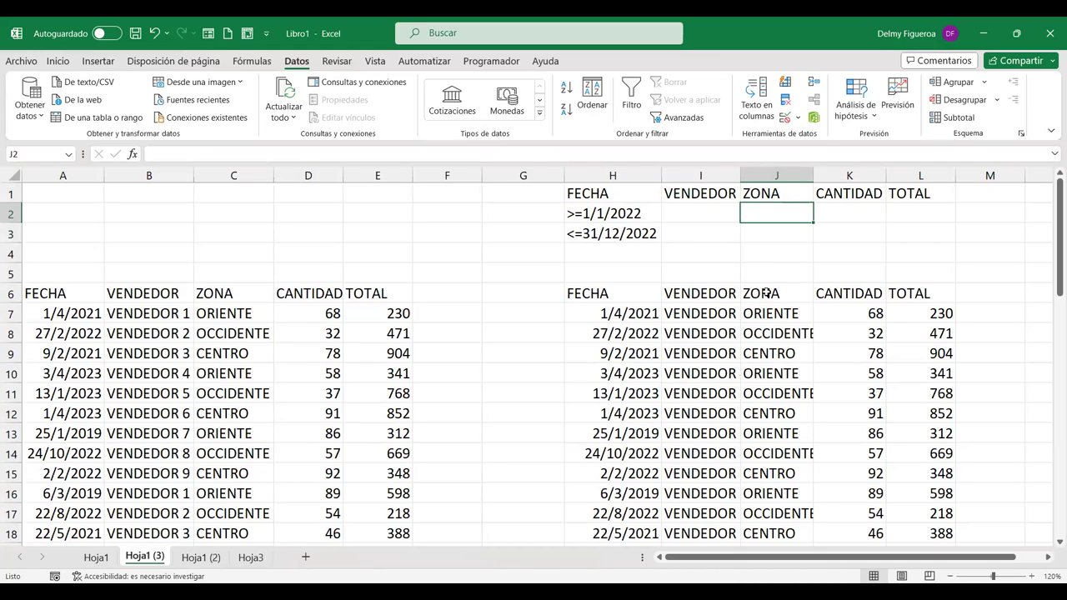
{"action": "type", "text": "o"}
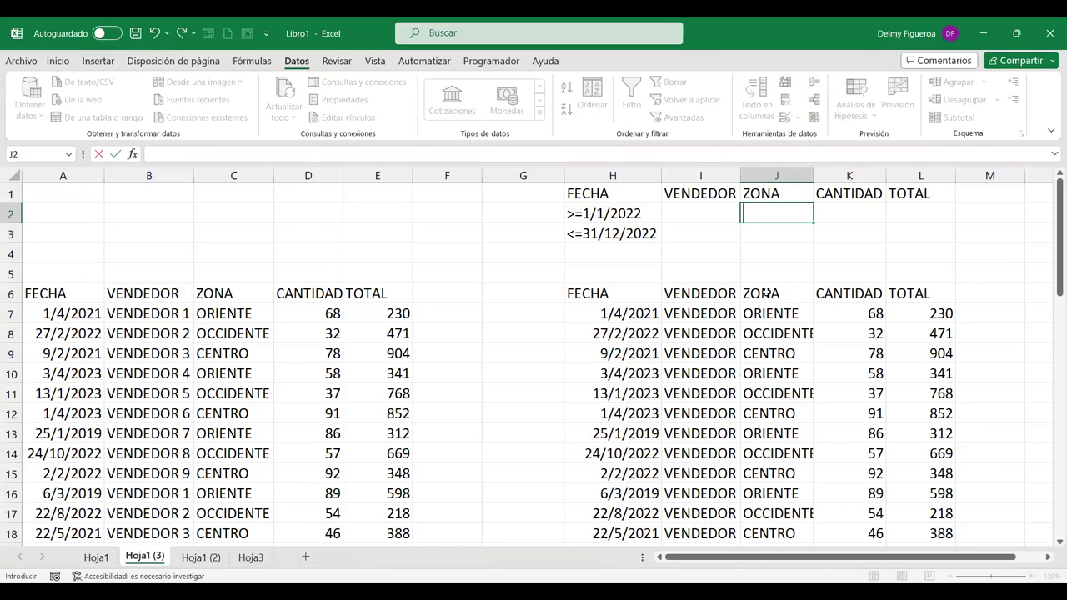
{"action": "key", "text": "Return"}
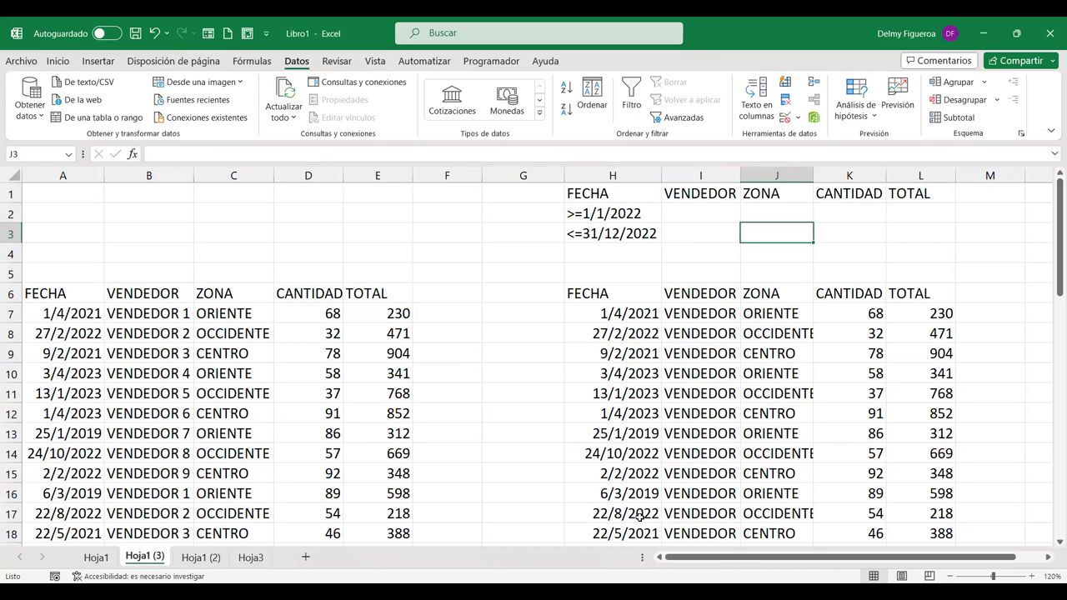
{"action": "left_click", "coordinate": [783, 208]}
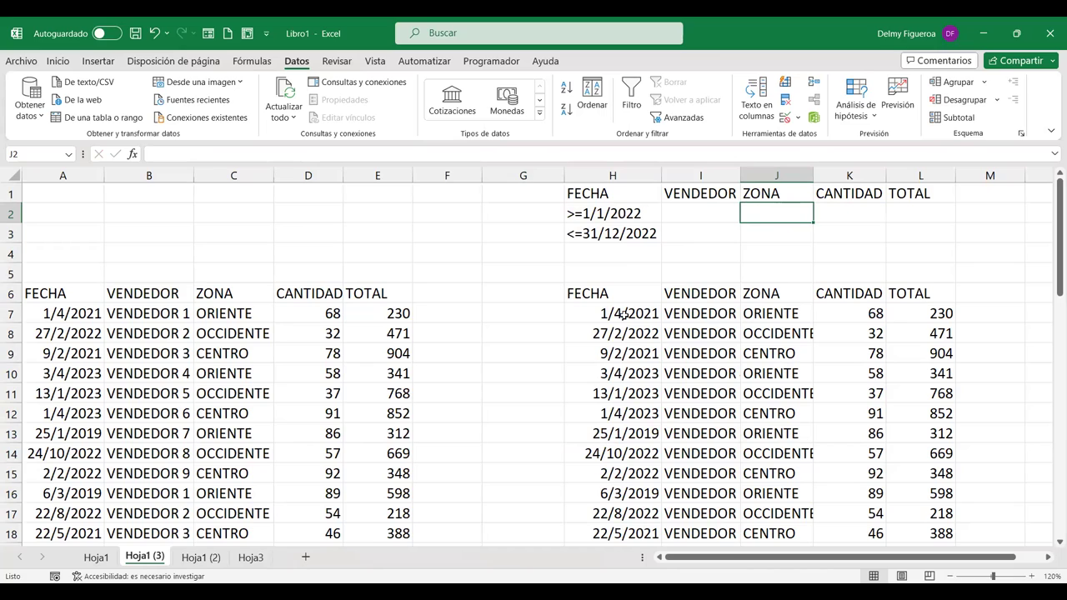
{"action": "left_click", "coordinate": [696, 232]}
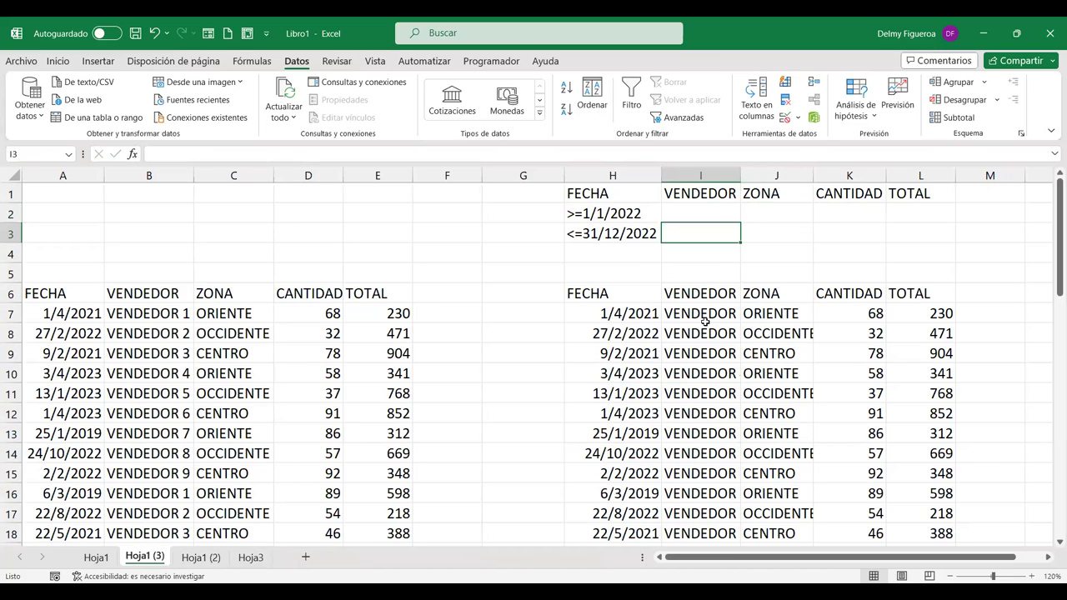
Step: Check the ORIENTE zone value in the data and enter ORIENTE in ZONA cell J2
{"action": "left_click", "coordinate": [214, 312]}
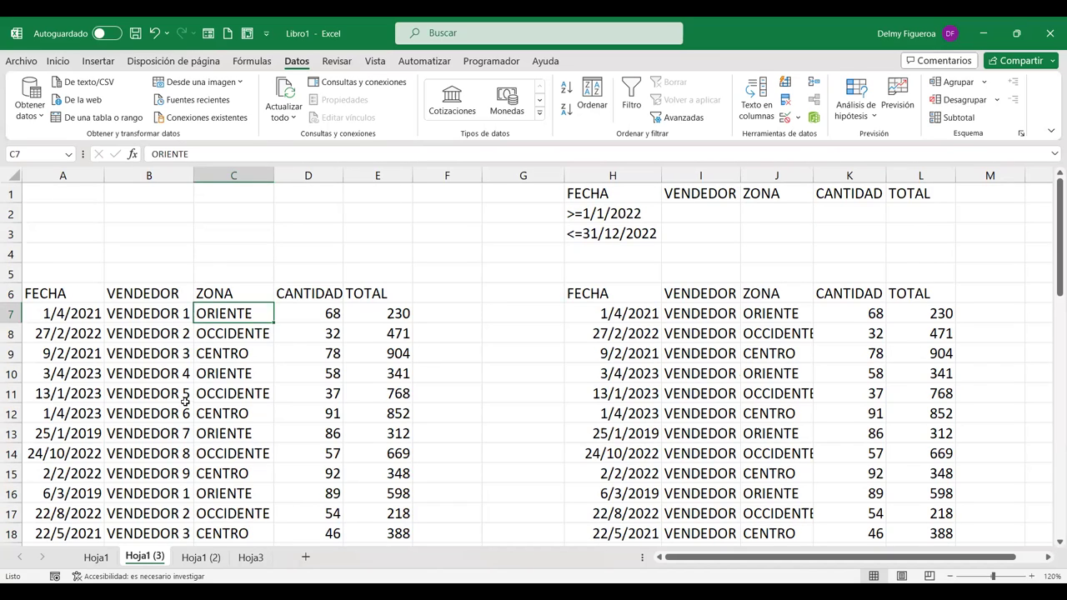
{"action": "left_click", "coordinate": [712, 318]}
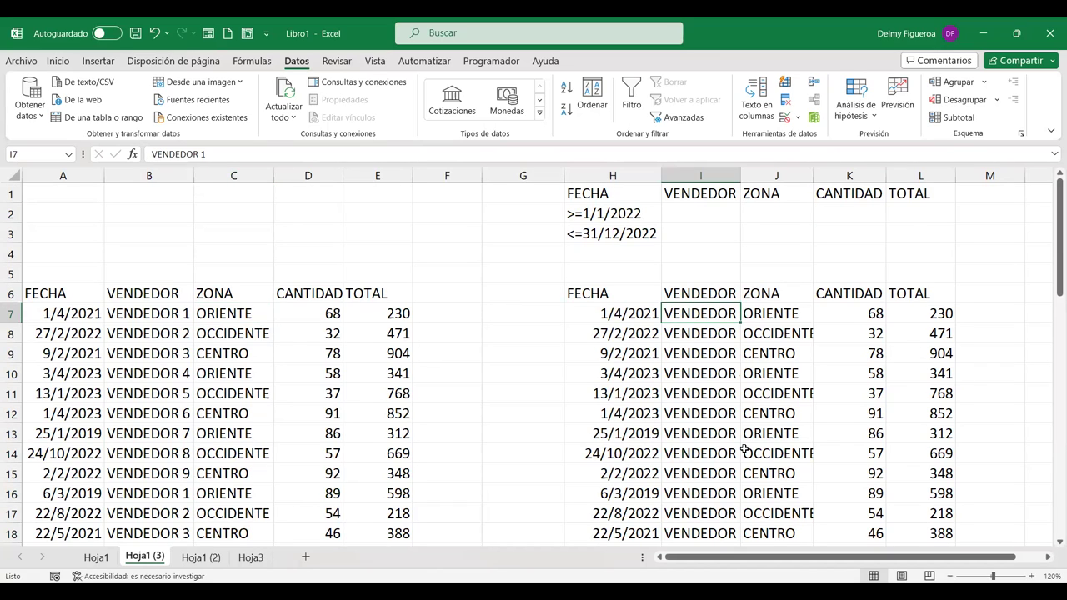
{"action": "left_click", "coordinate": [782, 208]}
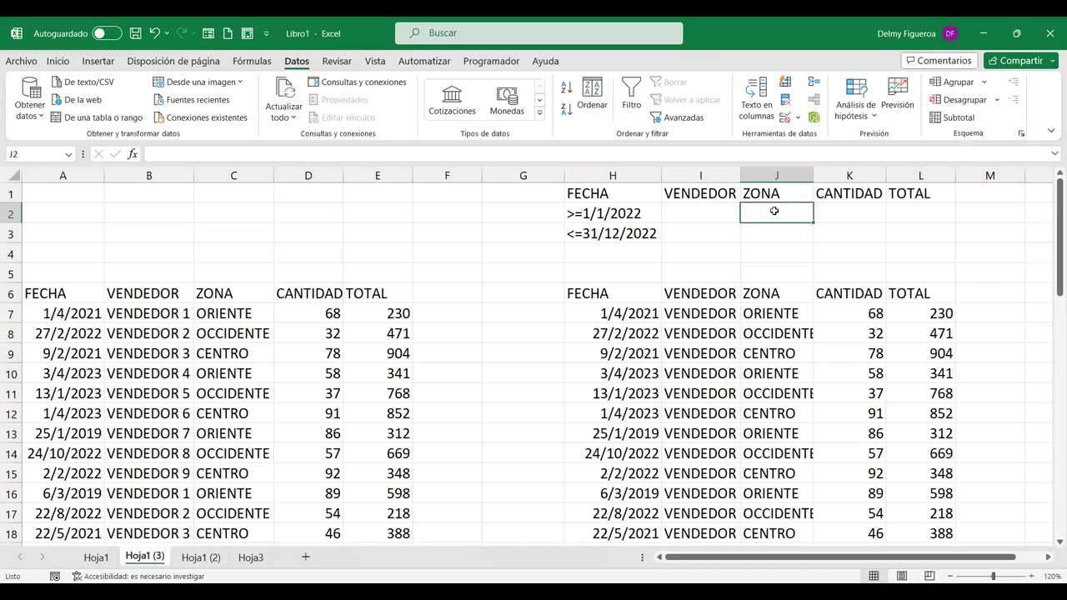
{"action": "type", "text": "ORIENTE"}
{"action": "key", "text": "Return"}
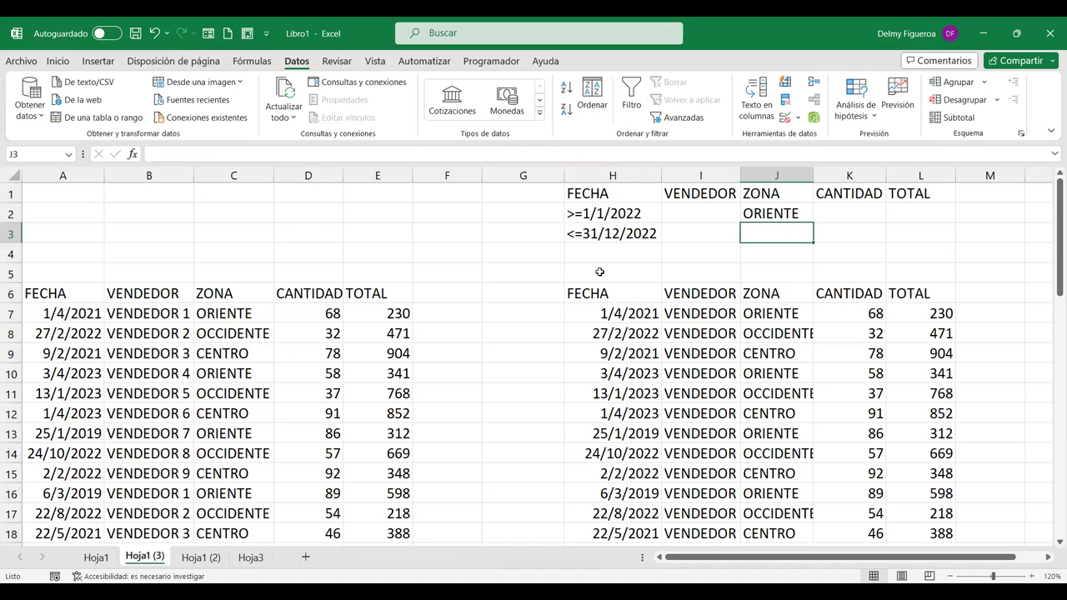
Step: Set the Advanced Filter to copy list A6:E55 elsewhere, with criteria H1:L3 and output at H59
{"action": "left_click", "coordinate": [677, 119]}
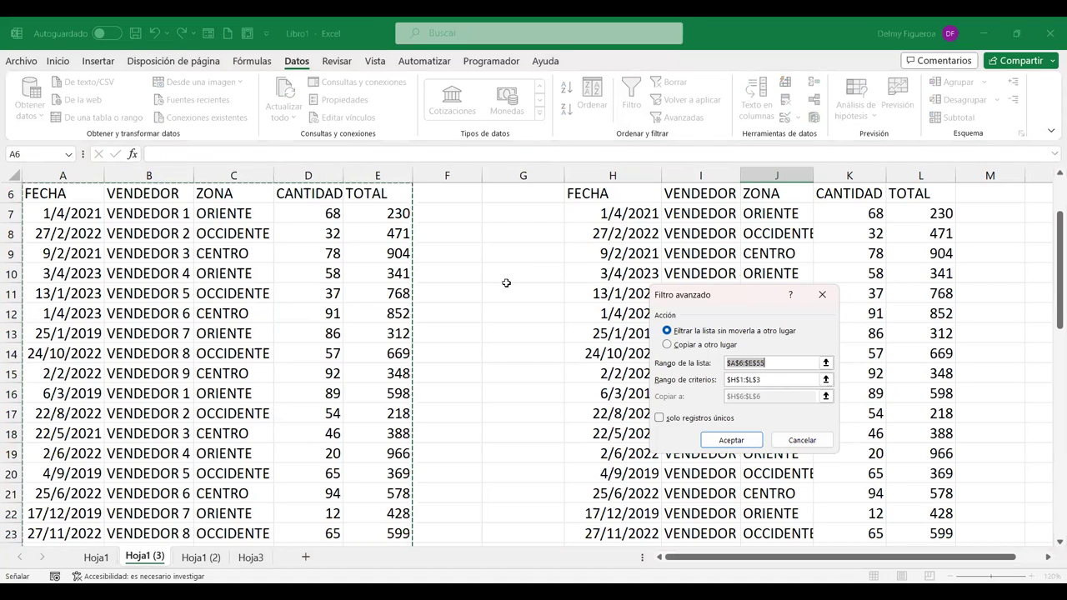
{"action": "left_click", "coordinate": [699, 349]}
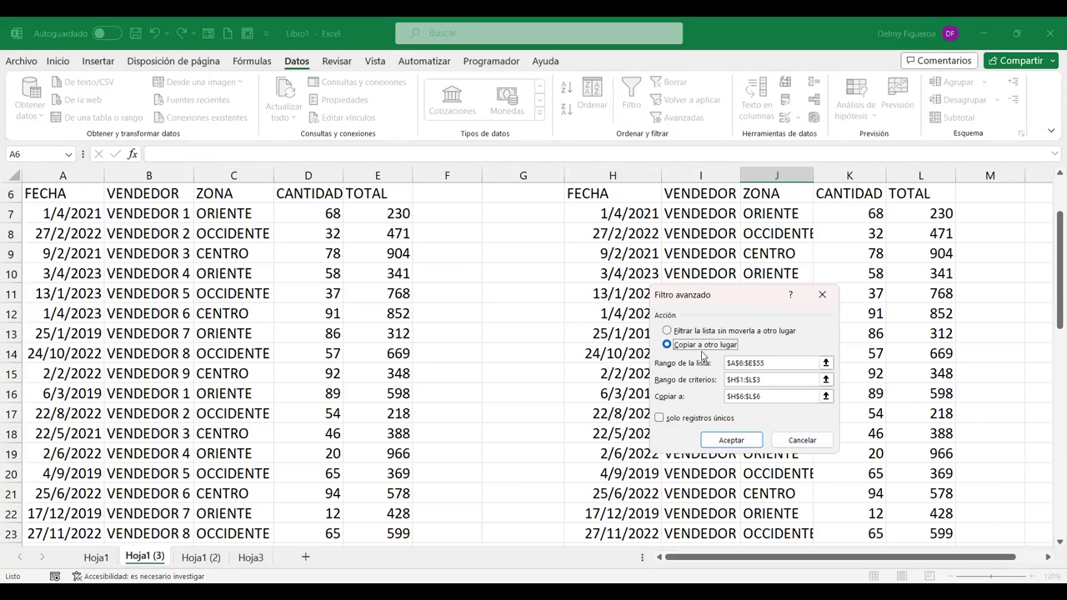
{"action": "left_click", "coordinate": [784, 362]}
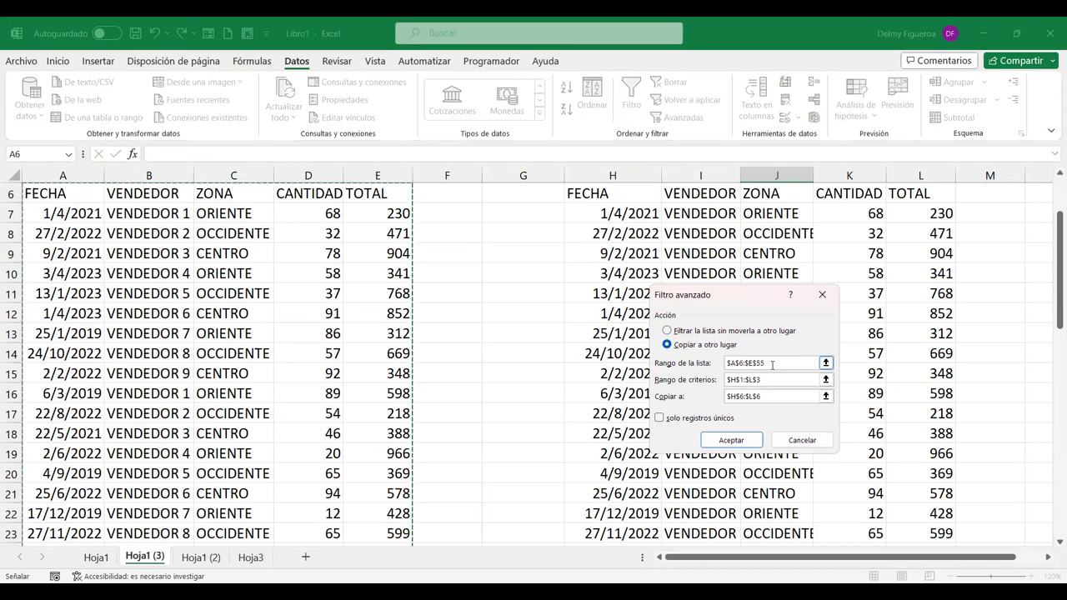
{"action": "left_click", "coordinate": [771, 380]}
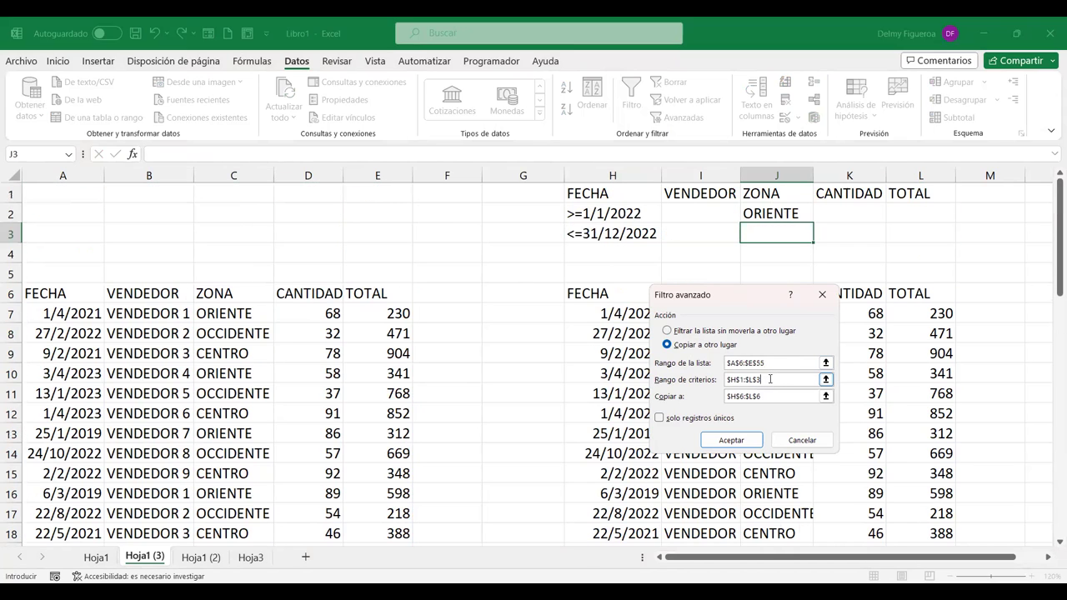
{"action": "double_click", "coordinate": [734, 379]}
{"action": "left_click", "coordinate": [629, 193]}
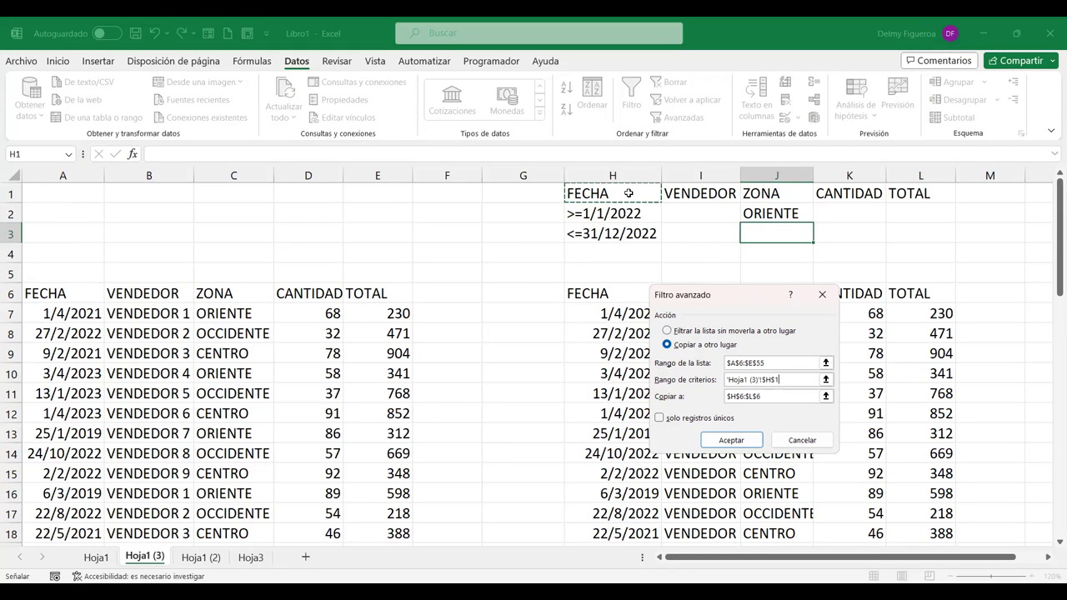
{"action": "left_click", "coordinate": [889, 226], "text": "shift"}
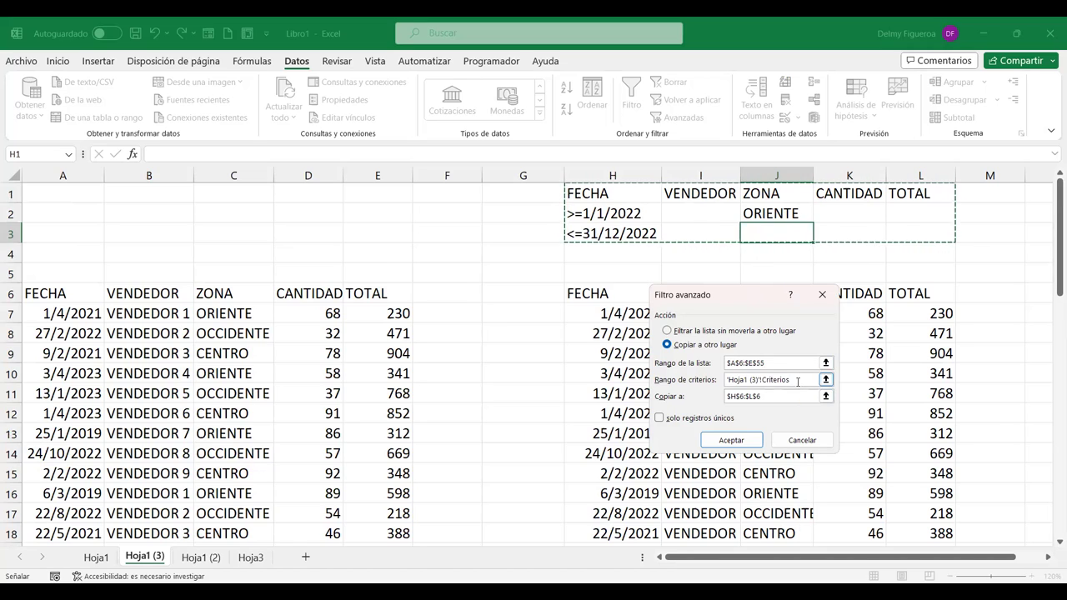
{"action": "key", "text": "Tab"}
{"action": "key", "text": "BackSpace"}
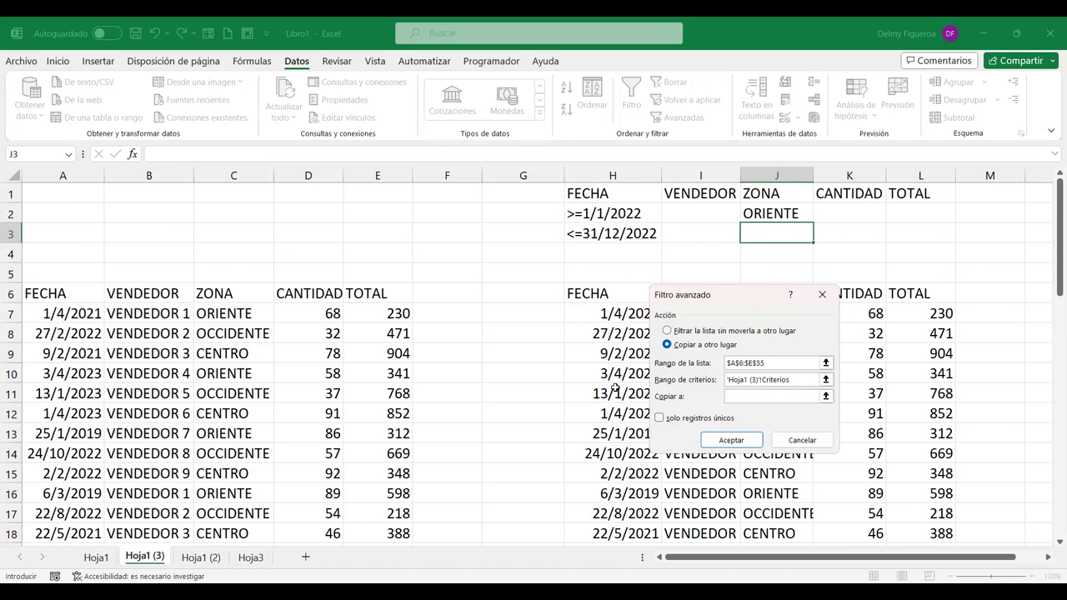
{"action": "scroll", "coordinate": [614, 386], "scroll_direction": "down", "scroll_amount": 5}
{"action": "scroll", "coordinate": [614, 386], "scroll_direction": "down", "scroll_amount": 5}
{"action": "scroll", "coordinate": [615, 386], "scroll_direction": "down", "scroll_amount": 8}
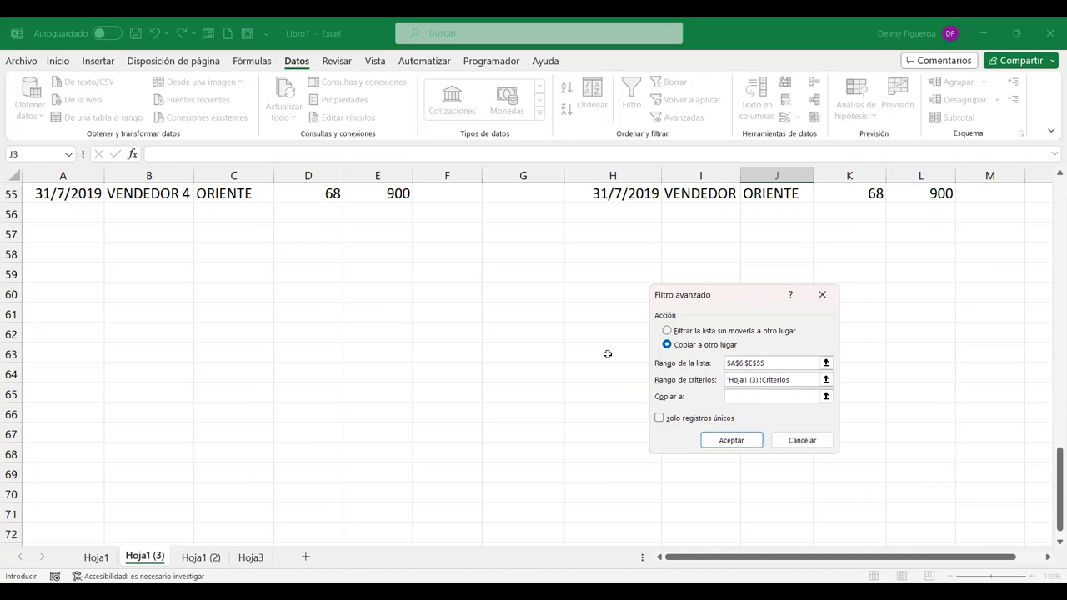
{"action": "left_click", "coordinate": [607, 274]}
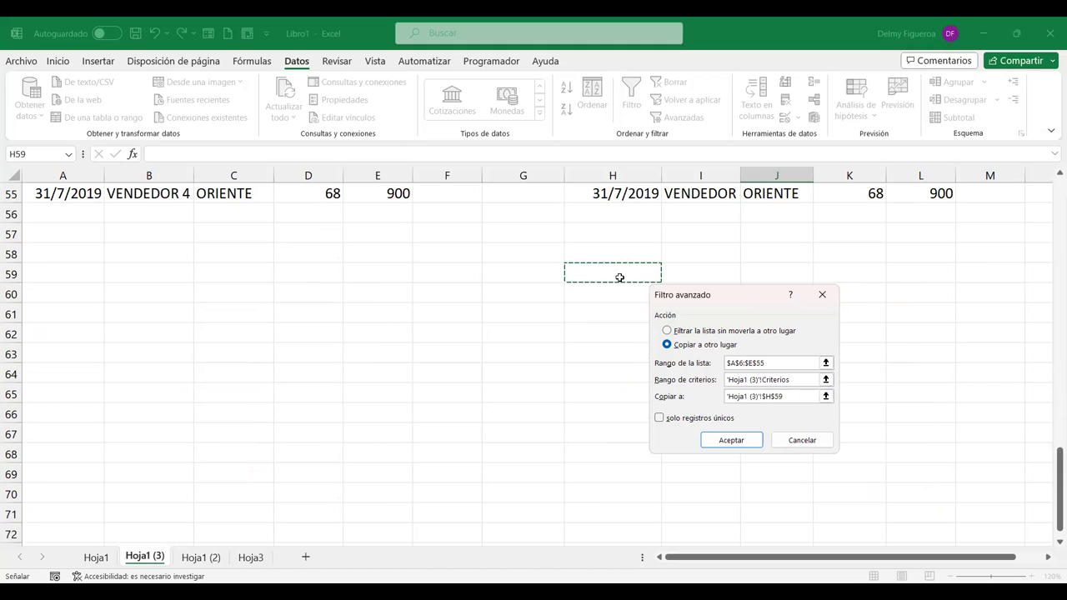
Step: Run the filter to copy results below H59 and select the copied dates H60:H100
{"action": "left_click", "coordinate": [731, 440]}
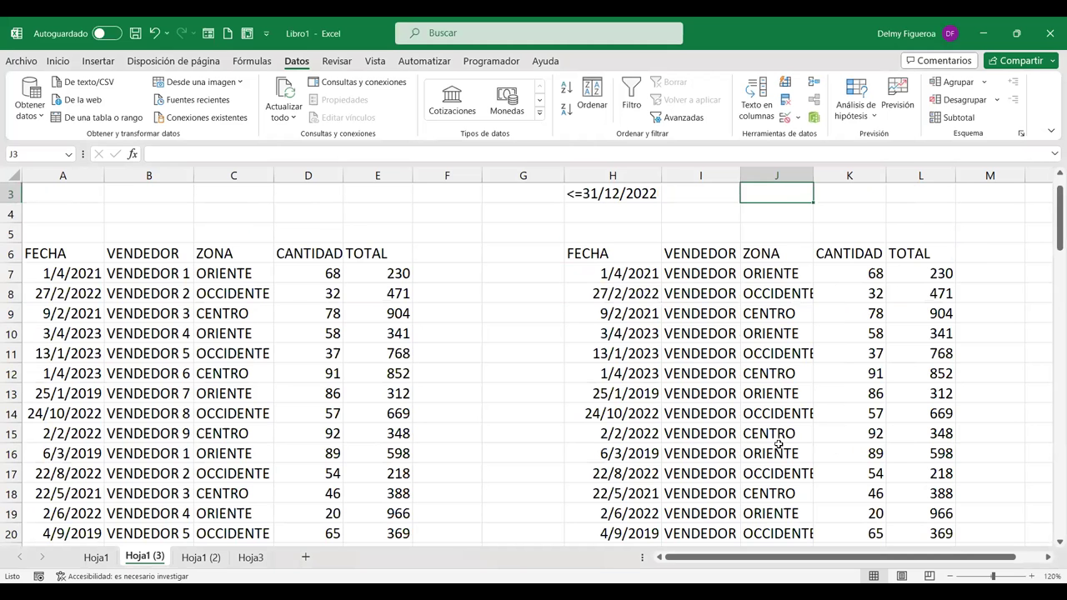
{"action": "scroll", "coordinate": [811, 400], "scroll_direction": "down", "scroll_amount": 6}
{"action": "scroll", "coordinate": [811, 401], "scroll_direction": "down", "scroll_amount": 7}
{"action": "scroll", "coordinate": [811, 400], "scroll_direction": "down", "scroll_amount": 3}
{"action": "scroll", "coordinate": [811, 400], "scroll_direction": "down", "scroll_amount": 1}
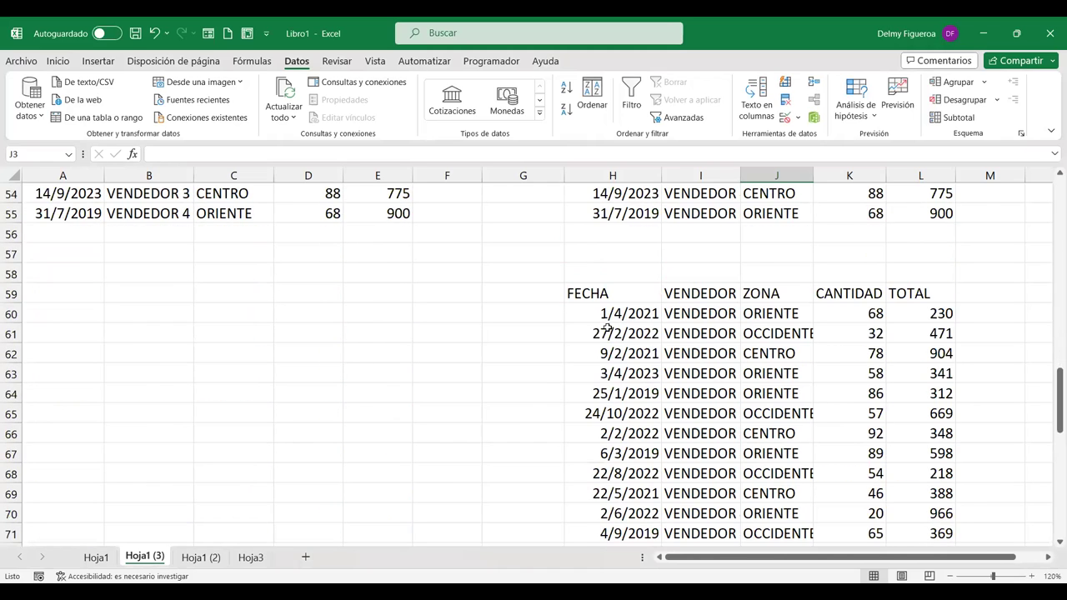
{"action": "left_click", "coordinate": [613, 316]}
{"action": "scroll", "coordinate": [623, 330], "scroll_direction": "down", "scroll_amount": 8}
{"action": "scroll", "coordinate": [626, 348], "scroll_direction": "down", "scroll_amount": 4}
{"action": "scroll", "coordinate": [626, 349], "scroll_direction": "down", "scroll_amount": 2}
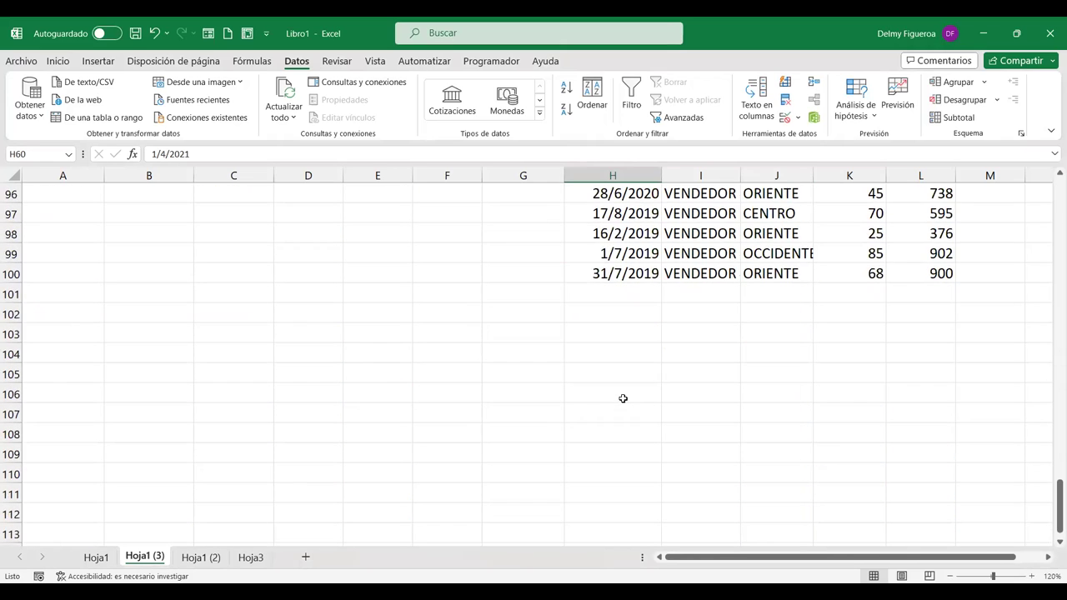
{"action": "scroll", "coordinate": [636, 378], "scroll_direction": "up", "scroll_amount": 2}
{"action": "left_click", "coordinate": [624, 392], "text": "shift"}
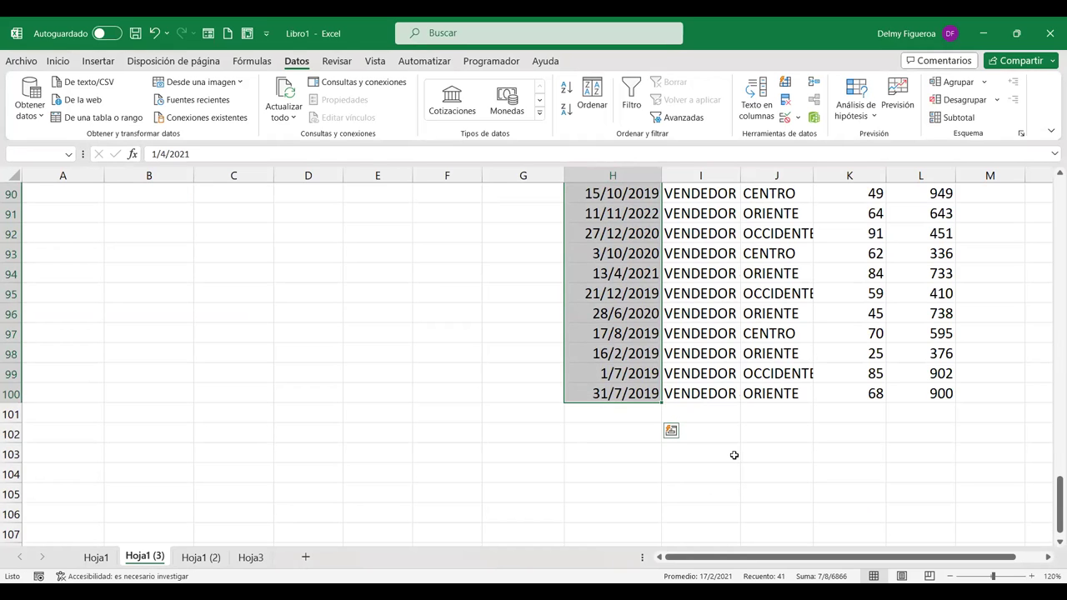
Step: Autofit column J so OCCIDENTE shows in full and look over the copied results
{"action": "scroll", "coordinate": [733, 455], "scroll_direction": "up", "scroll_amount": 1}
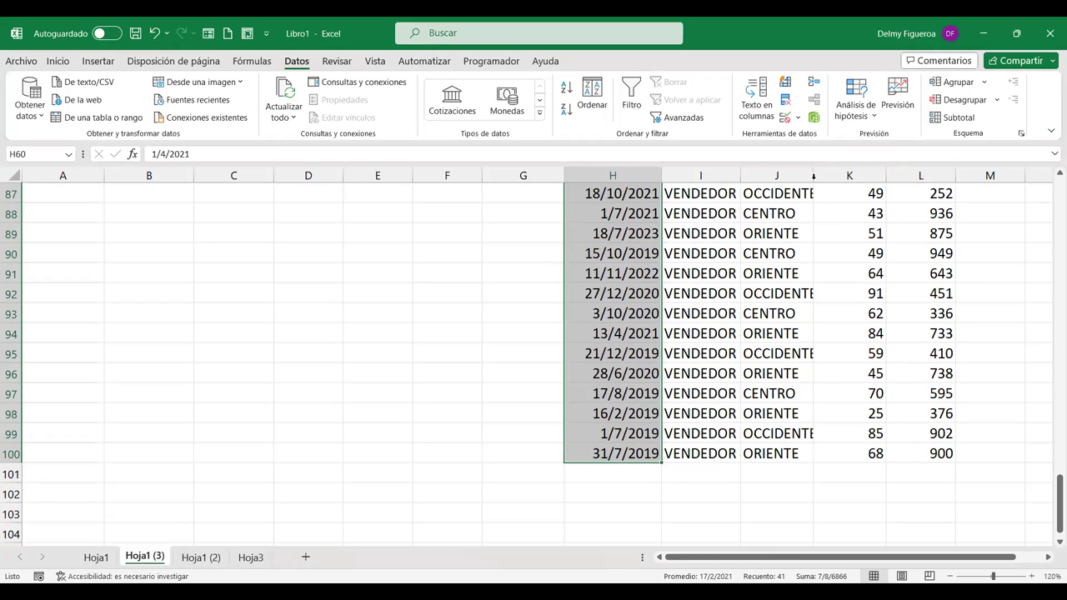
{"action": "double_click", "coordinate": [813, 177]}
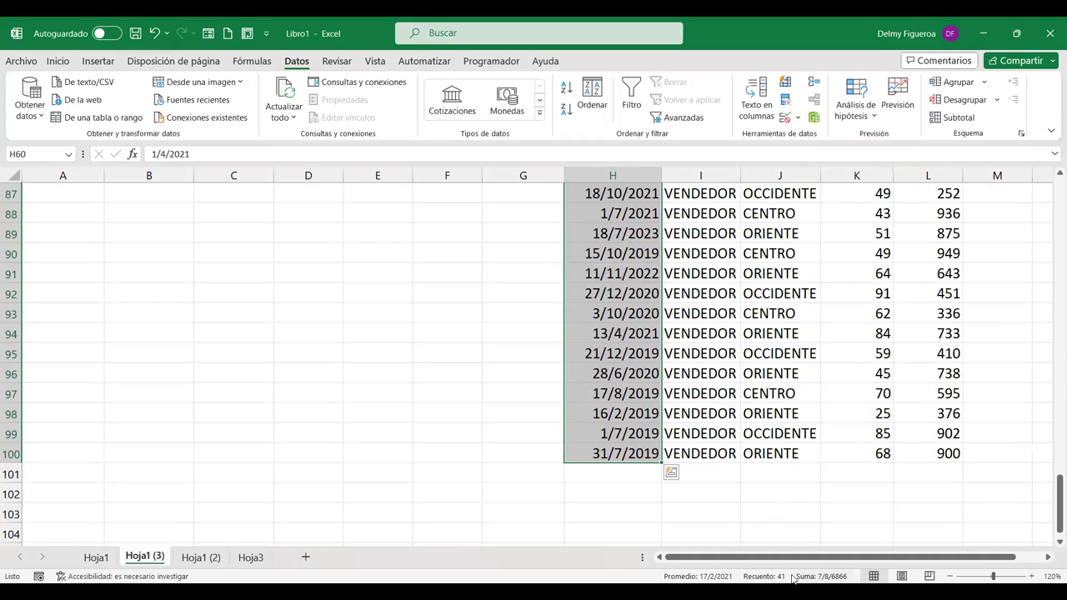
{"action": "scroll", "coordinate": [742, 384], "scroll_direction": "up", "scroll_amount": 12}
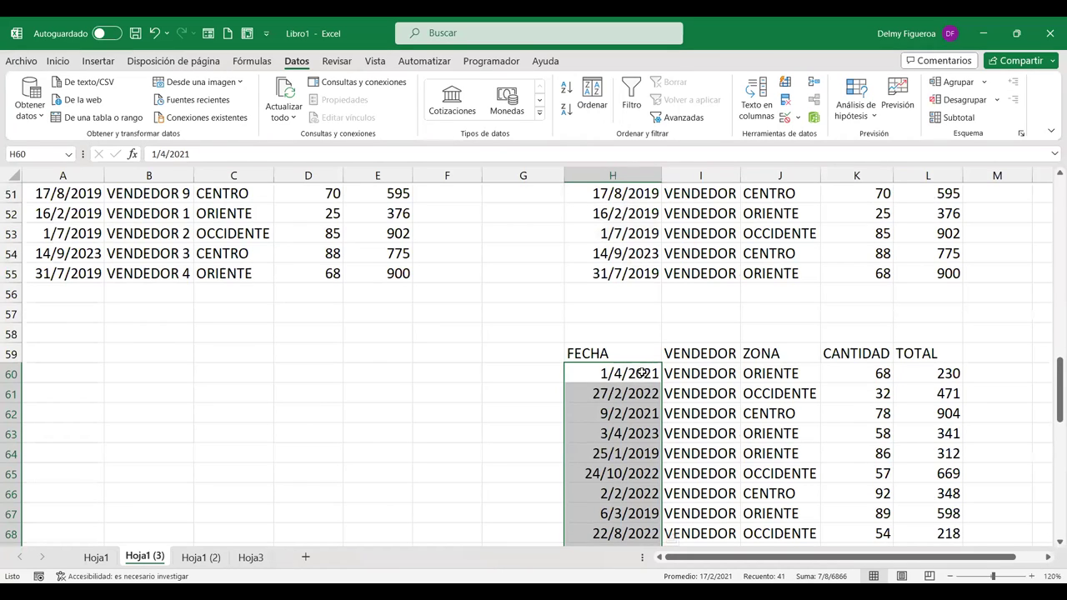
{"action": "scroll", "coordinate": [642, 373], "scroll_direction": "down", "scroll_amount": 8}
{"action": "scroll", "coordinate": [846, 485], "scroll_direction": "down", "scroll_amount": 4}
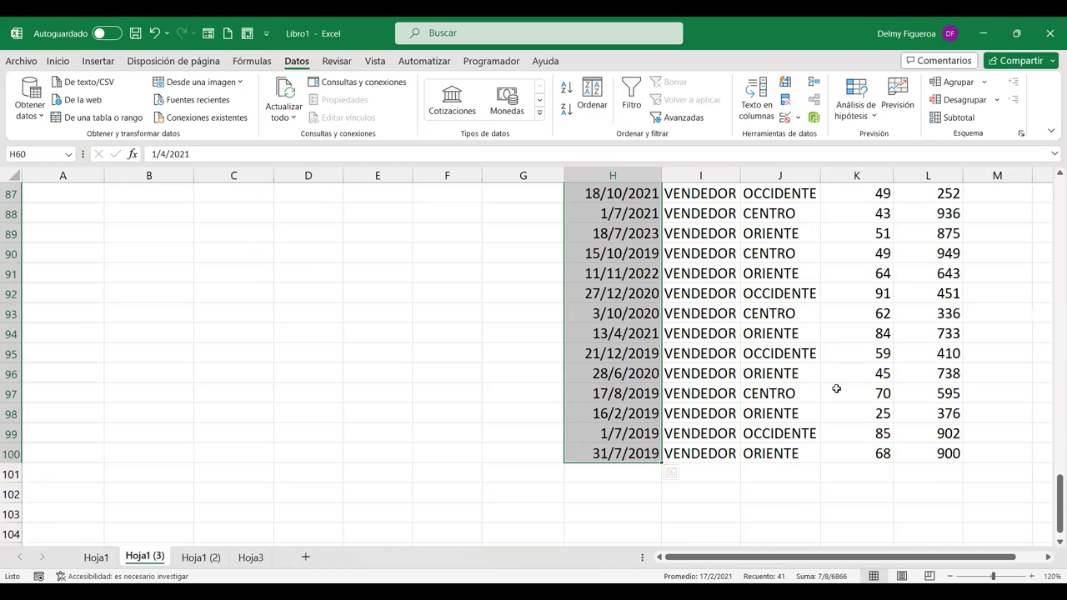
{"action": "scroll", "coordinate": [836, 389], "scroll_direction": "up", "scroll_amount": 1}
{"action": "scroll", "coordinate": [834, 389], "scroll_direction": "up", "scroll_amount": 4}
{"action": "scroll", "coordinate": [831, 389], "scroll_direction": "up", "scroll_amount": 3}
{"action": "scroll", "coordinate": [828, 389], "scroll_direction": "up", "scroll_amount": 1}
{"action": "scroll", "coordinate": [829, 389], "scroll_direction": "up", "scroll_amount": 1}
{"action": "scroll", "coordinate": [828, 389], "scroll_direction": "up", "scroll_amount": 4}
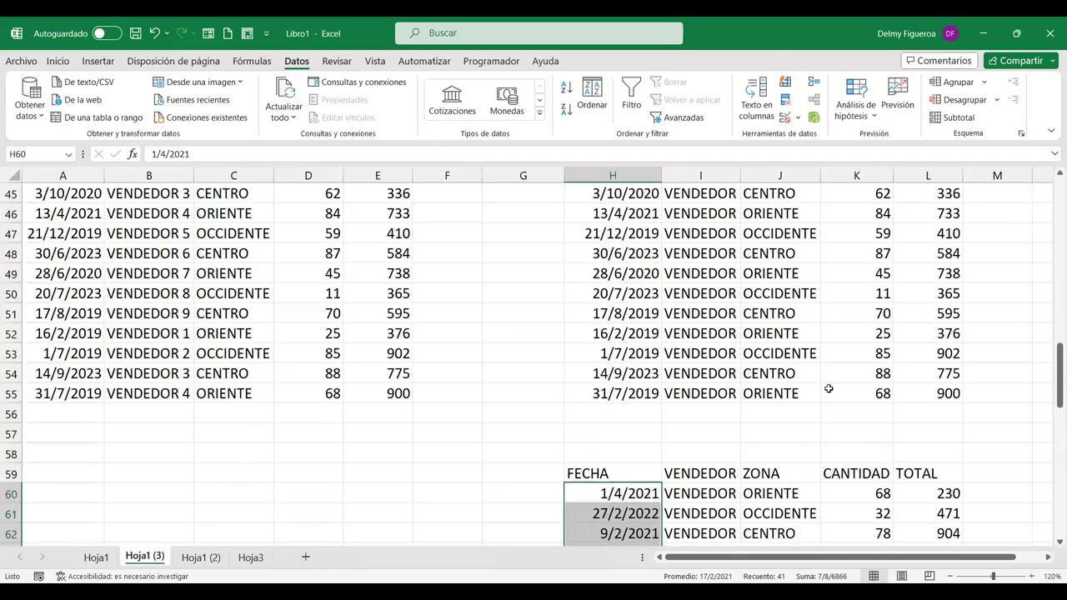
{"action": "scroll", "coordinate": [828, 388], "scroll_direction": "up", "scroll_amount": 3}
{"action": "scroll", "coordinate": [829, 388], "scroll_direction": "up", "scroll_amount": 4}
{"action": "scroll", "coordinate": [829, 388], "scroll_direction": "up", "scroll_amount": 7}
{"action": "scroll", "coordinate": [828, 388], "scroll_direction": "up", "scroll_amount": 1}
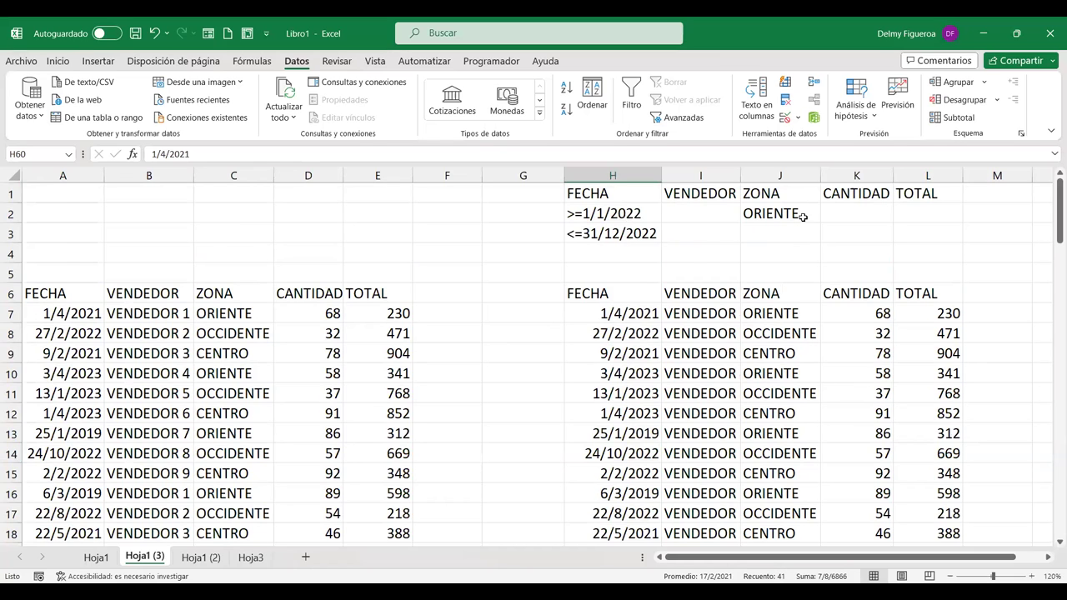
{"action": "scroll", "coordinate": [802, 216], "scroll_direction": "down", "scroll_amount": 6}
{"action": "scroll", "coordinate": [801, 251], "scroll_direction": "down", "scroll_amount": 7}
{"action": "scroll", "coordinate": [801, 284], "scroll_direction": "down", "scroll_amount": 6}
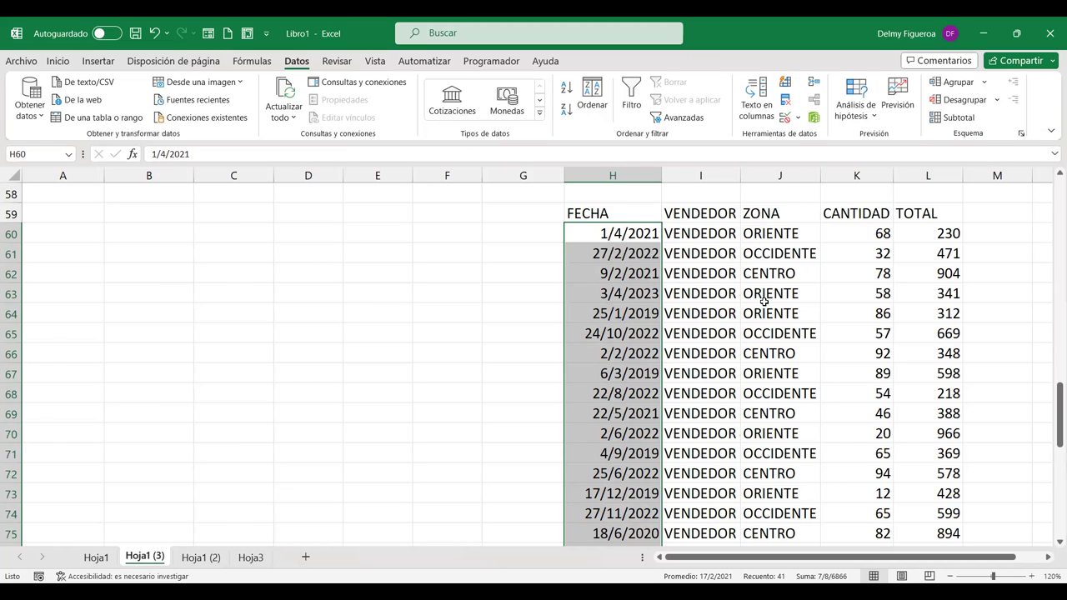
{"action": "scroll", "coordinate": [763, 301], "scroll_direction": "up", "scroll_amount": 10}
{"action": "scroll", "coordinate": [763, 302], "scroll_direction": "up", "scroll_amount": 9}
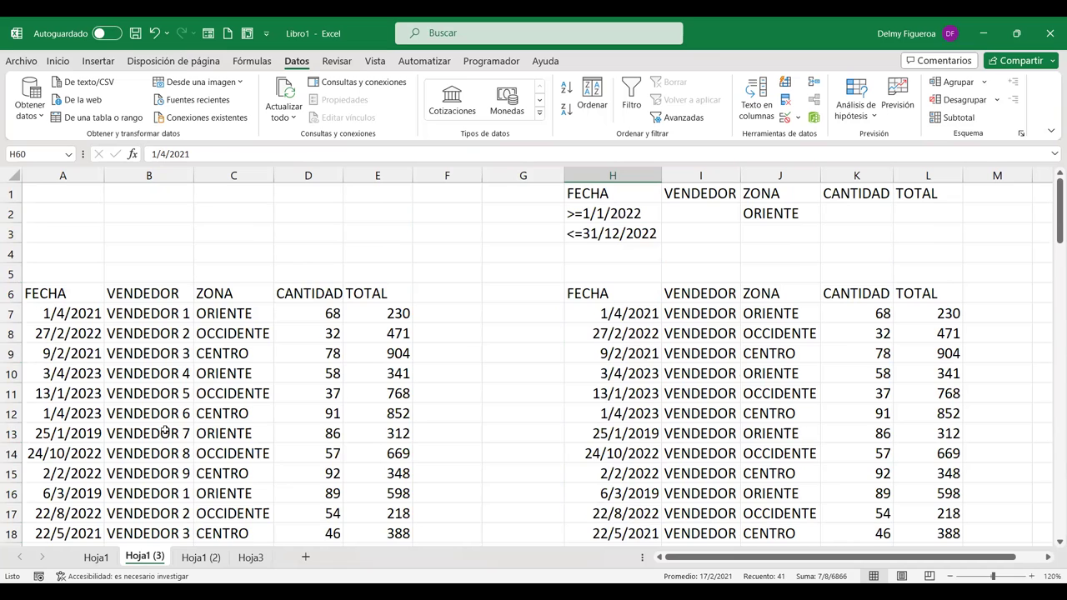
Step: Compare with Hoja1 (3)'s criteria, then type ORIENTE in ZONA cell K2 on Hoja1 (2)
{"action": "left_click", "coordinate": [200, 557]}
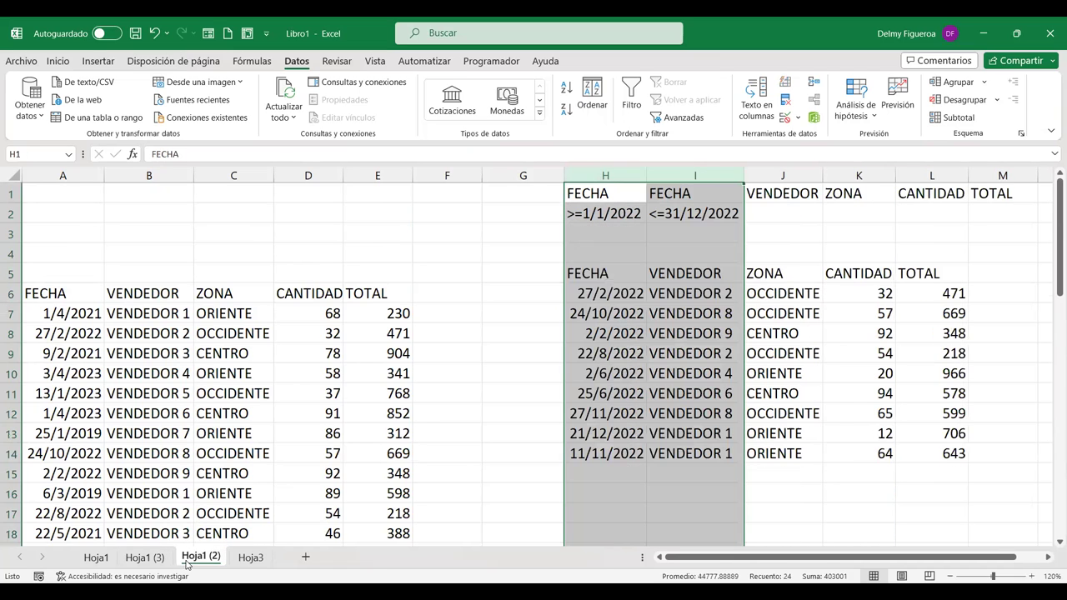
{"action": "left_click", "coordinate": [698, 213]}
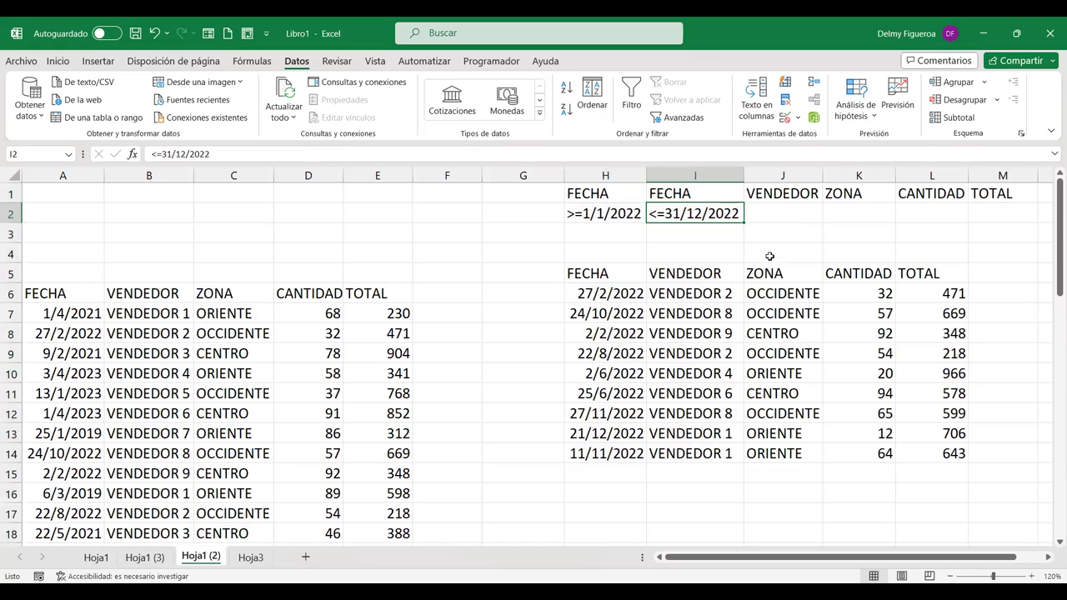
{"action": "left_click", "coordinate": [795, 210]}
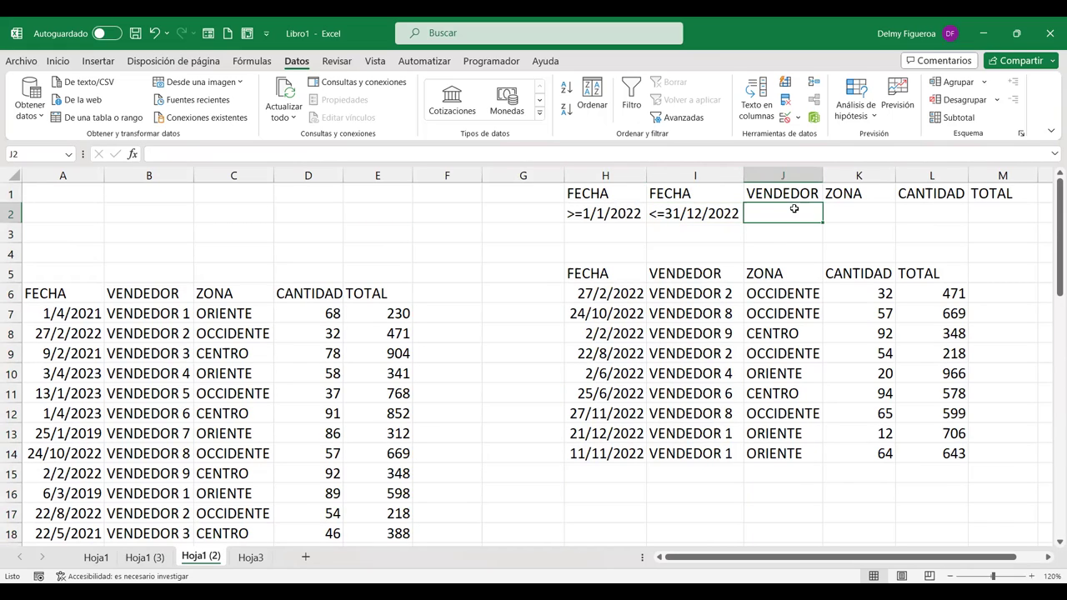
{"action": "left_click", "coordinate": [876, 211]}
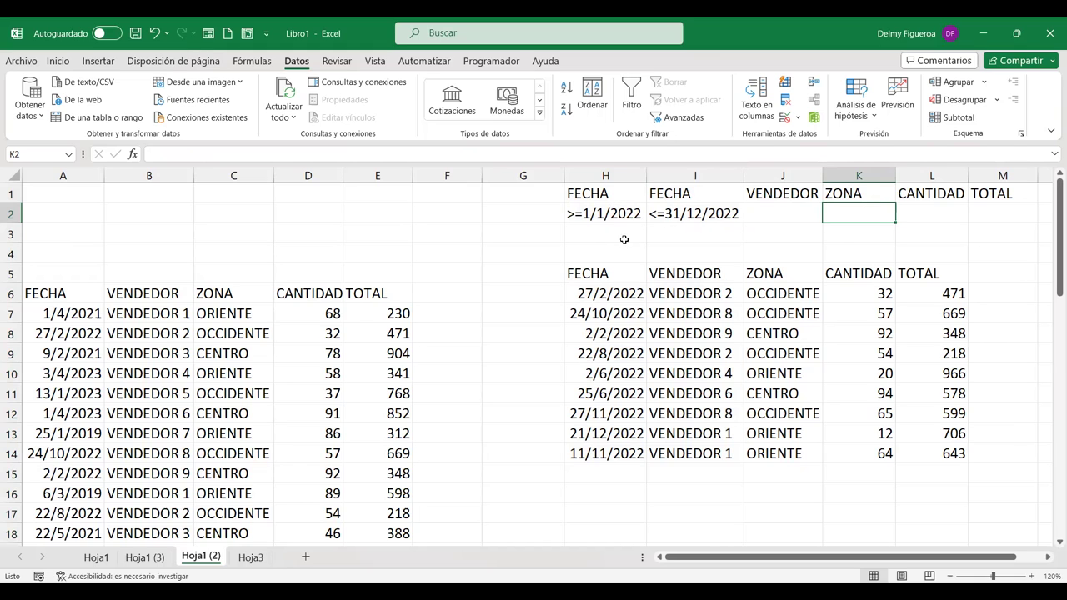
{"action": "left_click", "coordinate": [143, 557]}
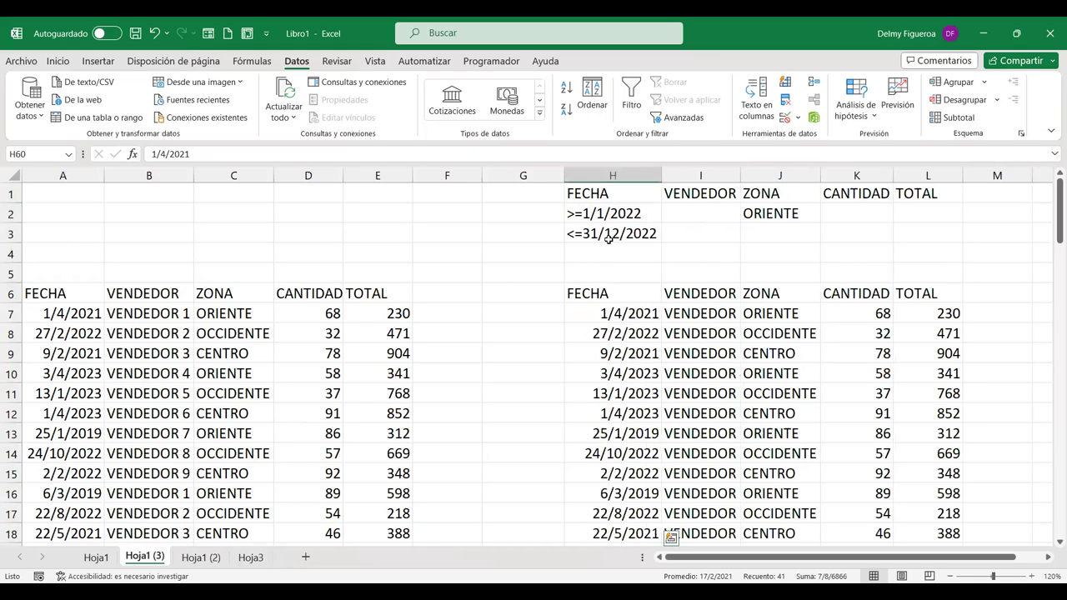
{"action": "left_click", "coordinate": [199, 557]}
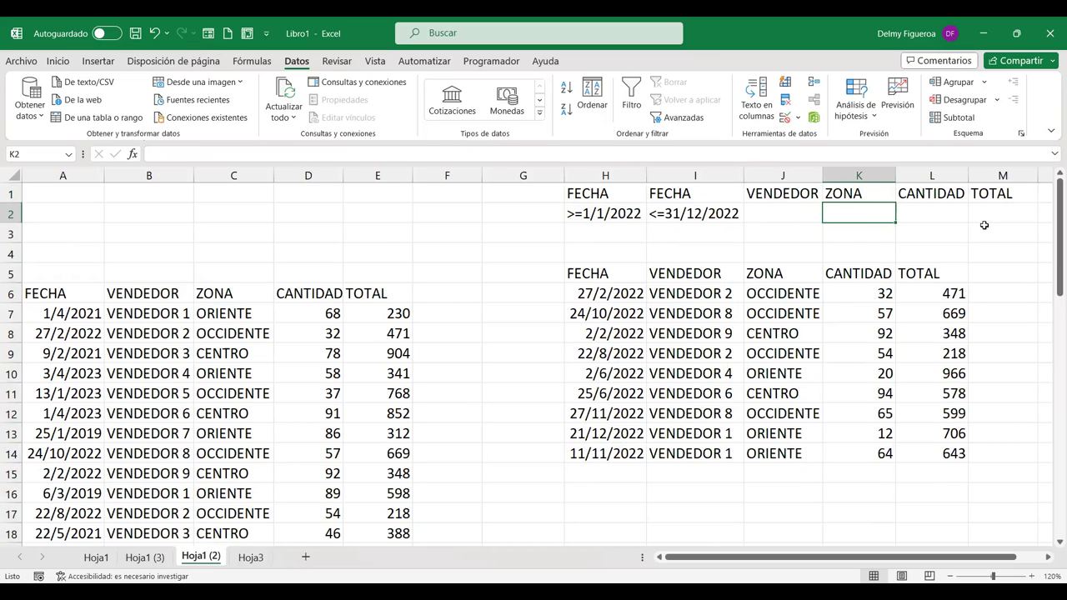
{"action": "type", "text": "ORIENTE"}
{"action": "key", "text": "Return"}
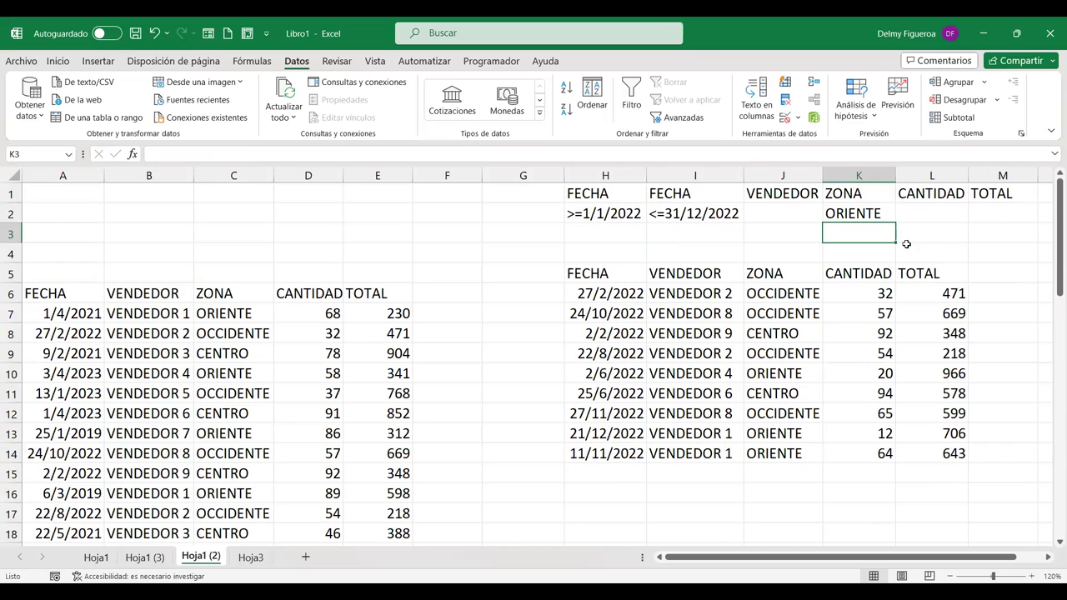
Step: Run an Advanced Filter with criteria H1:M2 copying to H17, yielding three 2022 ORIENTE rows
{"action": "left_click", "coordinate": [696, 122]}
{"action": "left_click", "coordinate": [704, 344]}
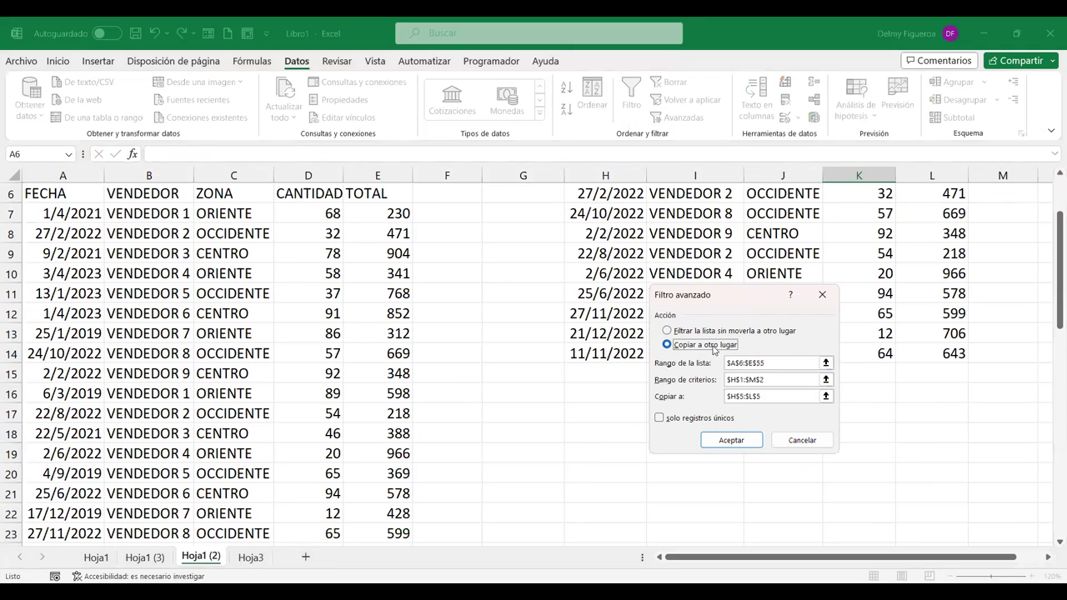
{"action": "left_click", "coordinate": [780, 361]}
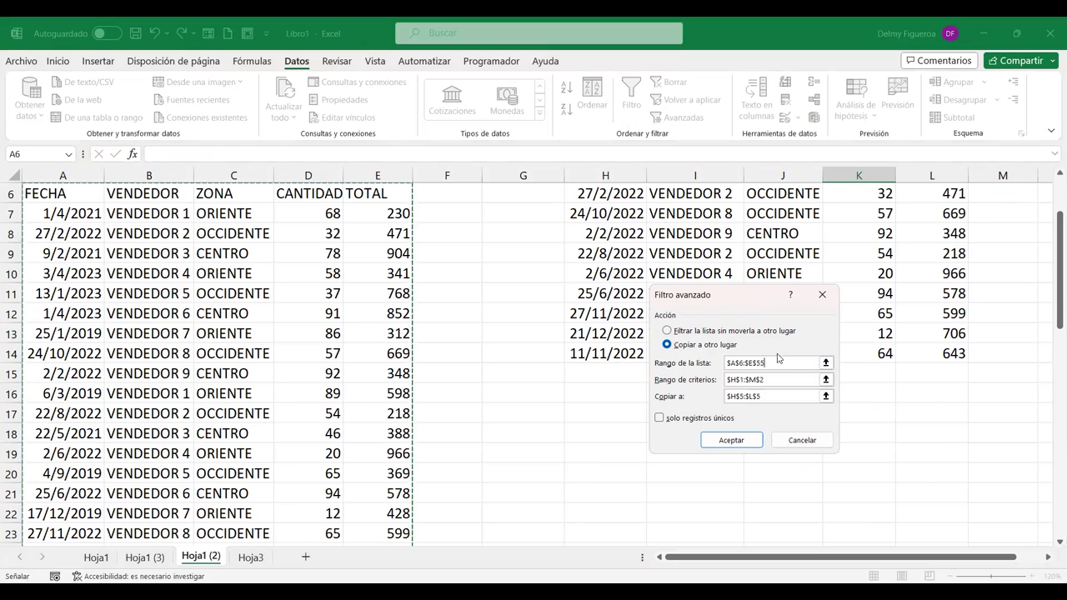
{"action": "left_click_drag", "start_coordinate": [763, 380], "coordinate": [658, 376]}
{"action": "left_click_drag", "start_coordinate": [779, 379], "coordinate": [738, 385]}
{"action": "key", "text": "BackSpace"}
{"action": "left_click", "coordinate": [621, 191]}
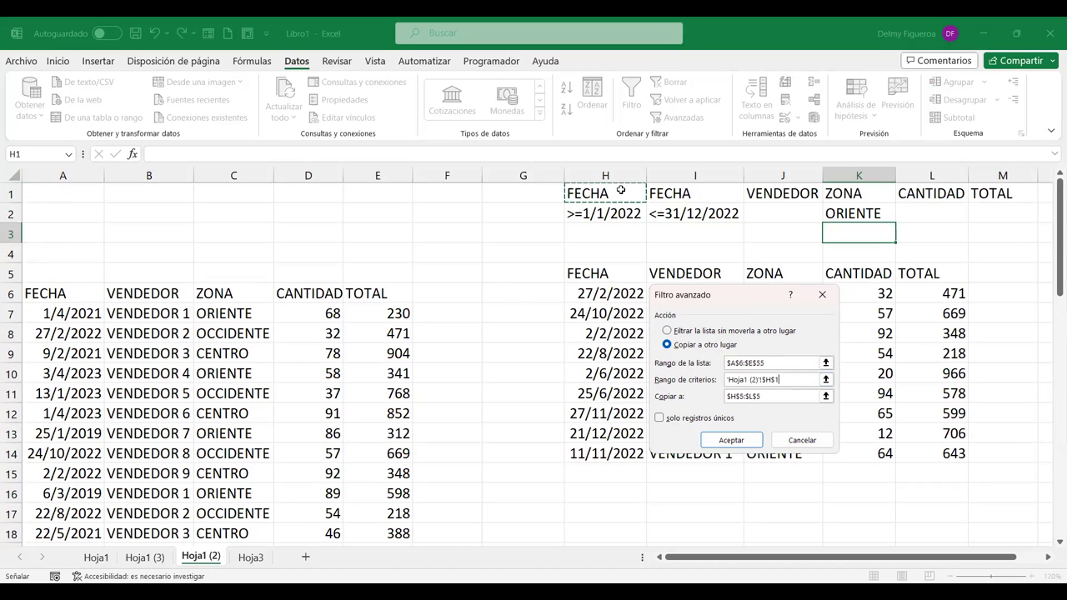
{"action": "left_click_drag", "start_coordinate": [891, 228], "coordinate": [1003, 214]}
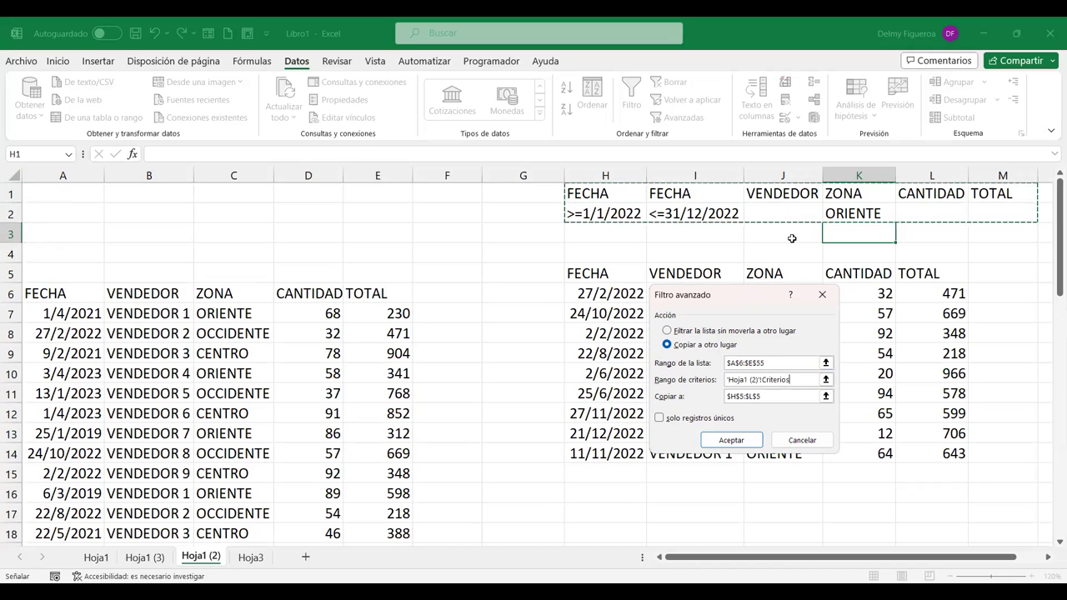
{"action": "double_click", "coordinate": [750, 397]}
{"action": "key", "text": "BackSpace"}
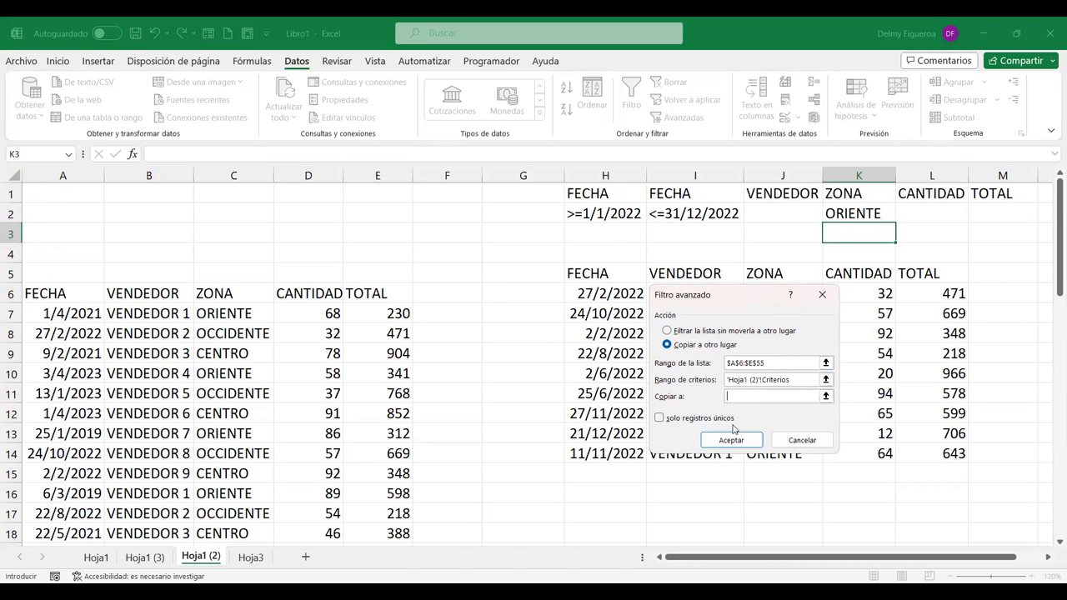
{"action": "left_click", "coordinate": [633, 512]}
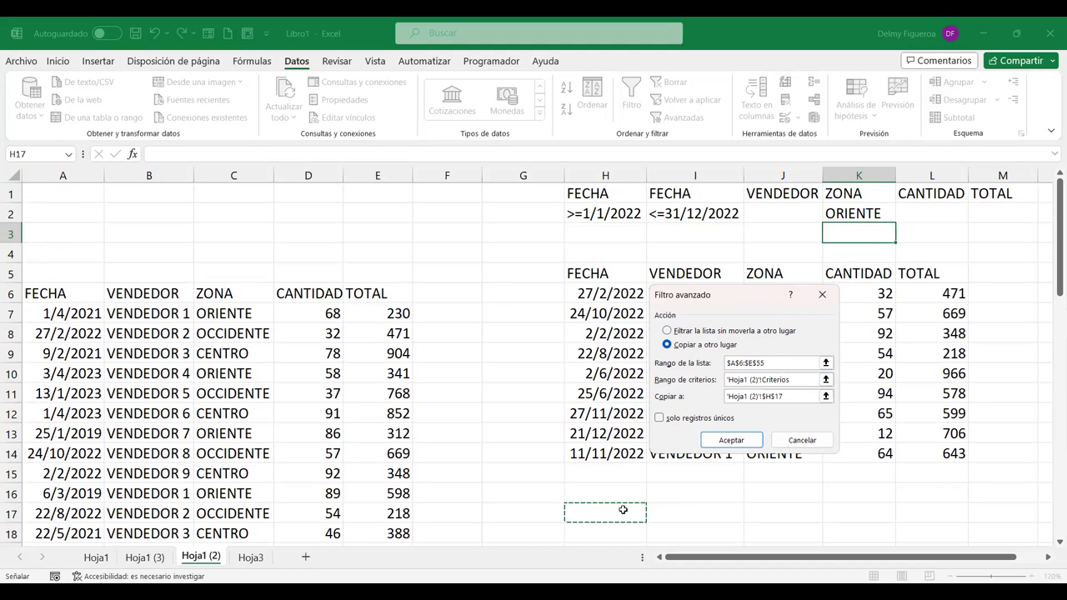
{"action": "left_click", "coordinate": [753, 437]}
{"action": "scroll", "coordinate": [753, 421], "scroll_direction": "down", "scroll_amount": 1}
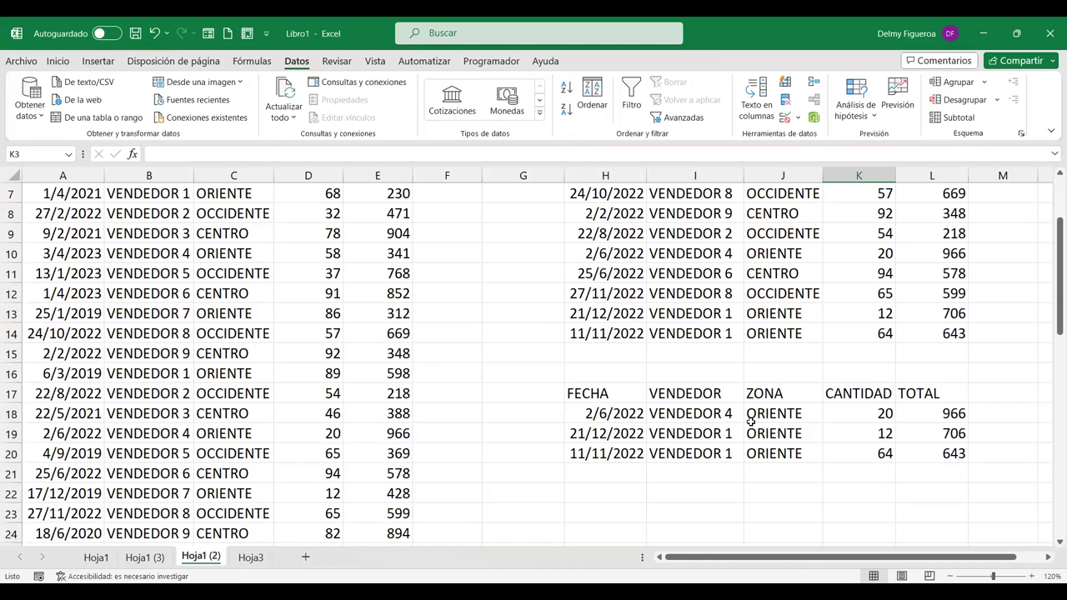
{"action": "left_click", "coordinate": [808, 412]}
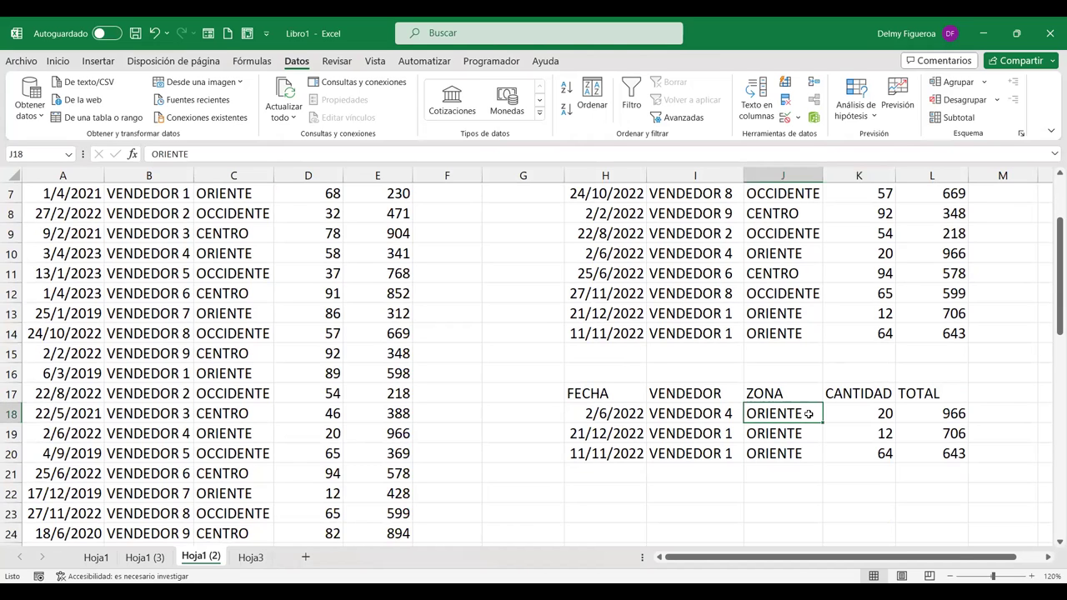
{"action": "left_click", "coordinate": [615, 413]}
{"action": "scroll", "coordinate": [615, 414], "scroll_direction": "up", "scroll_amount": 1}
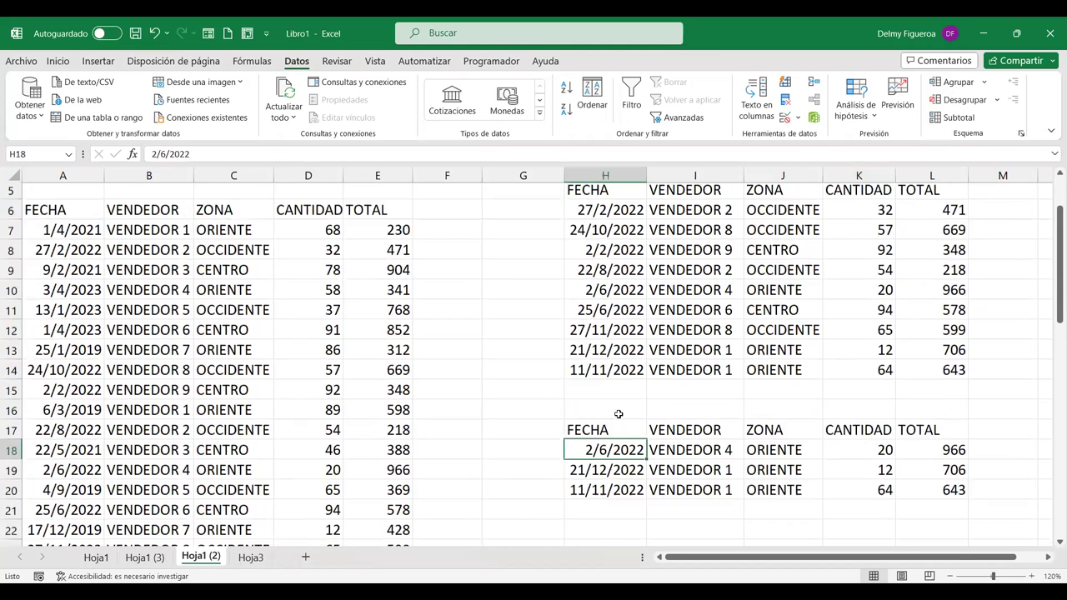
{"action": "scroll", "coordinate": [615, 414], "scroll_direction": "up", "scroll_amount": 1}
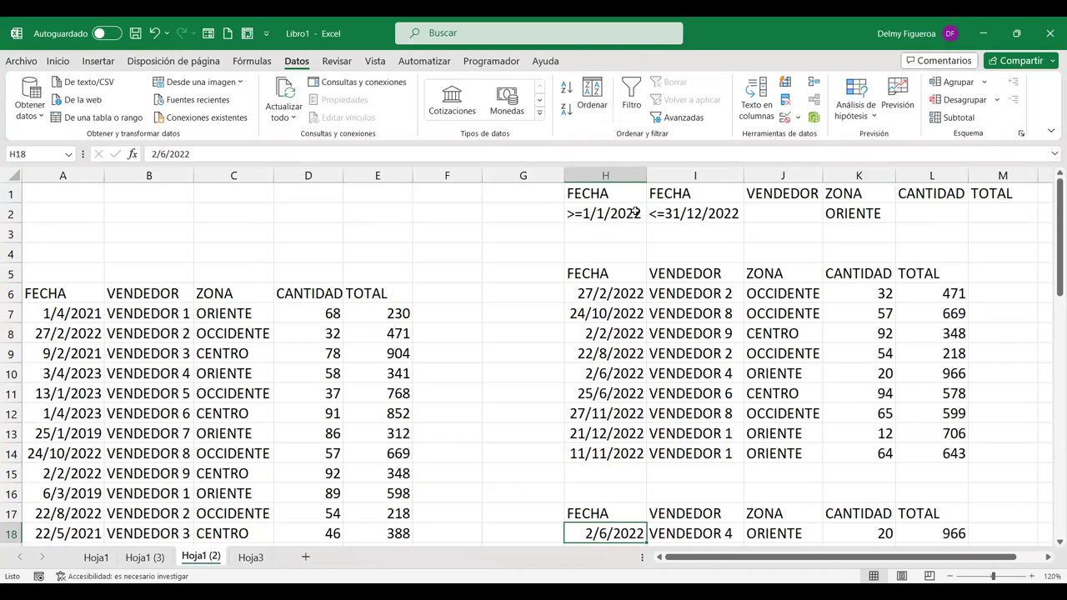
{"action": "scroll", "coordinate": [707, 273], "scroll_direction": "down", "scroll_amount": 2}
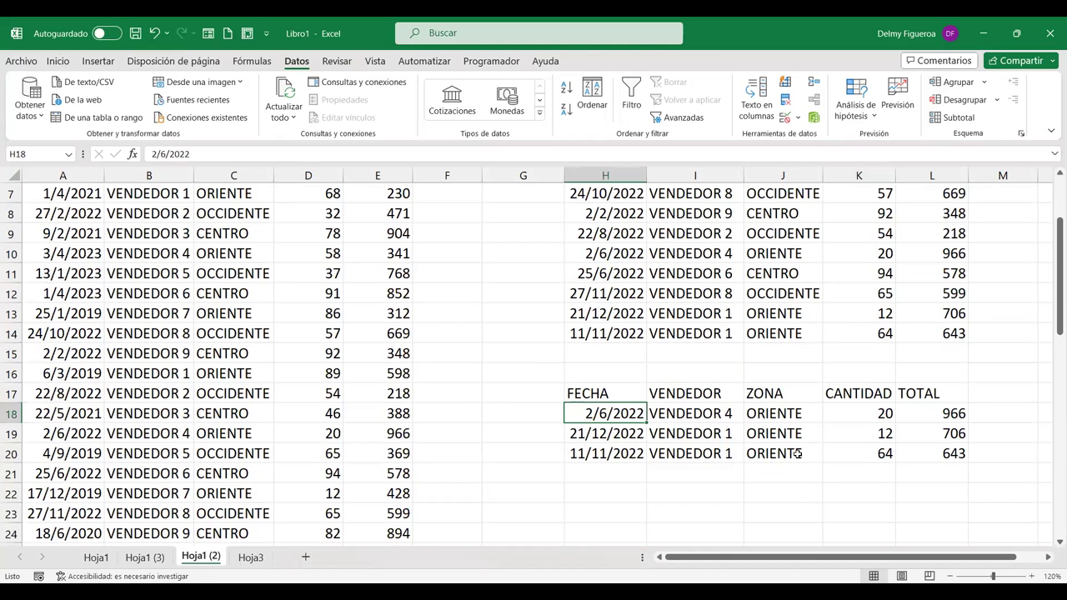
{"action": "scroll", "coordinate": [805, 427], "scroll_direction": "up", "scroll_amount": 2}
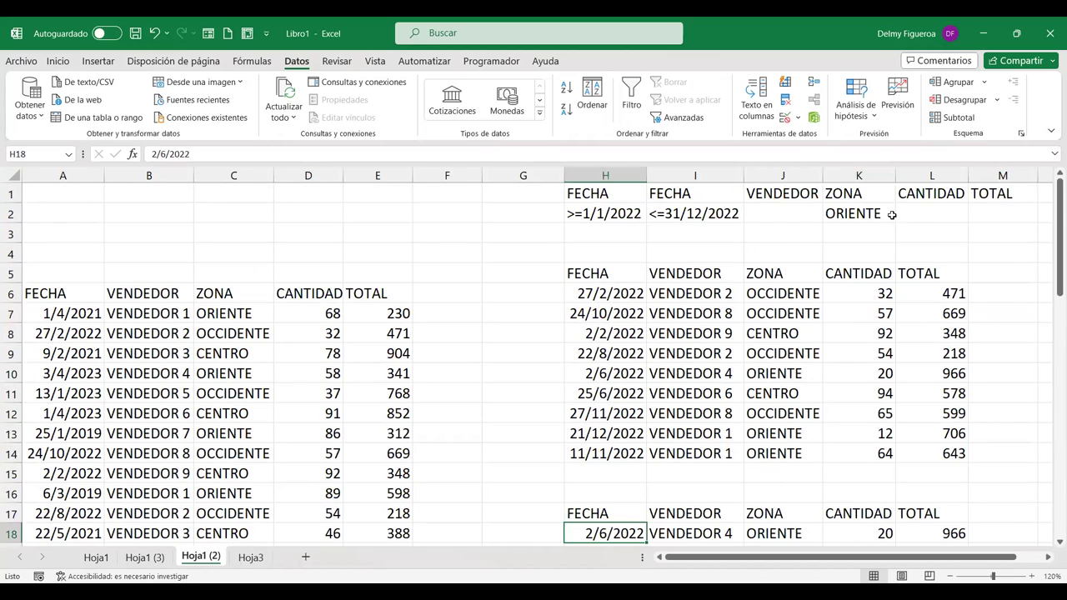
{"action": "scroll", "coordinate": [814, 381], "scroll_direction": "down", "scroll_amount": 3}
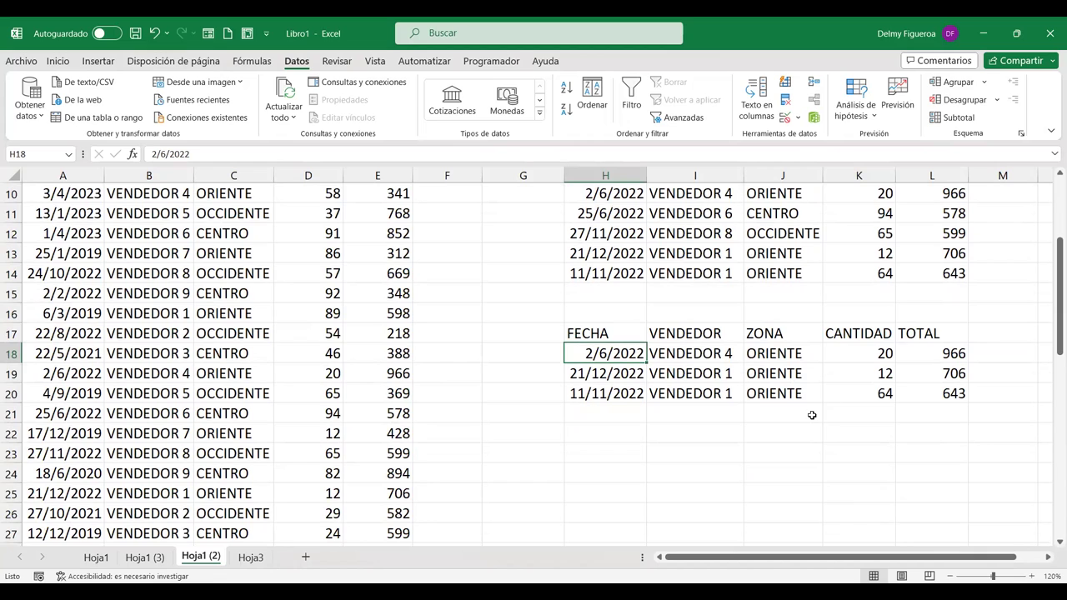
{"action": "scroll", "coordinate": [808, 417], "scroll_direction": "up", "scroll_amount": 1}
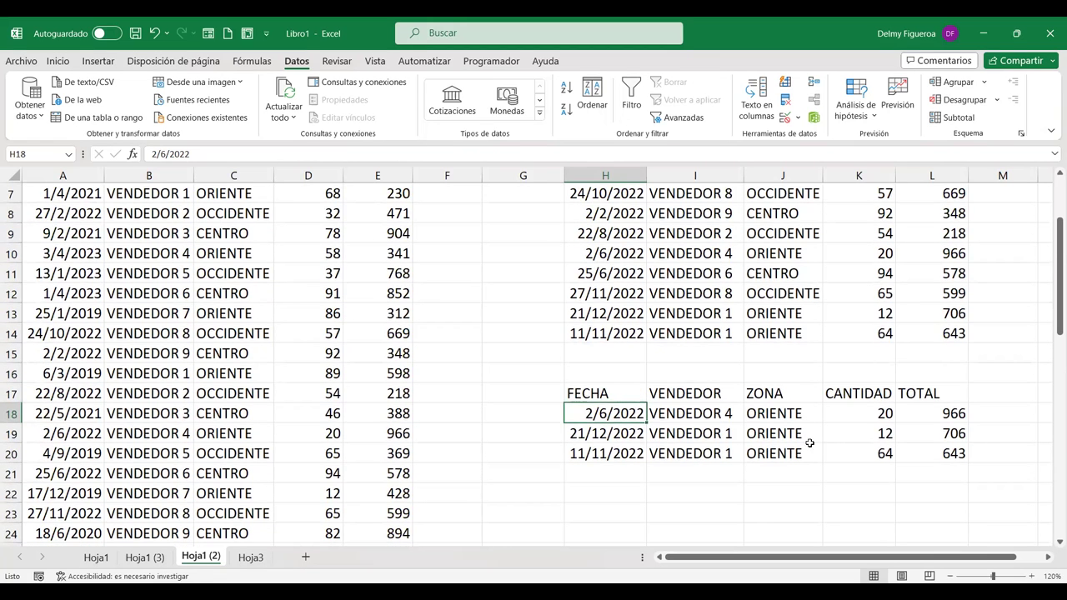
{"action": "scroll", "coordinate": [821, 450], "scroll_direction": "up", "scroll_amount": 2}
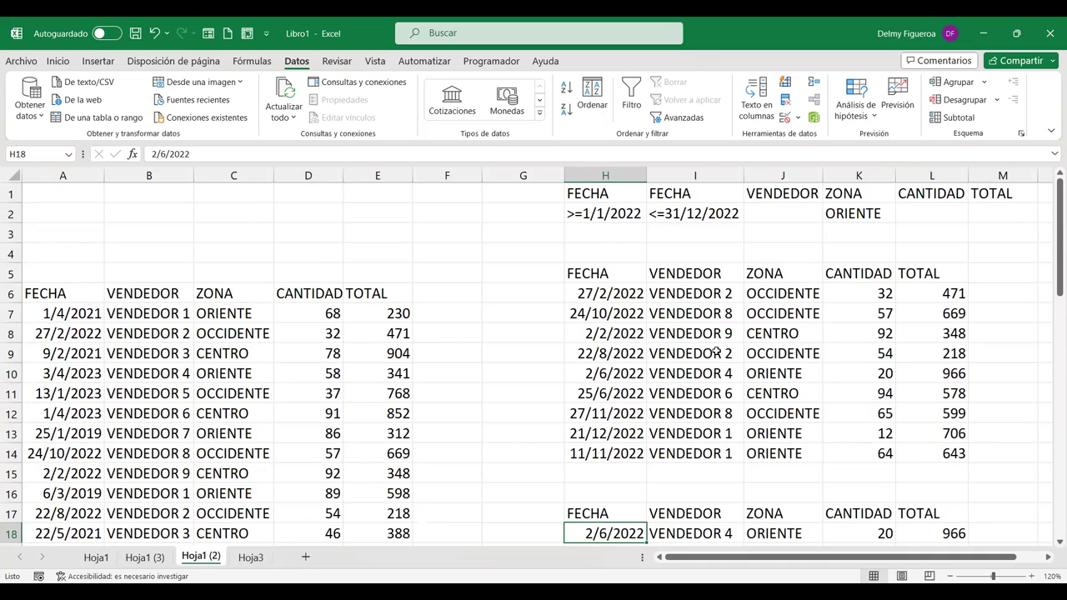
{"action": "left_click", "coordinate": [259, 334]}
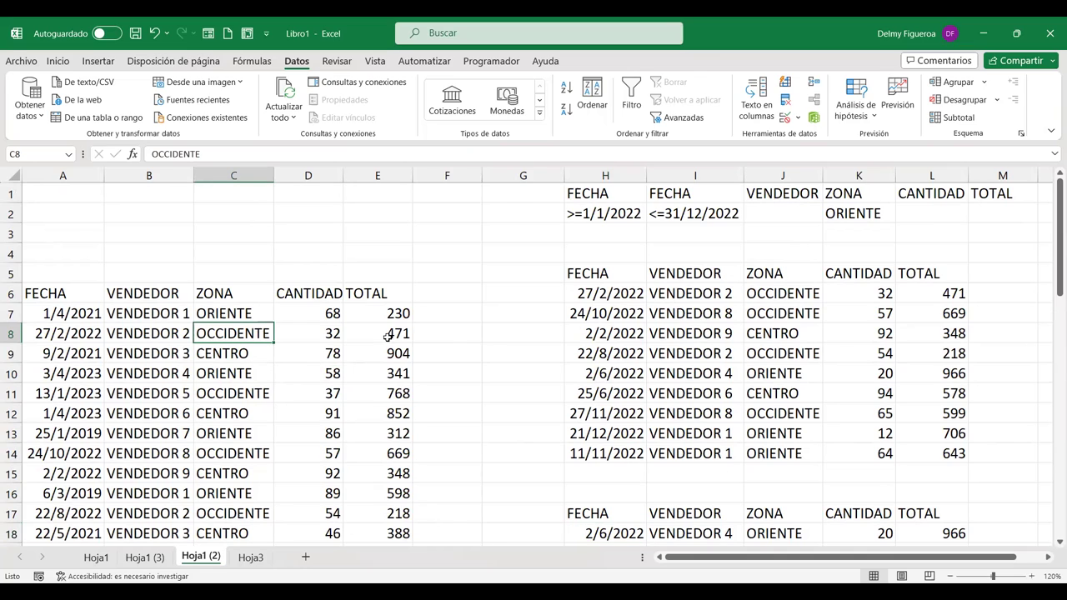
{"action": "left_click", "coordinate": [805, 212]}
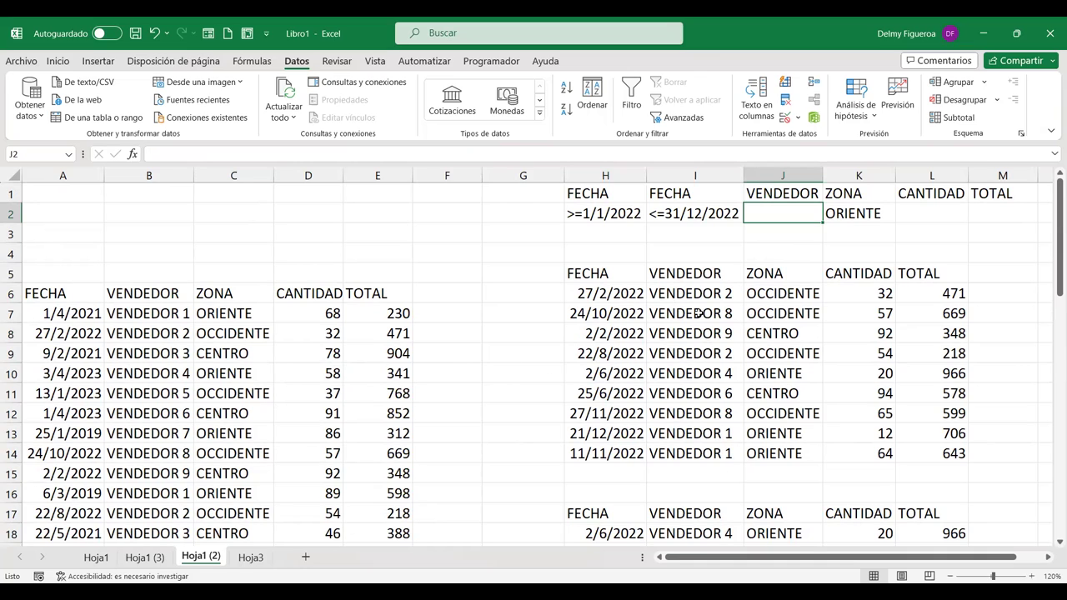
{"action": "left_click", "coordinate": [928, 212]}
{"action": "left_click", "coordinate": [994, 207]}
{"action": "left_click", "coordinate": [917, 207]}
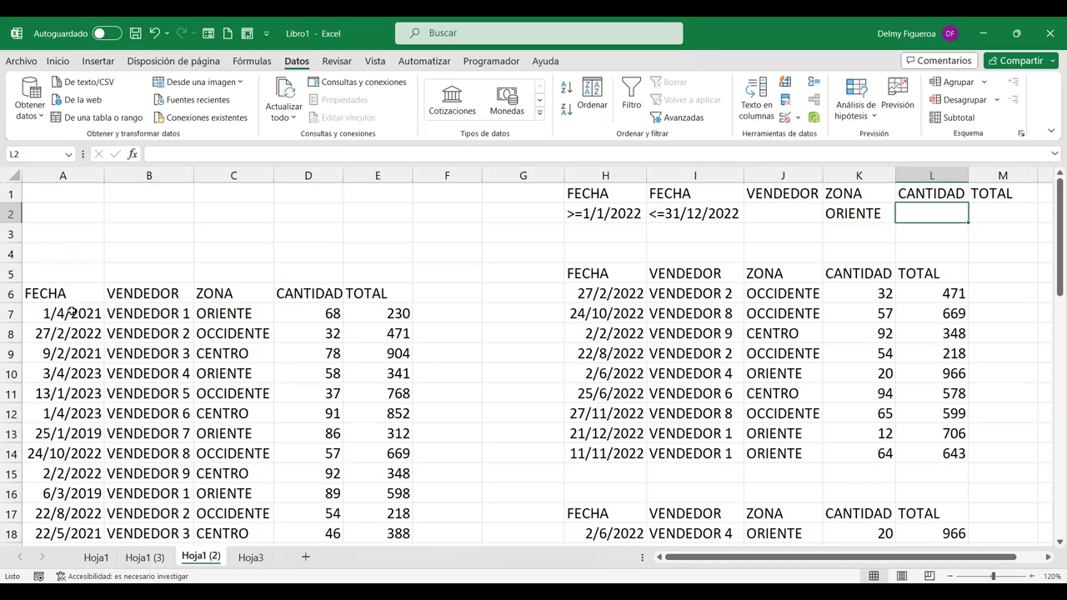
{"action": "left_click", "coordinate": [72, 312]}
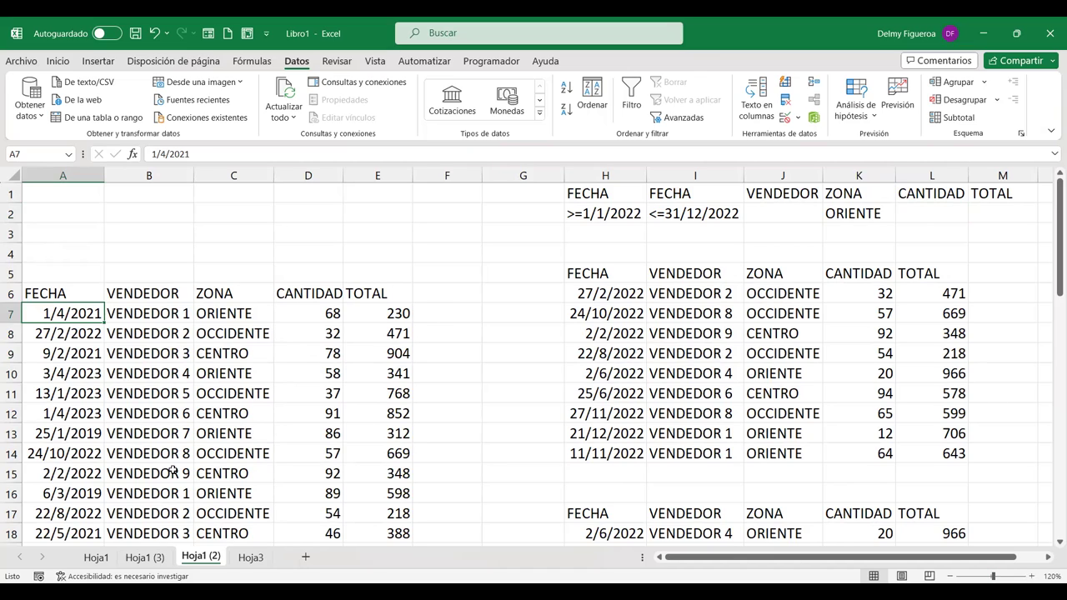
{"action": "left_click", "coordinate": [178, 317]}
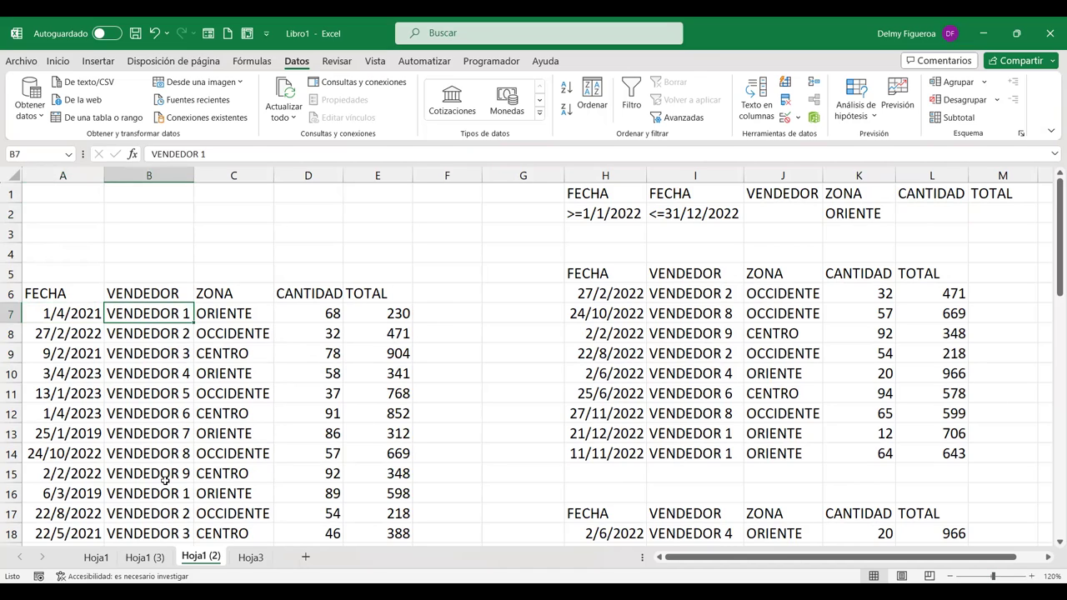
{"action": "left_click", "coordinate": [247, 314]}
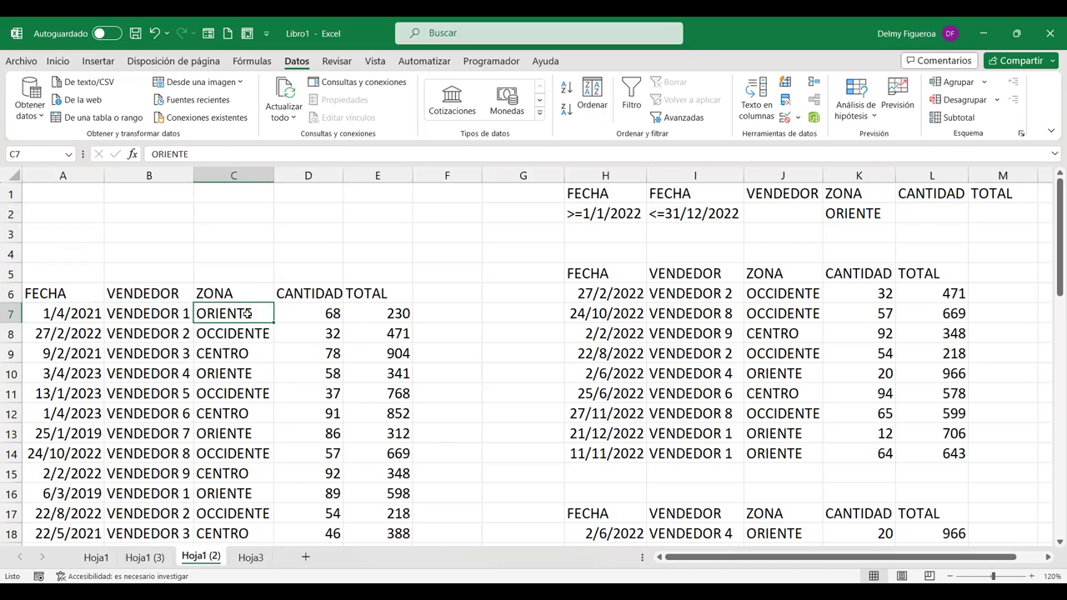
{"action": "left_click", "coordinate": [317, 309]}
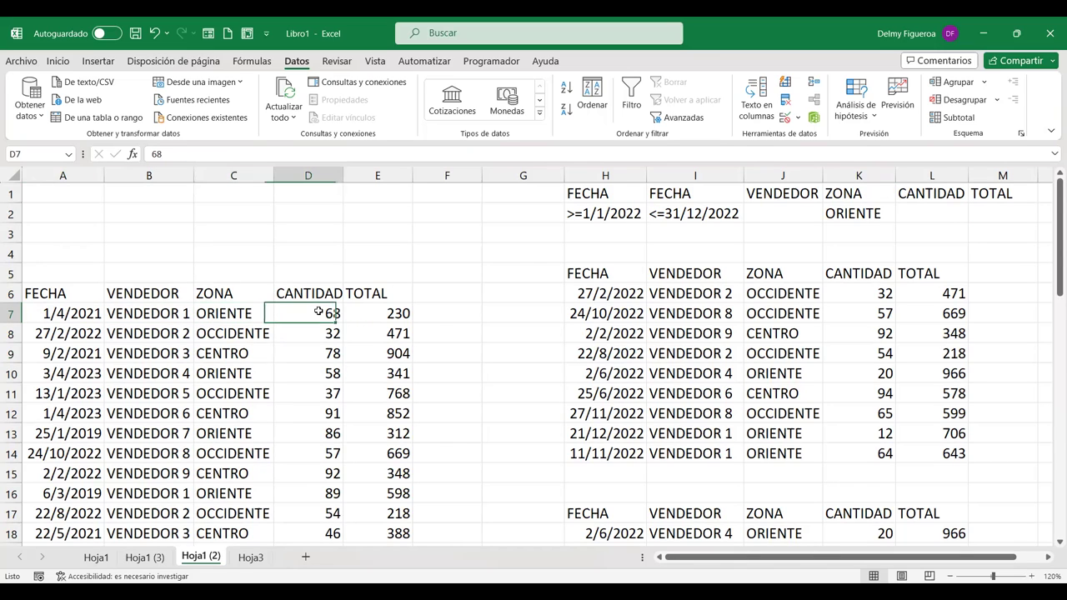
{"action": "left_click", "coordinate": [384, 315]}
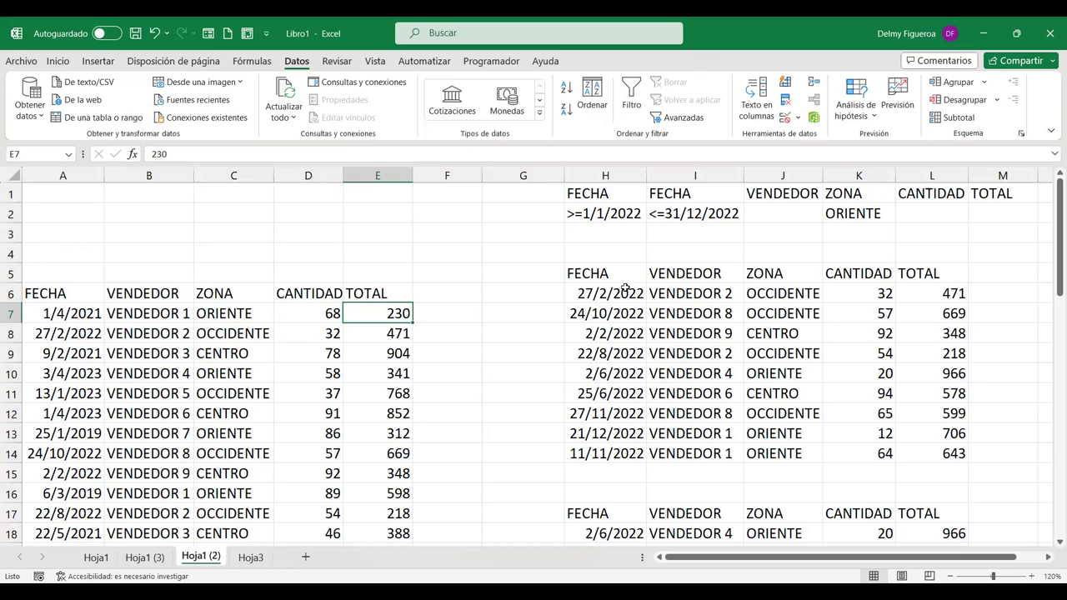
{"action": "left_click_drag", "start_coordinate": [621, 300], "coordinate": [616, 454]}
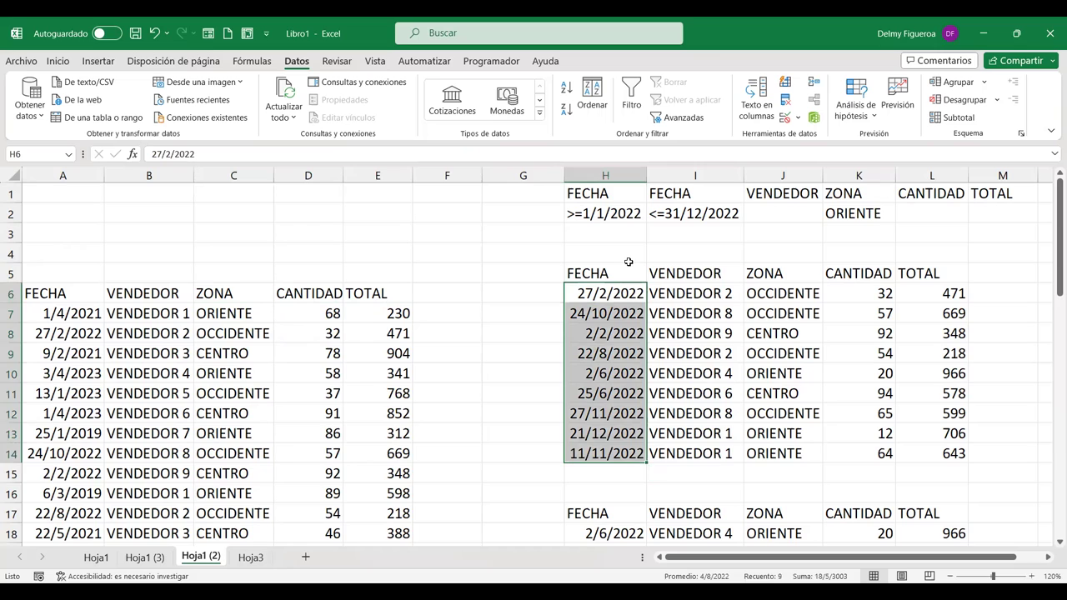
{"action": "left_click_drag", "start_coordinate": [594, 273], "coordinate": [942, 454]}
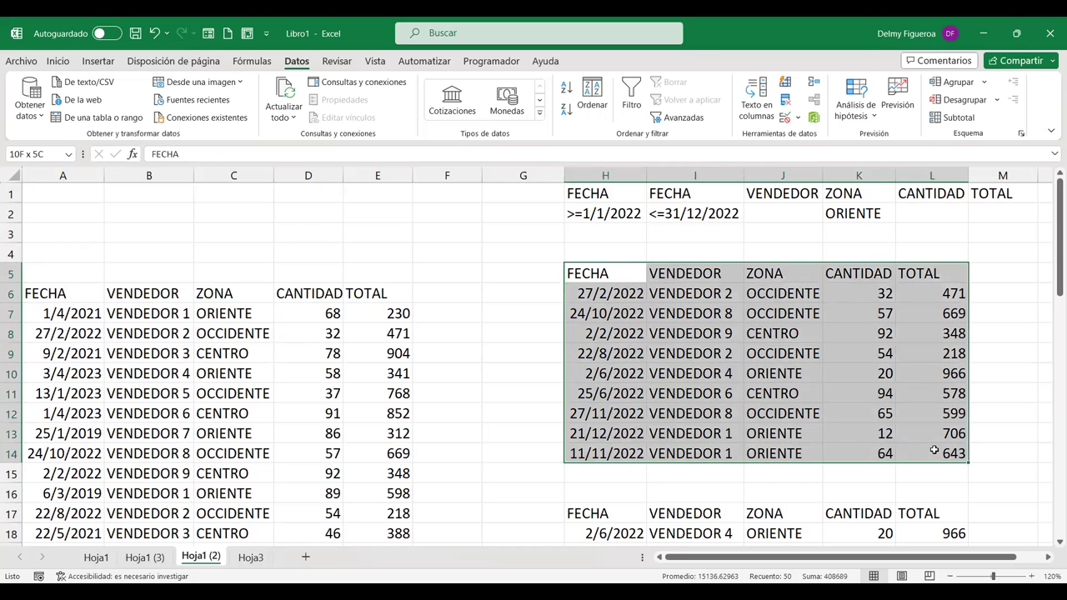
{"action": "left_click", "coordinate": [67, 197]}
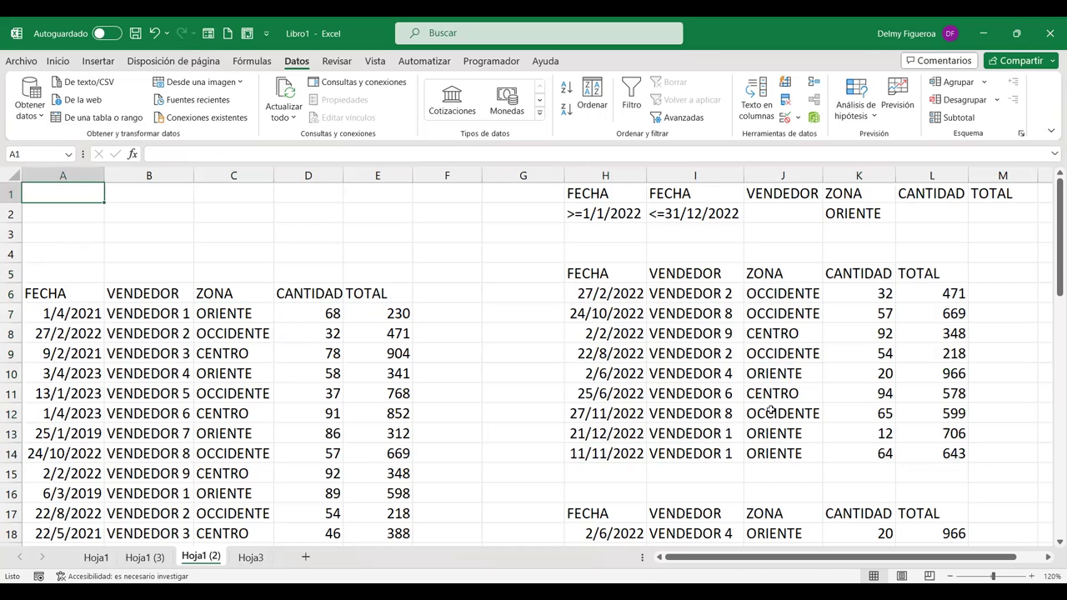
{"action": "mouse_move", "coordinate": [633, 294]}
{"action": "left_mouse_down"}
{"action": "mouse_move", "coordinate": [929, 432]}
{"action": "mouse_move", "coordinate": [927, 455]}
{"action": "left_mouse_up"}
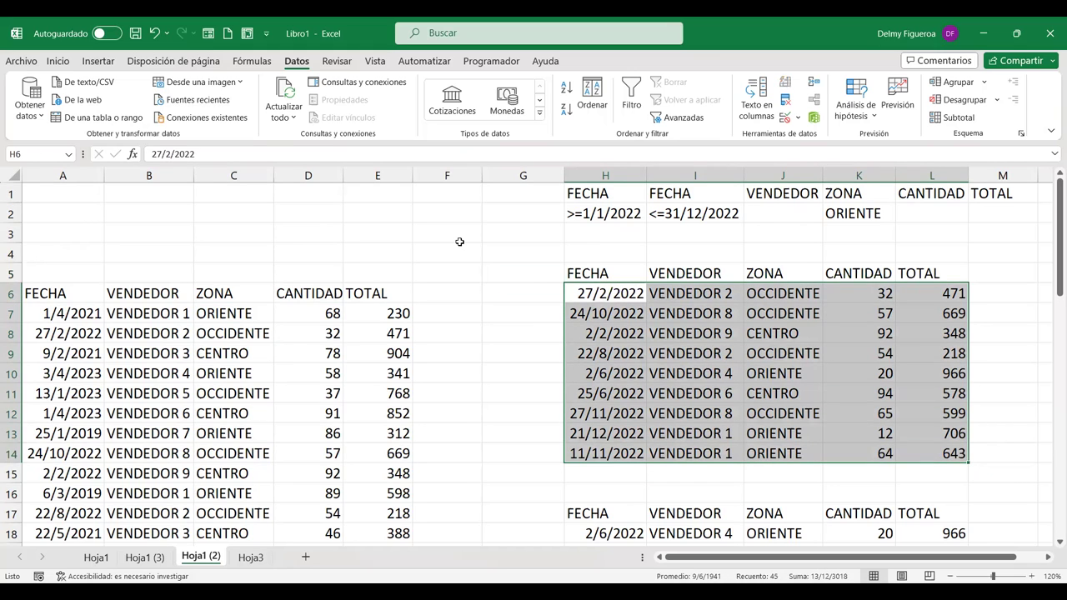
{"action": "left_click", "coordinate": [69, 191]}
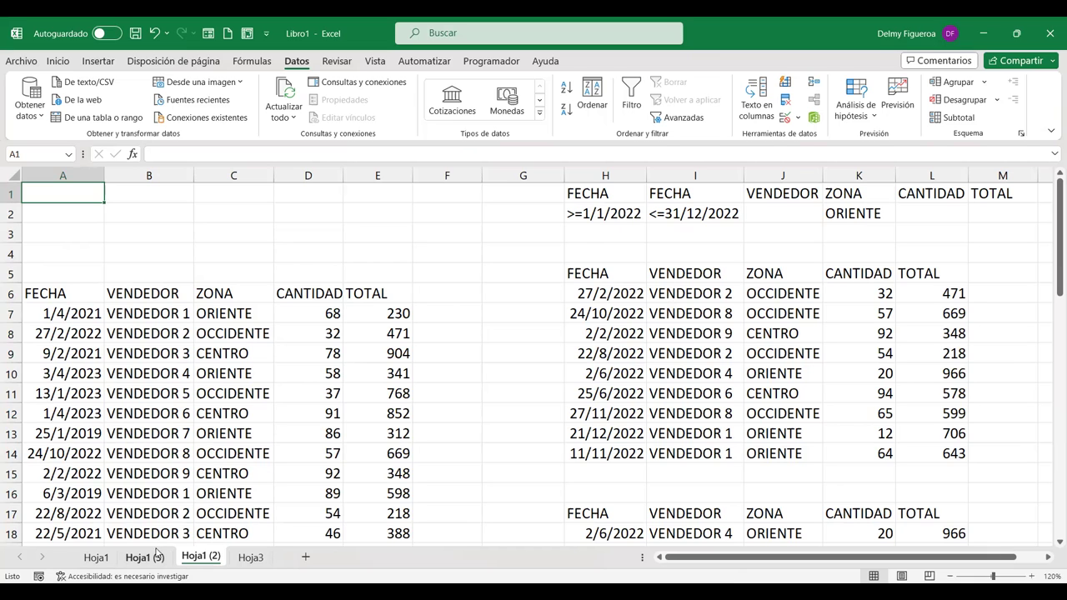
Step: Flip through the Hoja1, Hoja1 (3), Hoja1 (2) and Hoja3 sheets, ending on Hoja1
{"action": "left_click", "coordinate": [96, 557]}
{"action": "left_click", "coordinate": [145, 557]}
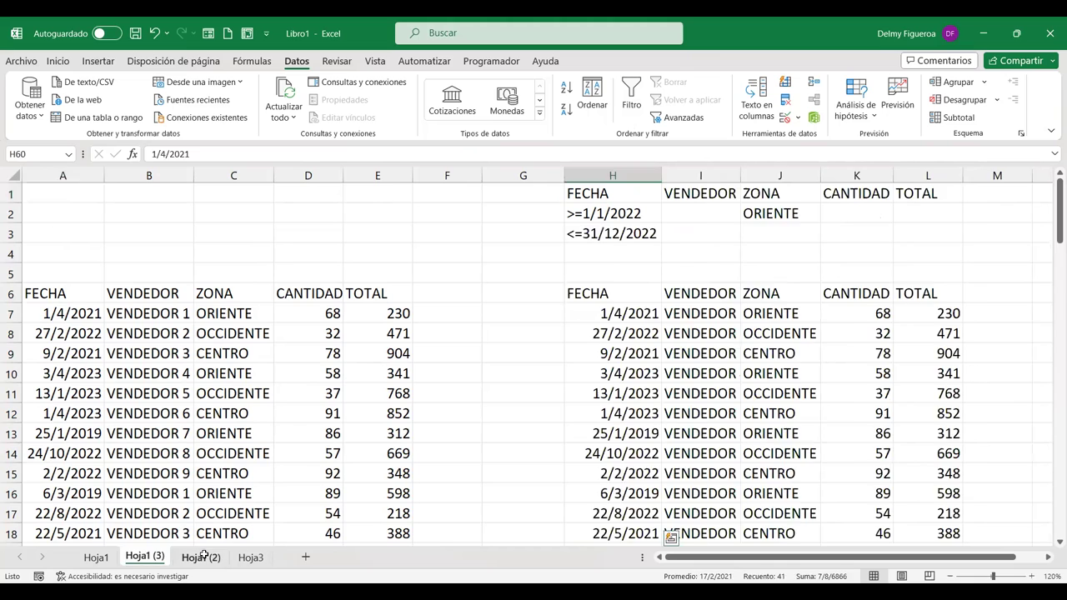
{"action": "left_click", "coordinate": [201, 557]}
{"action": "left_click", "coordinate": [251, 557]}
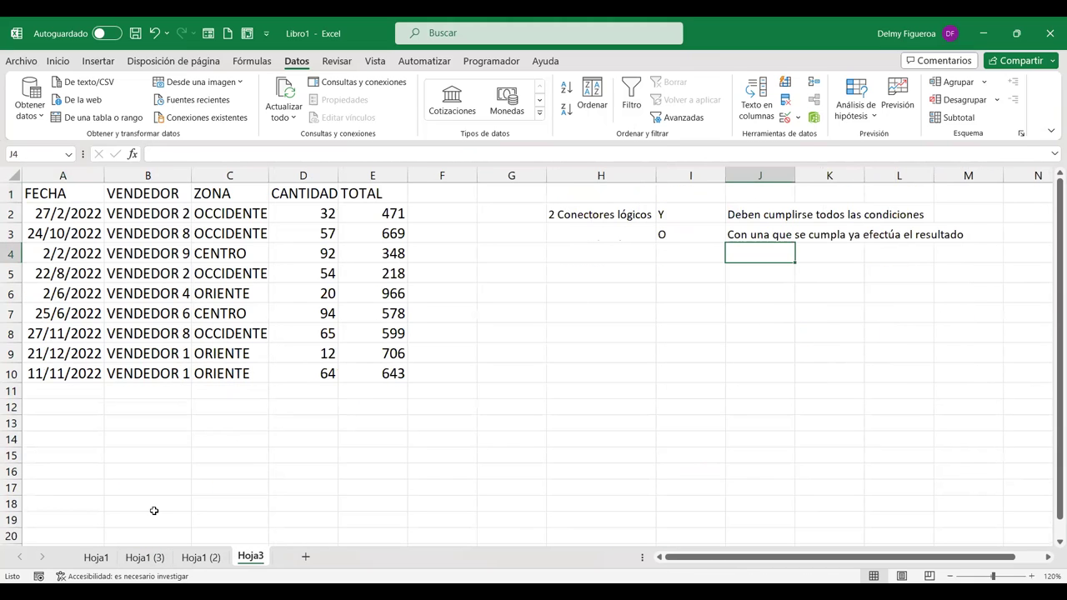
{"action": "left_click", "coordinate": [96, 557]}
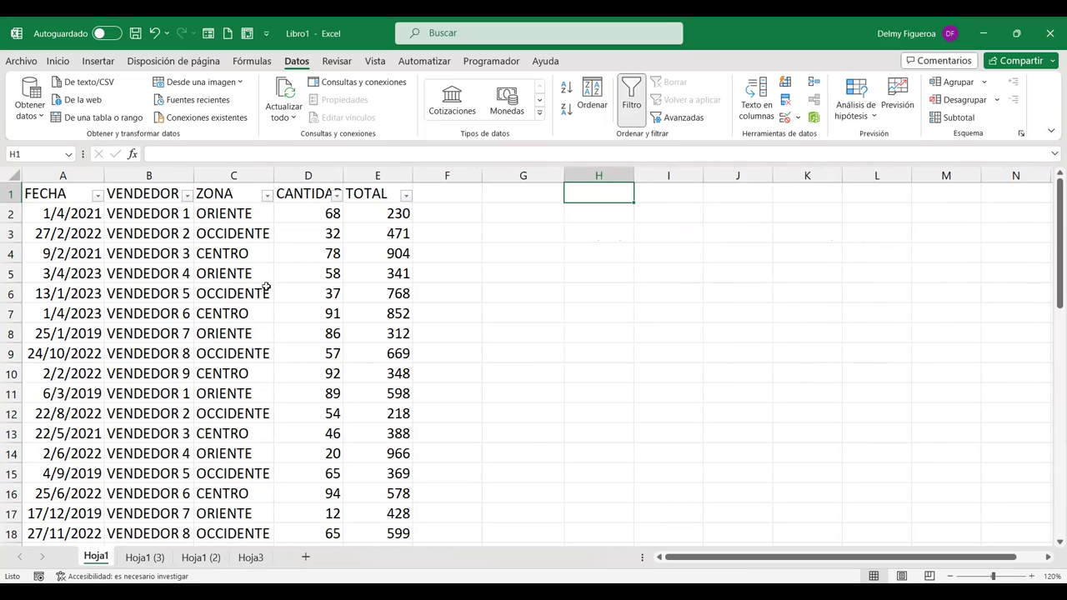
Step: Copy Hoja1 via Mover o copiar with Crear una copia ticked, creating Hoja1 (4), and select row 1
{"action": "right_click", "coordinate": [104, 557]}
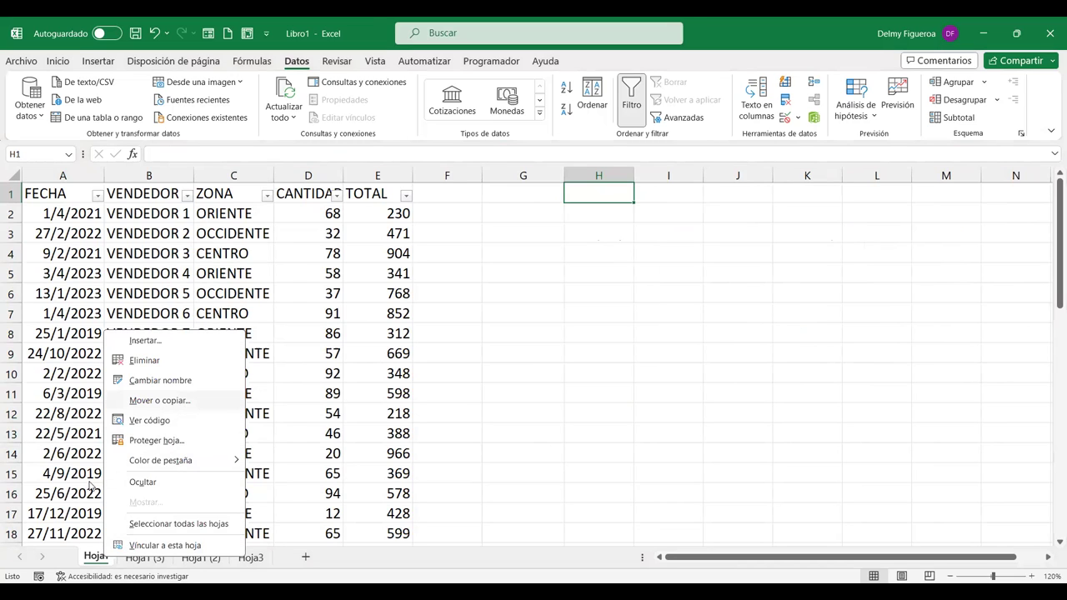
{"action": "left_click", "coordinate": [185, 403]}
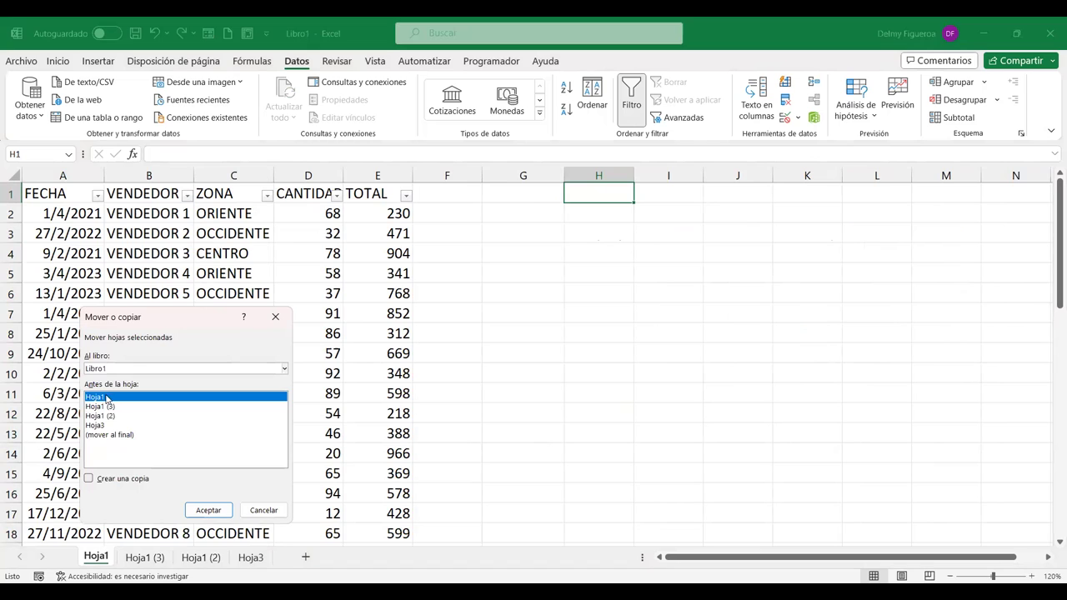
{"action": "left_click", "coordinate": [89, 480]}
{"action": "left_click", "coordinate": [208, 511]}
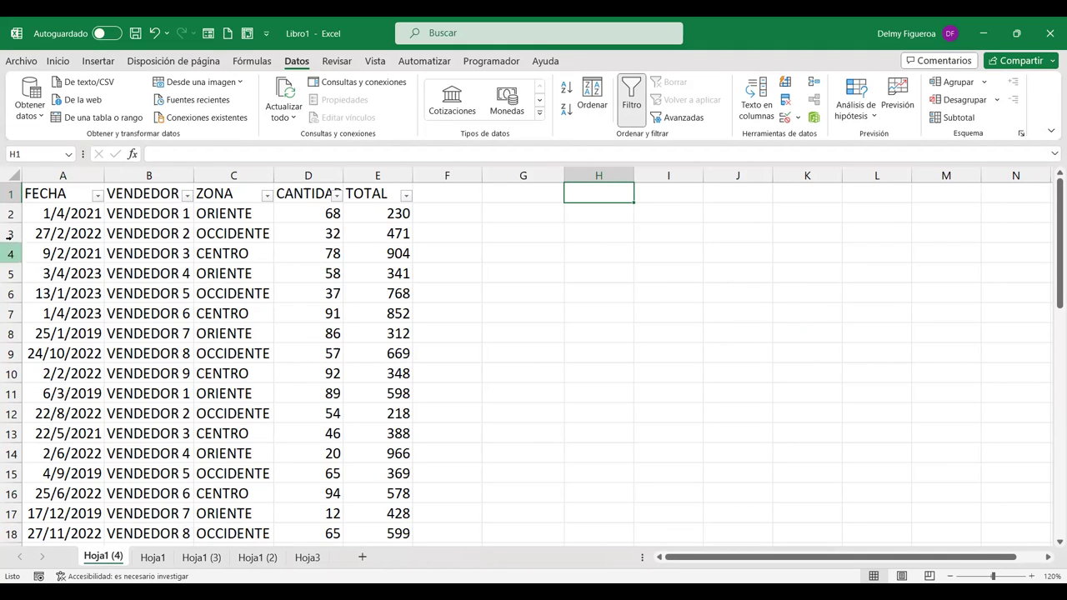
{"action": "left_click", "coordinate": [10, 193]}
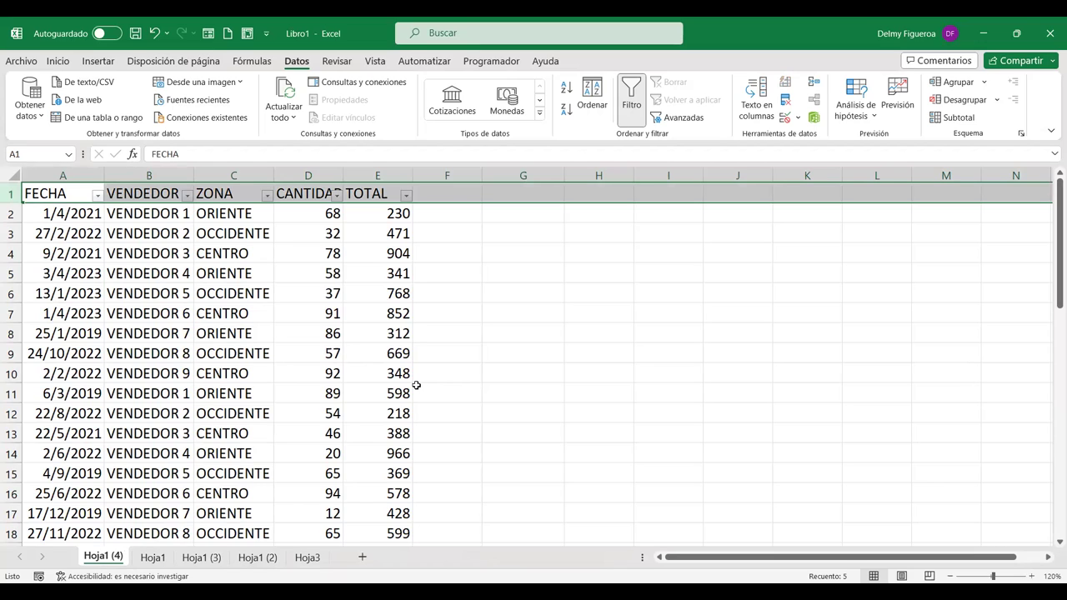
Step: Insert blank rows above the table headers, then compare against the Hoja1 and Hoja1 (3) sheets
{"action": "right_click", "coordinate": [13, 193]}
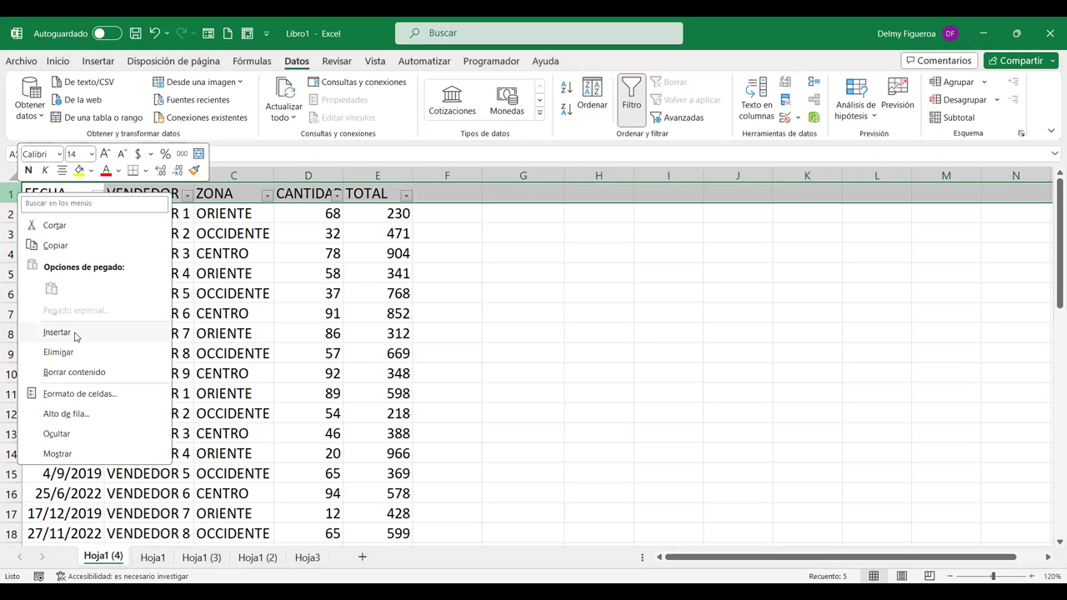
{"action": "left_click", "coordinate": [57, 332]}
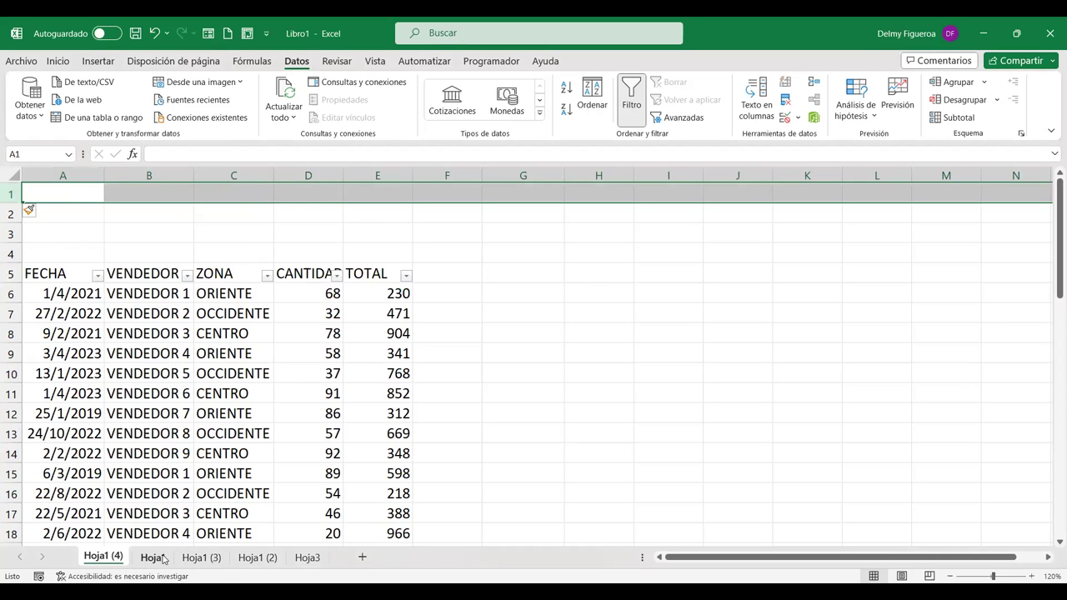
{"action": "left_click", "coordinate": [153, 557]}
{"action": "left_click", "coordinate": [201, 557]}
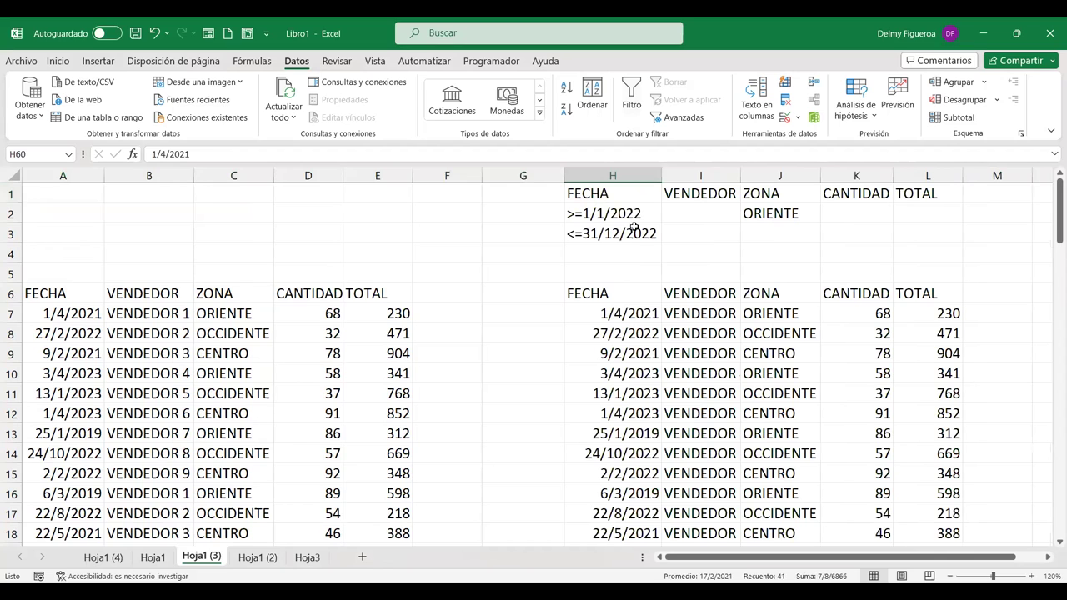
Step: On Hoja1 (4), insert blank rows above the sales table so its headers land in row 8
{"action": "left_click", "coordinate": [100, 557]}
{"action": "key", "text": "ctrl+plus"}
{"action": "key", "text": "ctrl+plus"}
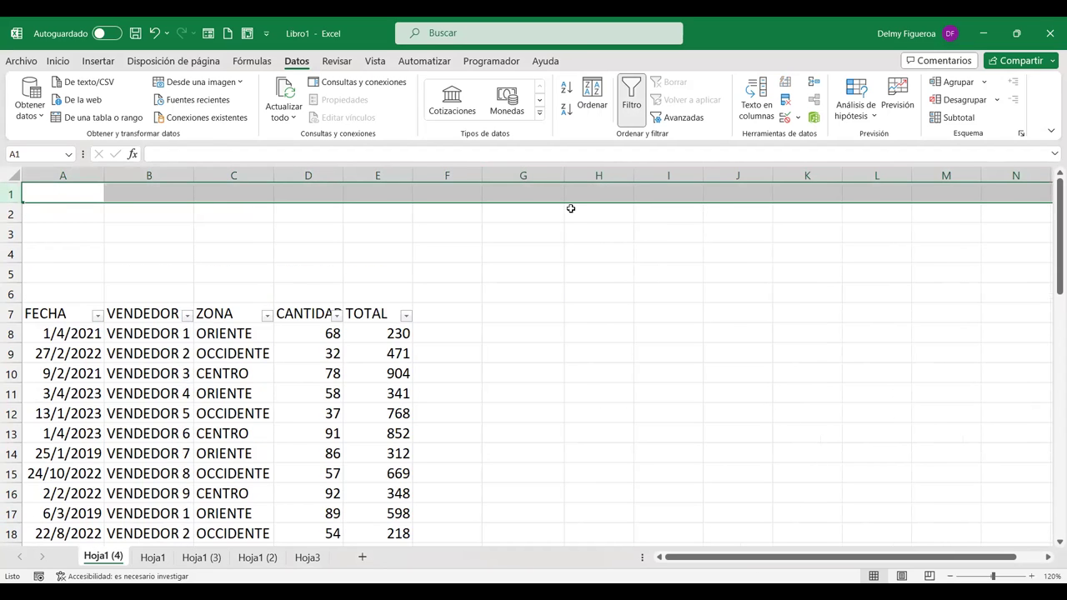
{"action": "key", "text": "ctrl+plus"}
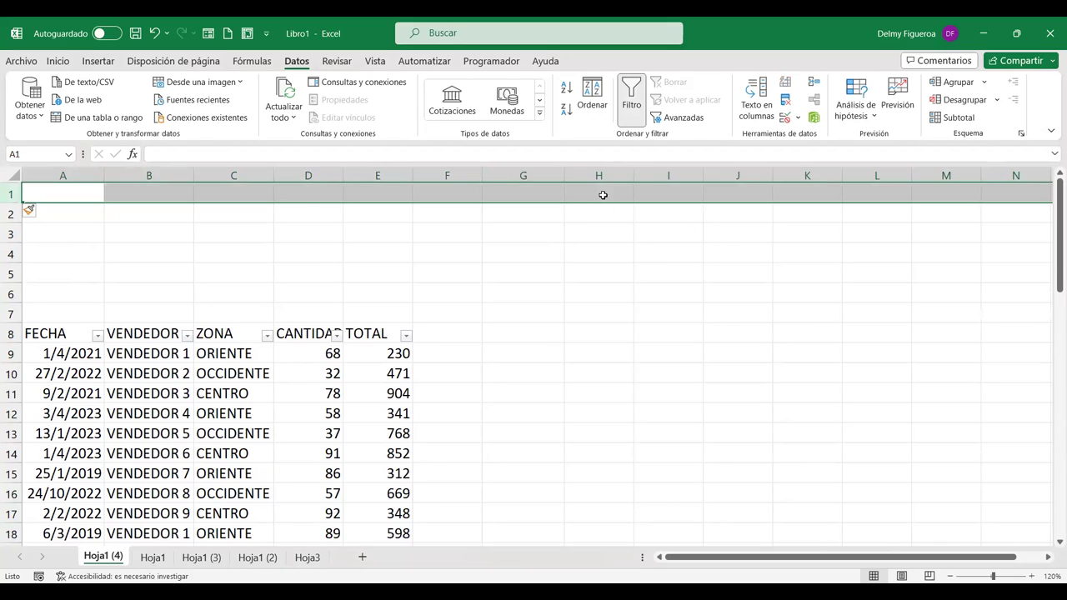
{"action": "left_click", "coordinate": [600, 194]}
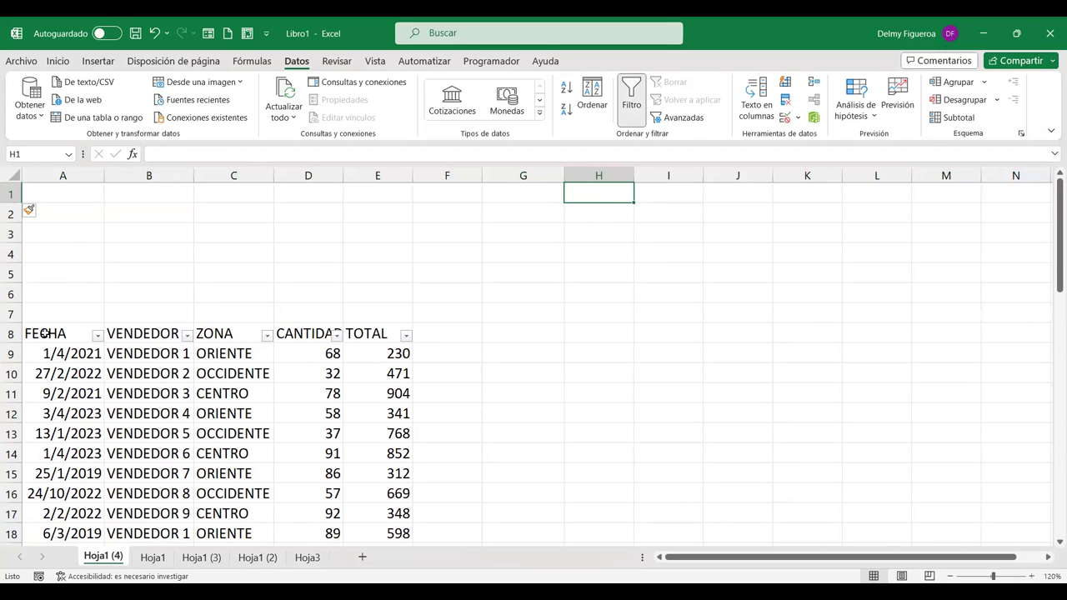
Step: Copy the headers A8:E8 into row 1 starting at H1, and widen columns I and K
{"action": "left_click_drag", "start_coordinate": [44, 333], "coordinate": [345, 336]}
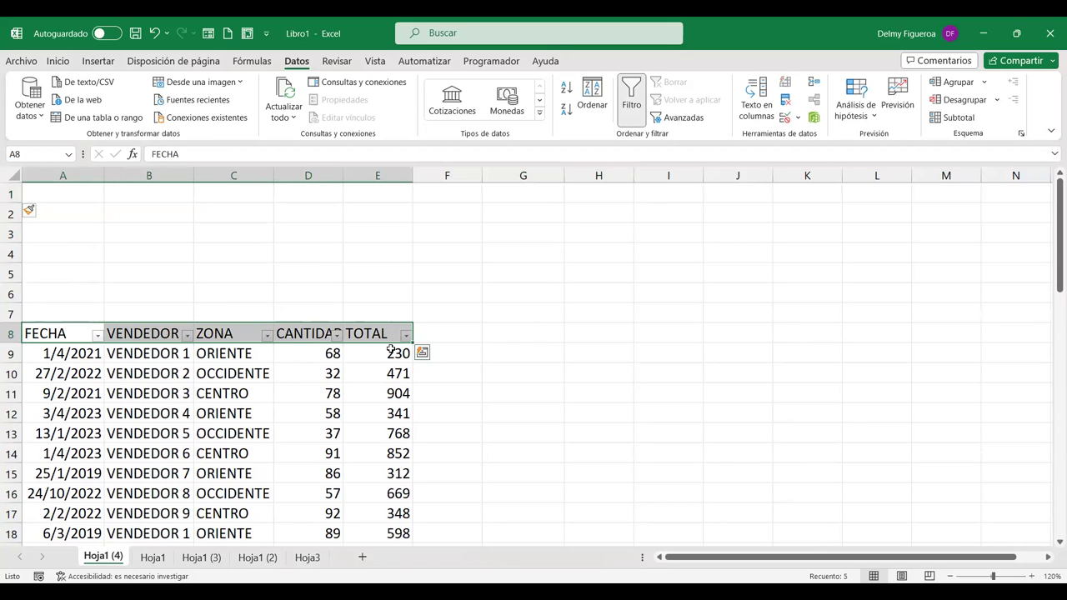
{"action": "key", "text": "ctrl+c"}
{"action": "left_click", "coordinate": [583, 199]}
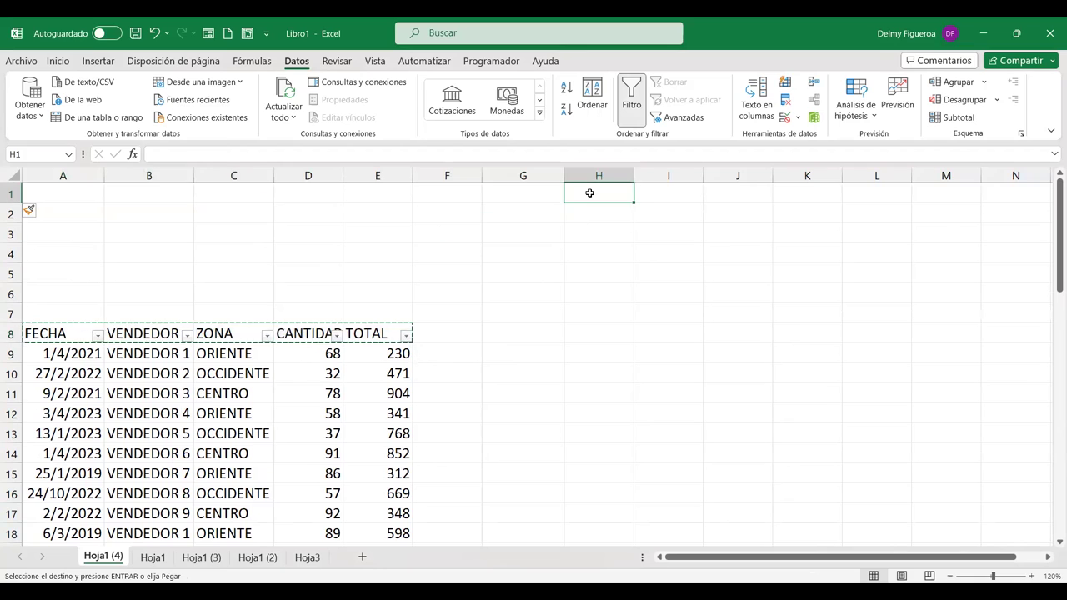
{"action": "key", "text": "ctrl+v"}
{"action": "left_click_drag", "start_coordinate": [703, 175], "coordinate": [713, 175]}
{"action": "left_click_drag", "start_coordinate": [852, 175], "coordinate": [855, 175]}
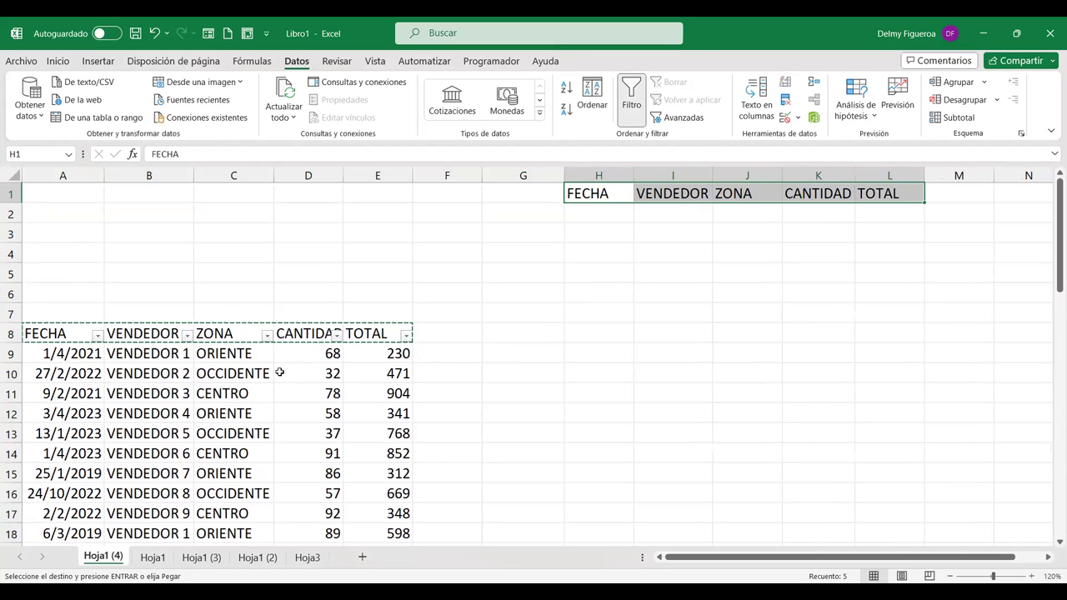
{"action": "left_click", "coordinate": [595, 213]}
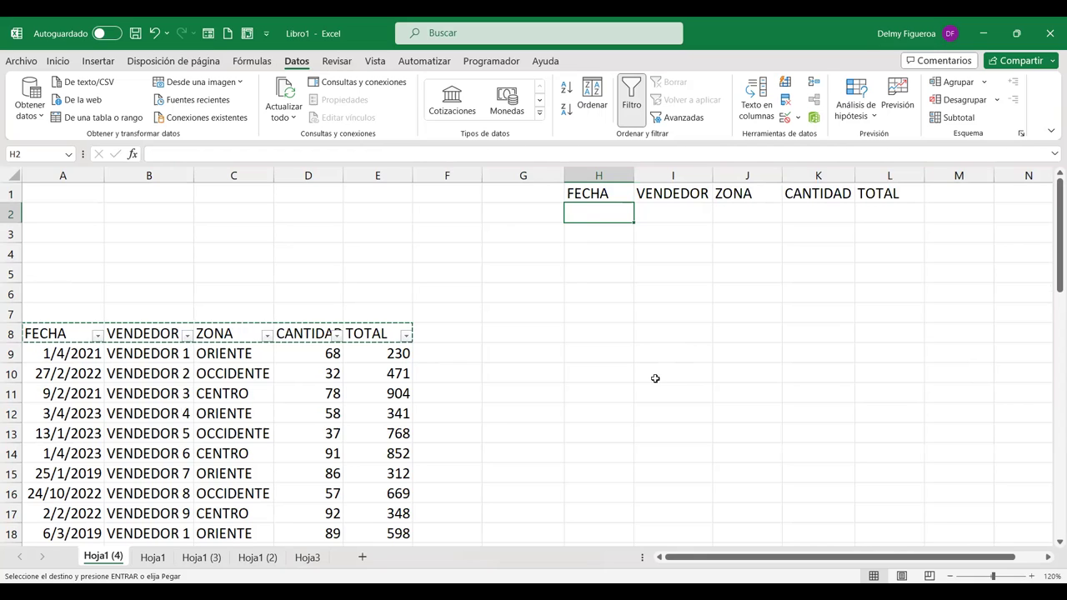
Step: Insert a blank column at I and duplicate the FECHA header from H1 into I1
{"action": "left_click", "coordinate": [674, 176]}
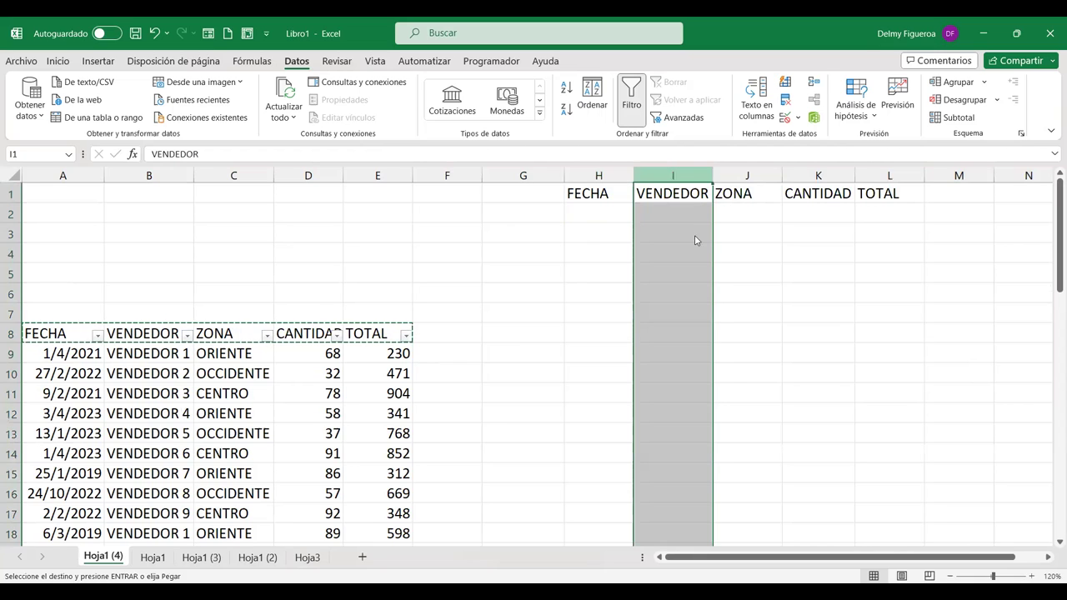
{"action": "right_click", "coordinate": [696, 240]}
{"action": "left_click", "coordinate": [717, 318]}
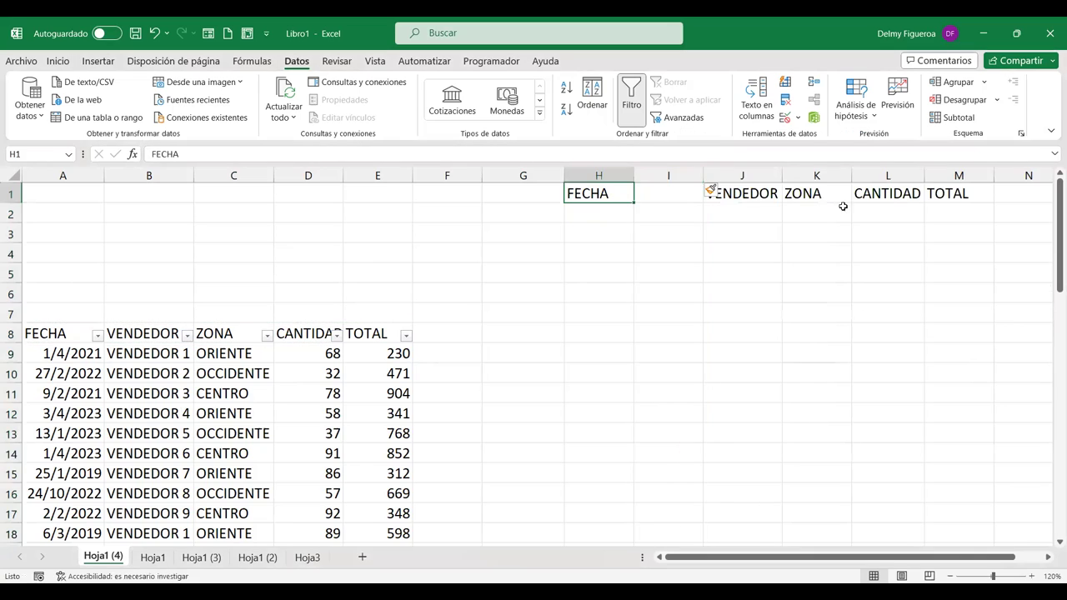
{"action": "key", "text": "ctrl+c"}
{"action": "key", "text": "Right"}
{"action": "key", "text": "Return"}
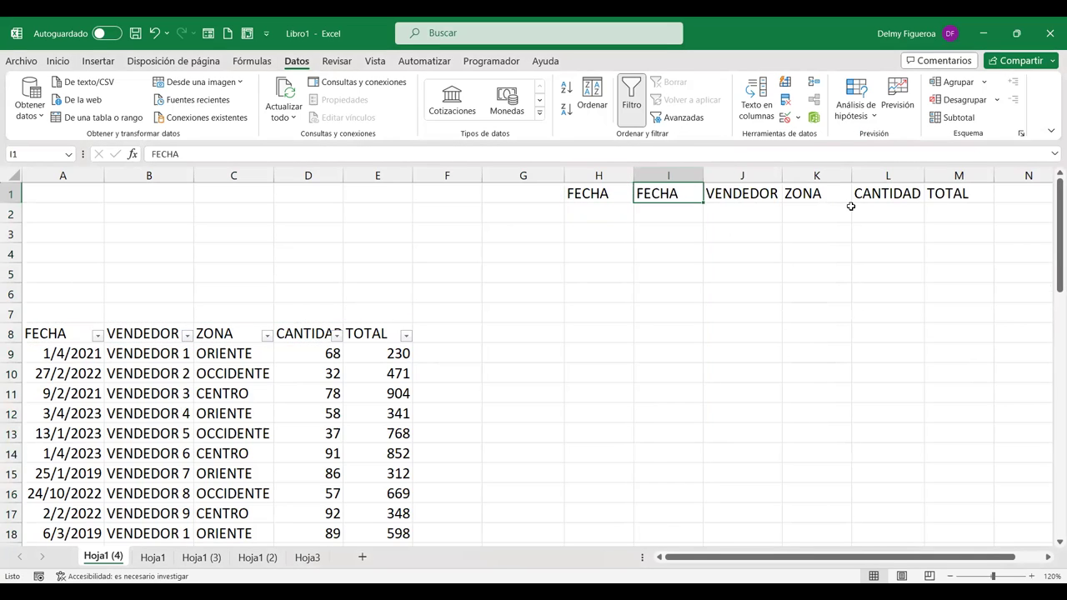
{"action": "key", "text": "Down"}
{"action": "key", "text": "Left"}
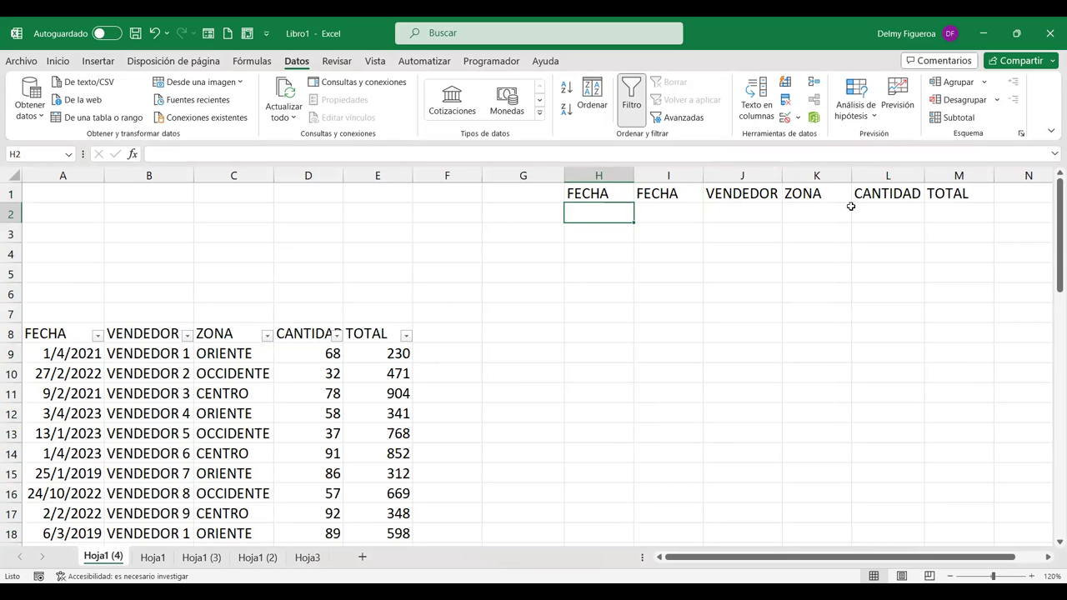
Step: Enter the start date criterion >=15/10/2020 in H2 and autofit column H
{"action": "type", "text": "15/"}
{"action": "key", "text": "BackSpace"}
{"action": "key", "text": "BackSpace"}
{"action": "key", "text": "BackSpace"}
{"action": "type", "text": ">"}
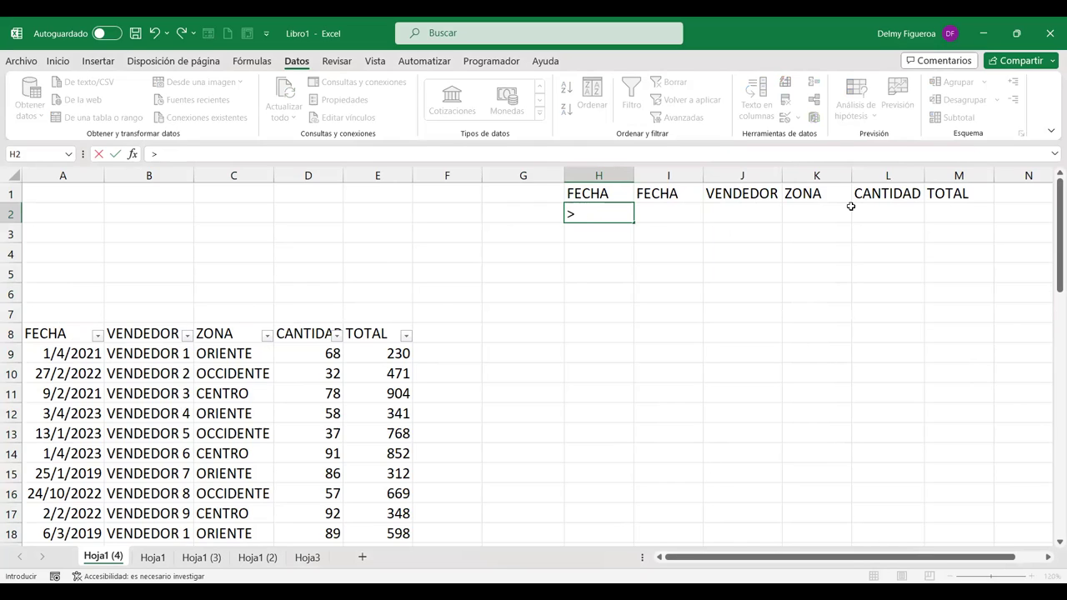
{"action": "type", "text": "=15/10"}
{"action": "type", "text": "/2020"}
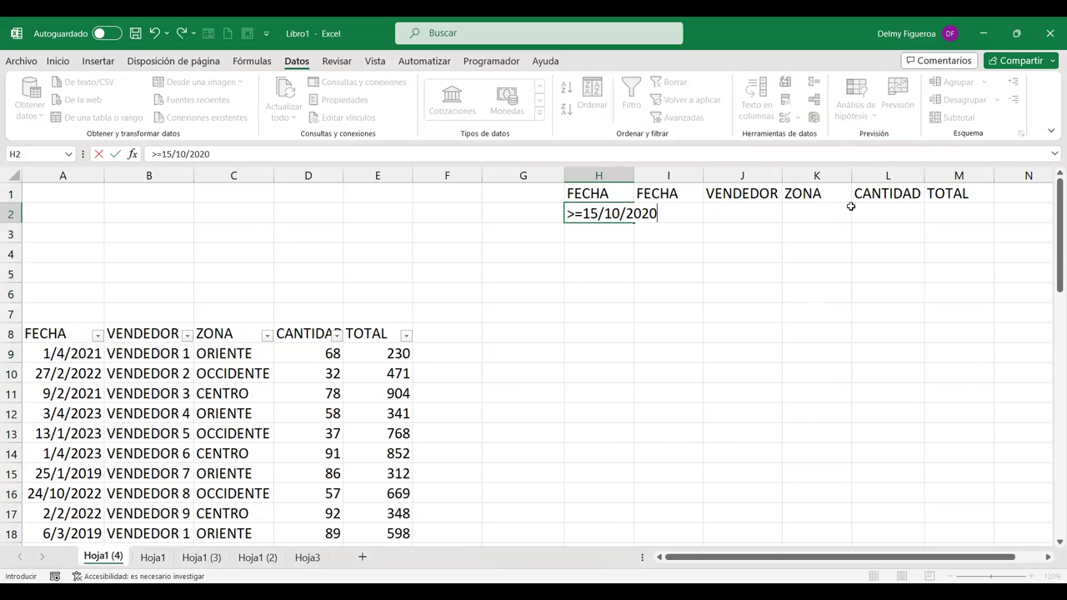
{"action": "key", "text": "Return"}
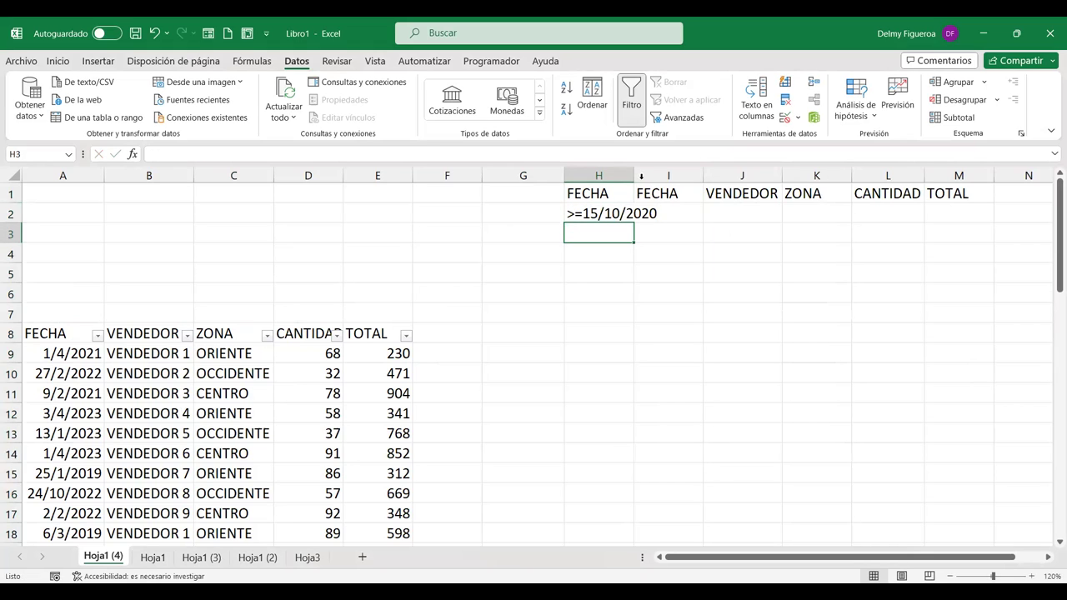
{"action": "double_click", "coordinate": [635, 175]}
Step: Enter the end date criterion <=15/10/2023 in I2 and autofit column I
{"action": "left_click", "coordinate": [689, 208]}
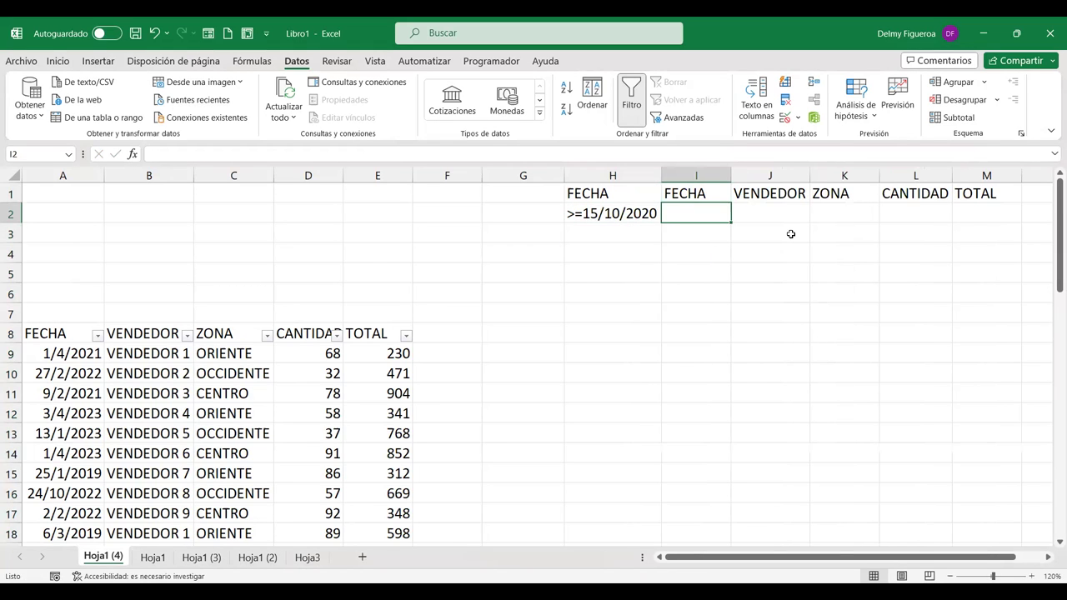
{"action": "type", "text": "<"}
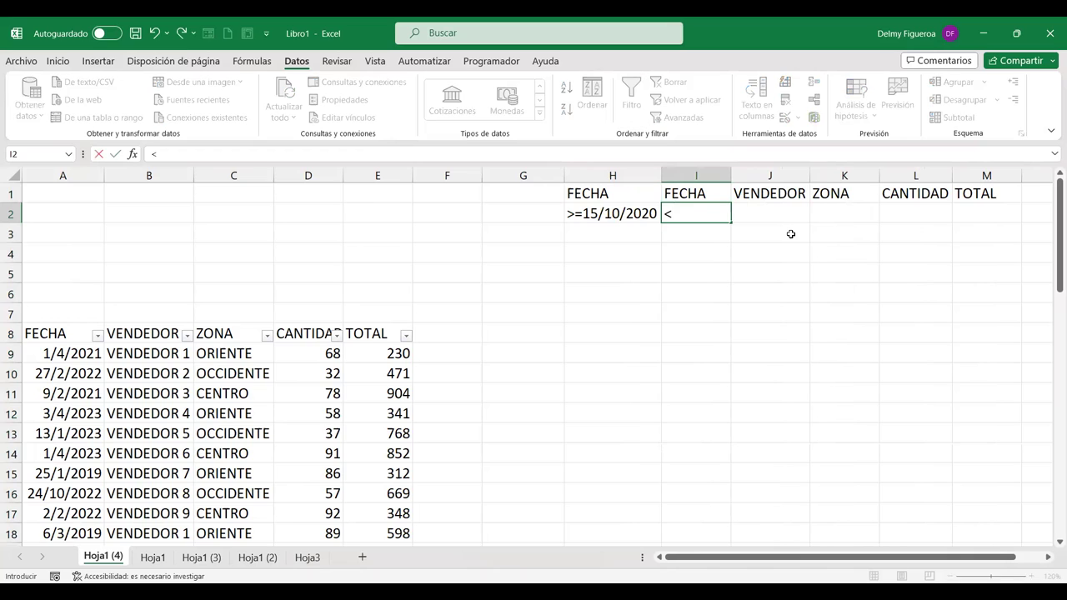
{"action": "type", "text": "=15/10/2023"}
{"action": "key", "text": "Return"}
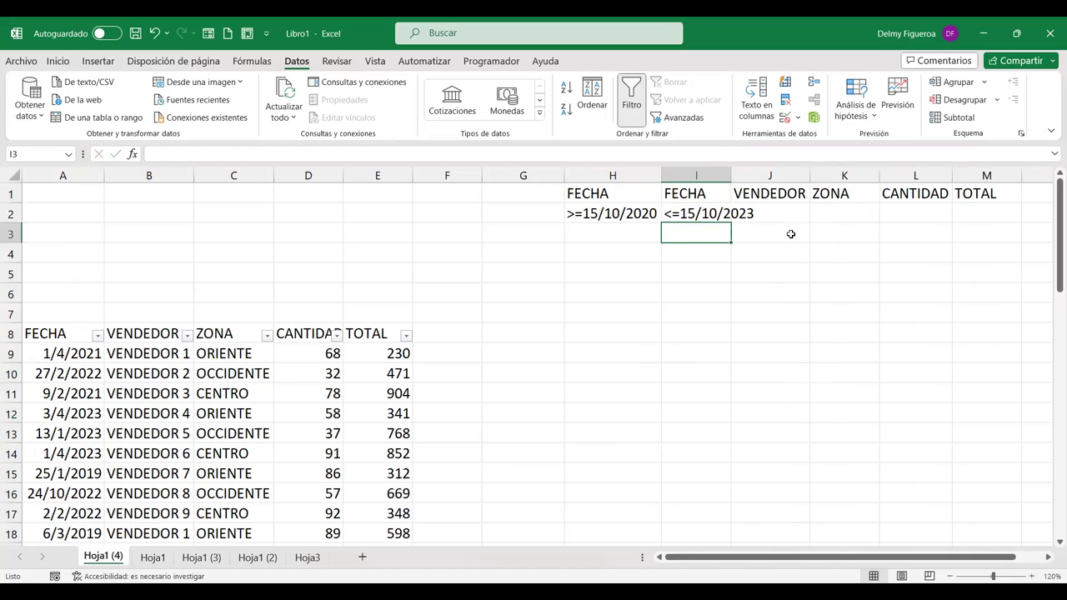
{"action": "double_click", "coordinate": [732, 175]}
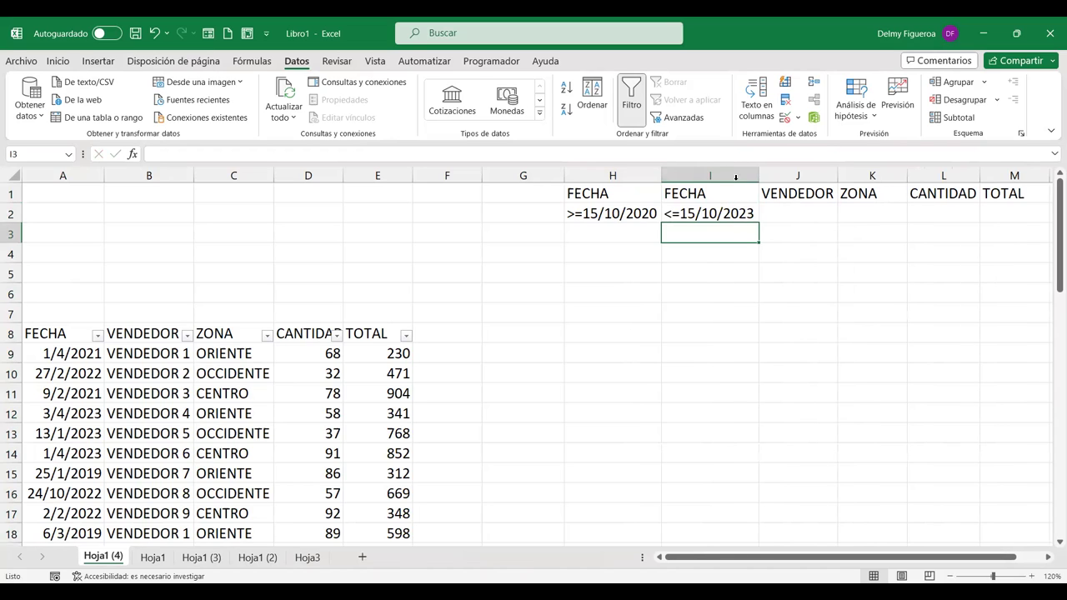
{"action": "left_click", "coordinate": [793, 212]}
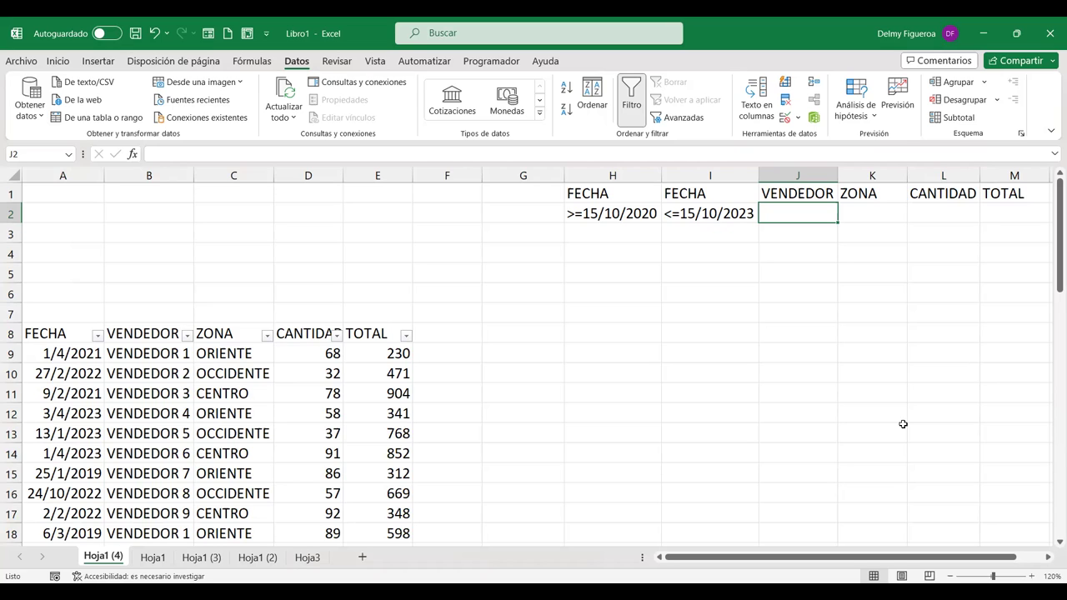
Step: Enter VENDEDOR 8 in J2 and autofit column J, then delete the entry so J2 is empty
{"action": "type", "text": "VENDEDOR"}
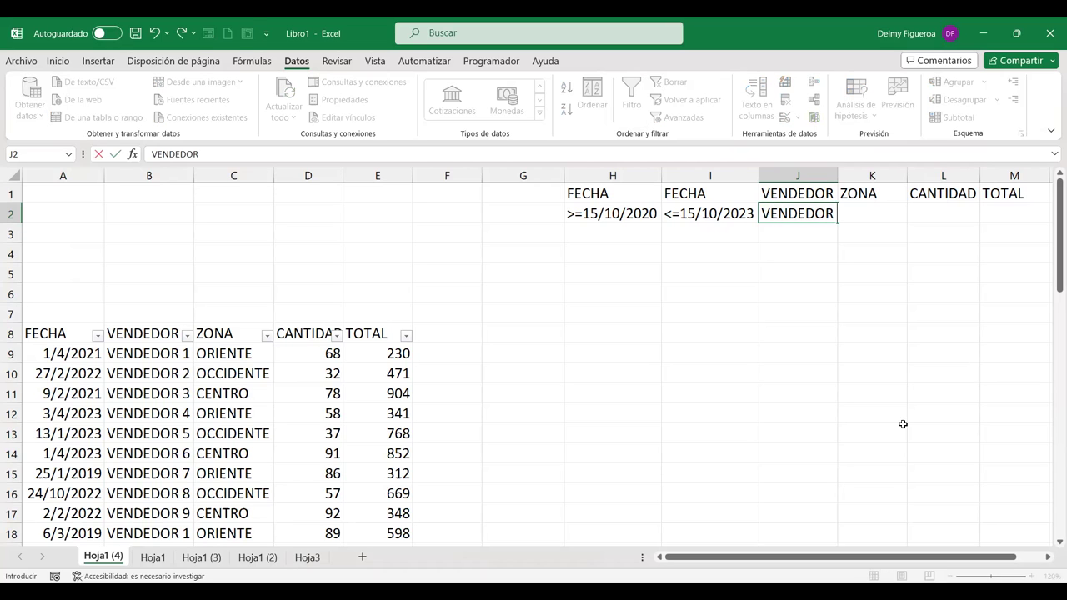
{"action": "type", "text": " 8"}
{"action": "key", "text": "Return"}
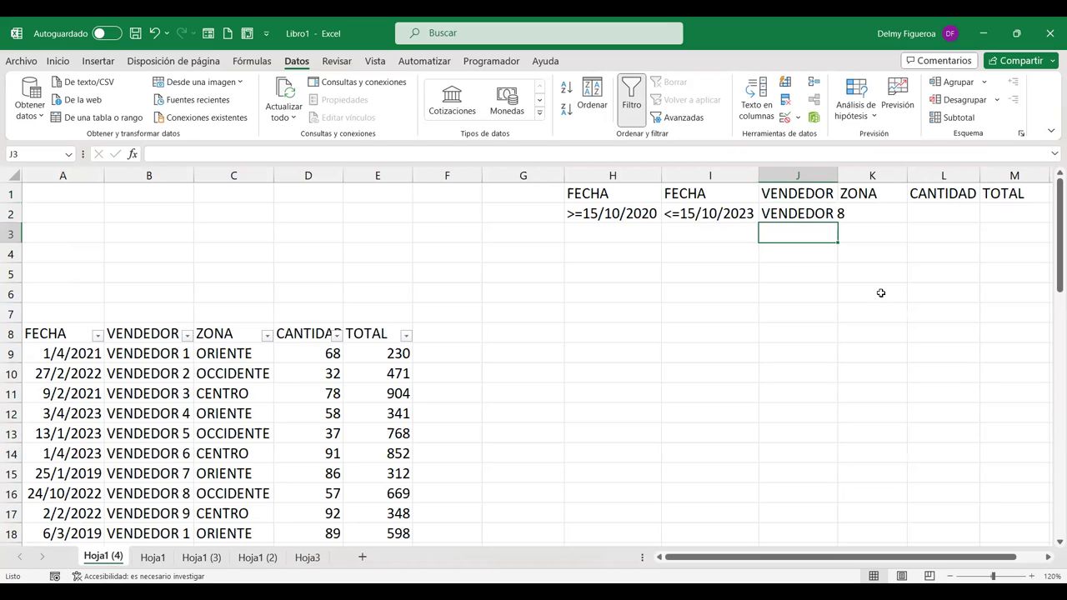
{"action": "double_click", "coordinate": [838, 175]}
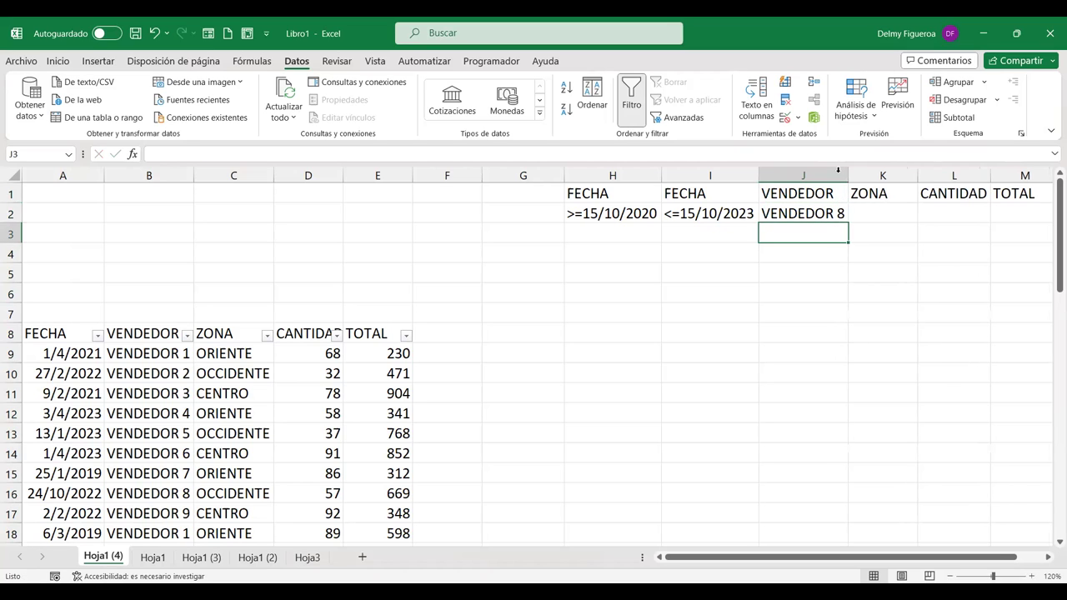
{"action": "left_click", "coordinate": [877, 211]}
{"action": "key", "text": "Left"}
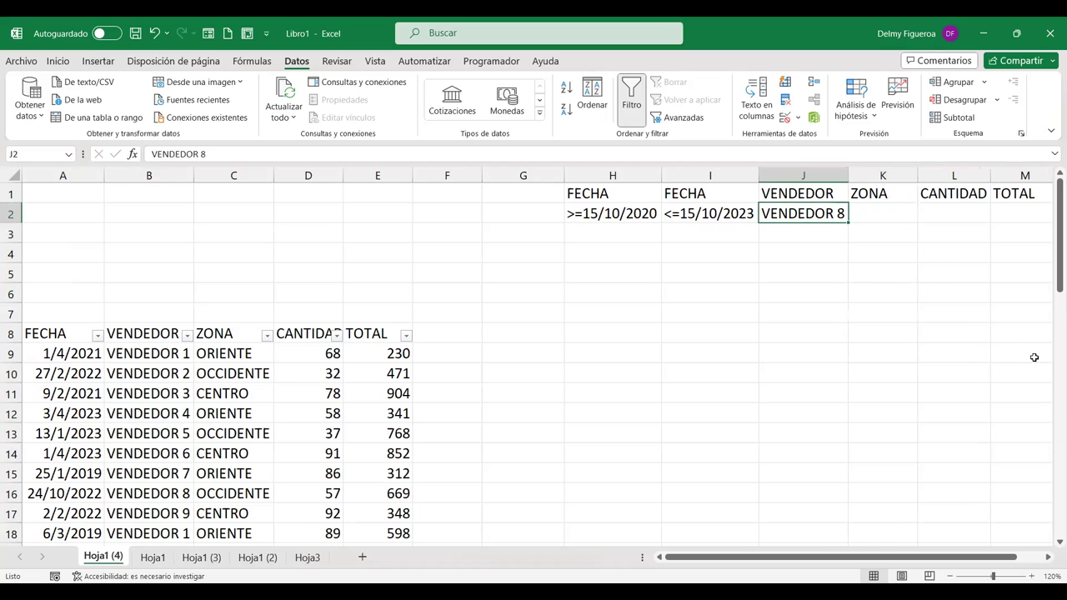
{"action": "key", "text": "Delete"}
{"action": "key", "text": "Right"}
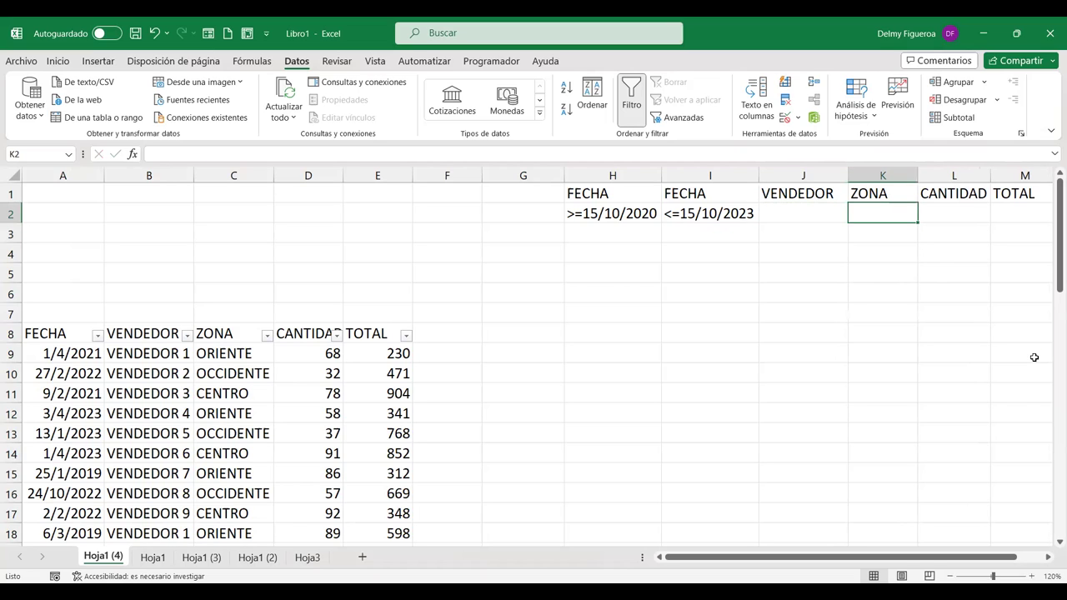
{"action": "key", "text": "Left"}
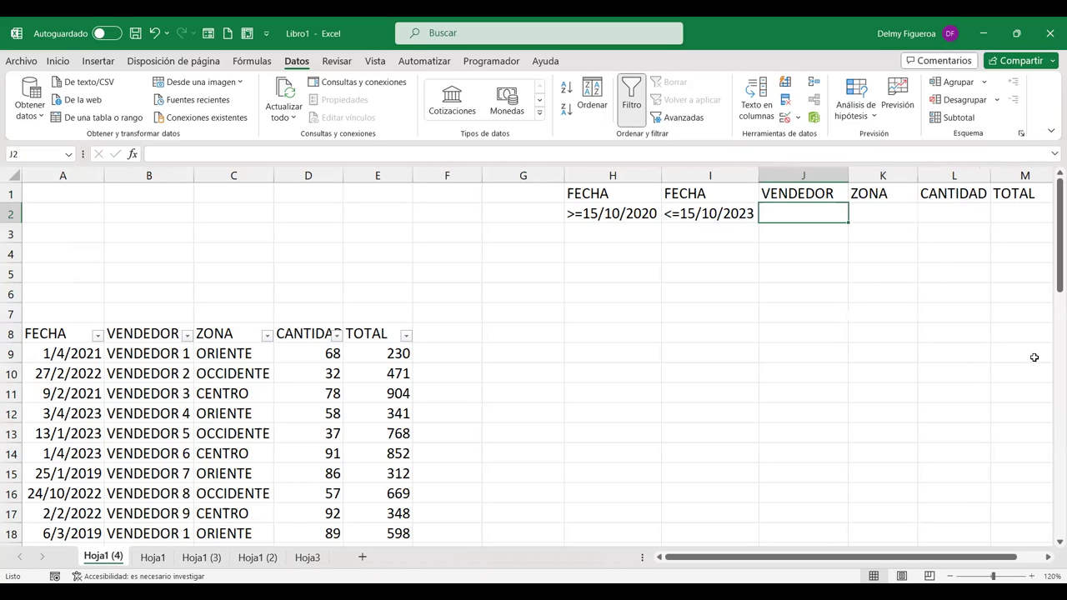
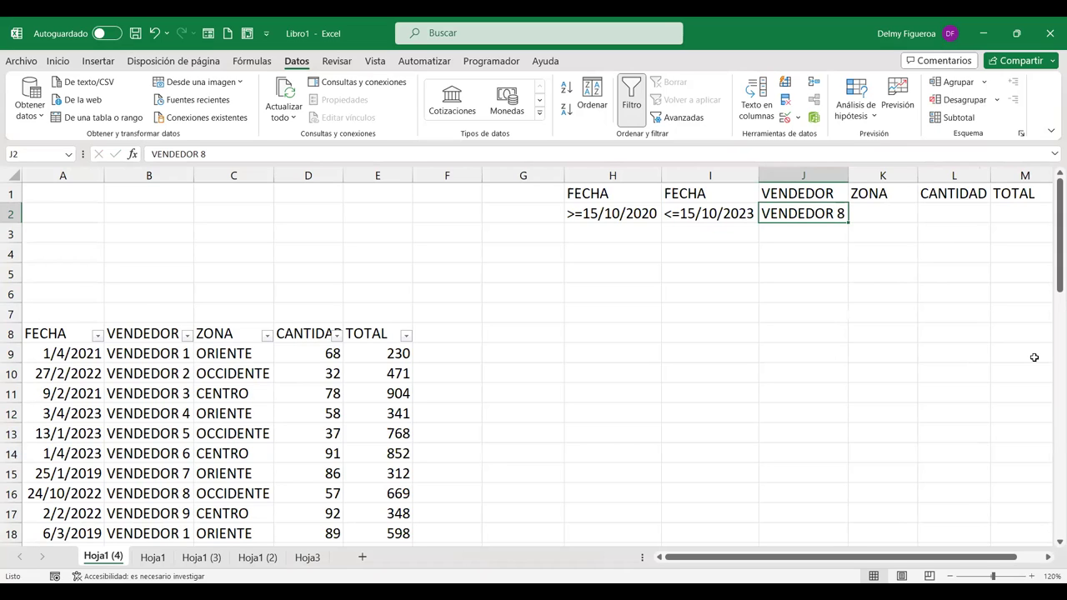
Step: Confirm VENDEDOR 8 as the vendor criterion in J2
{"action": "key", "text": "Right"}
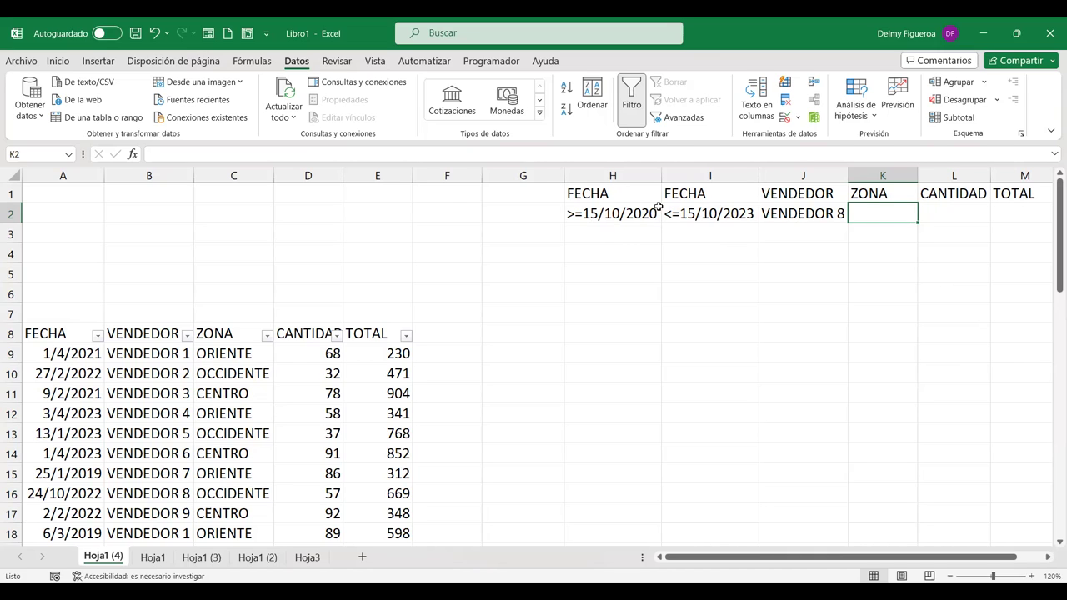
Step: Run an Advanced Filter on list A8:E57 with criteria H1:M2, copying matches to H5
{"action": "left_click", "coordinate": [682, 118]}
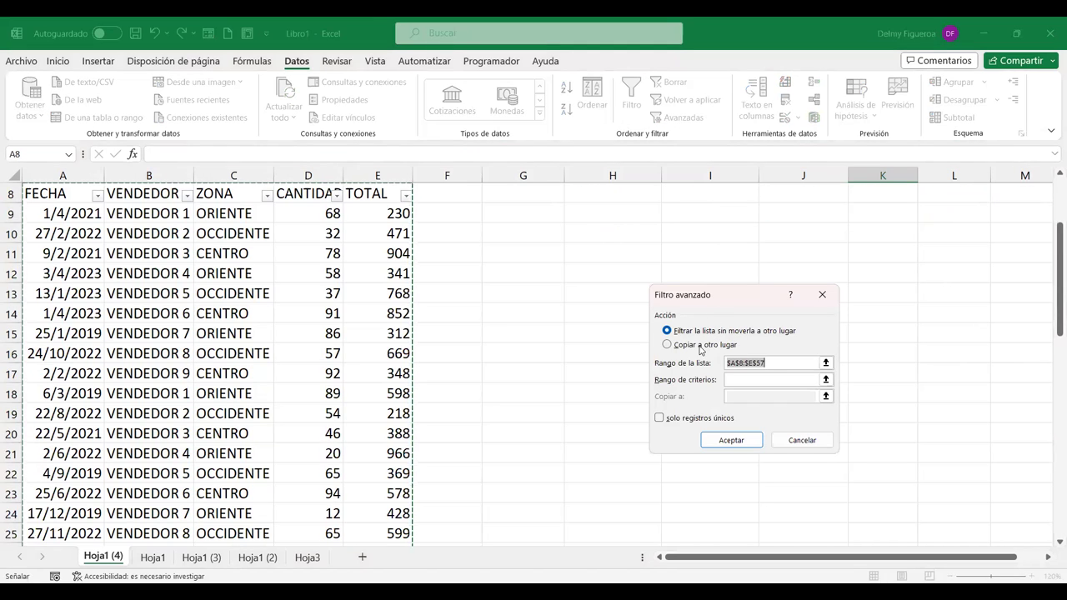
{"action": "left_click", "coordinate": [700, 346]}
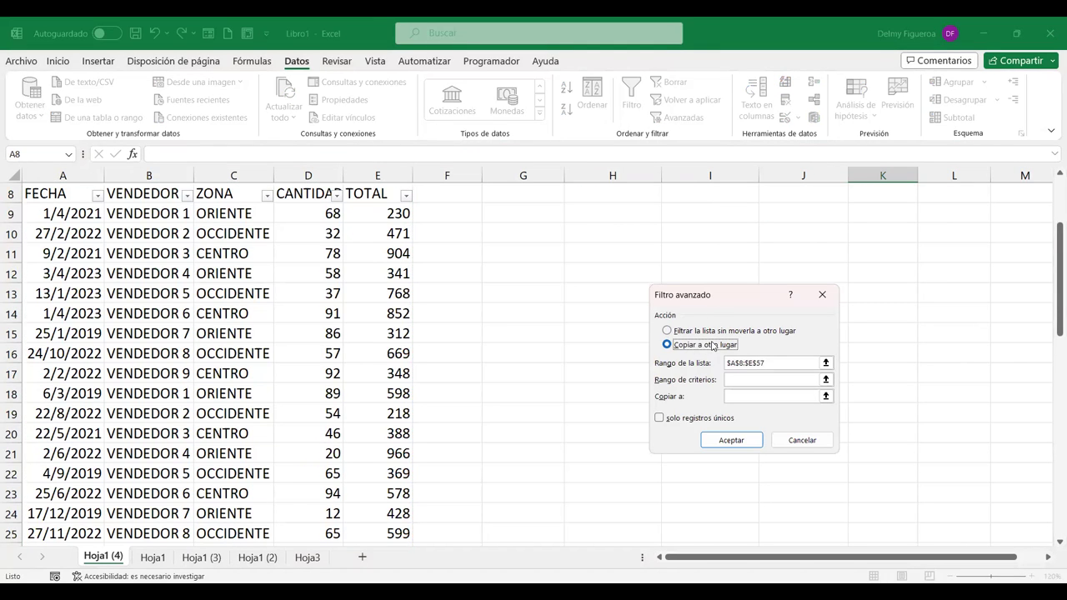
{"action": "left_click", "coordinate": [781, 364]}
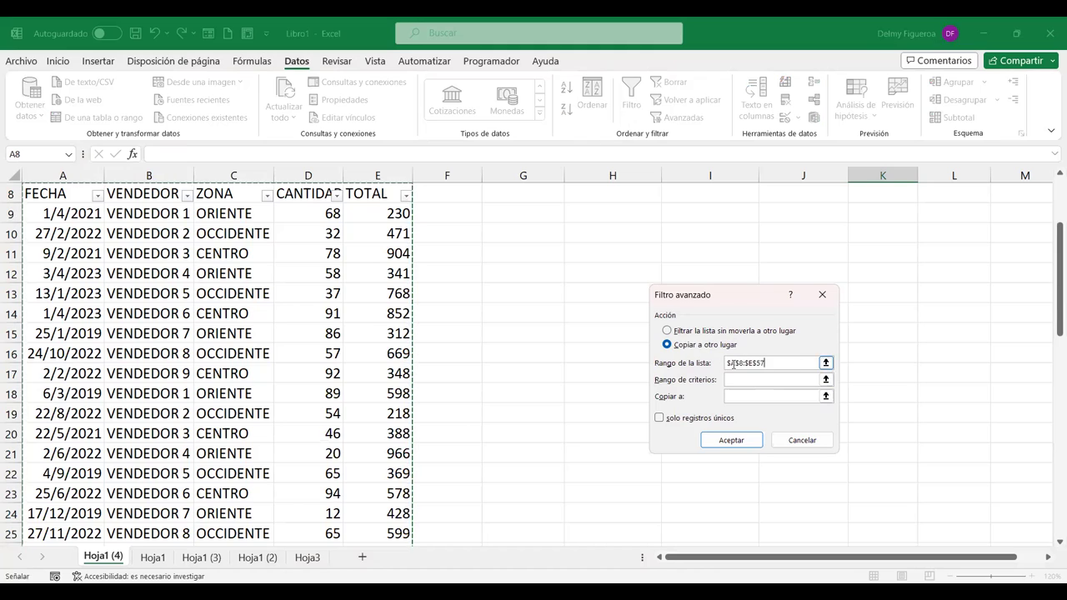
{"action": "left_click", "coordinate": [787, 380]}
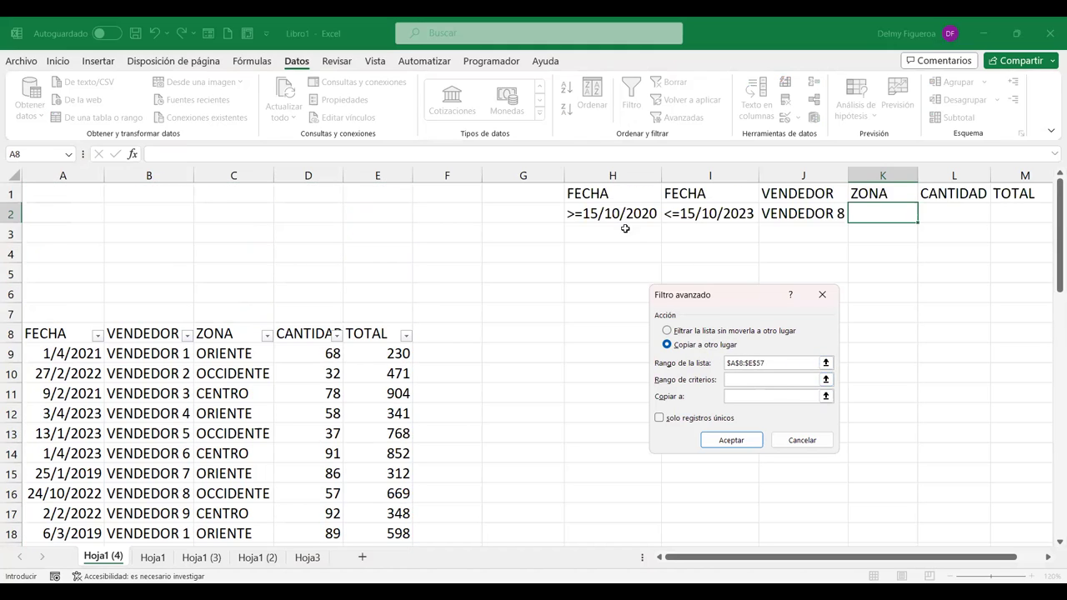
{"action": "left_click", "coordinate": [615, 193]}
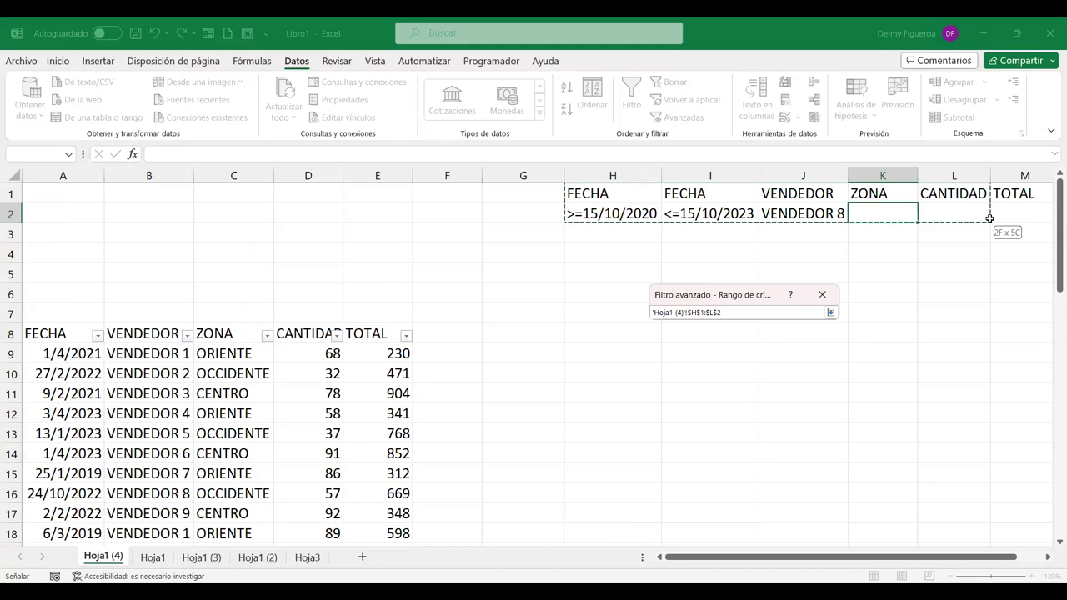
{"action": "left_click_drag", "start_coordinate": [964, 214], "coordinate": [983, 218]}
{"action": "left_click", "coordinate": [755, 396]}
{"action": "left_click", "coordinate": [612, 273]}
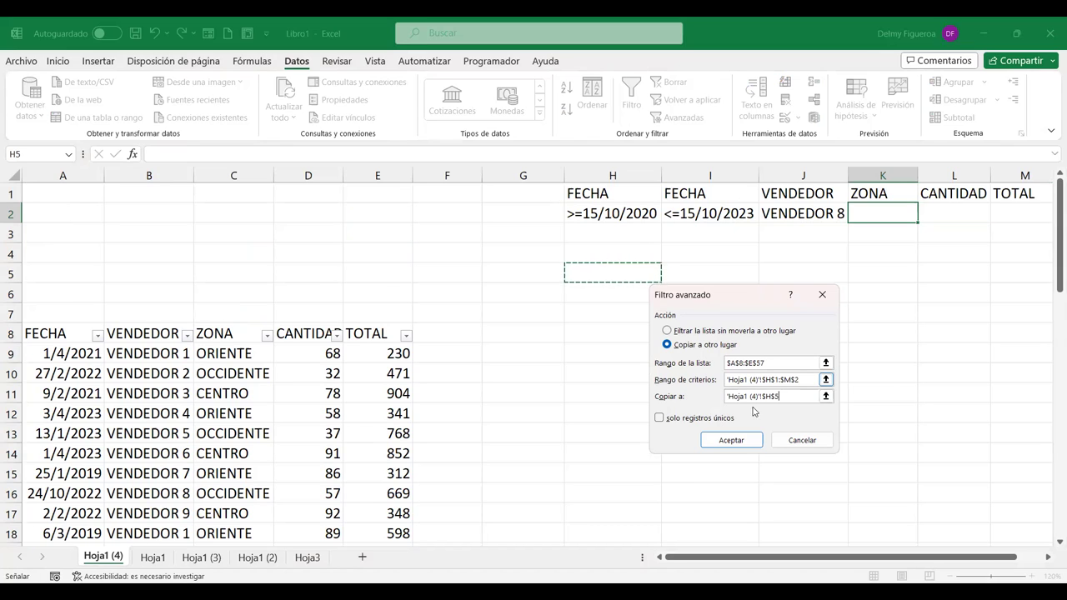
{"action": "left_click", "coordinate": [722, 441]}
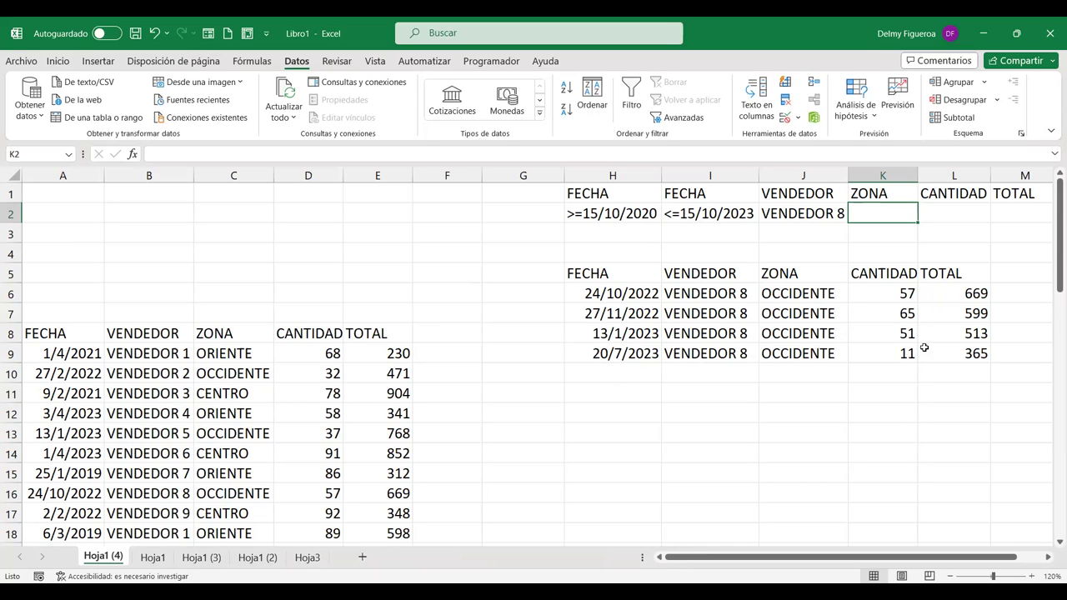
{"action": "left_click", "coordinate": [880, 391]}
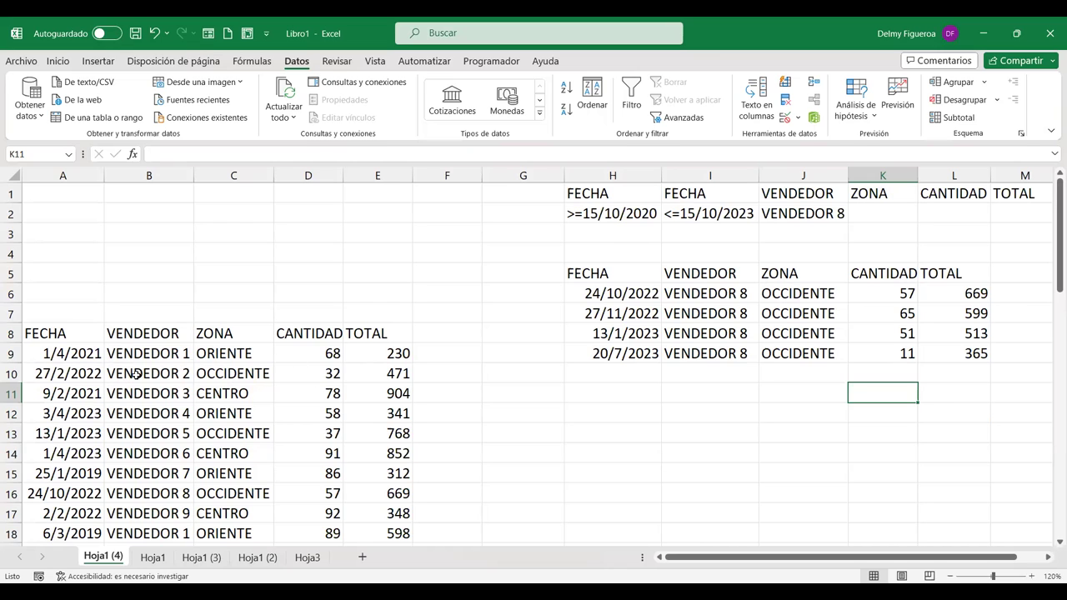
Step: Select header cell A8 and switch on AutoFilter via Ordenar y filtrar > Filtro
{"action": "left_click", "coordinate": [83, 330]}
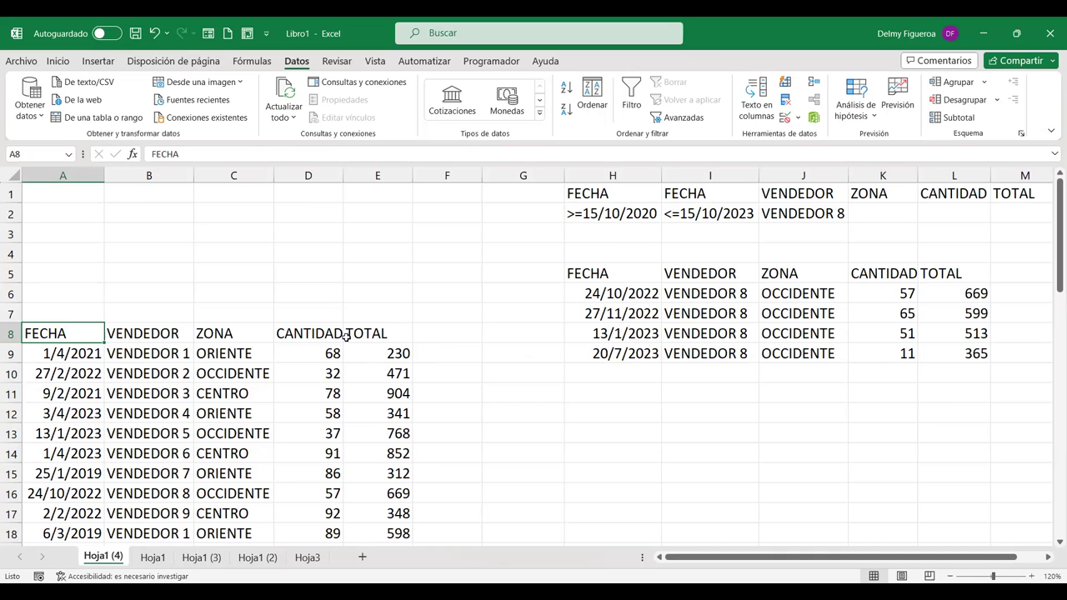
{"action": "left_click", "coordinate": [399, 331]}
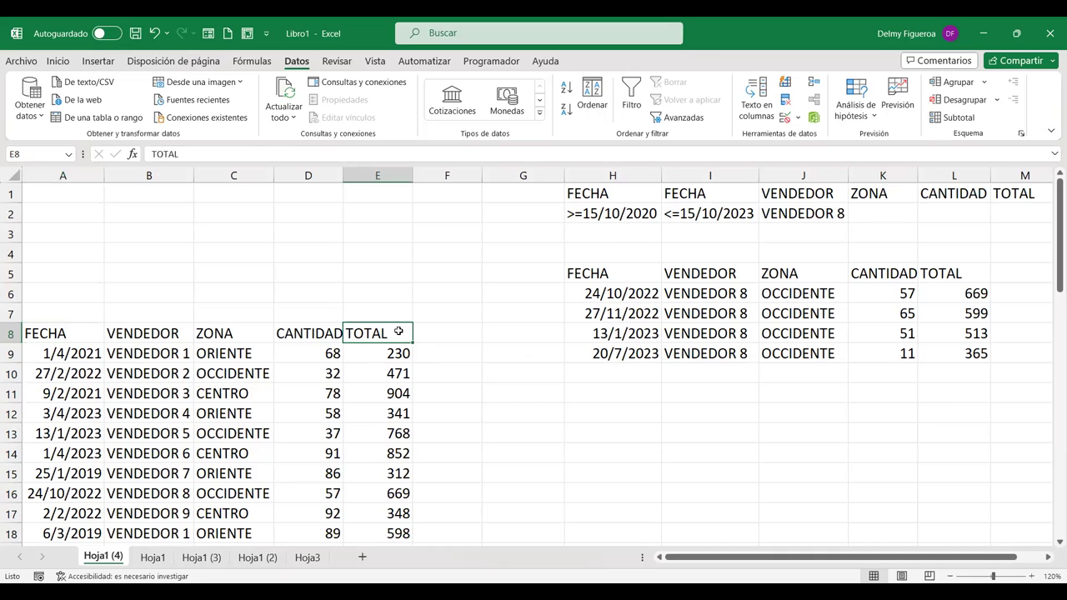
{"action": "left_click_drag", "start_coordinate": [12, 334], "coordinate": [10, 357]}
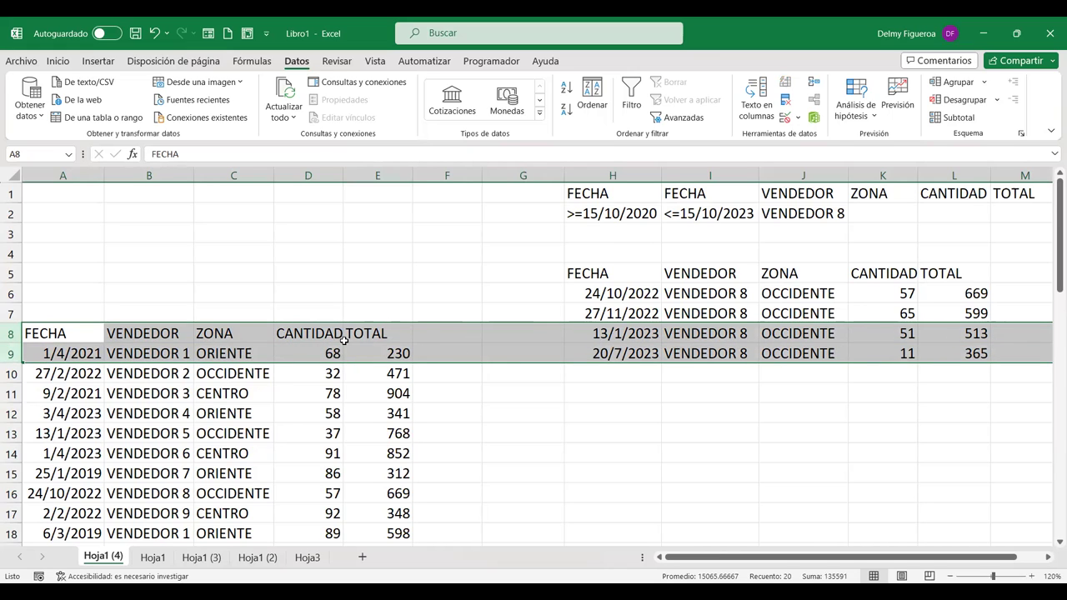
{"action": "left_click", "coordinate": [81, 333]}
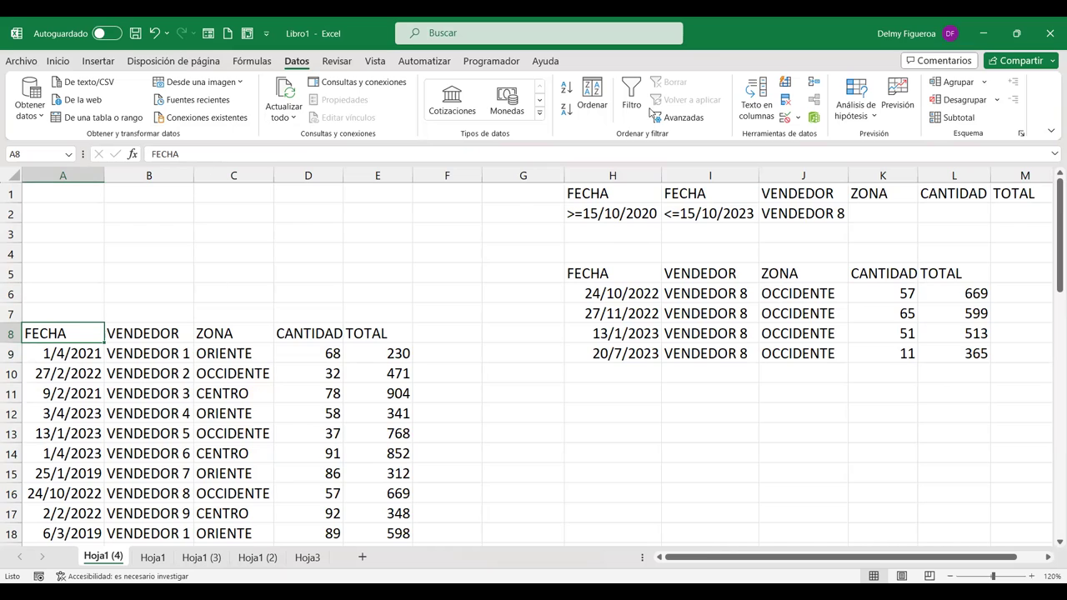
{"action": "left_click", "coordinate": [60, 64]}
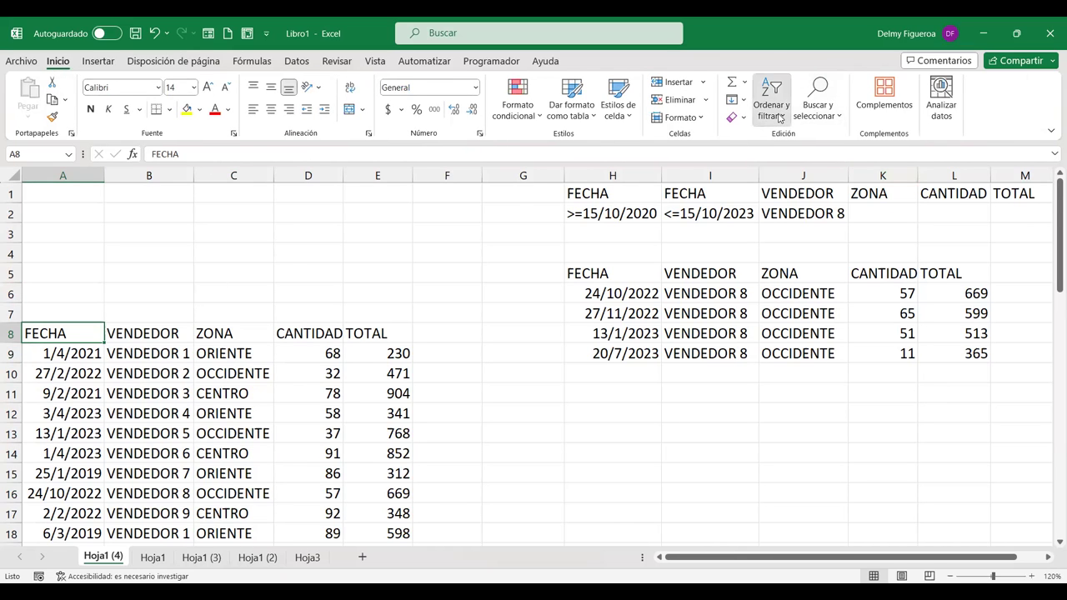
{"action": "left_click", "coordinate": [779, 118]}
{"action": "left_click", "coordinate": [795, 206]}
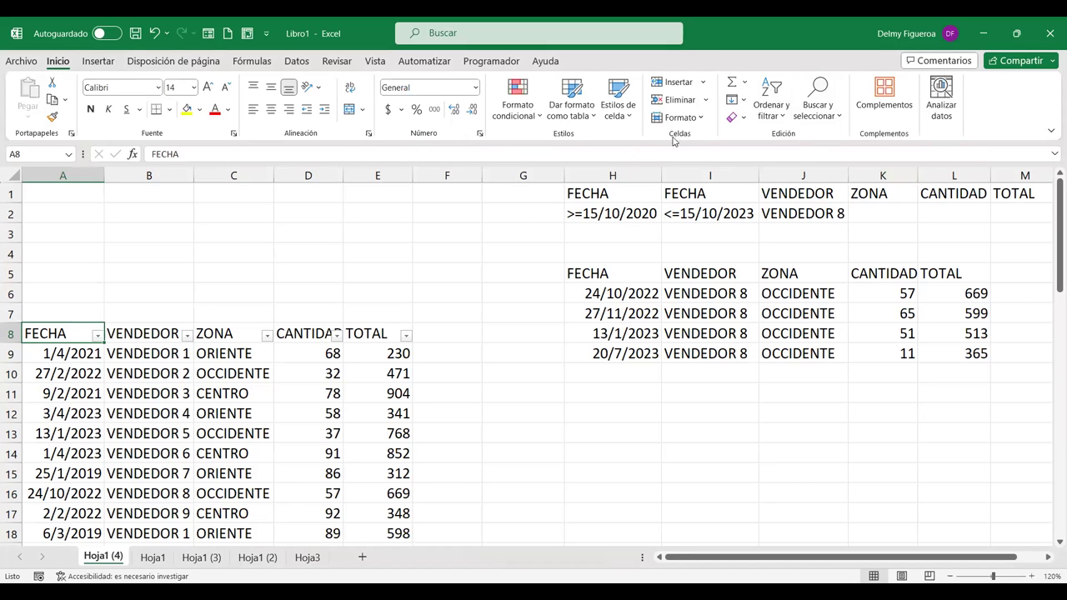
{"action": "left_click", "coordinate": [303, 62]}
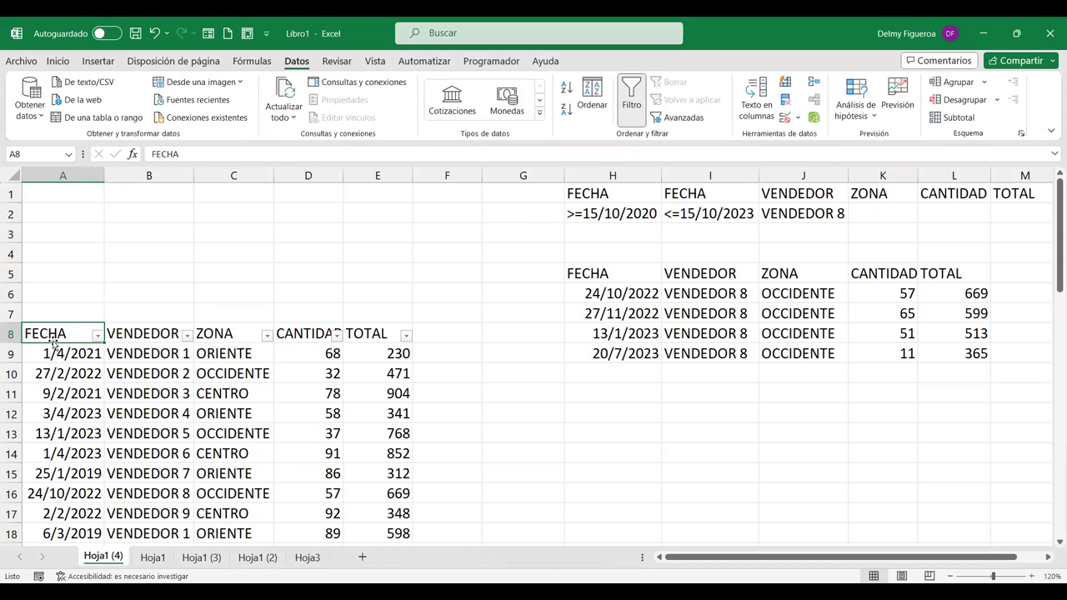
Step: In the FECHA filter list, clear all years and tick 2020, 2021, 2022 and 2023
{"action": "left_click", "coordinate": [96, 334]}
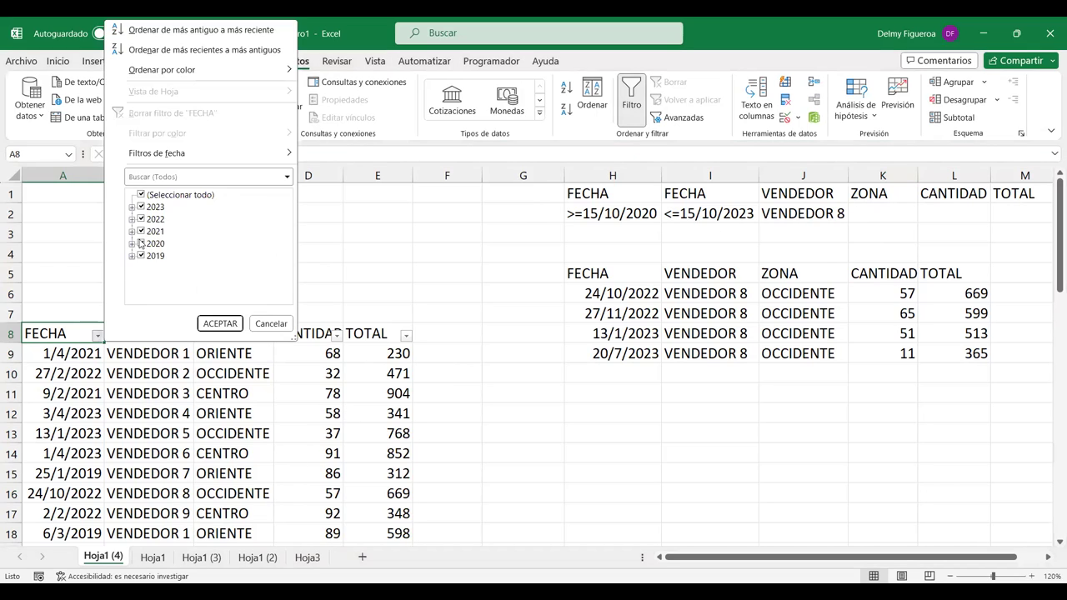
{"action": "left_click", "coordinate": [140, 196]}
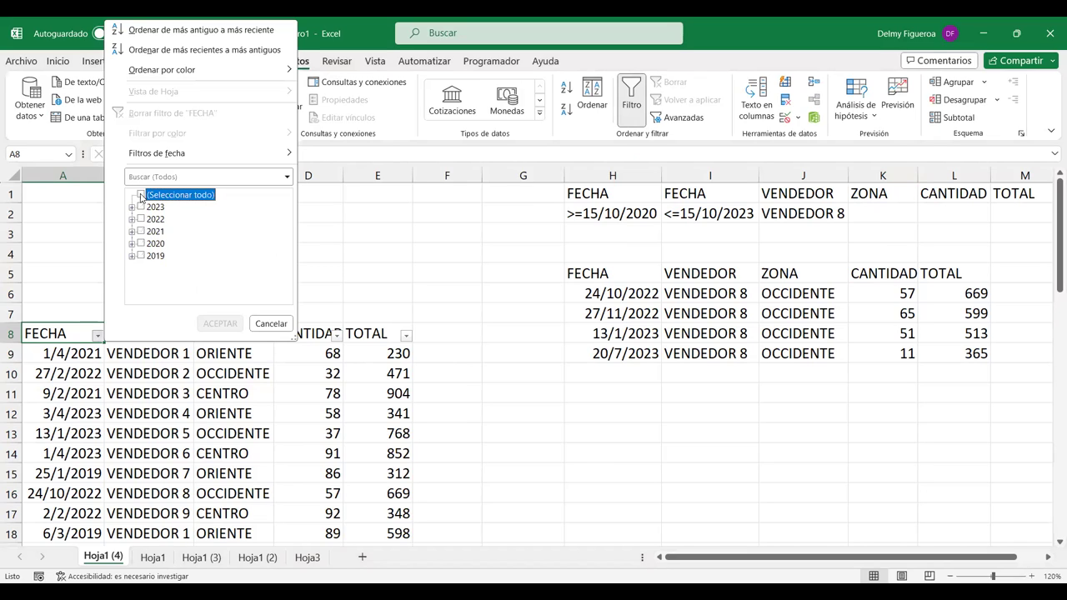
{"action": "left_click", "coordinate": [141, 244]}
{"action": "left_click", "coordinate": [140, 231]}
{"action": "left_click", "coordinate": [141, 219]}
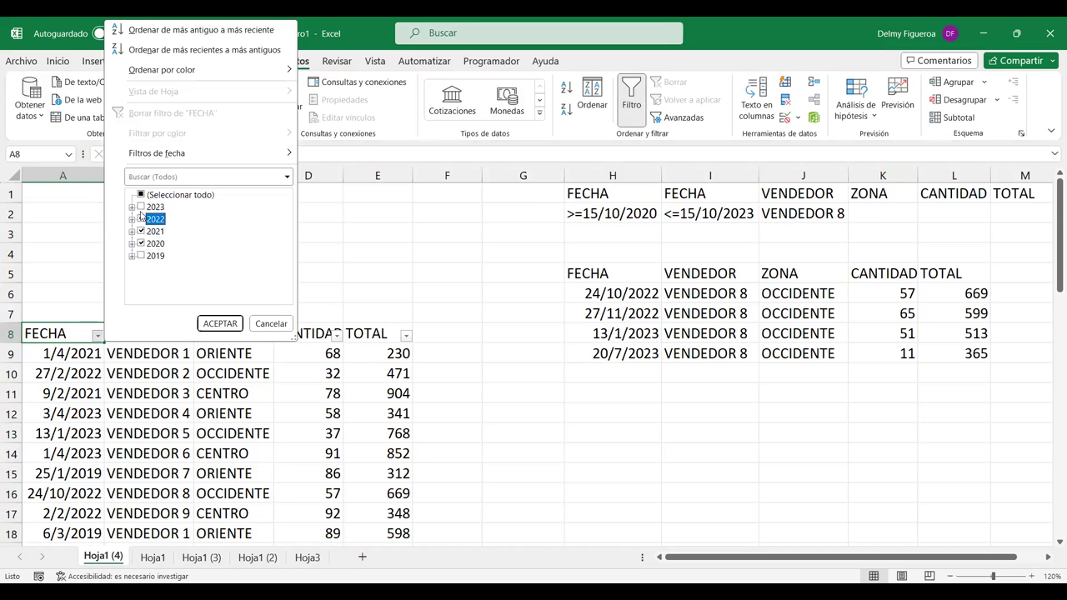
{"action": "left_click", "coordinate": [141, 207]}
{"action": "left_click", "coordinate": [140, 245]}
{"action": "left_click", "coordinate": [140, 244]}
{"action": "left_click", "coordinate": [140, 244]}
Step: Under 2020, untick junio, julio, agosto and day 03 of octubre
{"action": "left_click", "coordinate": [132, 243]}
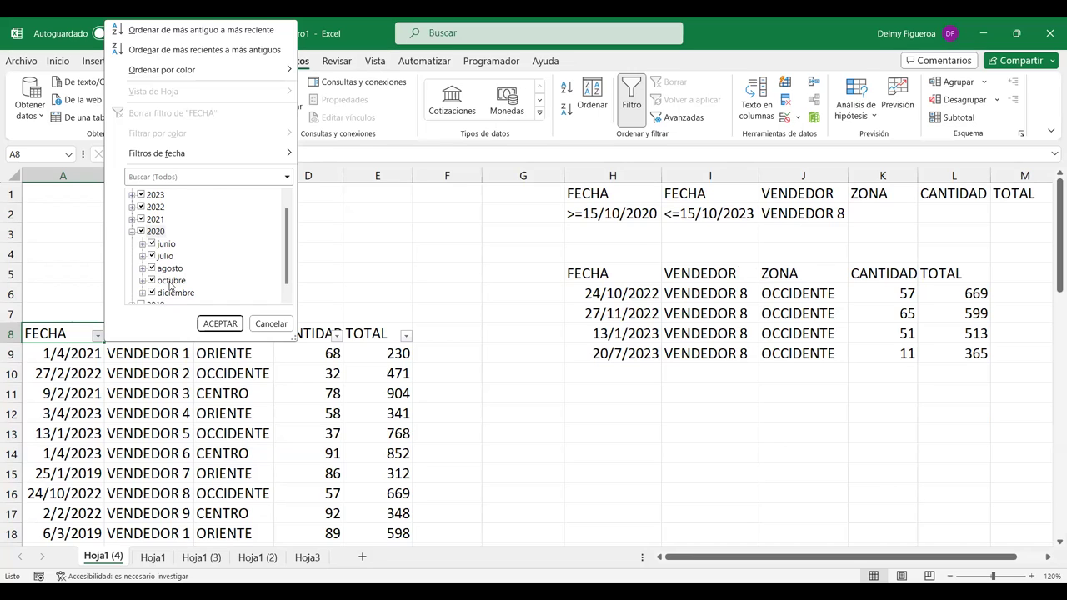
{"action": "scroll", "coordinate": [171, 267], "scroll_direction": "down", "scroll_amount": 1}
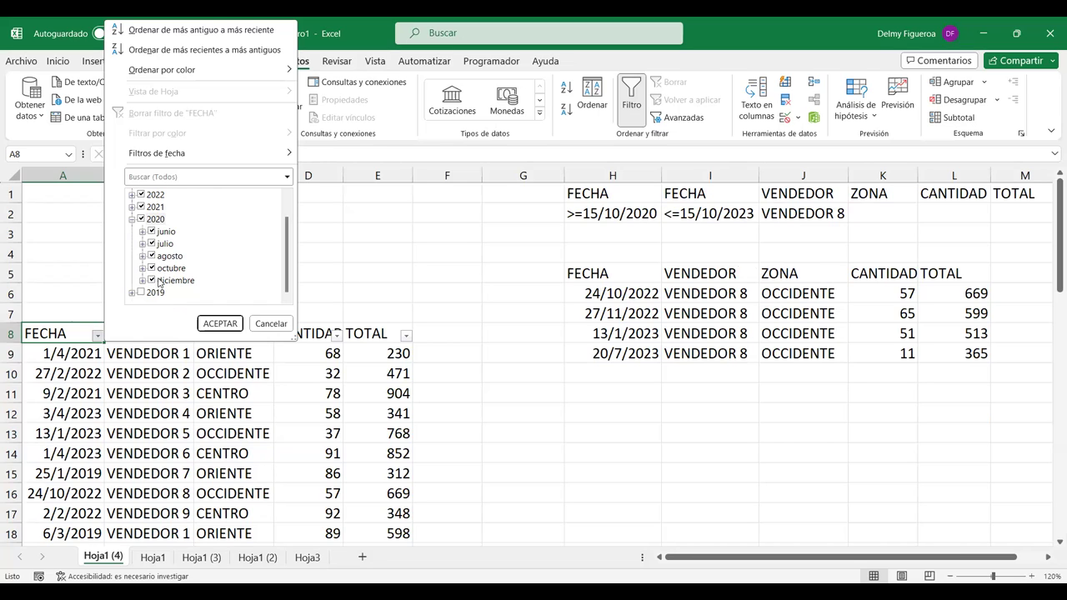
{"action": "left_click", "coordinate": [151, 232]}
{"action": "left_click", "coordinate": [151, 244]}
{"action": "left_click", "coordinate": [152, 256]}
{"action": "left_click", "coordinate": [142, 269]}
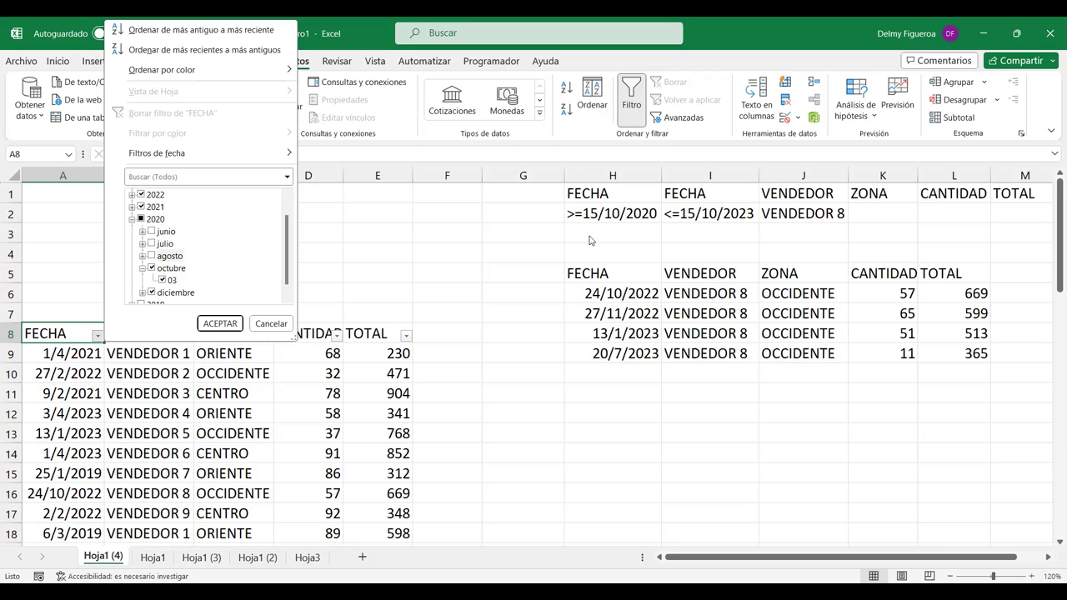
{"action": "left_click", "coordinate": [162, 281]}
{"action": "scroll", "coordinate": [196, 287], "scroll_direction": "down", "scroll_amount": 1}
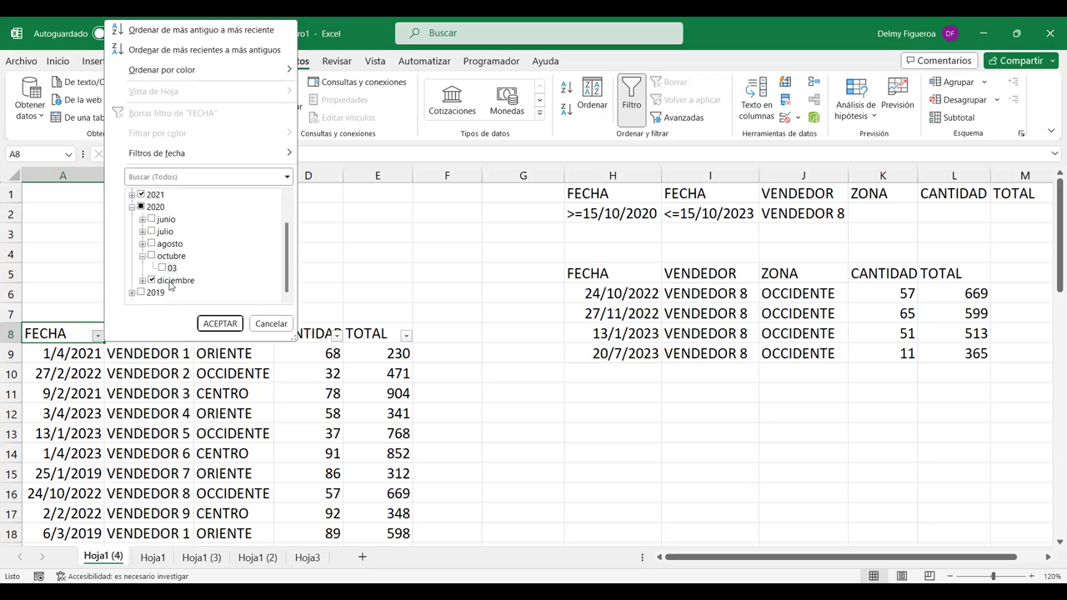
{"action": "scroll", "coordinate": [175, 283], "scroll_direction": "up", "scroll_amount": 3}
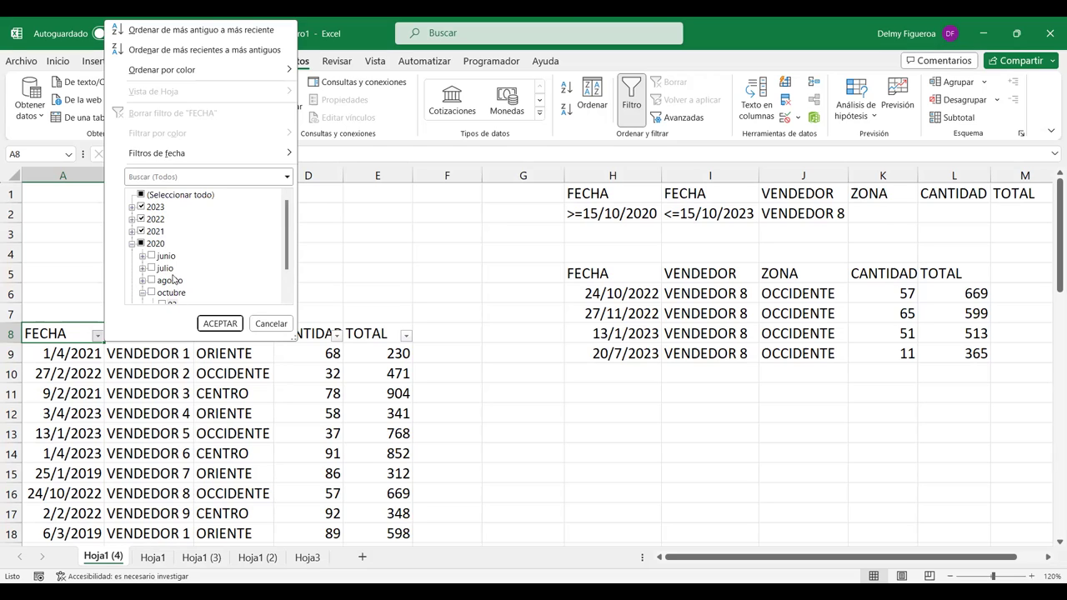
Step: Apply the FECHA date filter to the sales table and review the rows
{"action": "left_click", "coordinate": [220, 324]}
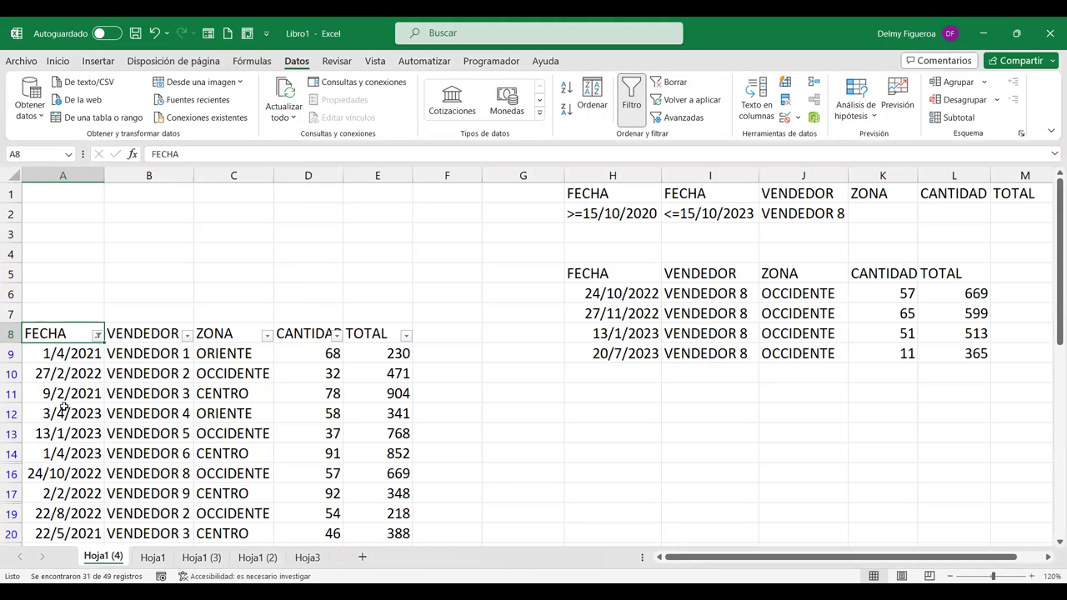
{"action": "scroll", "coordinate": [74, 442], "scroll_direction": "down", "scroll_amount": 1}
{"action": "scroll", "coordinate": [74, 446], "scroll_direction": "down", "scroll_amount": 2}
{"action": "scroll", "coordinate": [75, 451], "scroll_direction": "down", "scroll_amount": 5}
{"action": "scroll", "coordinate": [75, 451], "scroll_direction": "up", "scroll_amount": 8}
Step: Restrict the VENDEDOR column to VENDEDOR 8 only, then check the FECHA and VENDEDOR filters
{"action": "left_click", "coordinate": [187, 335]}
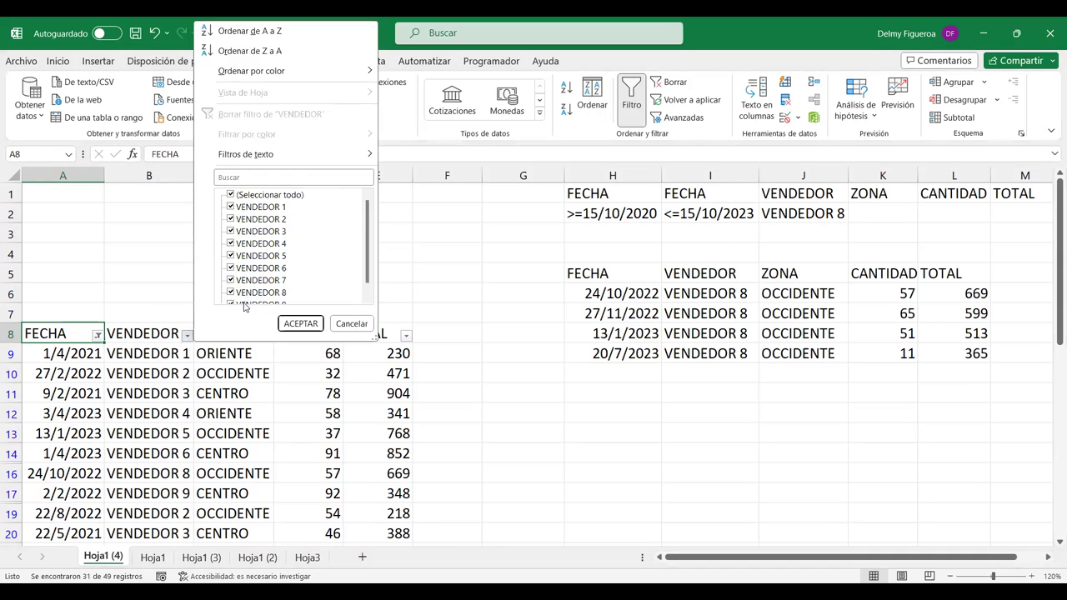
{"action": "left_click", "coordinate": [231, 195]}
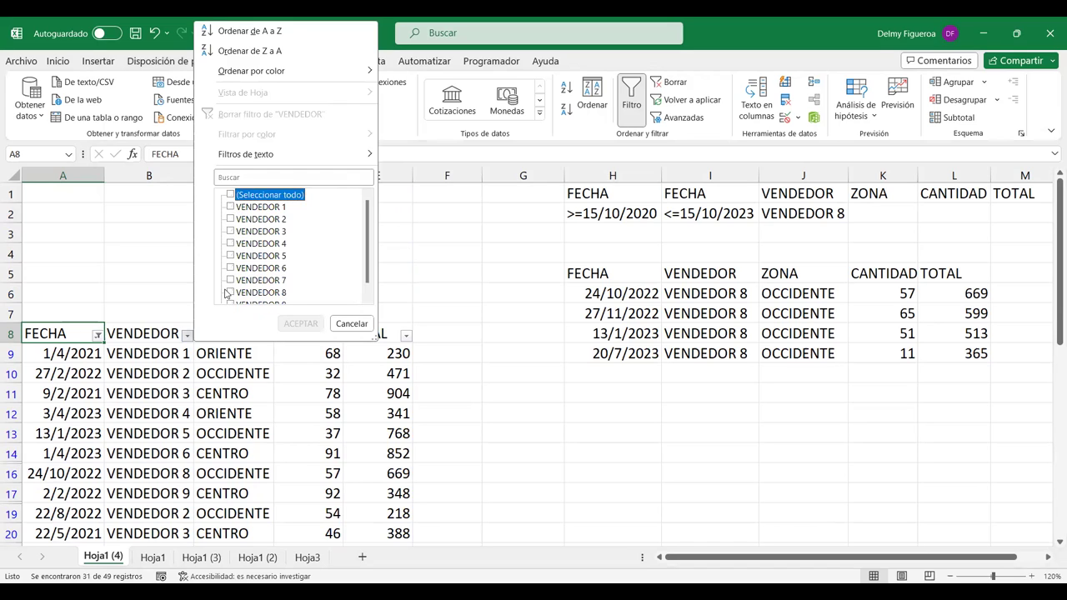
{"action": "left_click", "coordinate": [231, 293]}
{"action": "left_click", "coordinate": [304, 325]}
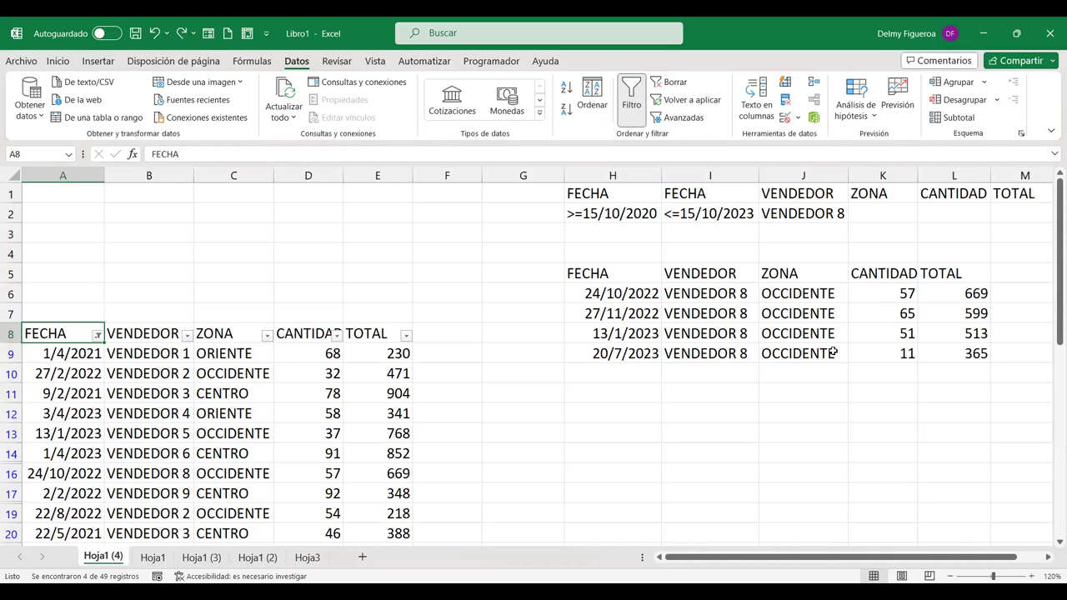
{"action": "left_click", "coordinate": [187, 334]}
{"action": "left_click", "coordinate": [231, 195]}
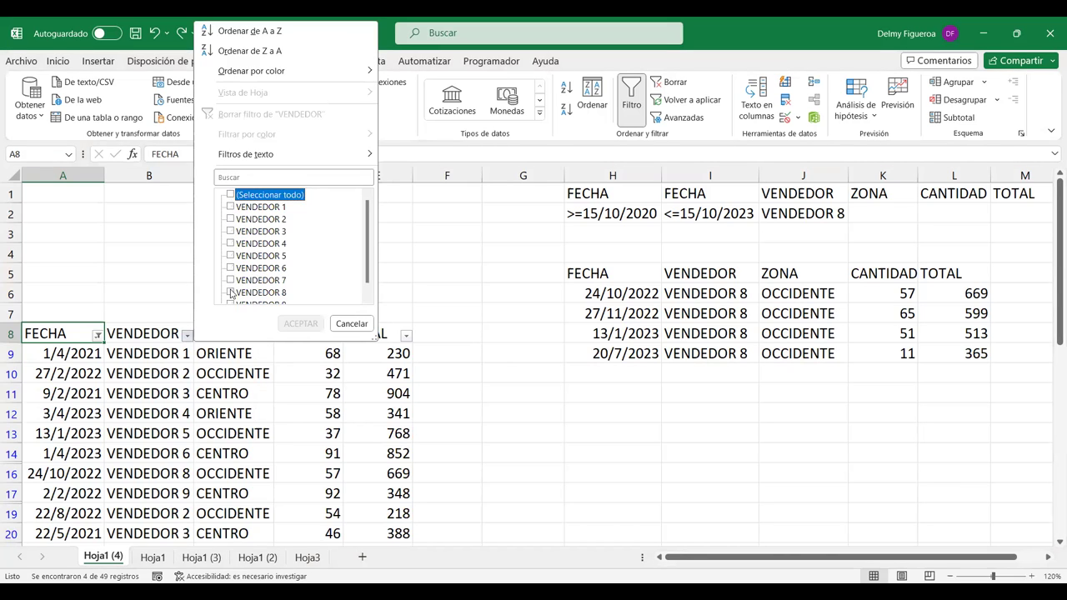
{"action": "left_click", "coordinate": [231, 292]}
{"action": "left_click", "coordinate": [304, 323]}
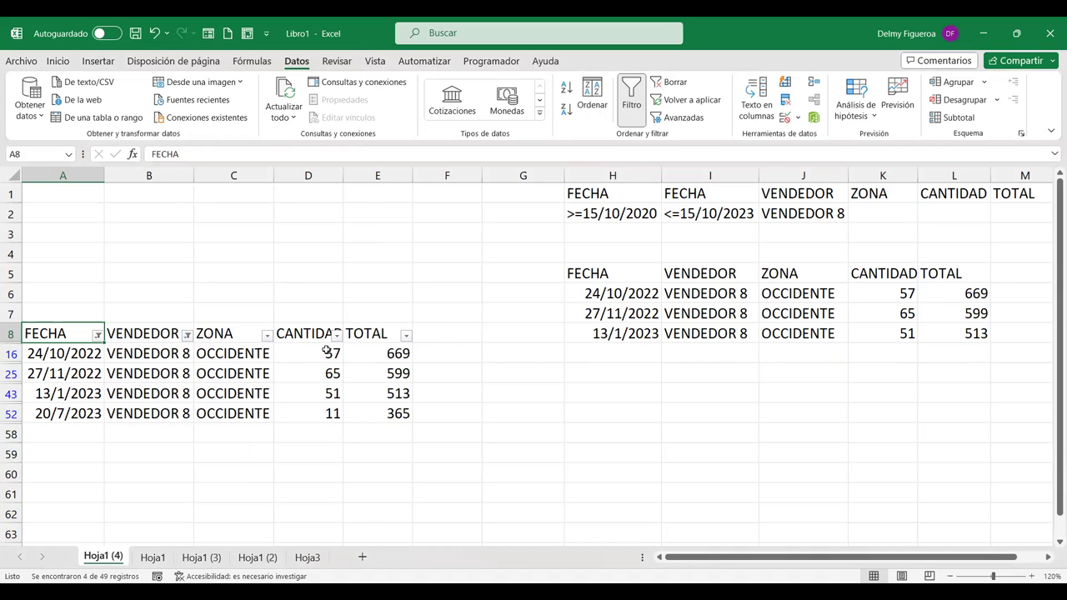
{"action": "left_click", "coordinate": [97, 336]}
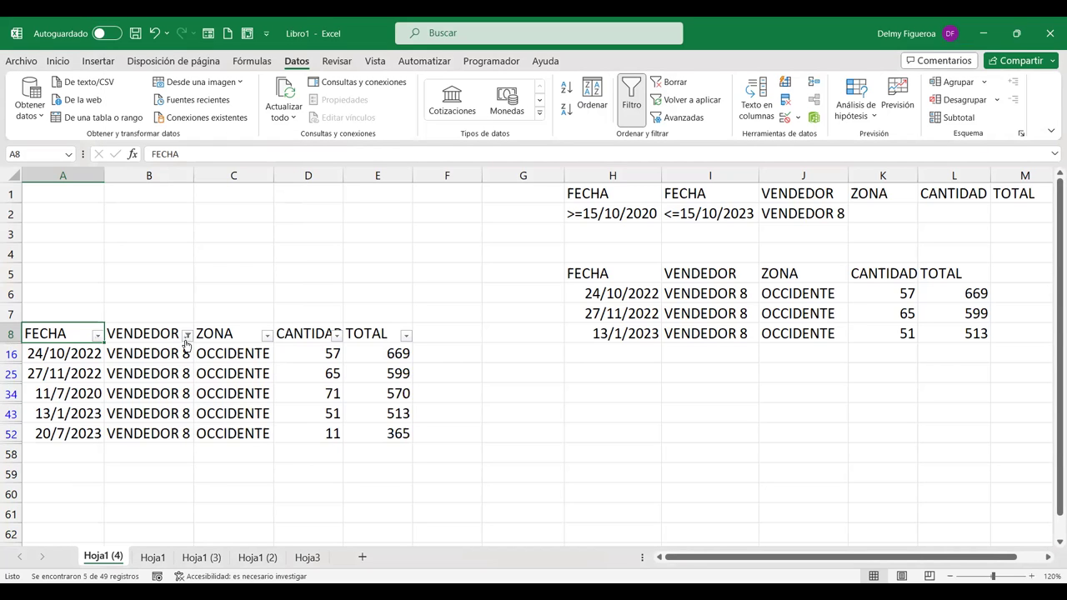
{"action": "left_click", "coordinate": [187, 335]}
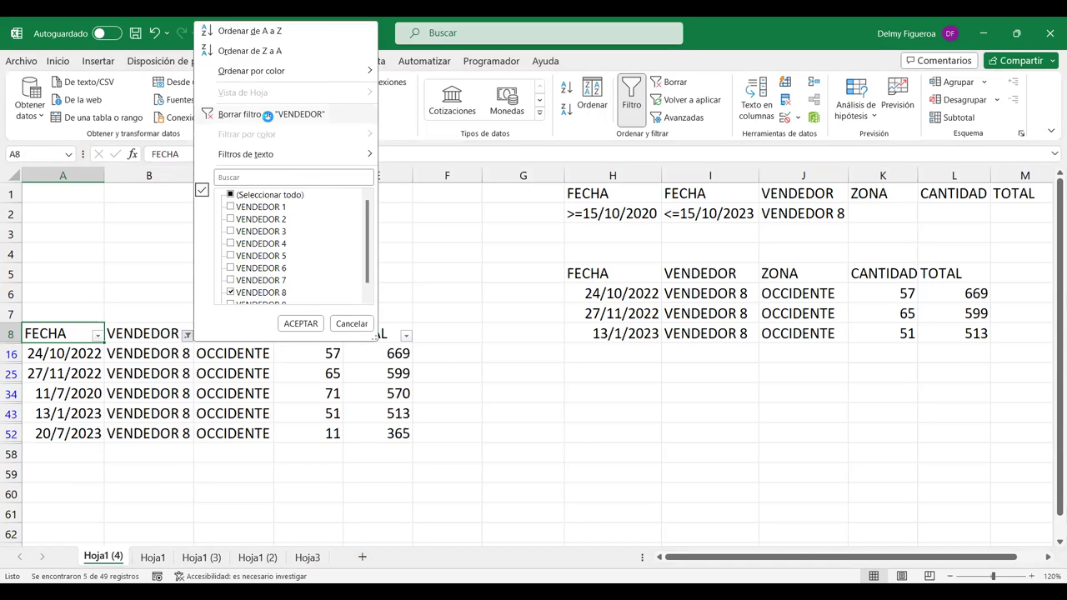
Step: Clear the VENDEDOR filter, then view the FECHA Filtros de fecha options without changing them
{"action": "left_click", "coordinate": [267, 115]}
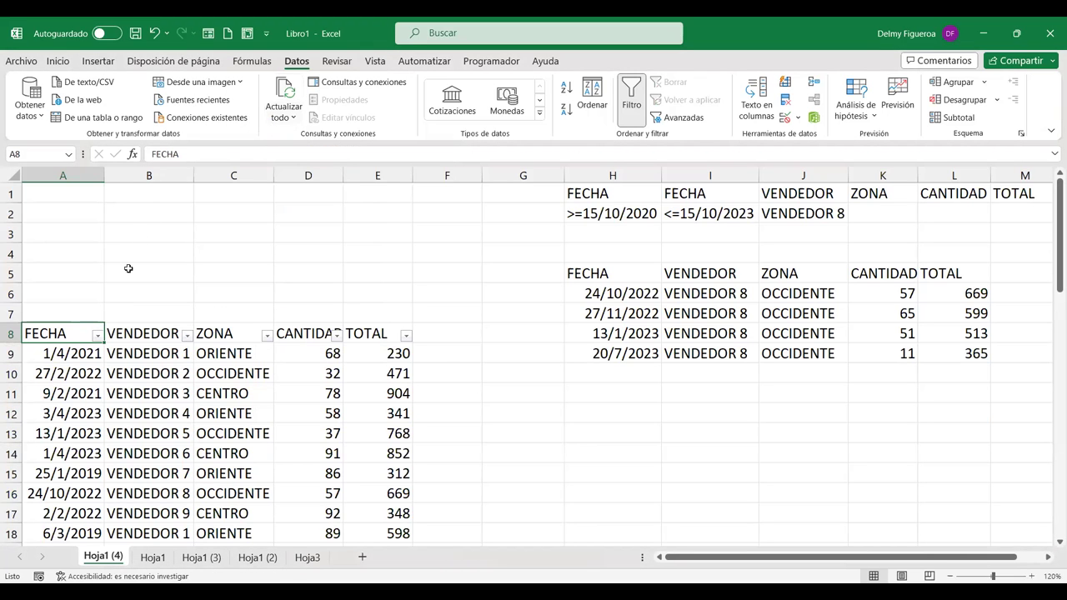
{"action": "left_click", "coordinate": [98, 335]}
{"action": "mouse_move", "coordinate": [209, 153]}
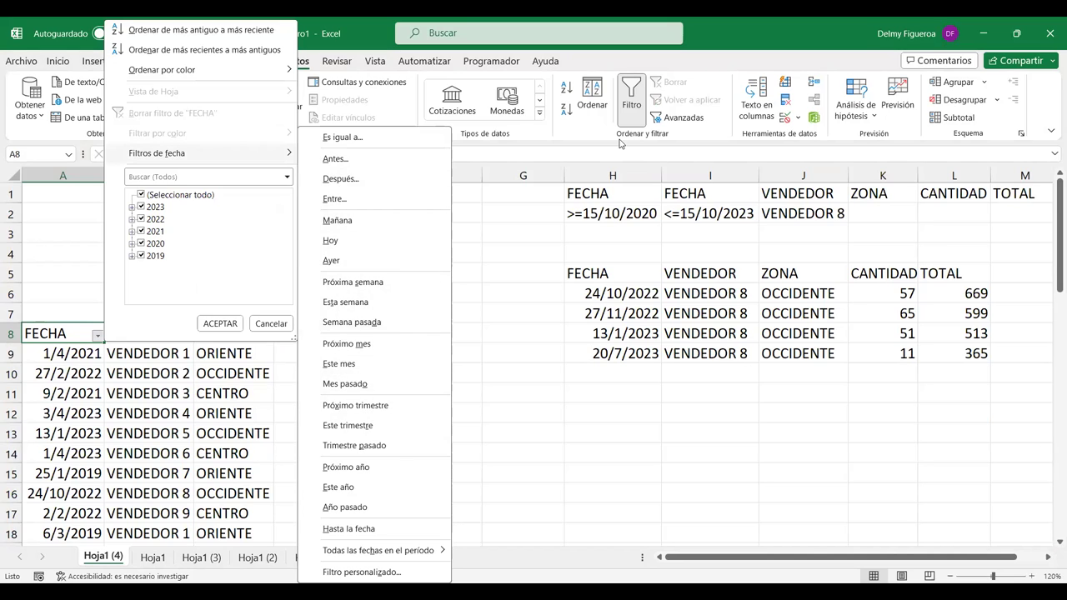
{"action": "left_click", "coordinate": [711, 123]}
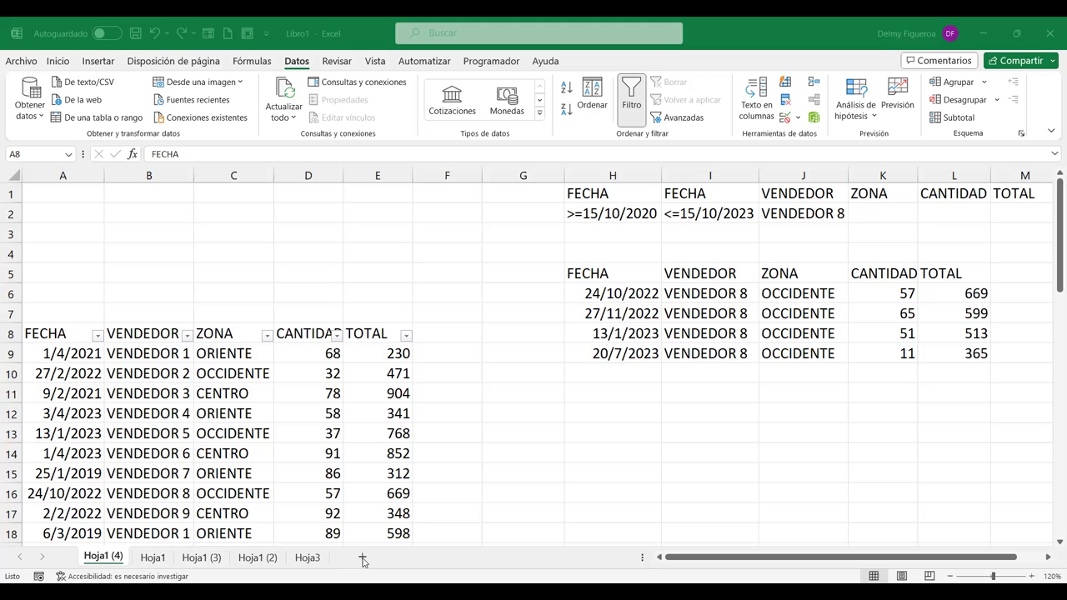
Step: Add sheet Hoja6 and set the Advanced Filter list range to 'Hoja1 (4)'!A8:E57
{"action": "left_click", "coordinate": [362, 558]}
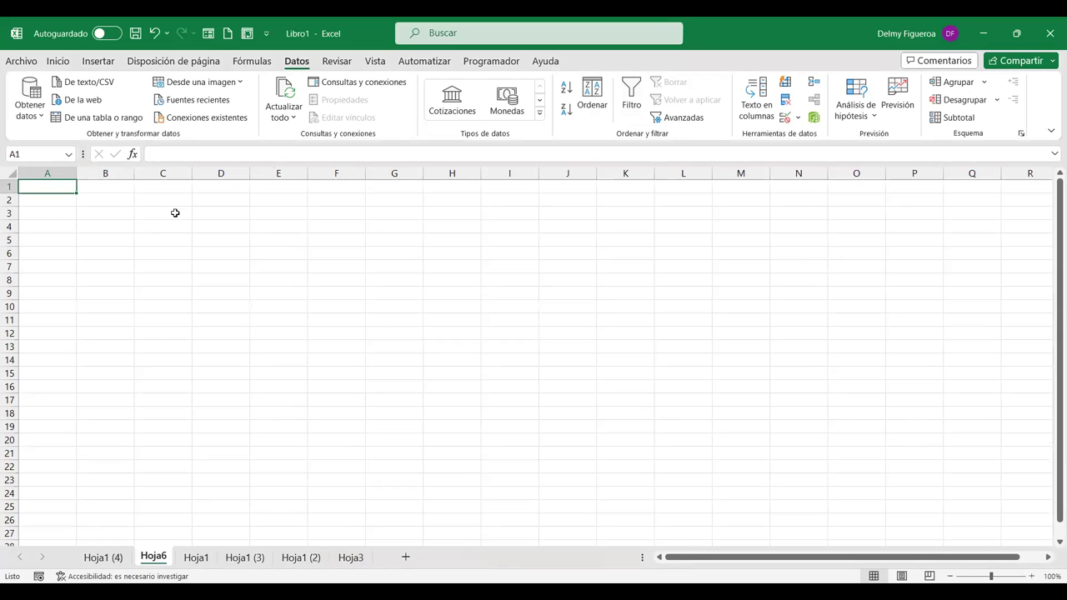
{"action": "left_click", "coordinate": [686, 119]}
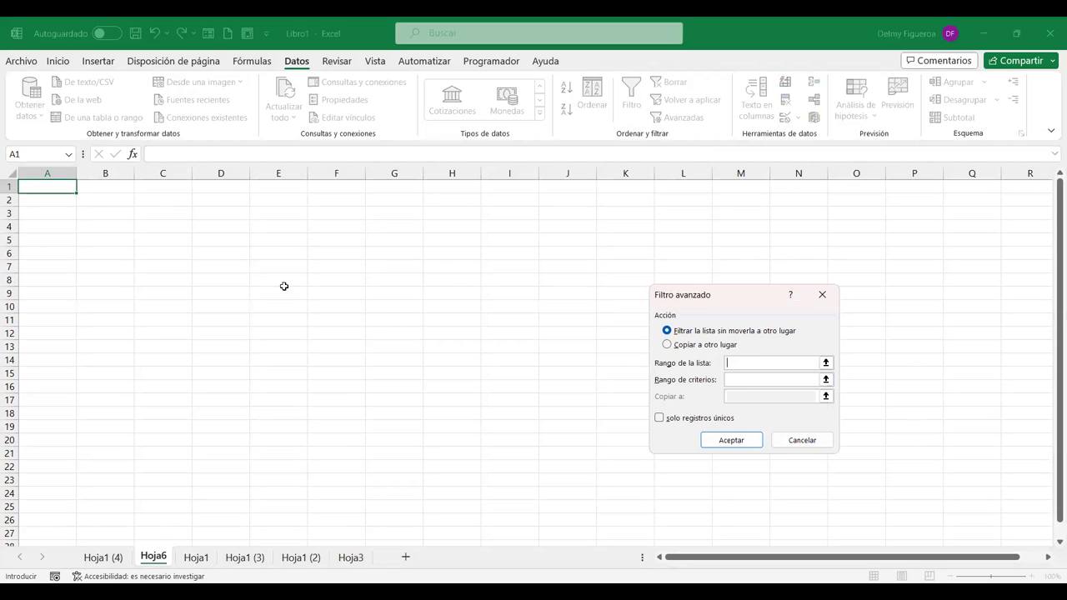
{"action": "left_click", "coordinate": [98, 558]}
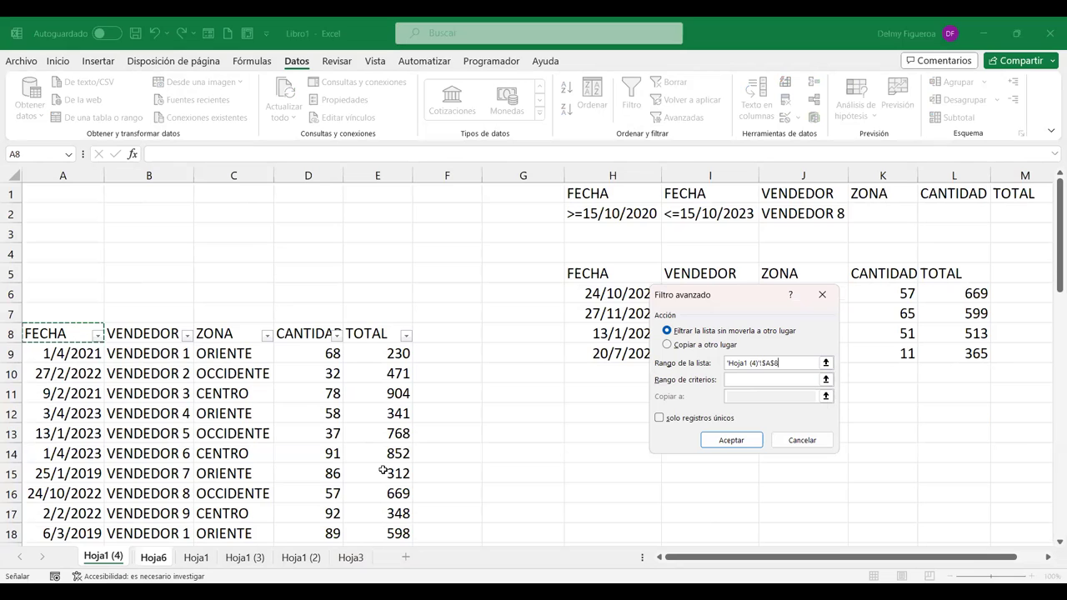
{"action": "left_click", "coordinate": [400, 448], "text": "shift"}
{"action": "scroll", "coordinate": [401, 448], "scroll_direction": "down", "scroll_amount": 7}
{"action": "scroll", "coordinate": [400, 448], "scroll_direction": "down", "scroll_amount": 9}
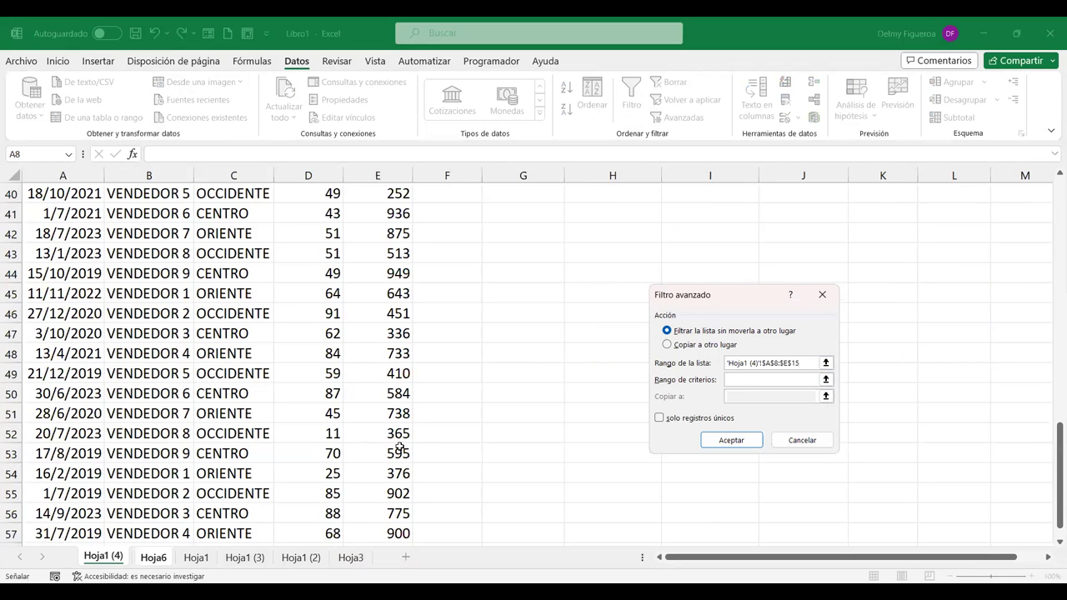
{"action": "scroll", "coordinate": [401, 448], "scroll_direction": "down", "scroll_amount": 2}
{"action": "left_click", "coordinate": [389, 231], "text": "shift"}
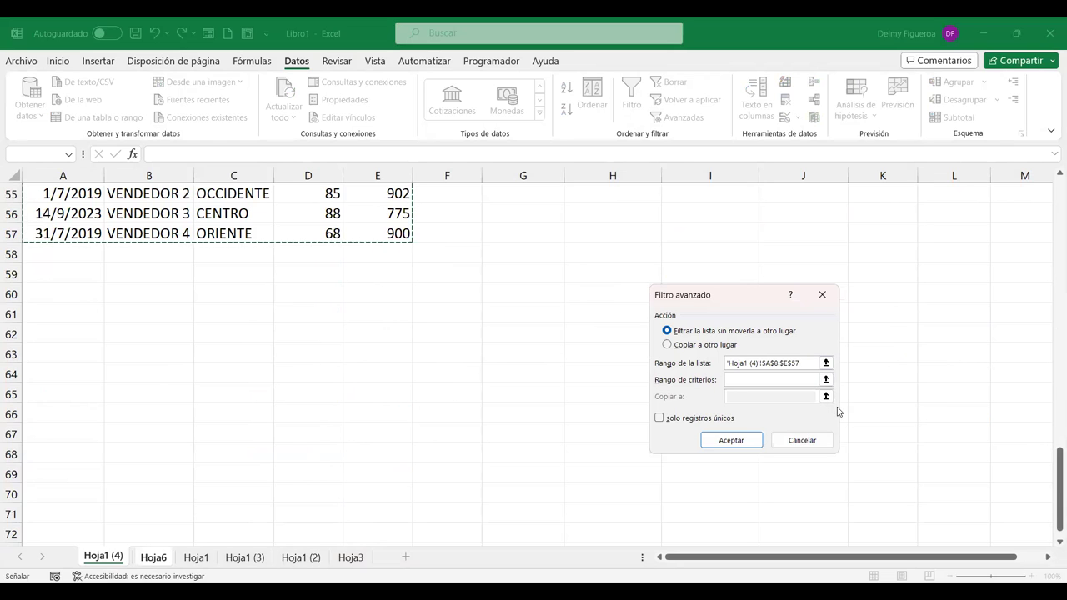
{"action": "left_click", "coordinate": [794, 367]}
Step: Use criteria H1:M2 on Hoja1 (4), copy results to Hoja6!A1, and run the filter
{"action": "left_click", "coordinate": [796, 380]}
{"action": "key", "text": "ctrl+Page_Down"}
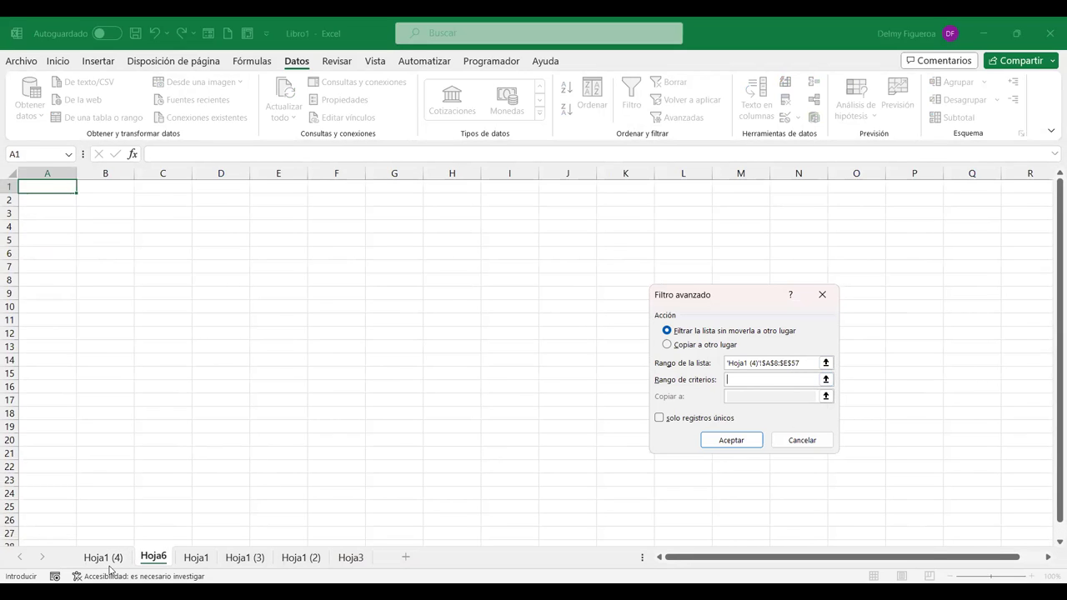
{"action": "left_click", "coordinate": [103, 557]}
{"action": "scroll", "coordinate": [792, 317], "scroll_direction": "up", "scroll_amount": 14}
{"action": "scroll", "coordinate": [791, 317], "scroll_direction": "up", "scroll_amount": 4}
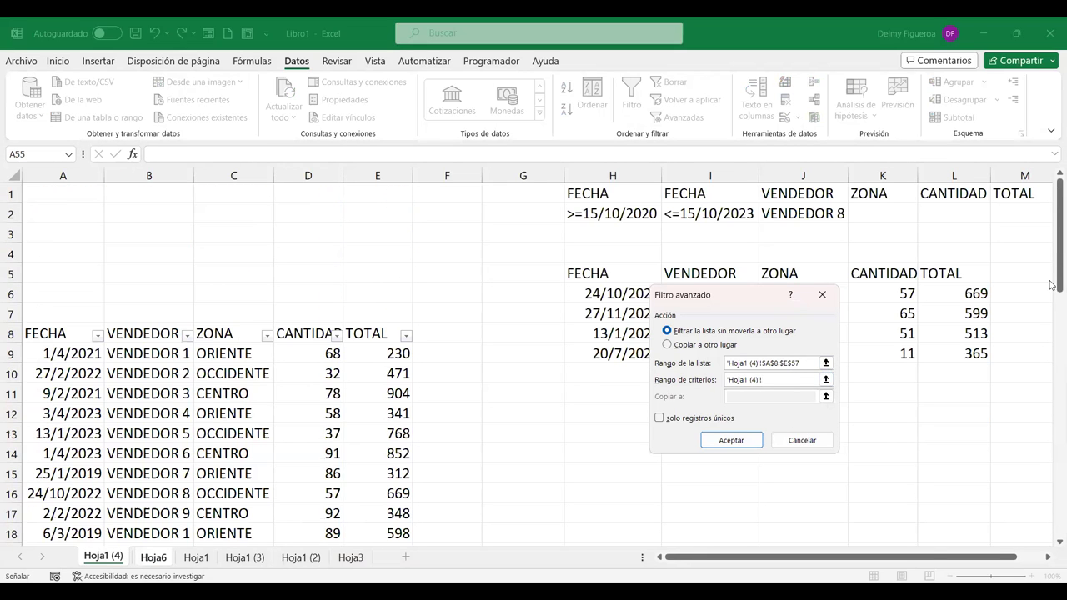
{"action": "left_click_drag", "start_coordinate": [608, 192], "coordinate": [990, 218]}
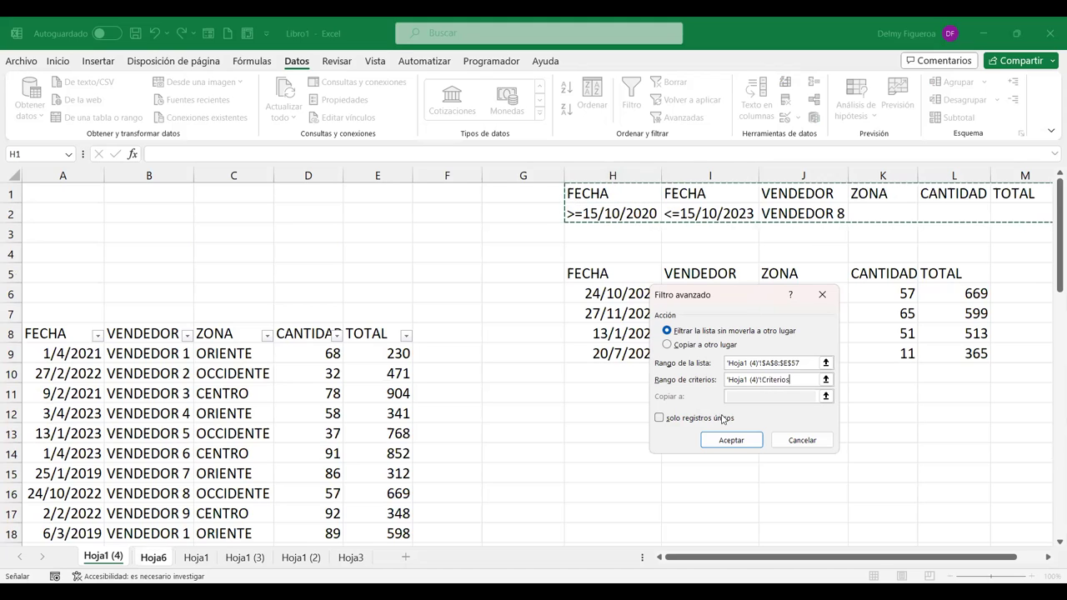
{"action": "left_click", "coordinate": [697, 345]}
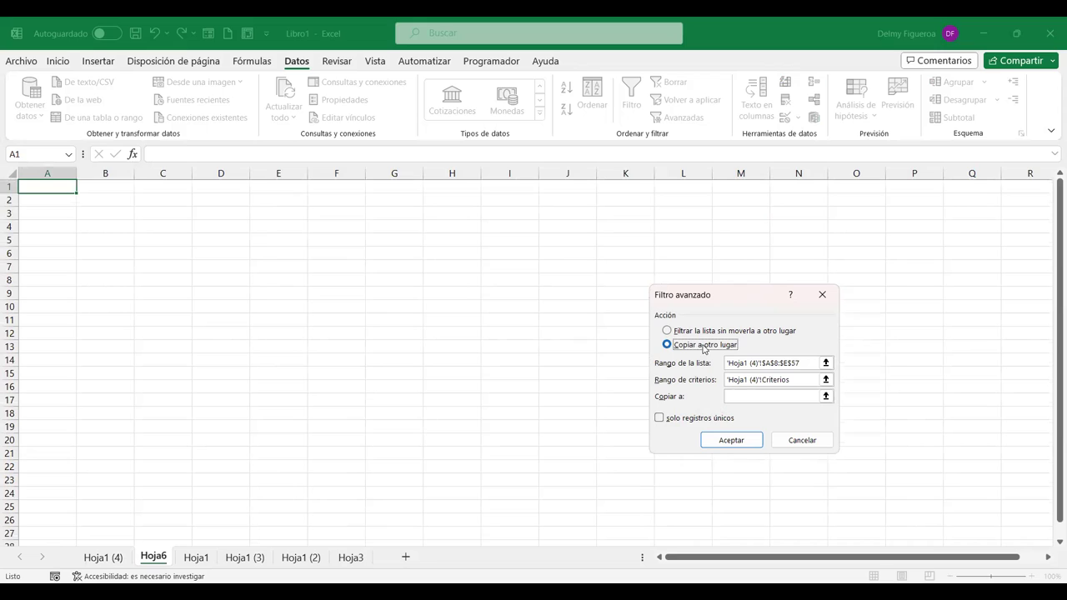
{"action": "left_click", "coordinate": [741, 397]}
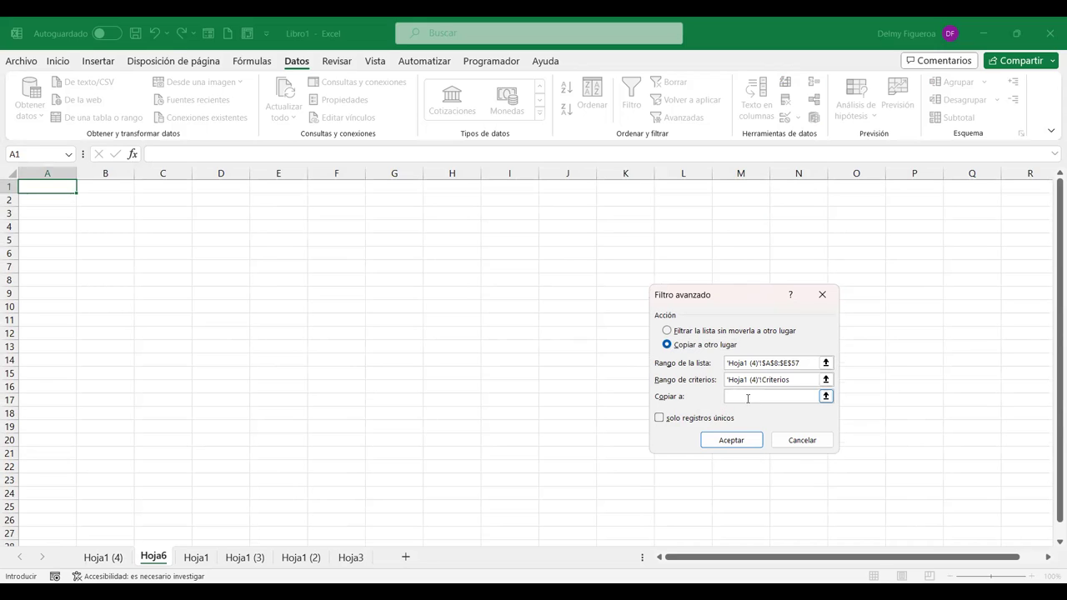
{"action": "left_click", "coordinate": [43, 187]}
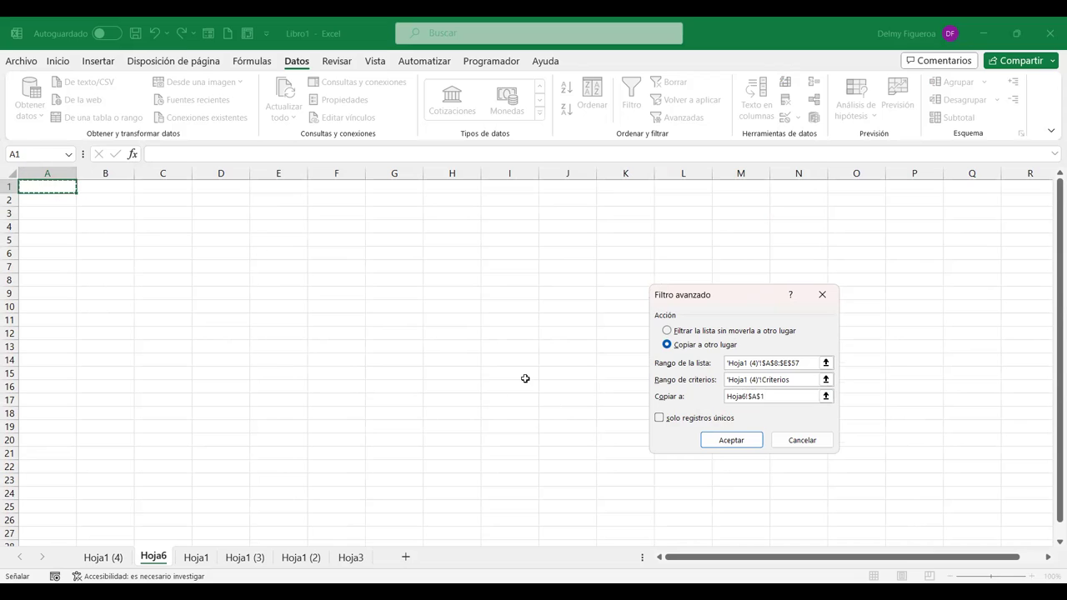
{"action": "left_click", "coordinate": [746, 443]}
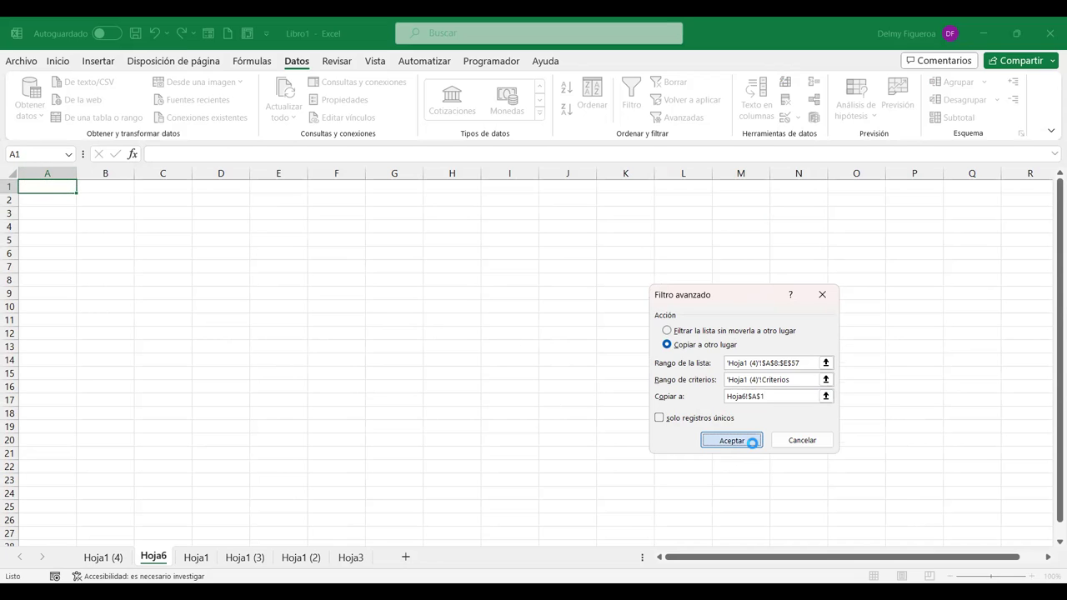
Step: Auto-fit columns A, B and C on Hoja6 to show the four VENDEDOR 8 records
{"action": "double_click", "coordinate": [75, 177]}
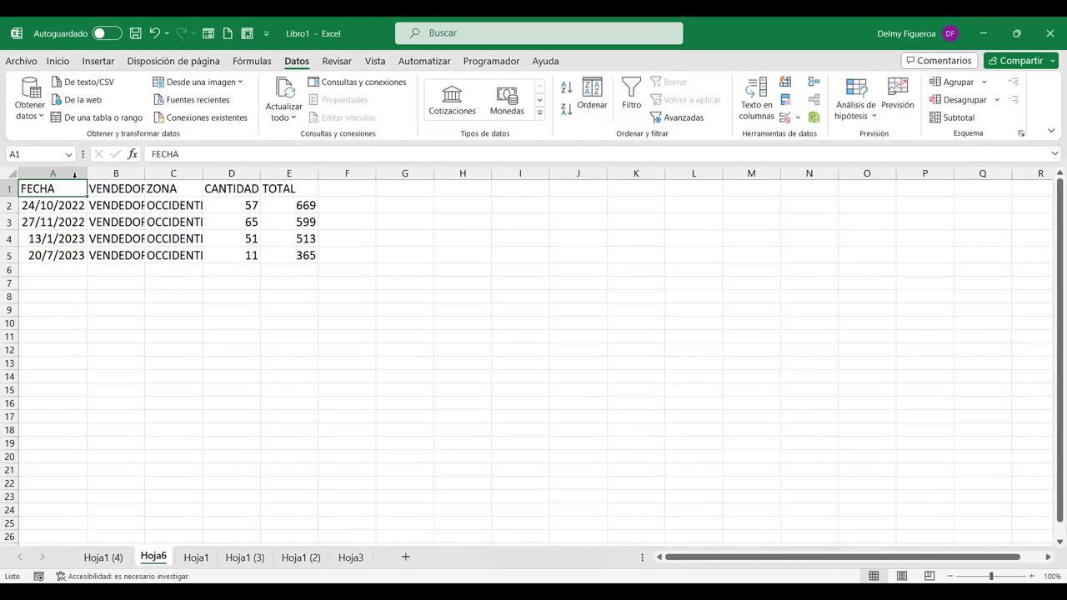
{"action": "double_click", "coordinate": [145, 172]}
{"action": "double_click", "coordinate": [217, 173]}
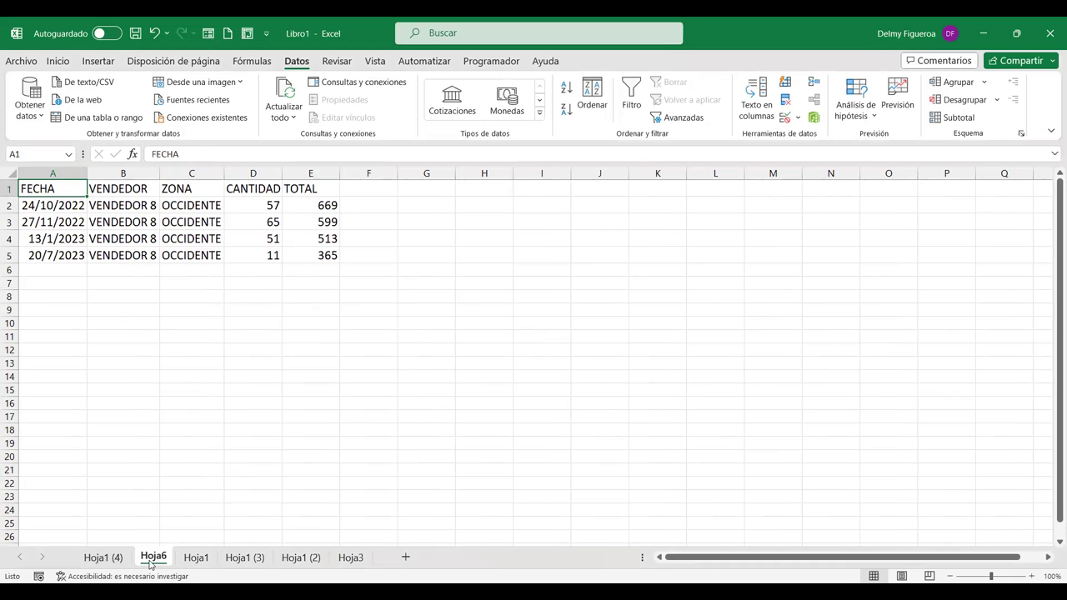
{"action": "left_click", "coordinate": [217, 389]}
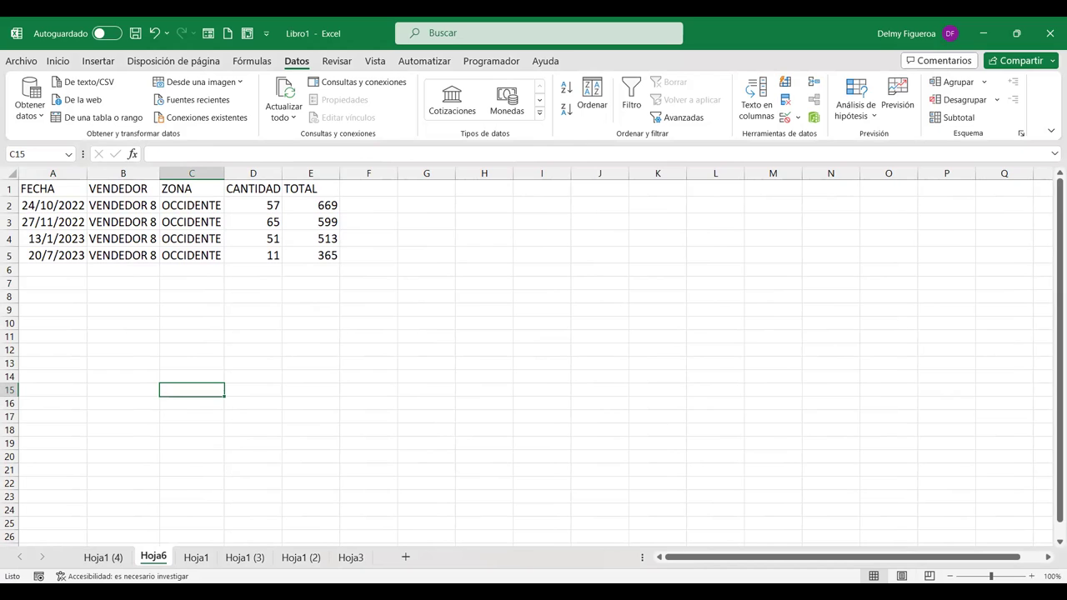
{"action": "double_click", "coordinate": [1033, 578]}
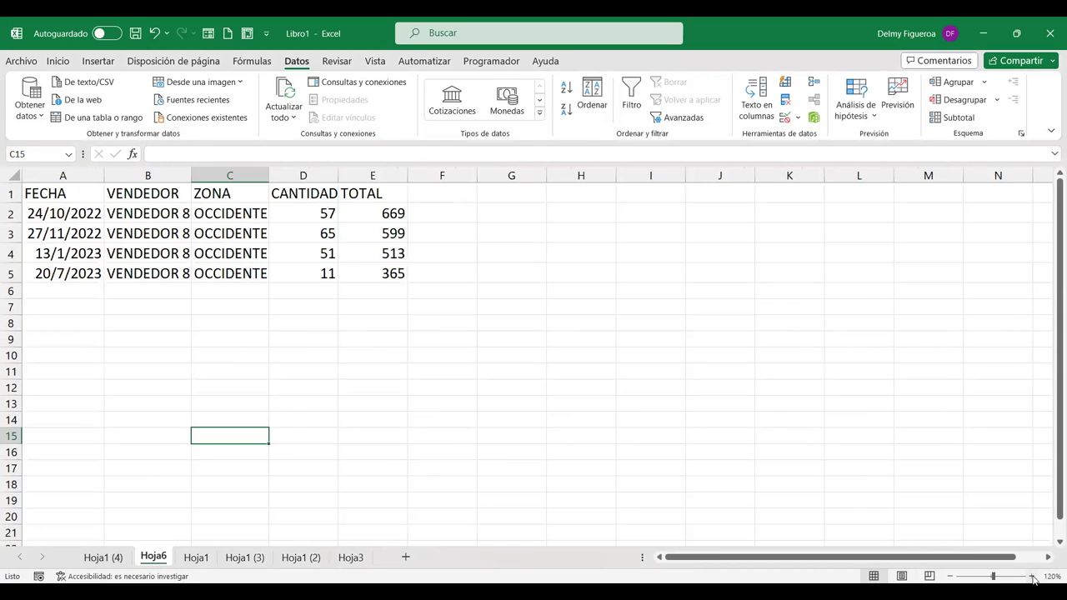
{"action": "left_click", "coordinate": [526, 354]}
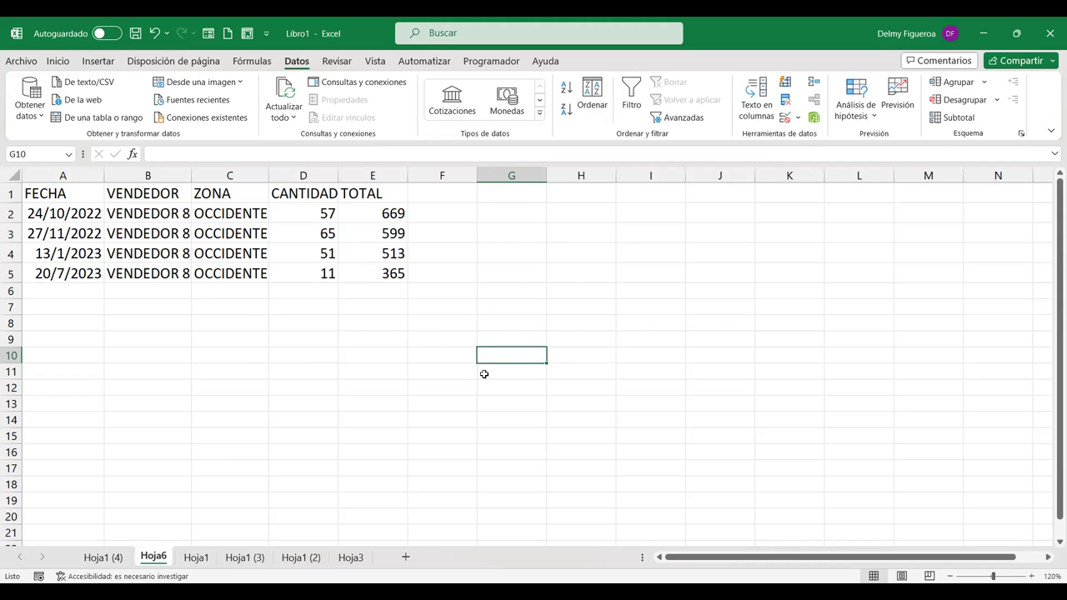
{"action": "left_click", "coordinate": [117, 558]}
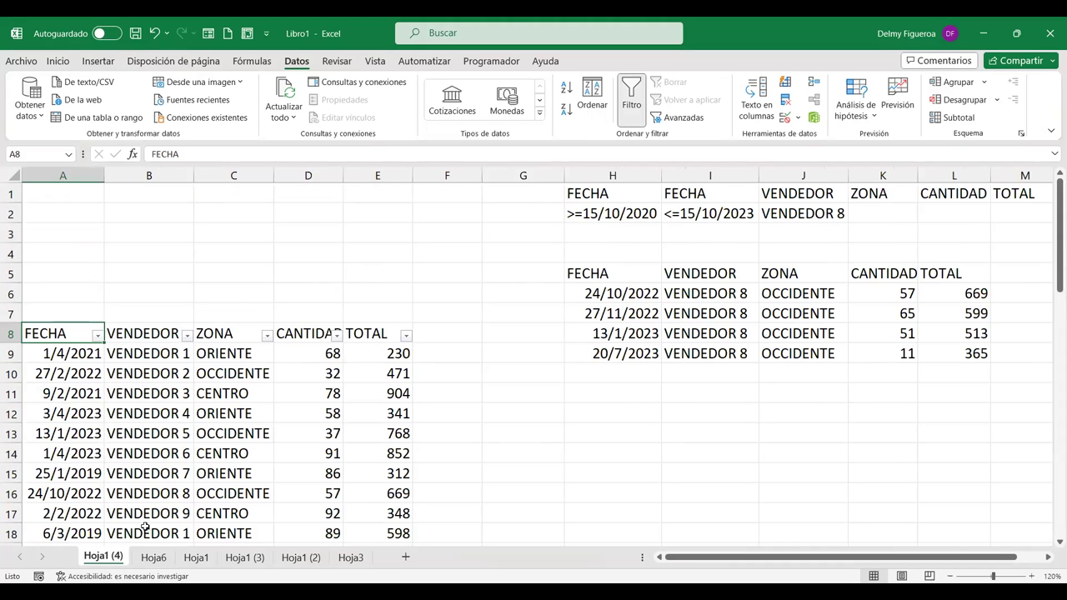
{"action": "left_click", "coordinate": [159, 558]}
{"action": "left_click", "coordinate": [113, 557]}
{"action": "left_click", "coordinate": [151, 558]}
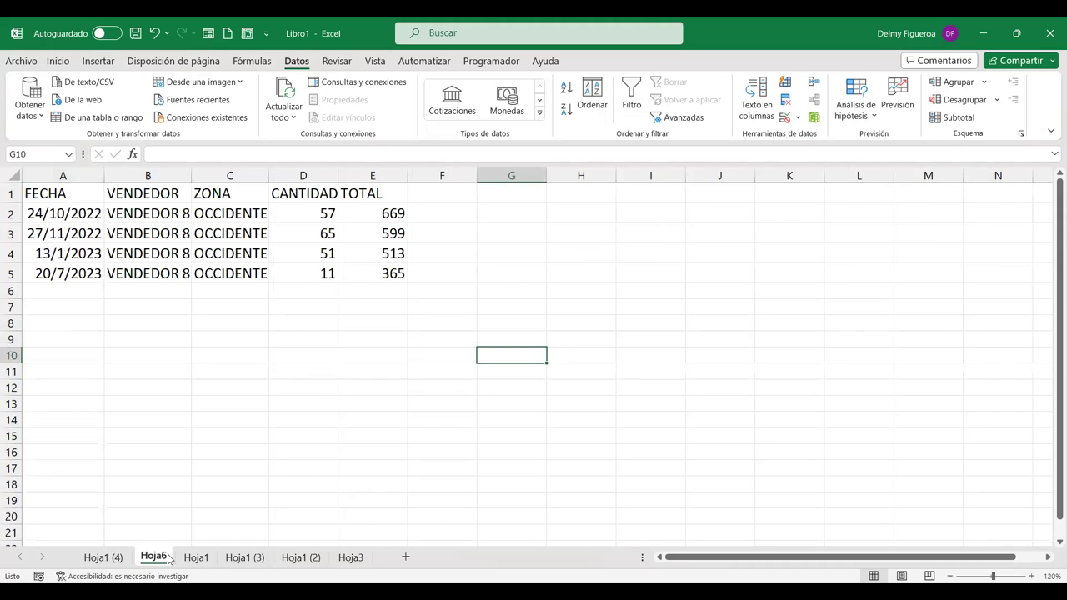
{"action": "left_click", "coordinate": [657, 275]}
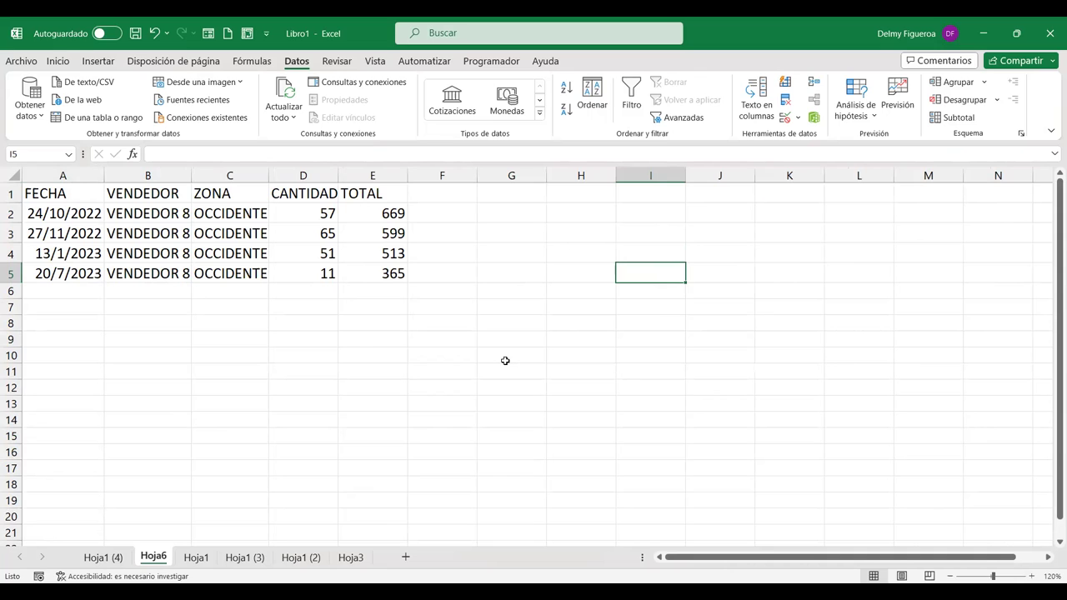
{"action": "left_click", "coordinate": [116, 557]}
{"action": "left_click", "coordinate": [494, 294]}
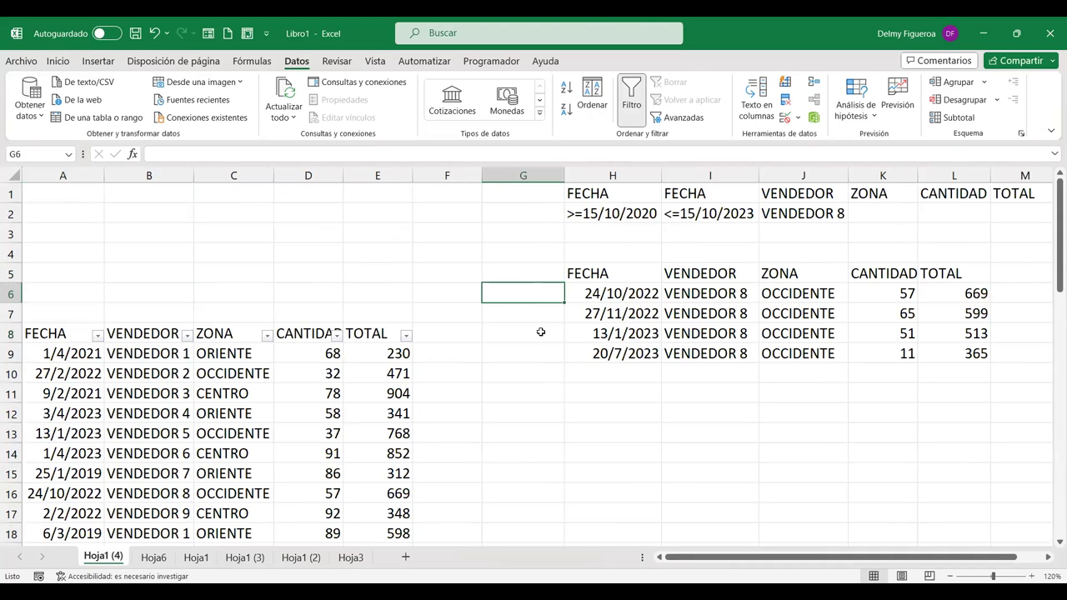
{"action": "left_click", "coordinate": [683, 119]}
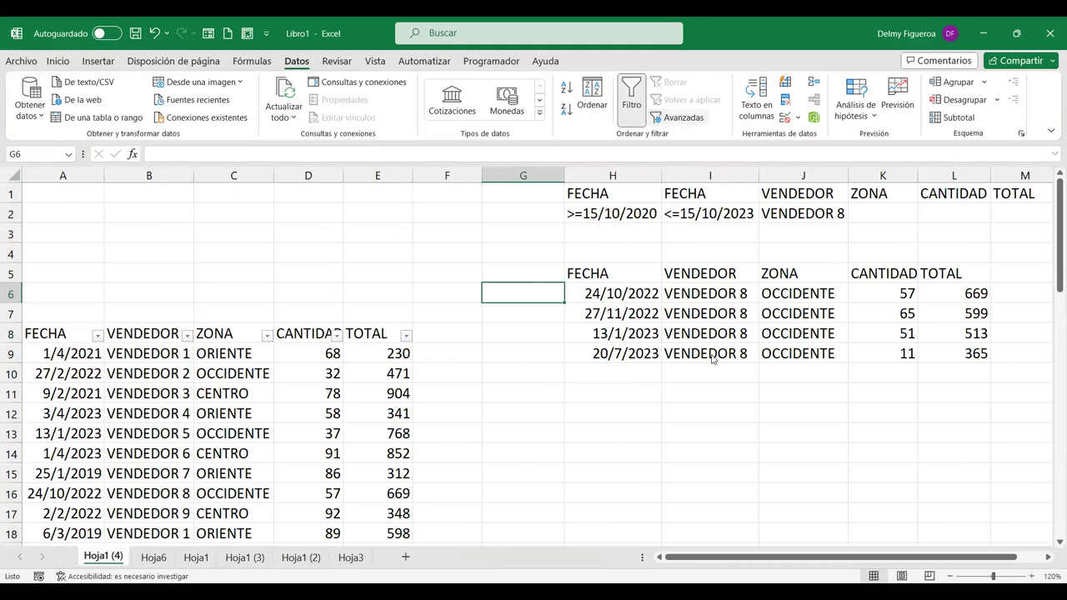
{"action": "left_click", "coordinate": [696, 349]}
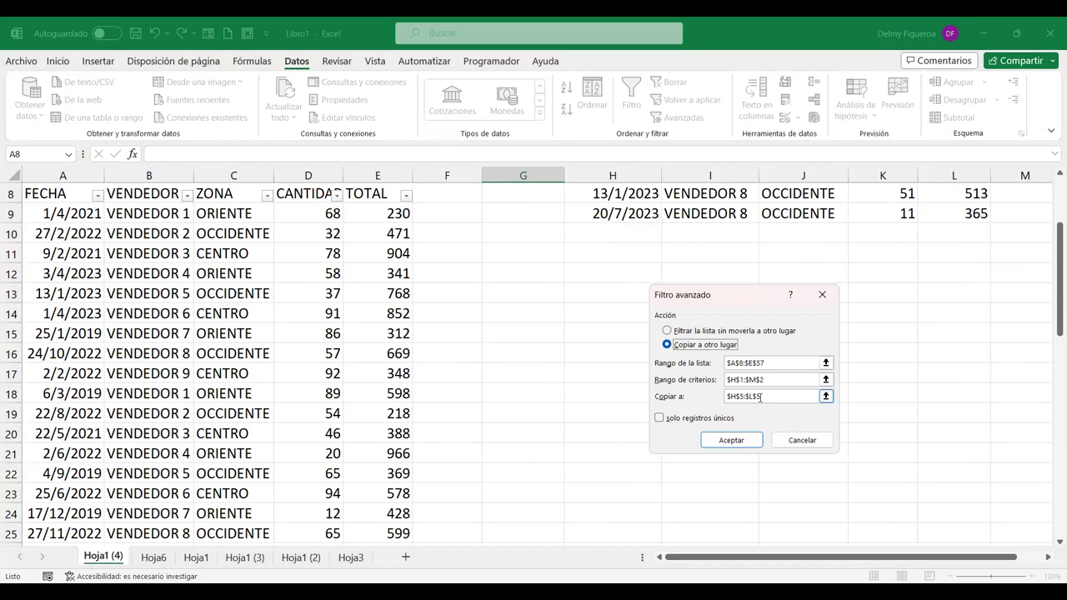
{"action": "left_click", "coordinate": [802, 441]}
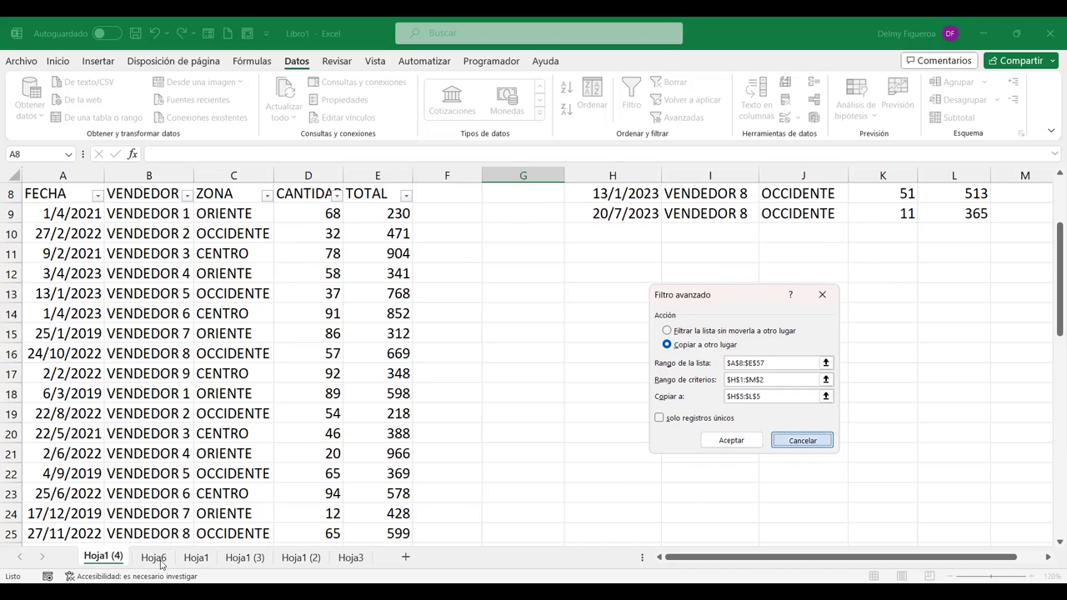
{"action": "left_click", "coordinate": [154, 558]}
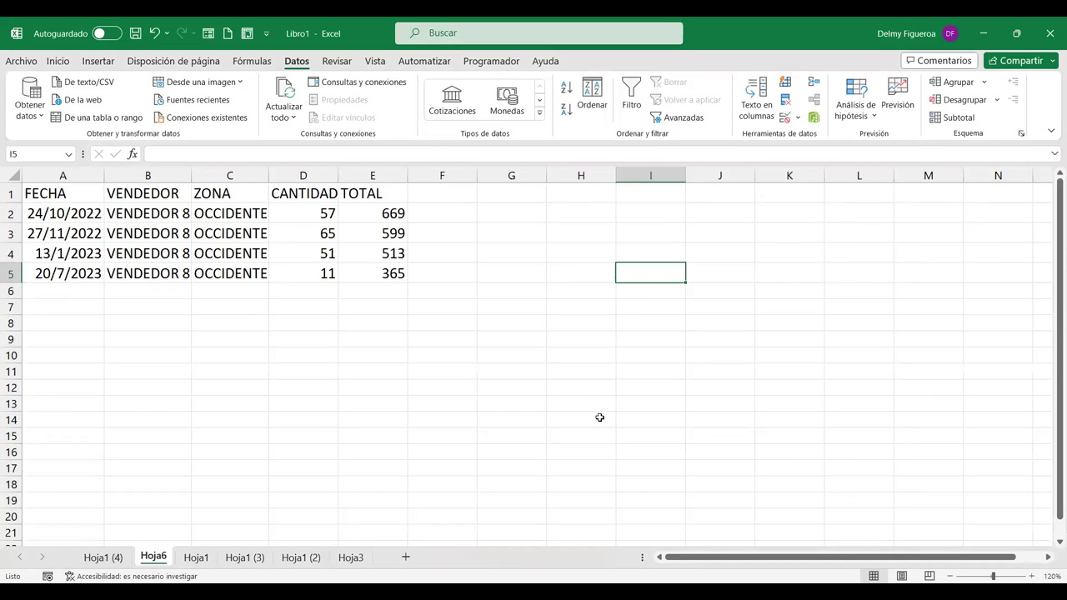
{"action": "left_click", "coordinate": [114, 563]}
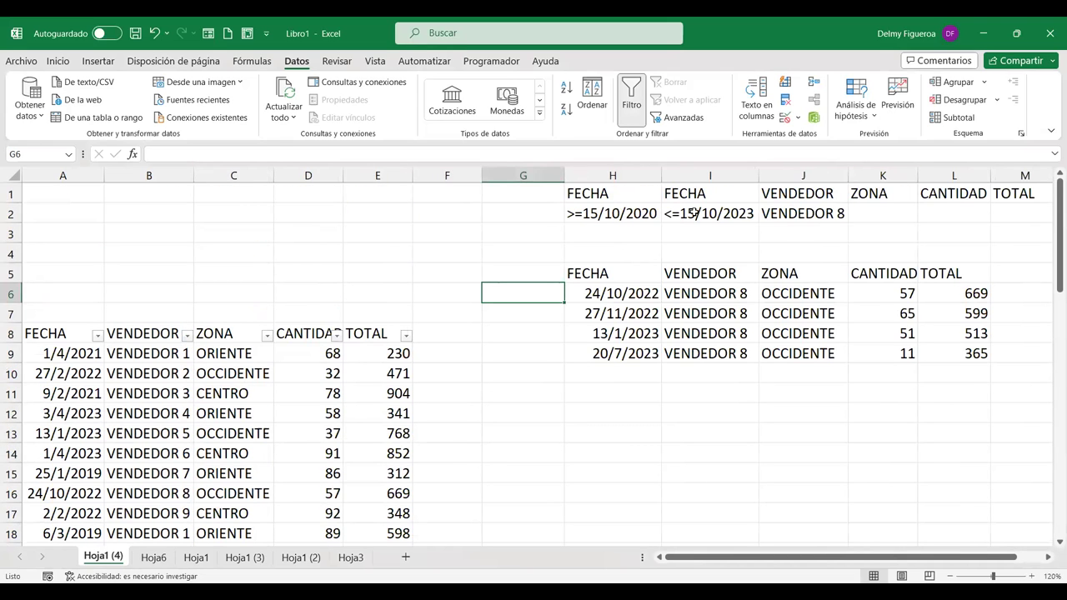
{"action": "left_click", "coordinate": [149, 560]}
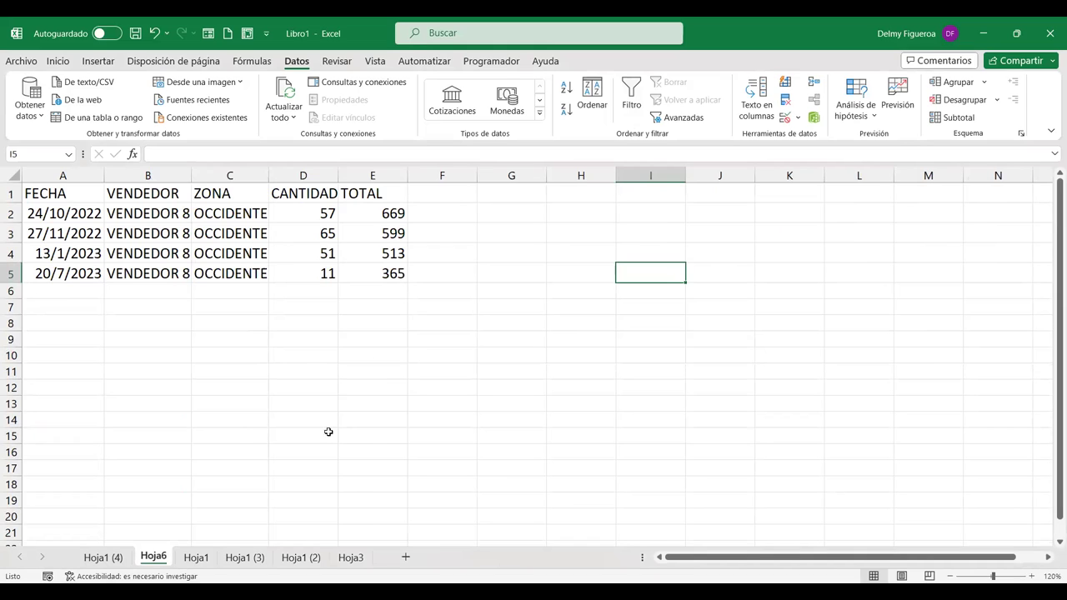
{"action": "left_click", "coordinate": [46, 193]}
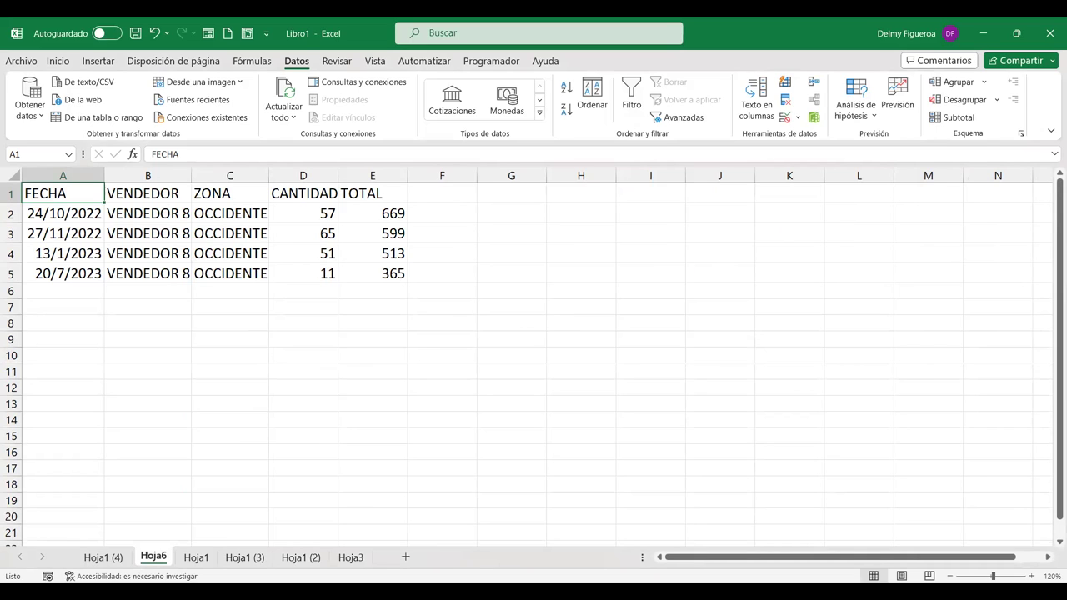
{"action": "left_click", "coordinate": [103, 558]}
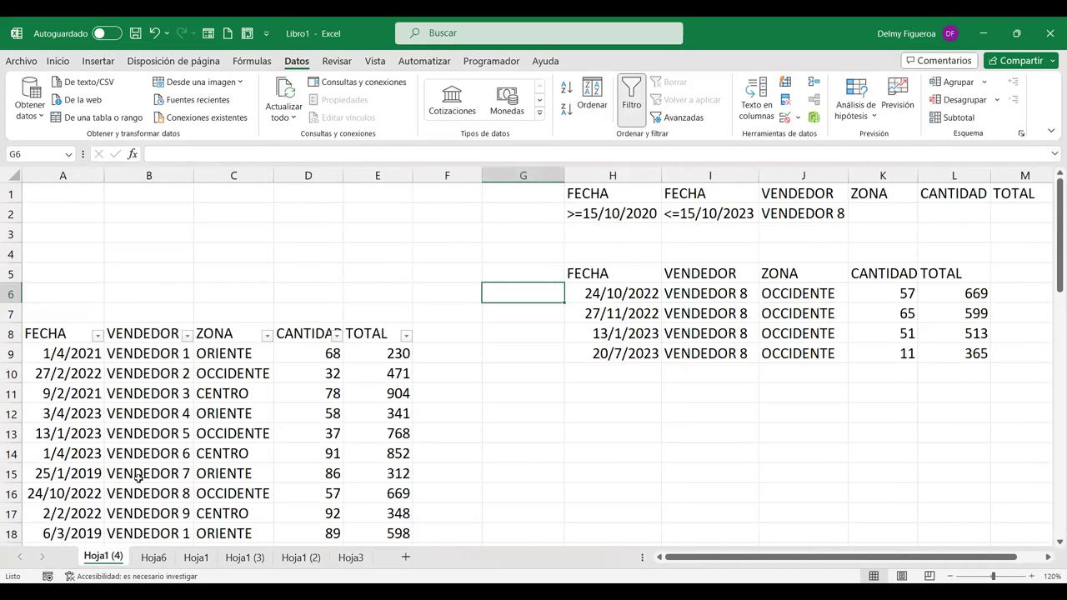
{"action": "left_click", "coordinate": [98, 335]}
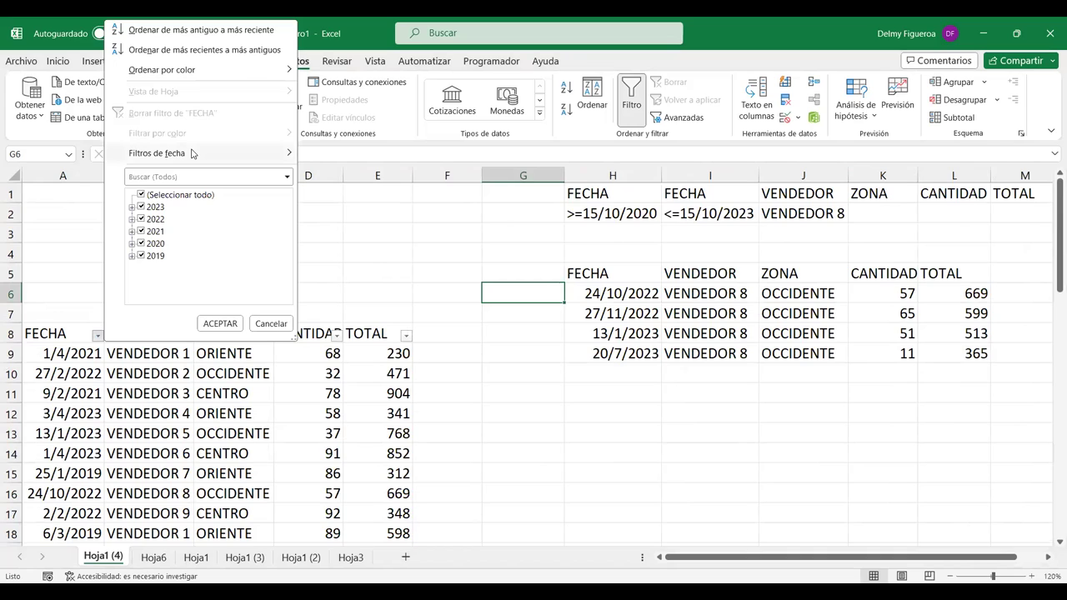
{"action": "mouse_move", "coordinate": [192, 154]}
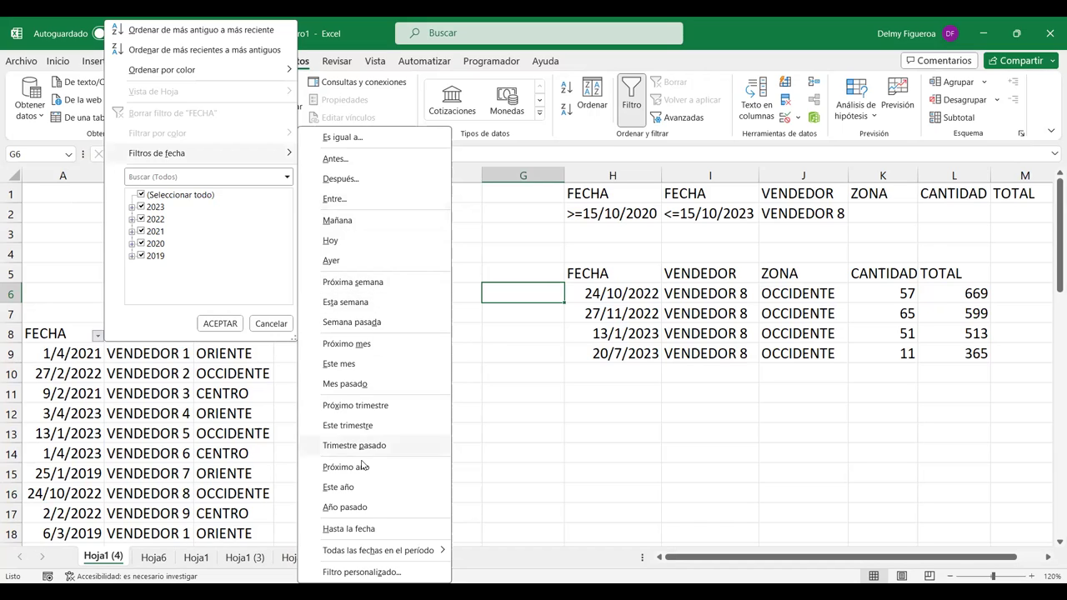
{"action": "left_click", "coordinate": [275, 324]}
Step: Limit the VENDEDOR filter to VENDEDOR 2 and VENDEDOR 9, leaving 11 of 49 records
{"action": "left_click", "coordinate": [186, 334]}
{"action": "scroll", "coordinate": [293, 256], "scroll_direction": "down", "scroll_amount": 1}
{"action": "scroll", "coordinate": [300, 286], "scroll_direction": "up", "scroll_amount": 1}
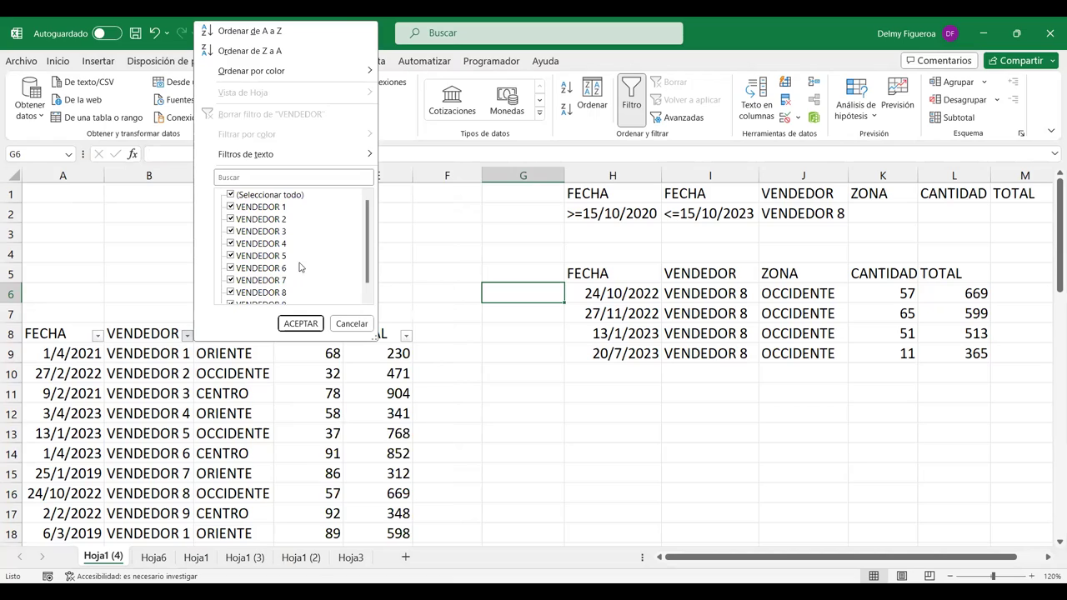
{"action": "left_click", "coordinate": [232, 195]}
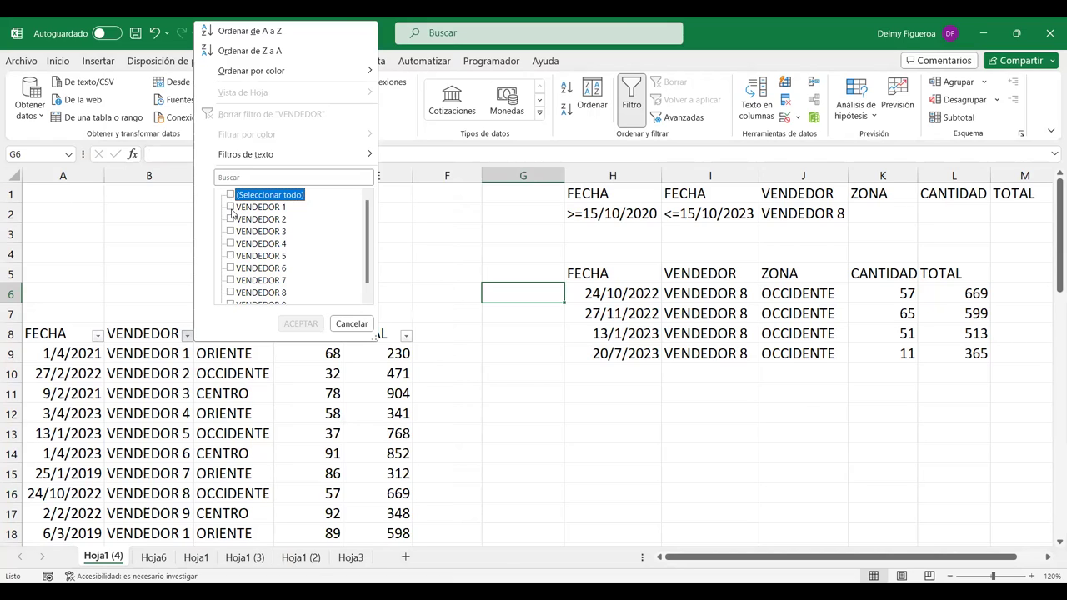
{"action": "left_click", "coordinate": [231, 219]}
{"action": "scroll", "coordinate": [243, 232], "scroll_direction": "down", "scroll_amount": 1}
{"action": "left_click", "coordinate": [231, 292]}
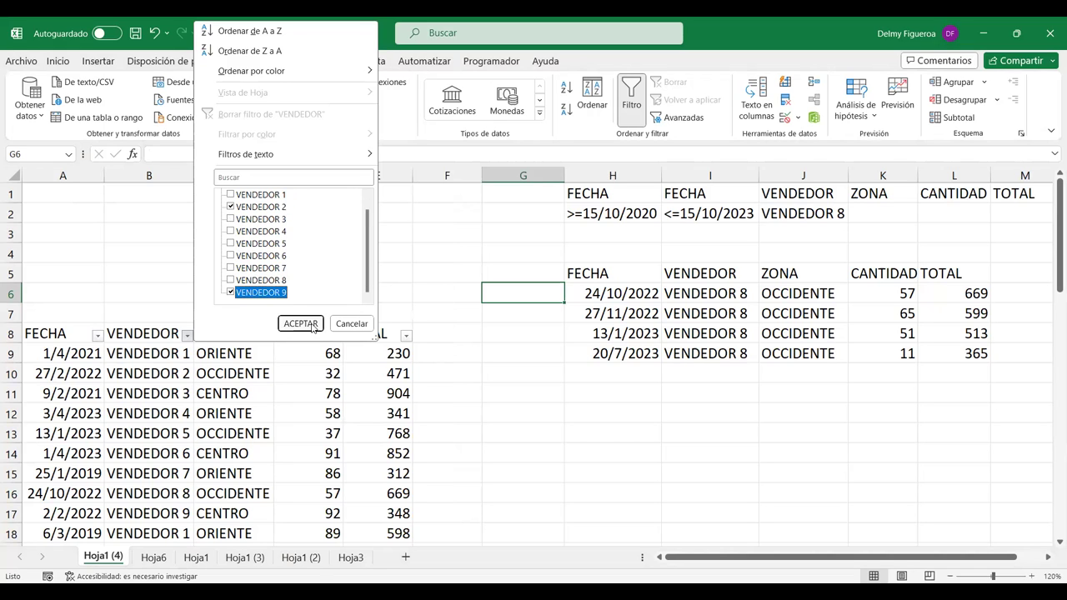
{"action": "left_click", "coordinate": [300, 324]}
{"action": "scroll", "coordinate": [208, 410], "scroll_direction": "down", "scroll_amount": 2}
{"action": "scroll", "coordinate": [207, 410], "scroll_direction": "down", "scroll_amount": 2}
{"action": "scroll", "coordinate": [208, 410], "scroll_direction": "up", "scroll_amount": 3}
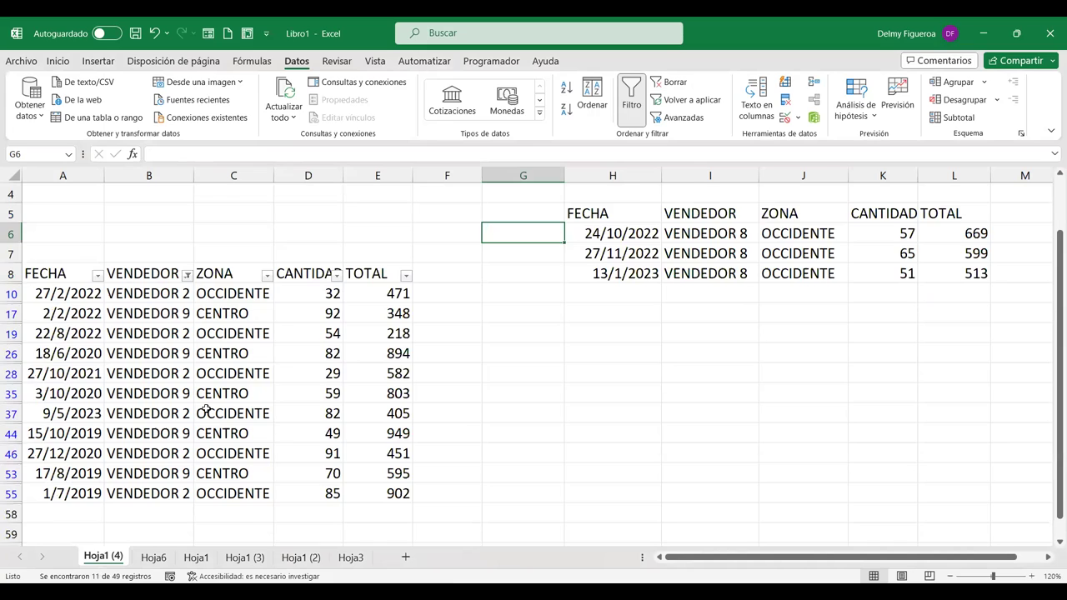
{"action": "scroll", "coordinate": [206, 407], "scroll_direction": "up", "scroll_amount": 1}
{"action": "scroll", "coordinate": [206, 407], "scroll_direction": "up", "scroll_amount": 1}
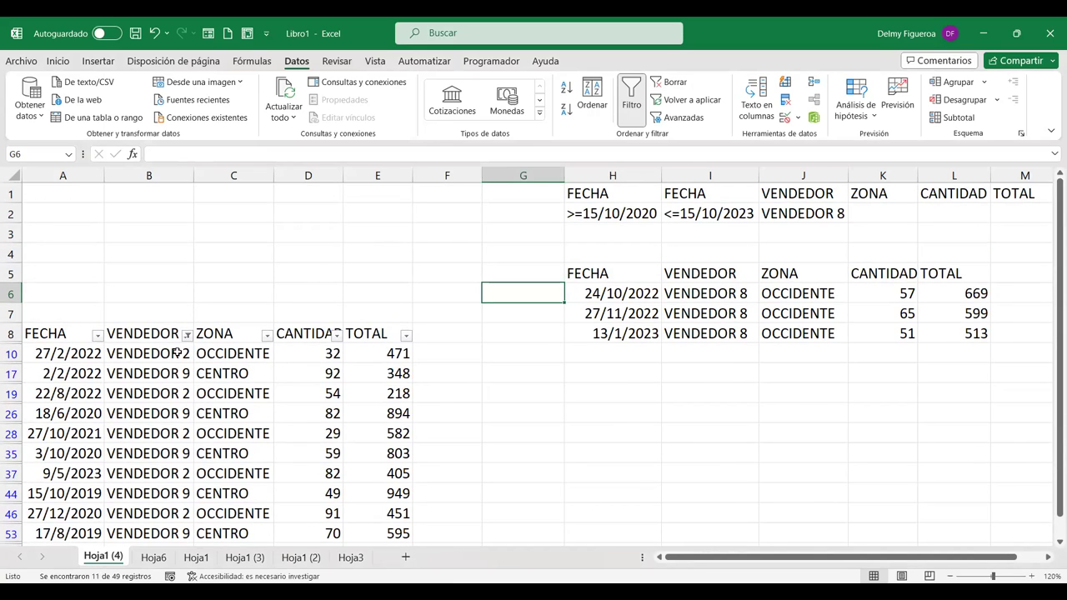
Step: Set the ZONA filter to CENTRO only, leaving 5 of 49 records
{"action": "left_click", "coordinate": [266, 336]}
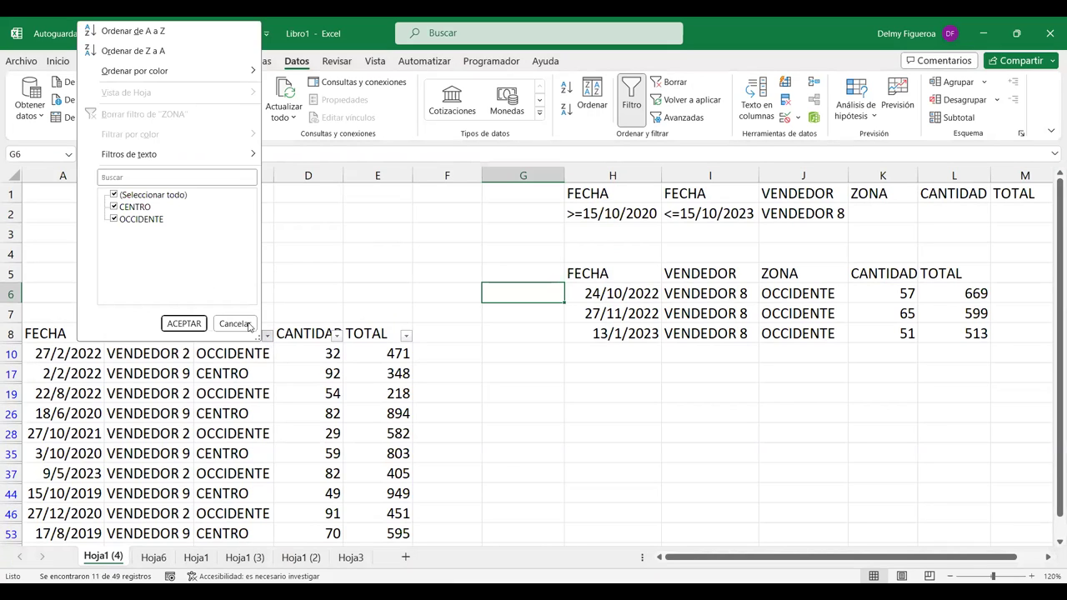
{"action": "left_click", "coordinate": [115, 195]}
{"action": "left_click", "coordinate": [115, 206]}
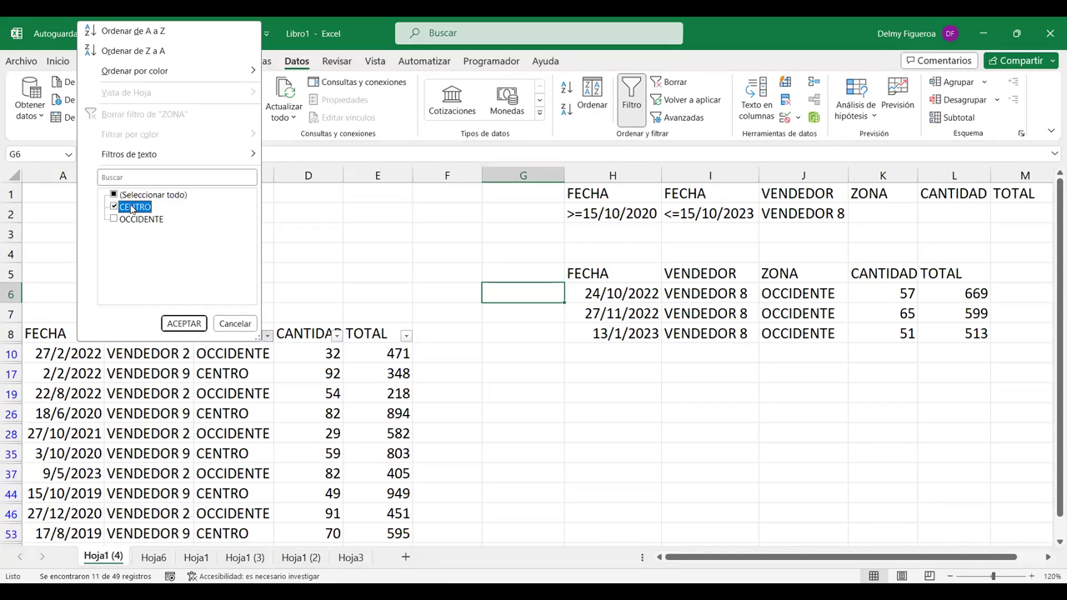
{"action": "left_click", "coordinate": [201, 324]}
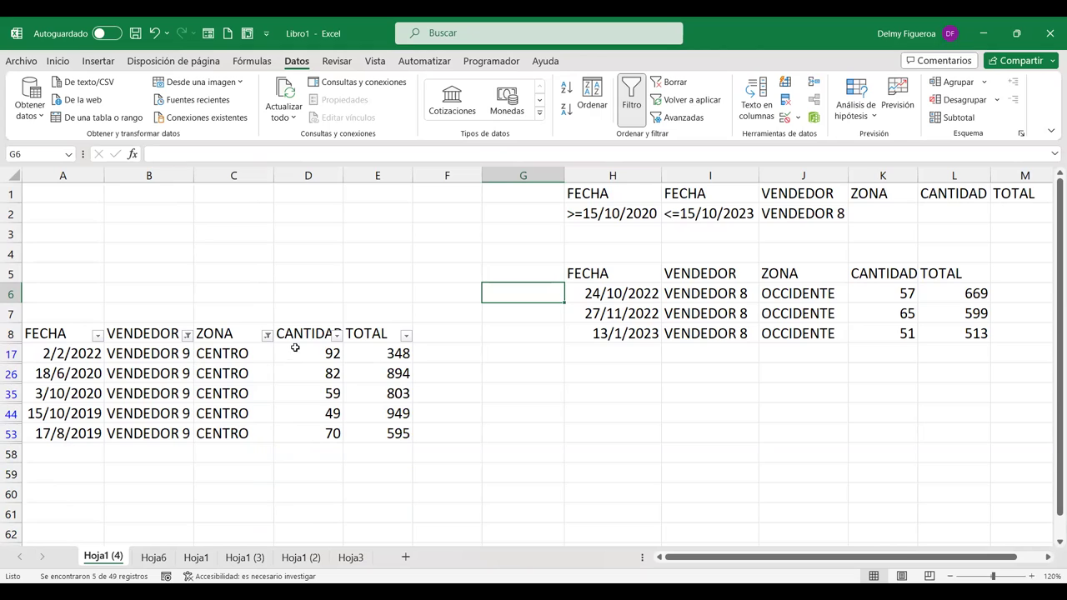
{"action": "left_click", "coordinate": [336, 334]}
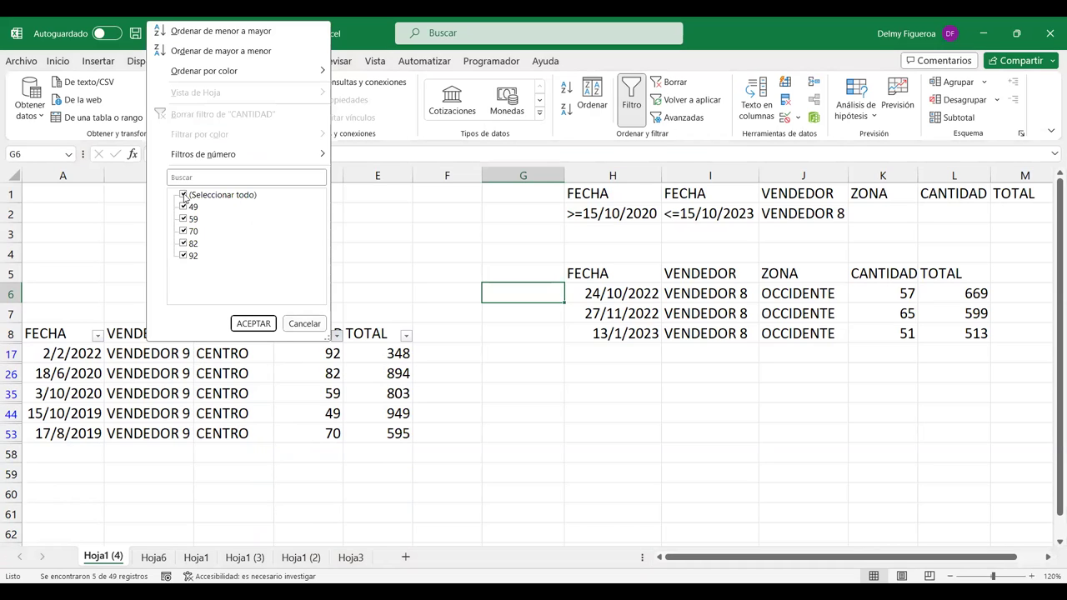
Step: Open the Filtro personalizado dialog for CANTIDAD from its Filtros de número menu
{"action": "left_click", "coordinate": [235, 155]}
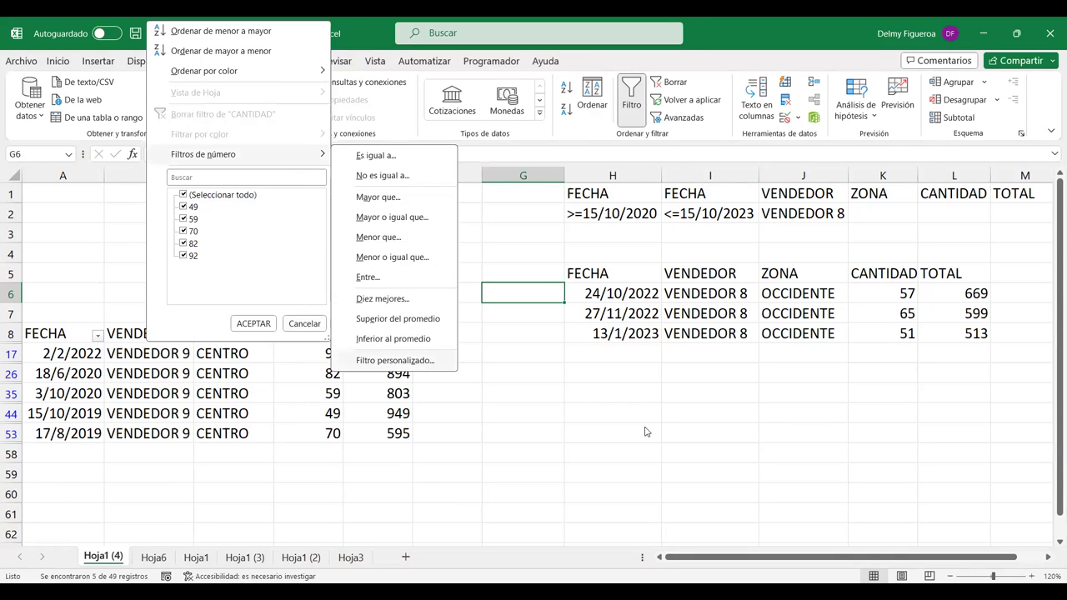
{"action": "left_click", "coordinate": [396, 360]}
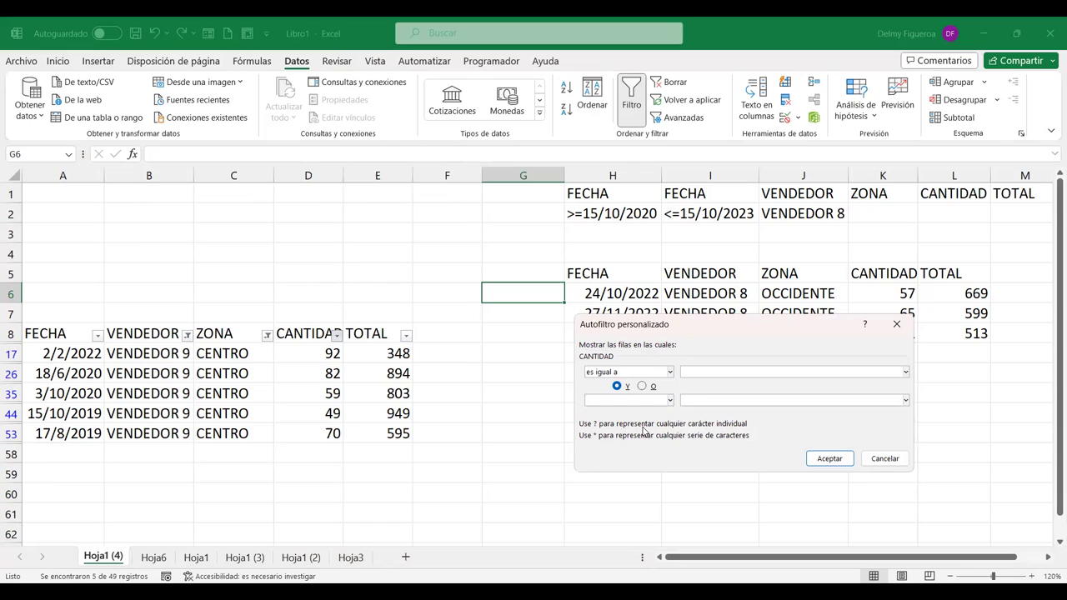
Step: Apply a custom CANTIDAD filter 'es mayor que' 50 Y 'es menor que' 80, leaving sales of 59 and 70
{"action": "key", "text": "Down"}
{"action": "key", "text": "Down"}
{"action": "left_click", "coordinate": [713, 372]}
{"action": "key", "text": "Down"}
{"action": "key", "text": "Down"}
{"action": "key", "text": "Down"}
{"action": "key", "text": "Tab"}
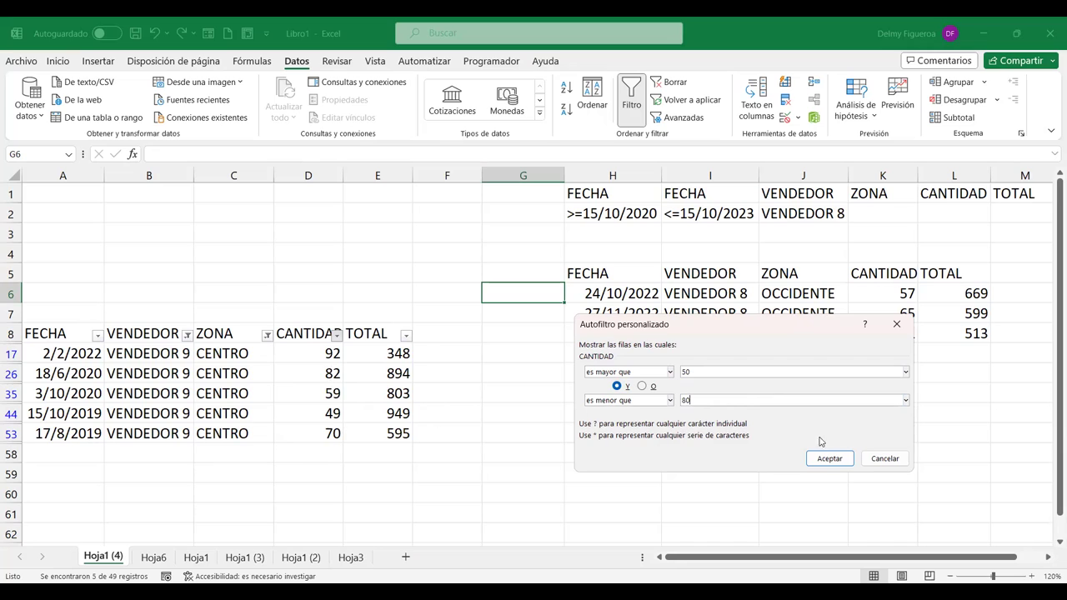
{"action": "left_click", "coordinate": [850, 461]}
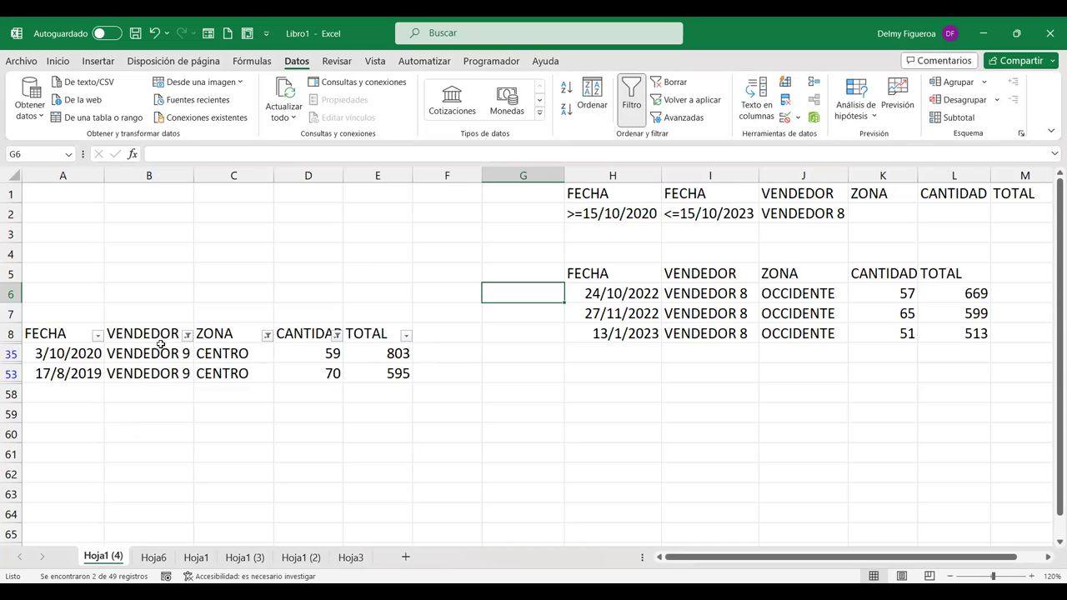
Step: Clear the VENDEDOR, ZONA and CANTIDAD column filters one by one, then select cell F10
{"action": "left_click", "coordinate": [187, 335]}
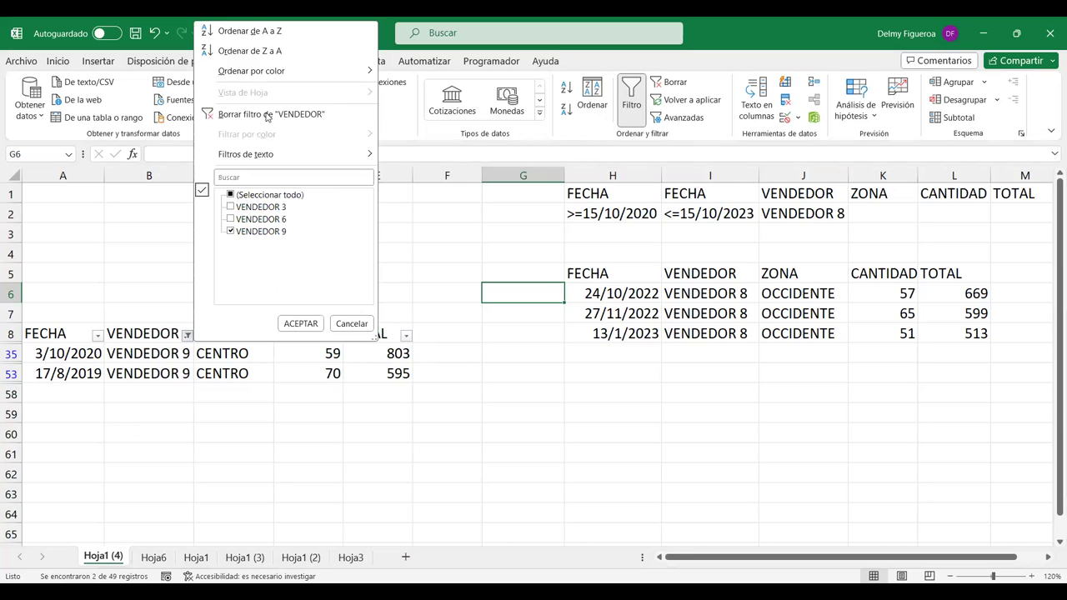
{"action": "left_click", "coordinate": [266, 115]}
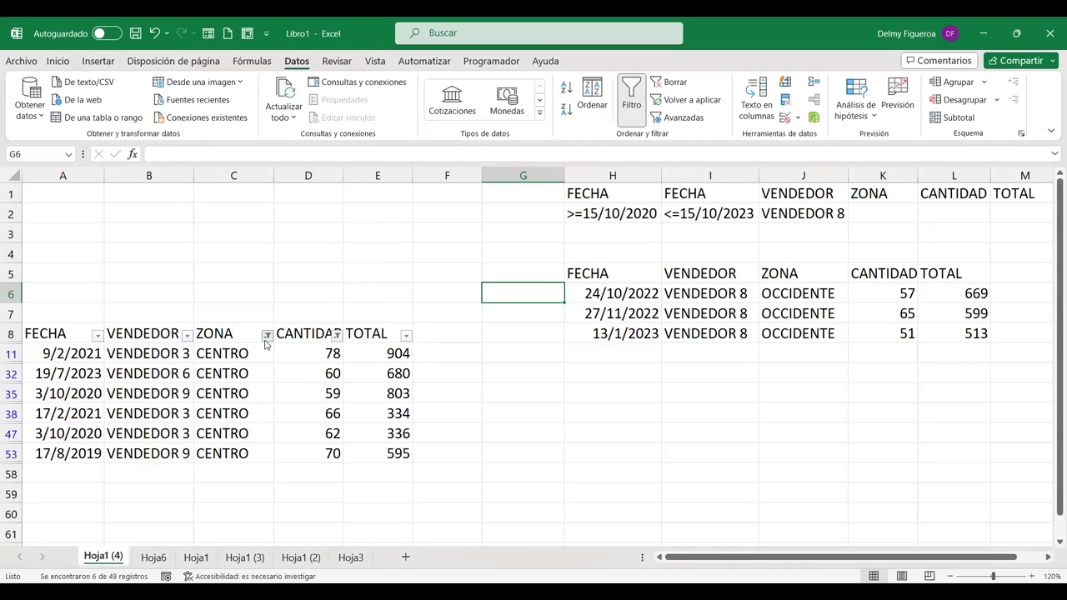
{"action": "left_click", "coordinate": [267, 335]}
{"action": "left_click", "coordinate": [165, 116]}
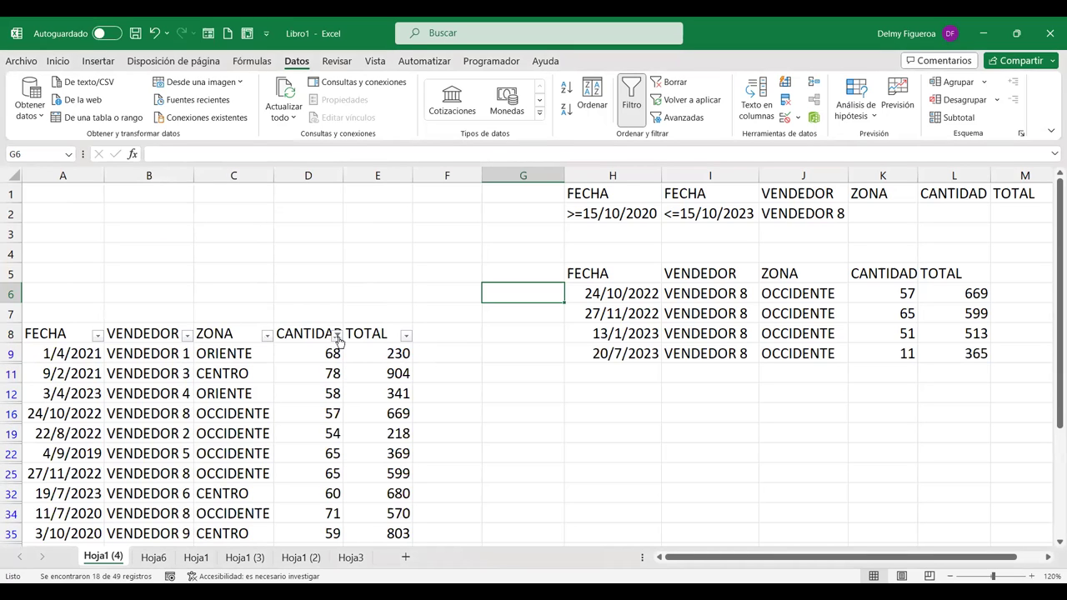
{"action": "left_click", "coordinate": [336, 335]}
{"action": "left_click", "coordinate": [248, 116]}
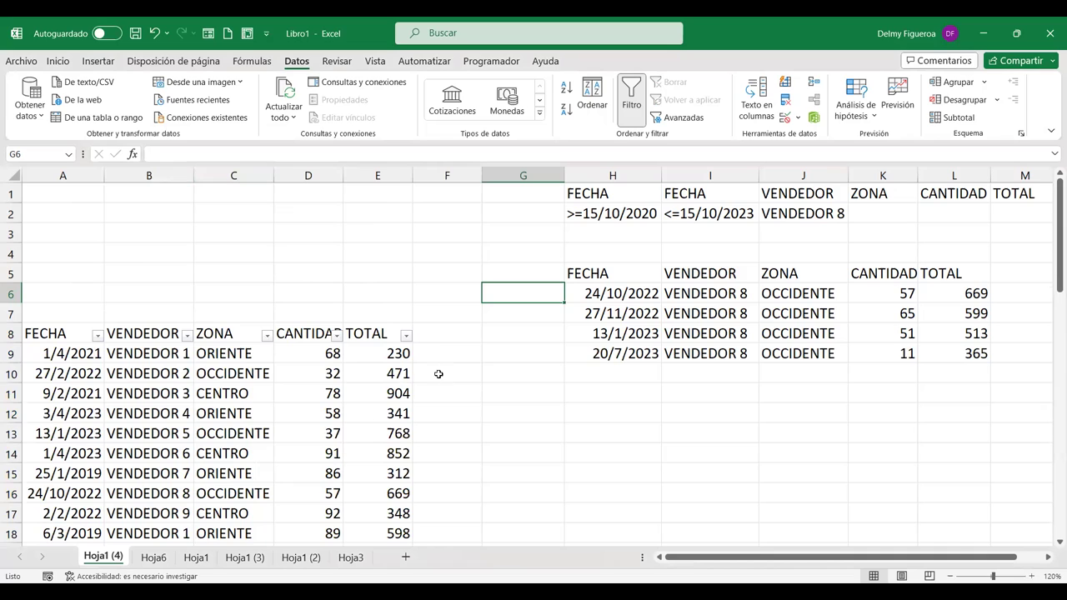
{"action": "left_click", "coordinate": [471, 382]}
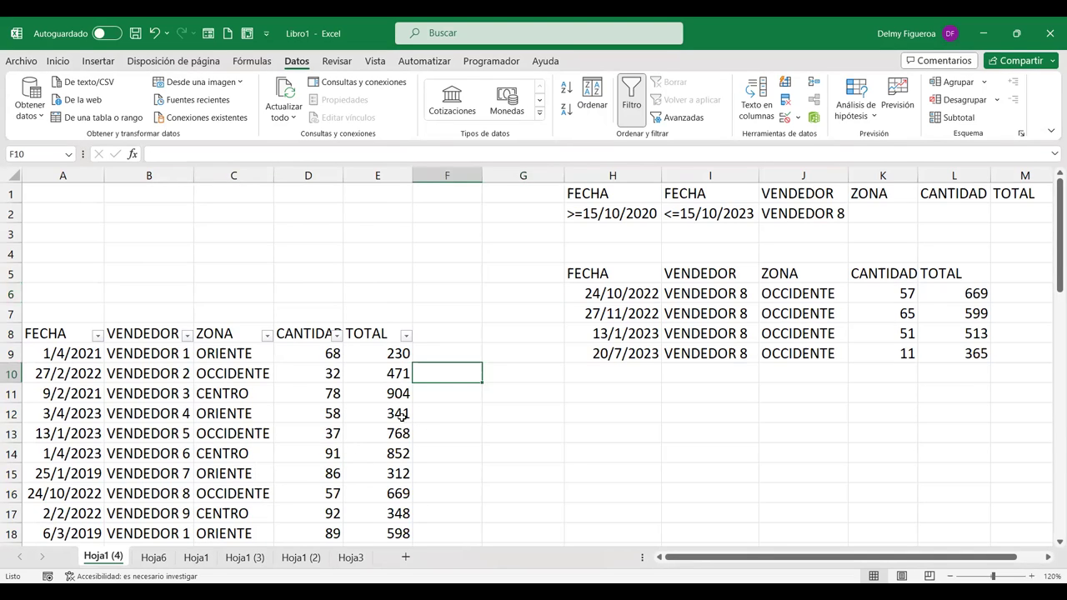
Step: Apply a Diez mejores filter on TOTAL (superiores 10 Elementos), showing totals from 852 to 966
{"action": "left_click", "coordinate": [405, 336]}
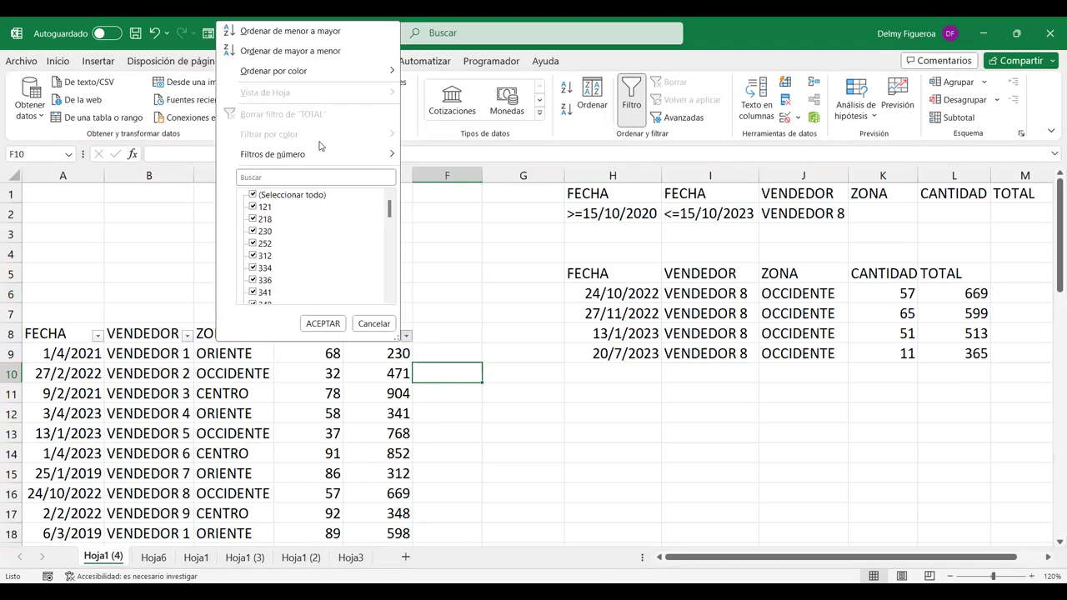
{"action": "mouse_move", "coordinate": [326, 158]}
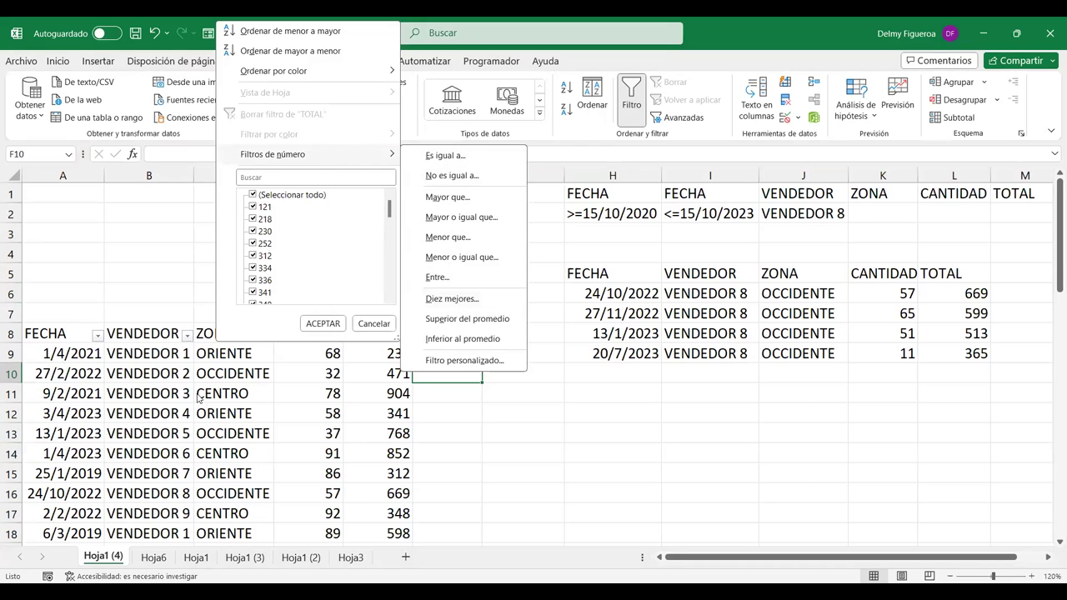
{"action": "key", "text": "Escape"}
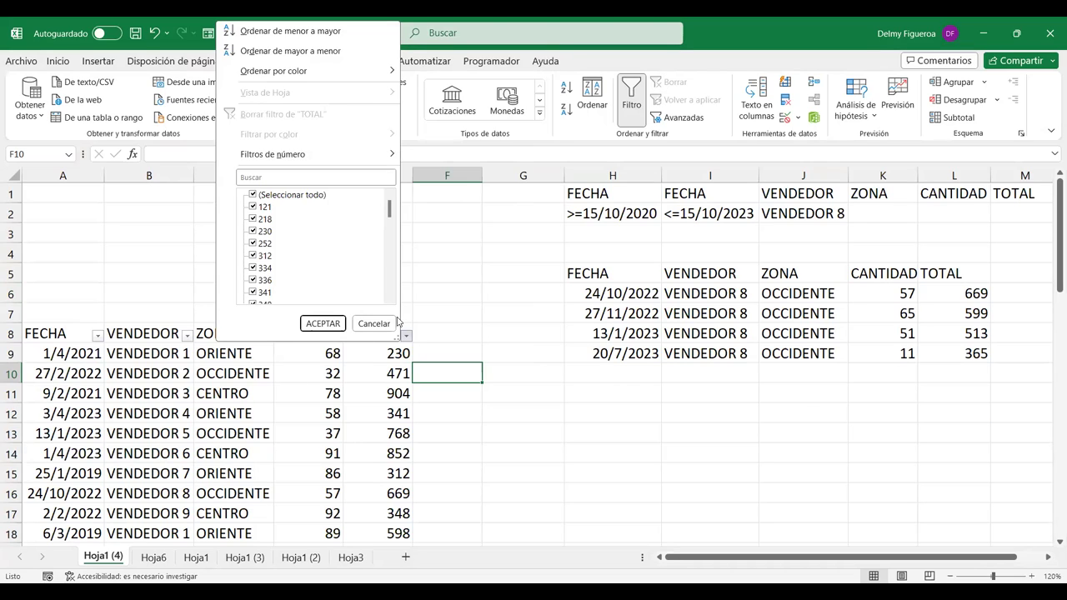
{"action": "mouse_move", "coordinate": [370, 151]}
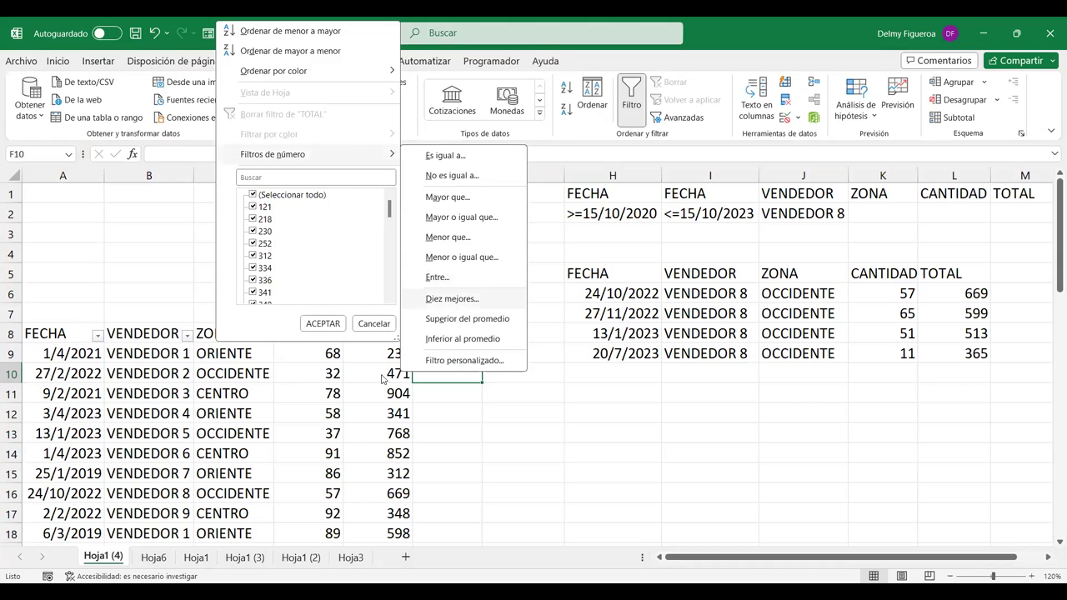
{"action": "left_click", "coordinate": [457, 300]}
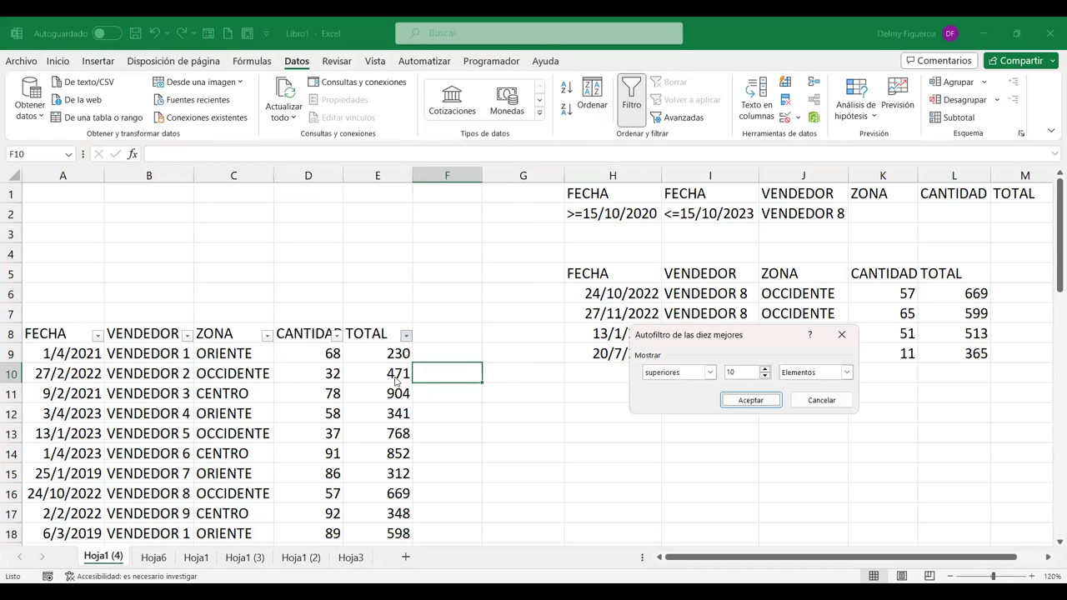
{"action": "left_click", "coordinate": [741, 402]}
{"action": "scroll", "coordinate": [242, 383], "scroll_direction": "down", "scroll_amount": 1}
{"action": "scroll", "coordinate": [429, 319], "scroll_direction": "down", "scroll_amount": 1}
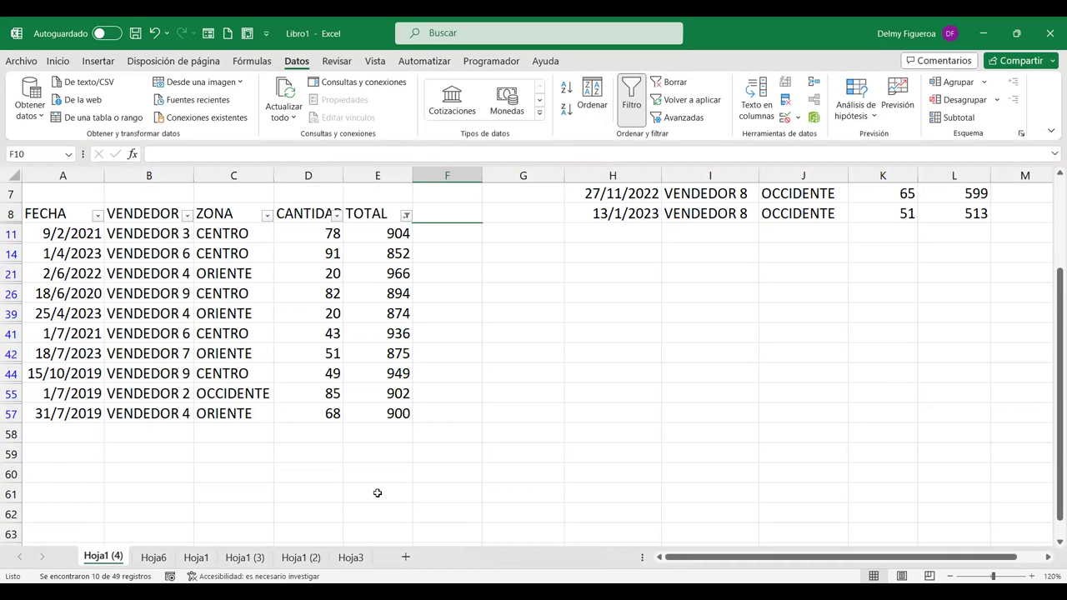
{"action": "scroll", "coordinate": [555, 413], "scroll_direction": "up", "scroll_amount": 2}
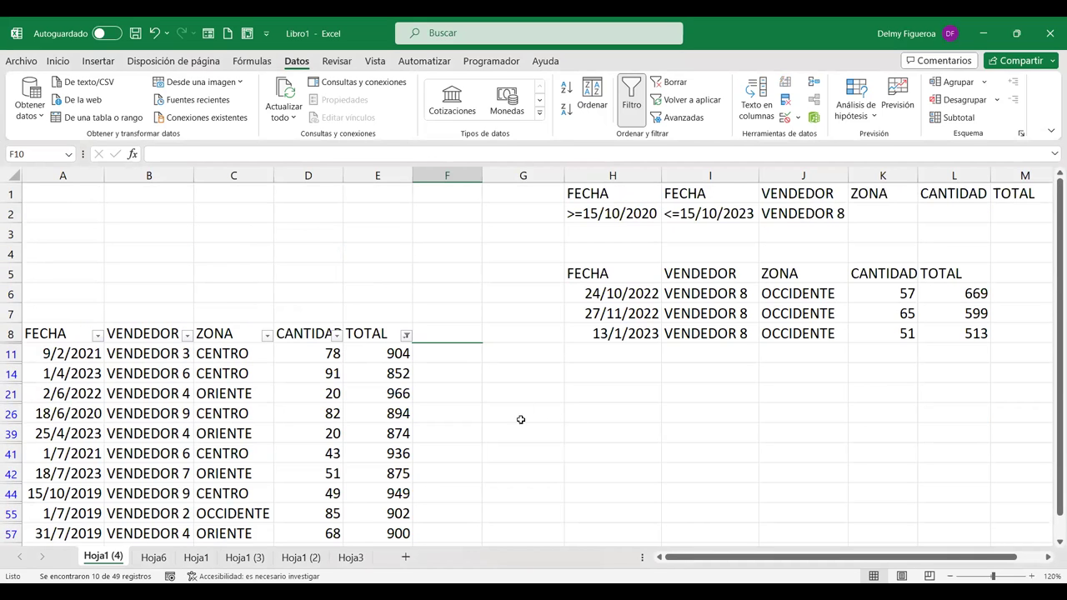
Step: Clear the filter on the TOTAL column and make A1 the active cell
{"action": "left_click", "coordinate": [406, 335]}
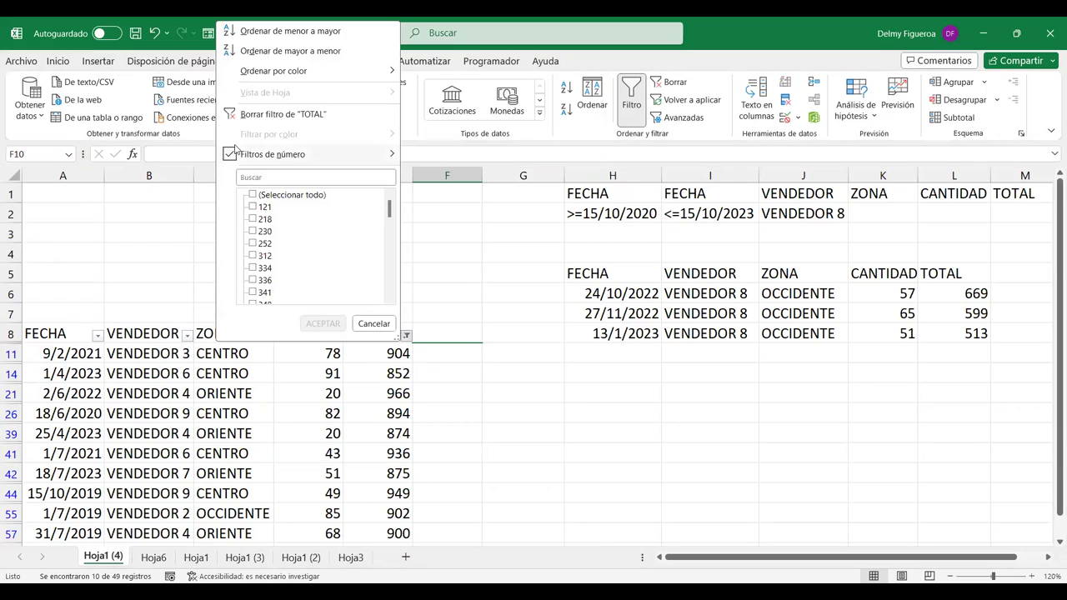
{"action": "left_click", "coordinate": [276, 113]}
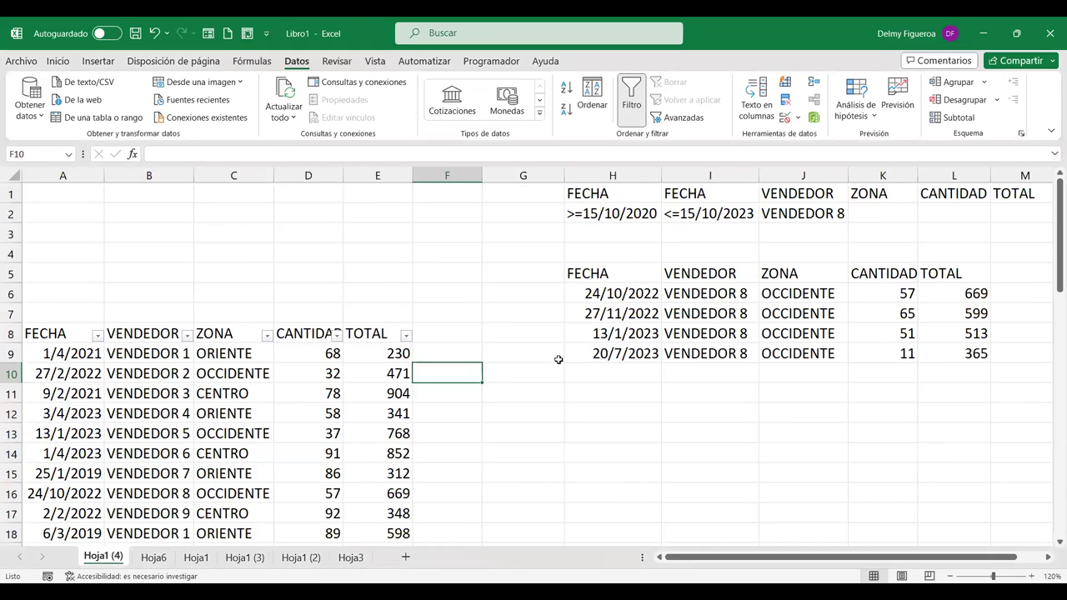
{"action": "left_click", "coordinate": [60, 194]}
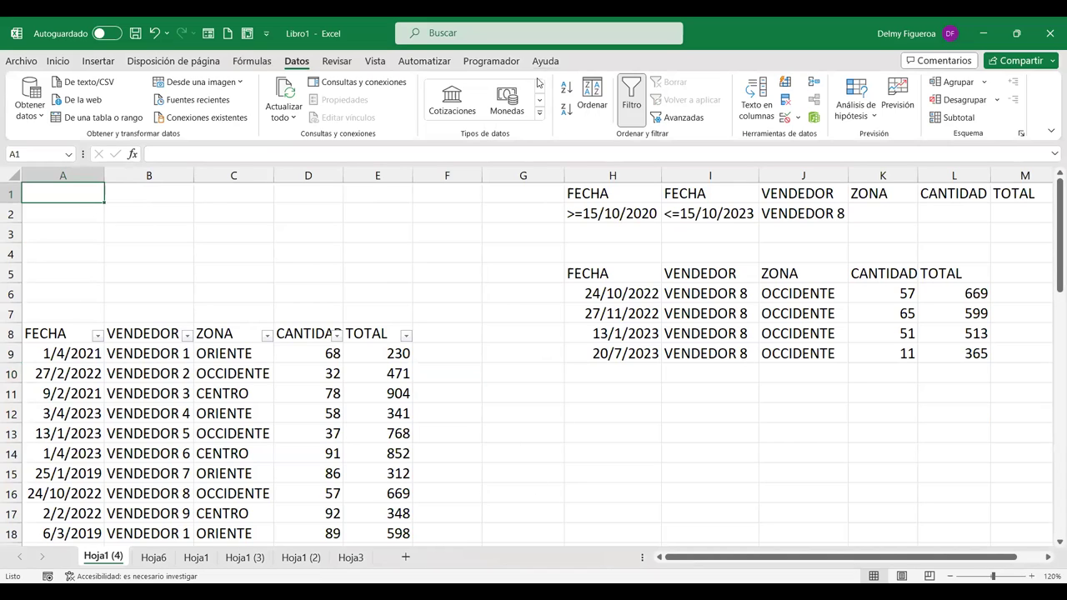